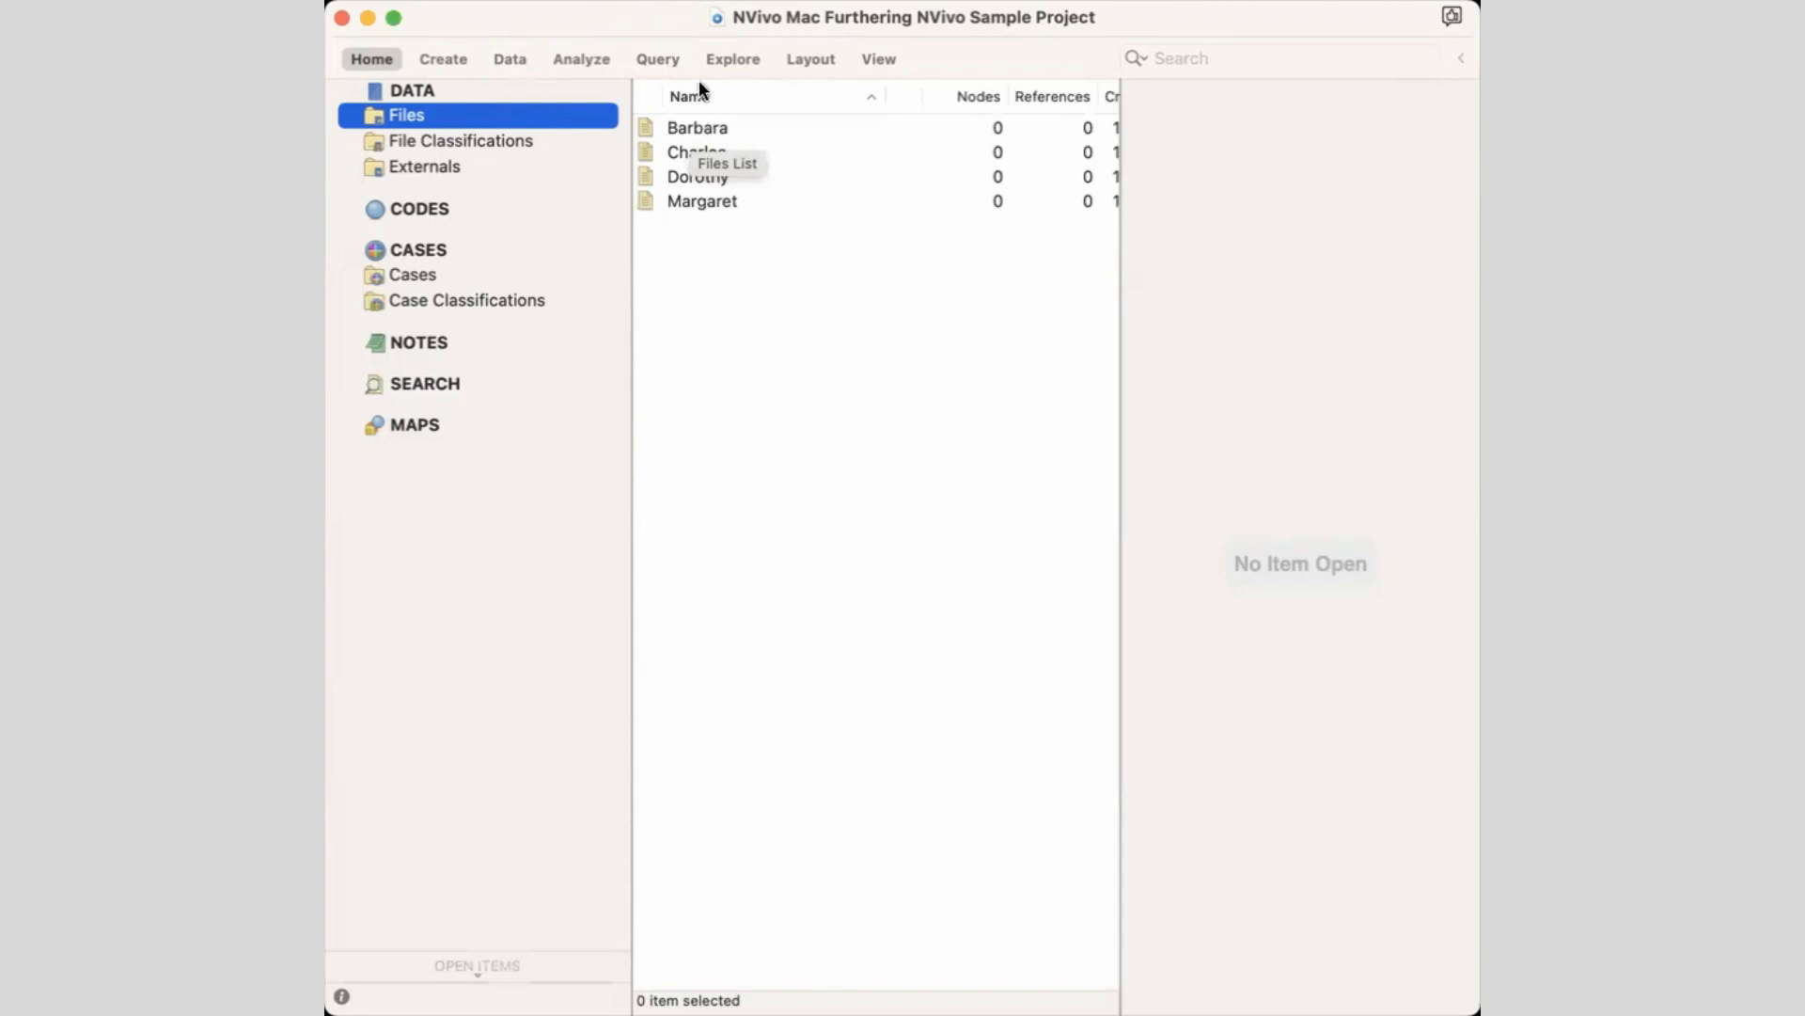
Step: Check which classification options are available for the last file in the Files list, leaving it on No Classification
{"action": "left_click", "coordinate": [715, 205]}
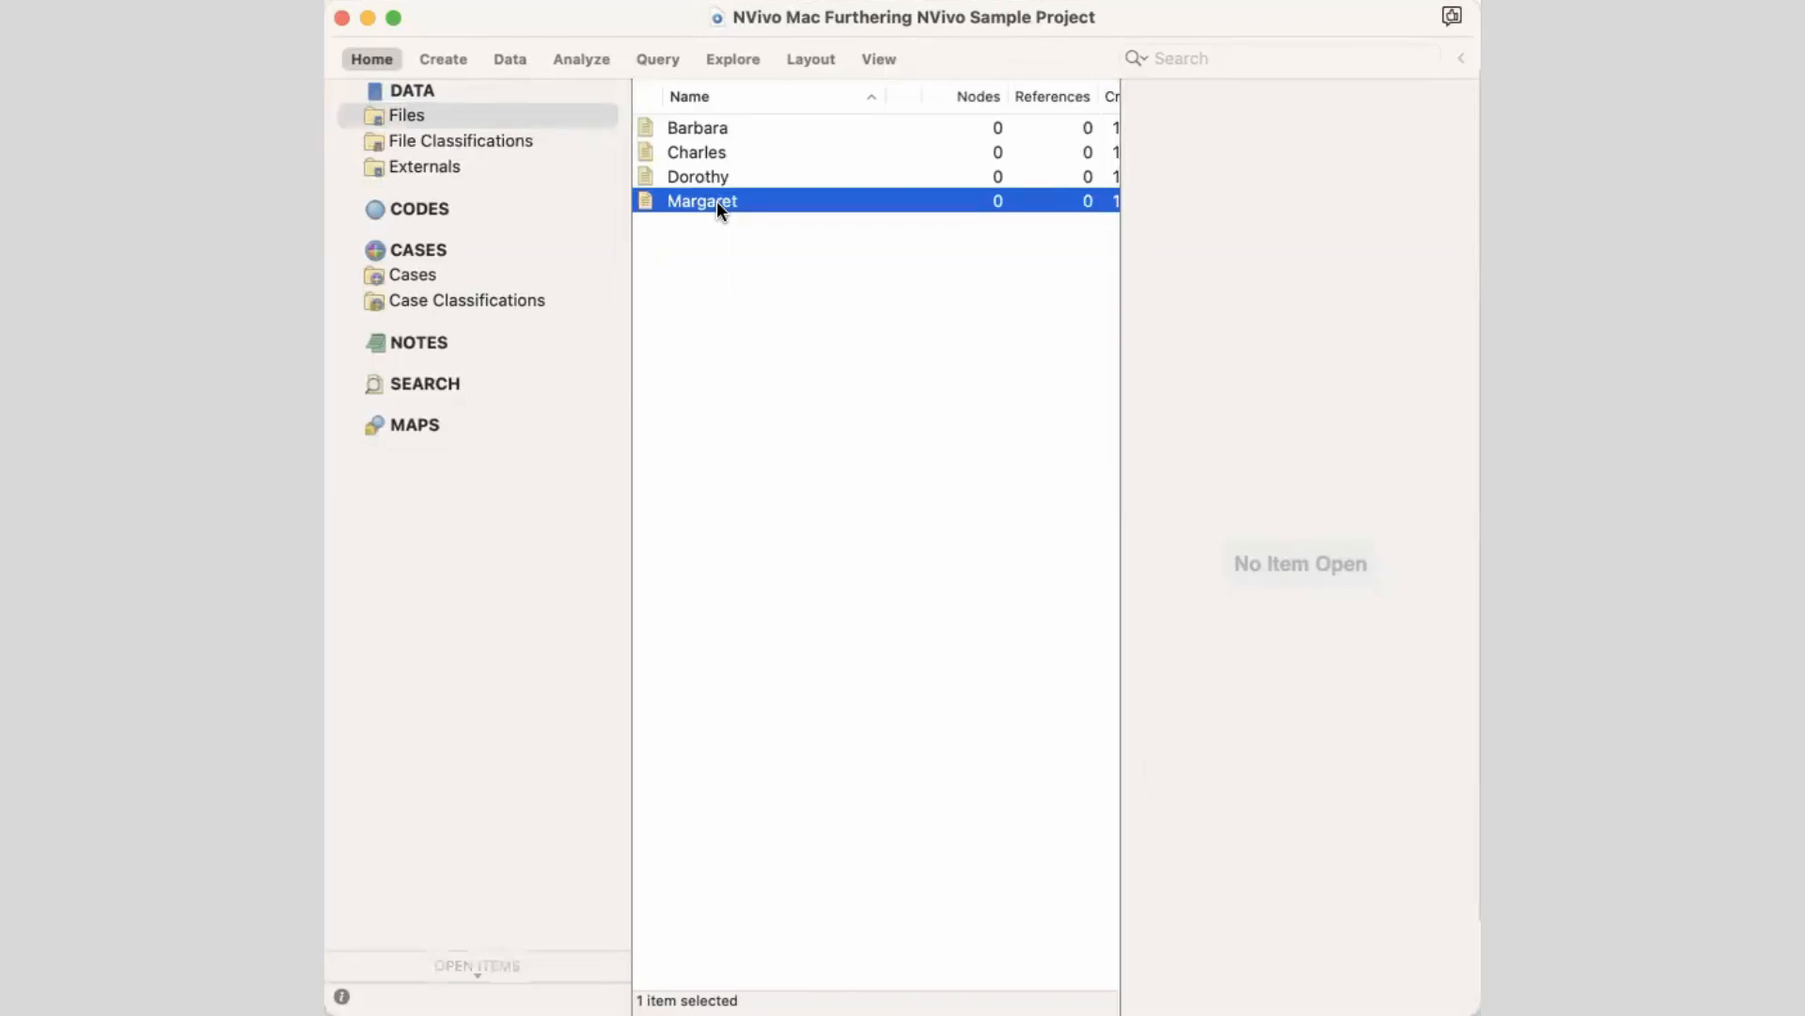
{"action": "right_click", "coordinate": [716, 201]}
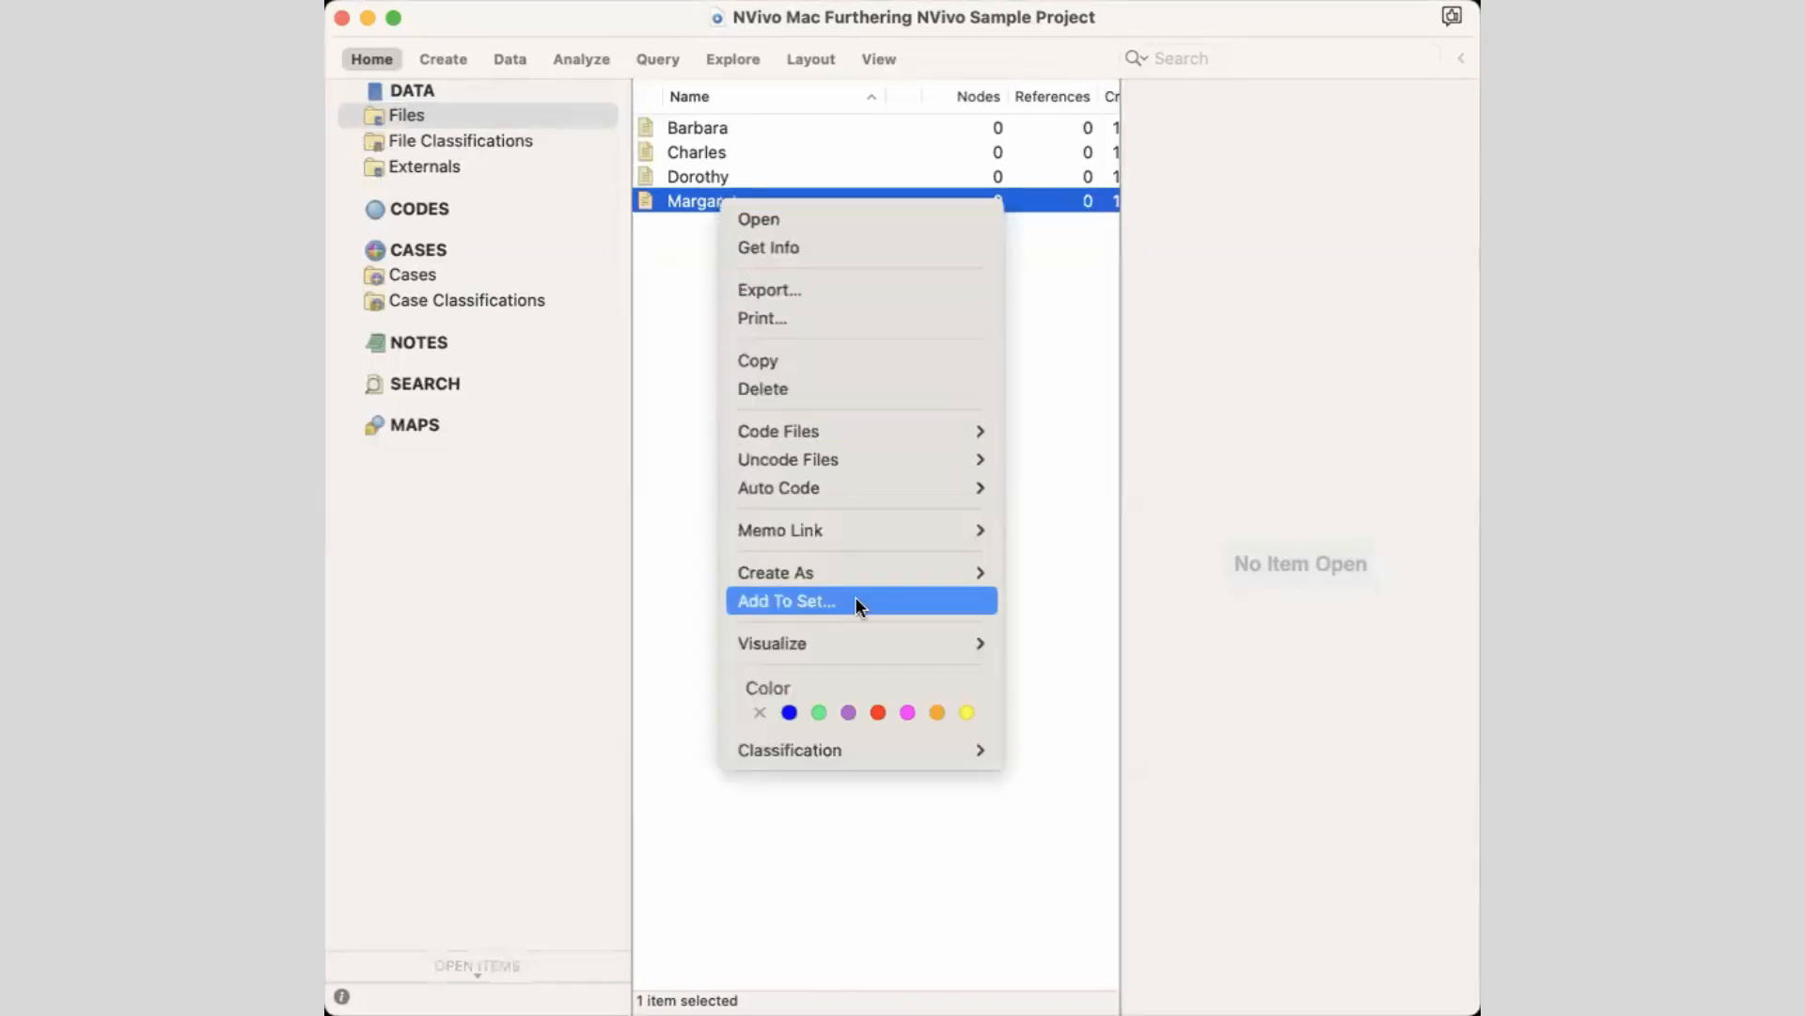
{"action": "mouse_move", "coordinate": [881, 762]}
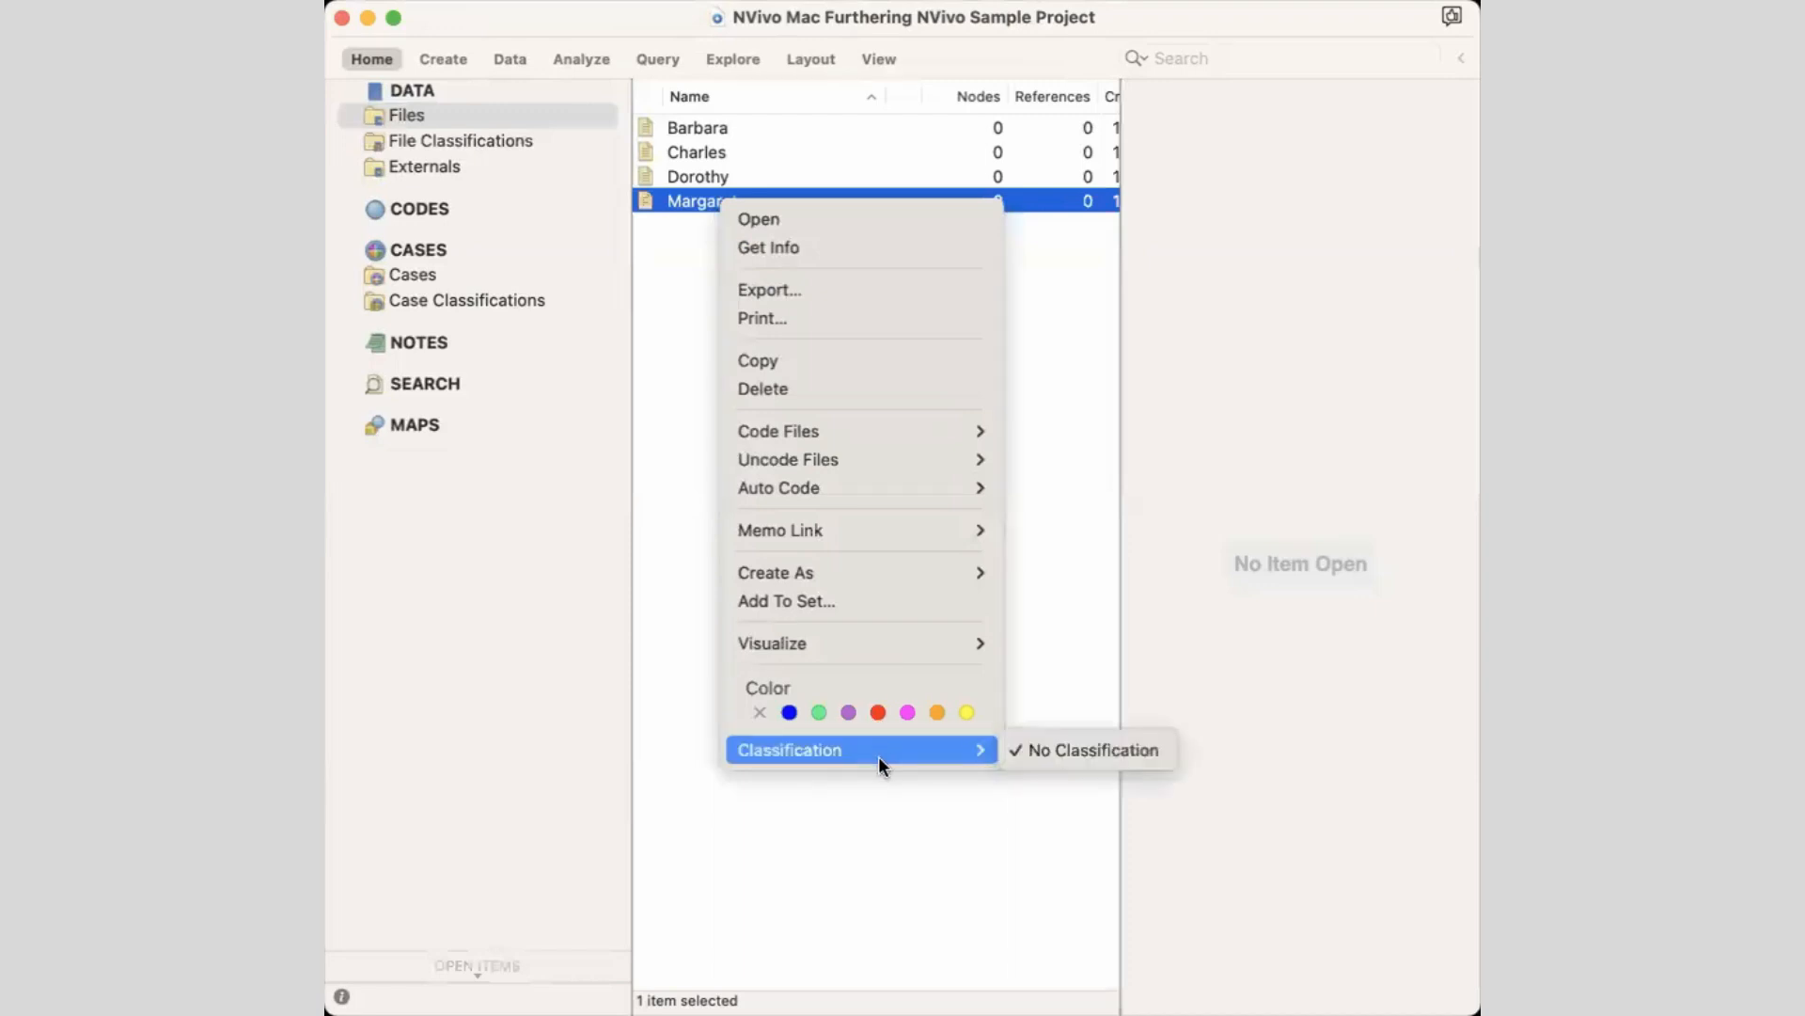
{"action": "left_click", "coordinate": [1117, 749]}
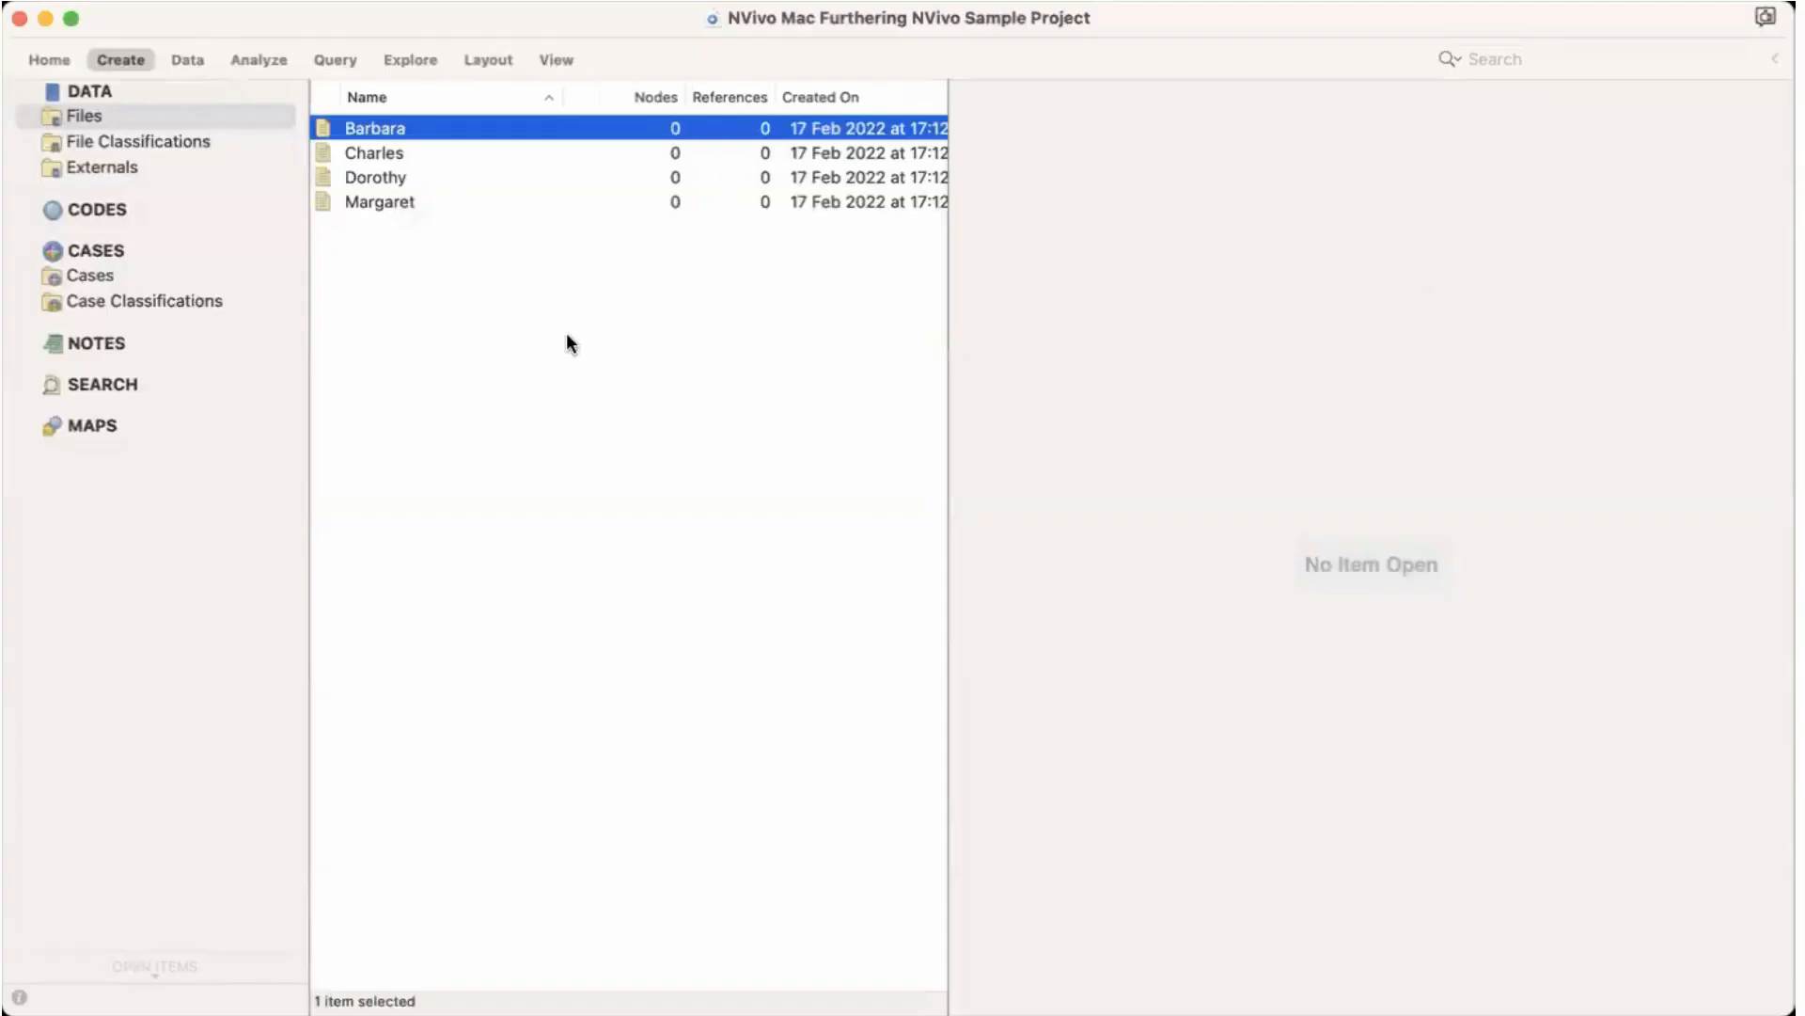
Step: Create a new case classification named Person under Case Classifications
{"action": "left_click", "coordinate": [121, 301]}
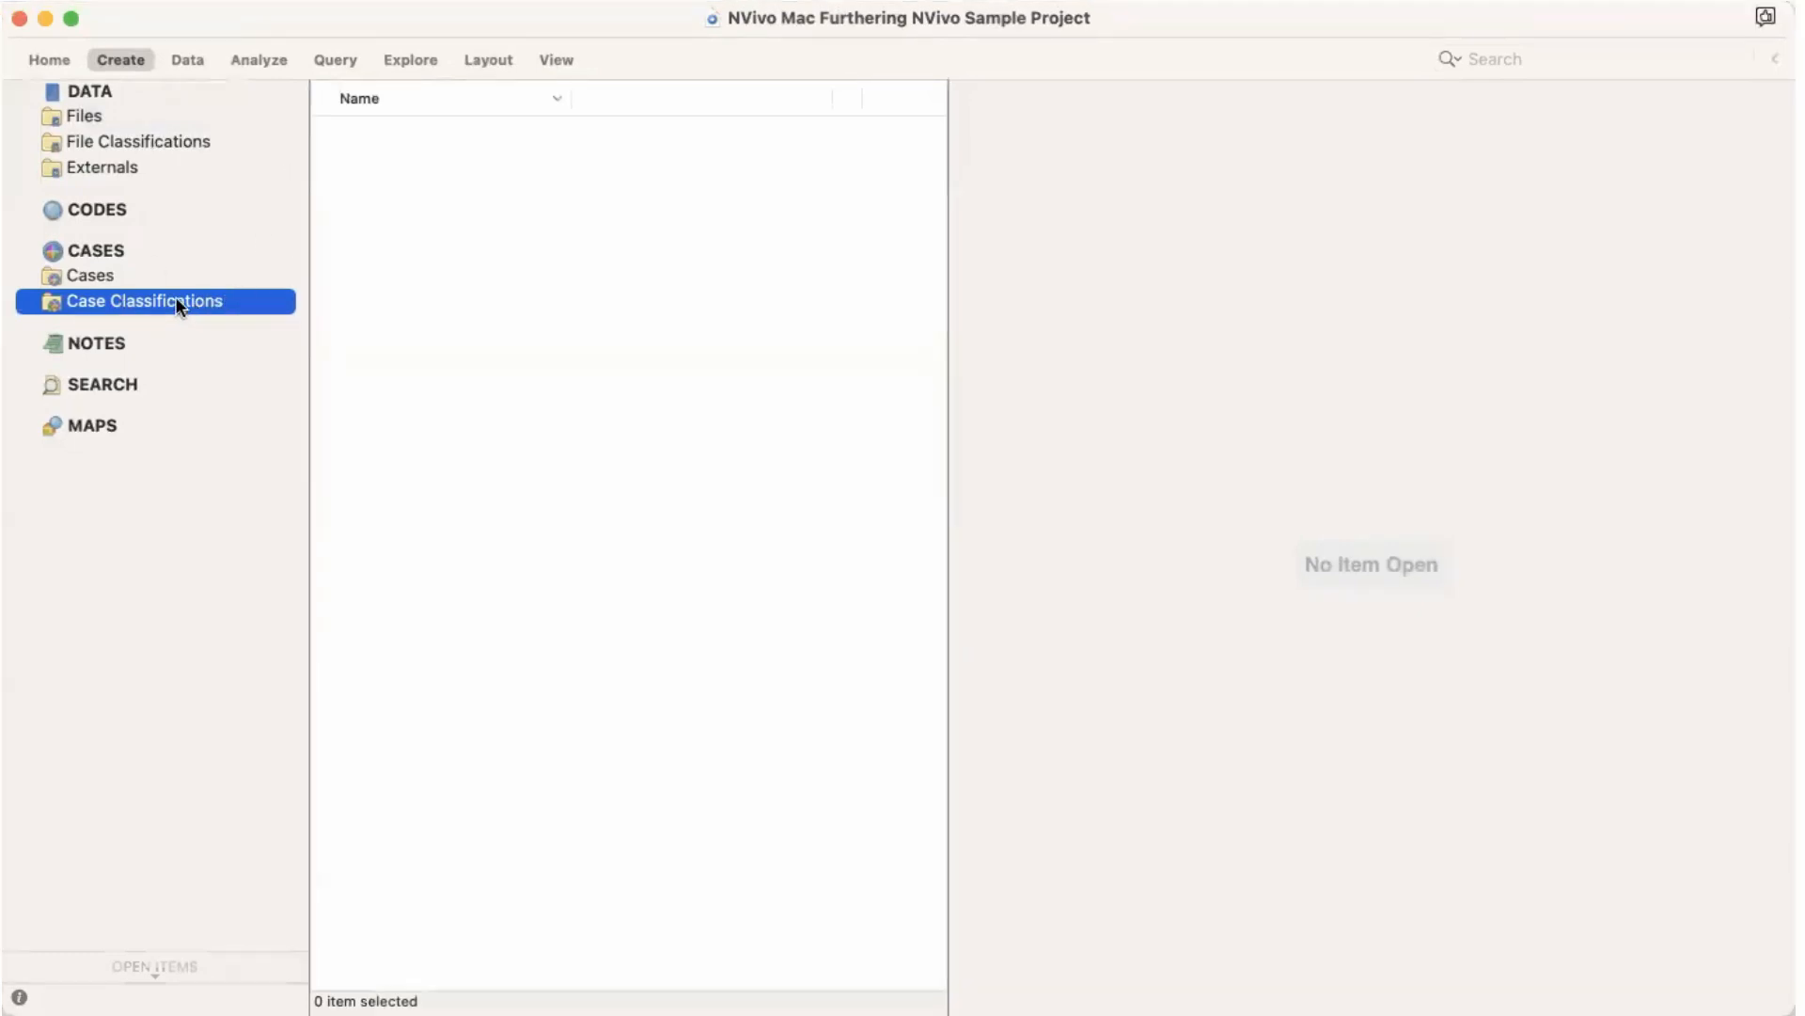
{"action": "left_click", "coordinate": [121, 60]}
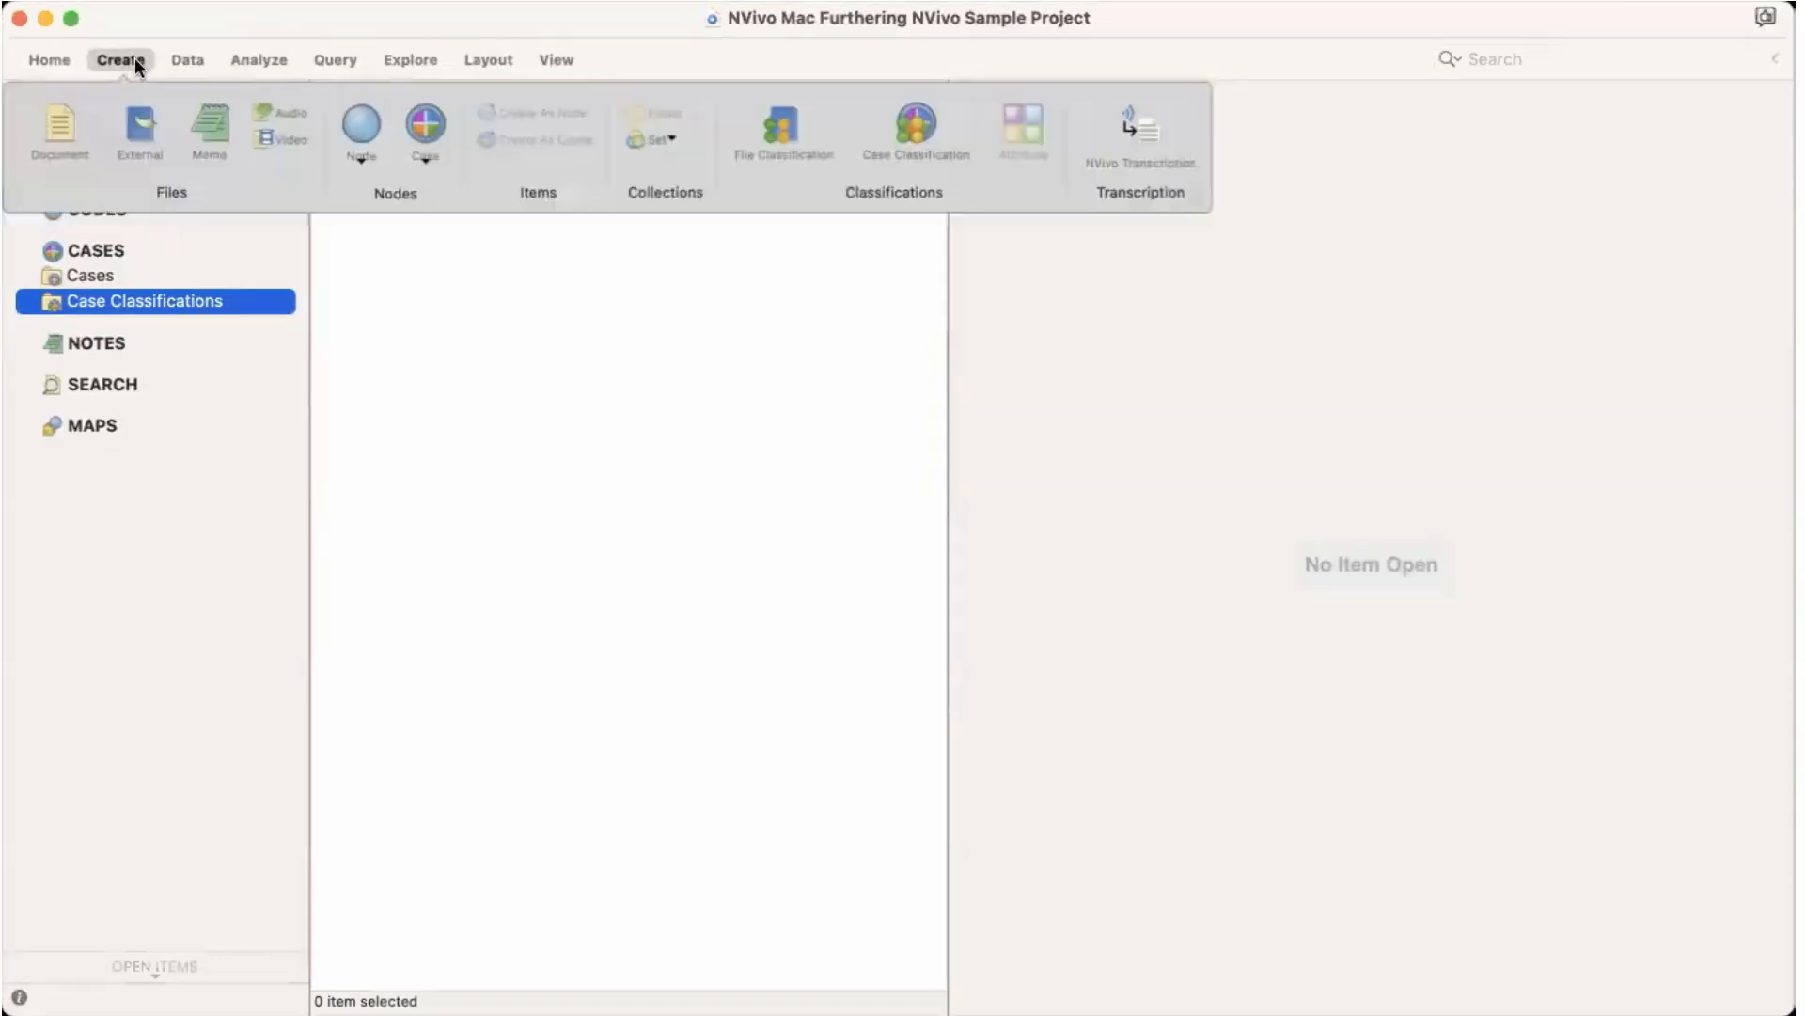
{"action": "left_click", "coordinate": [901, 137]}
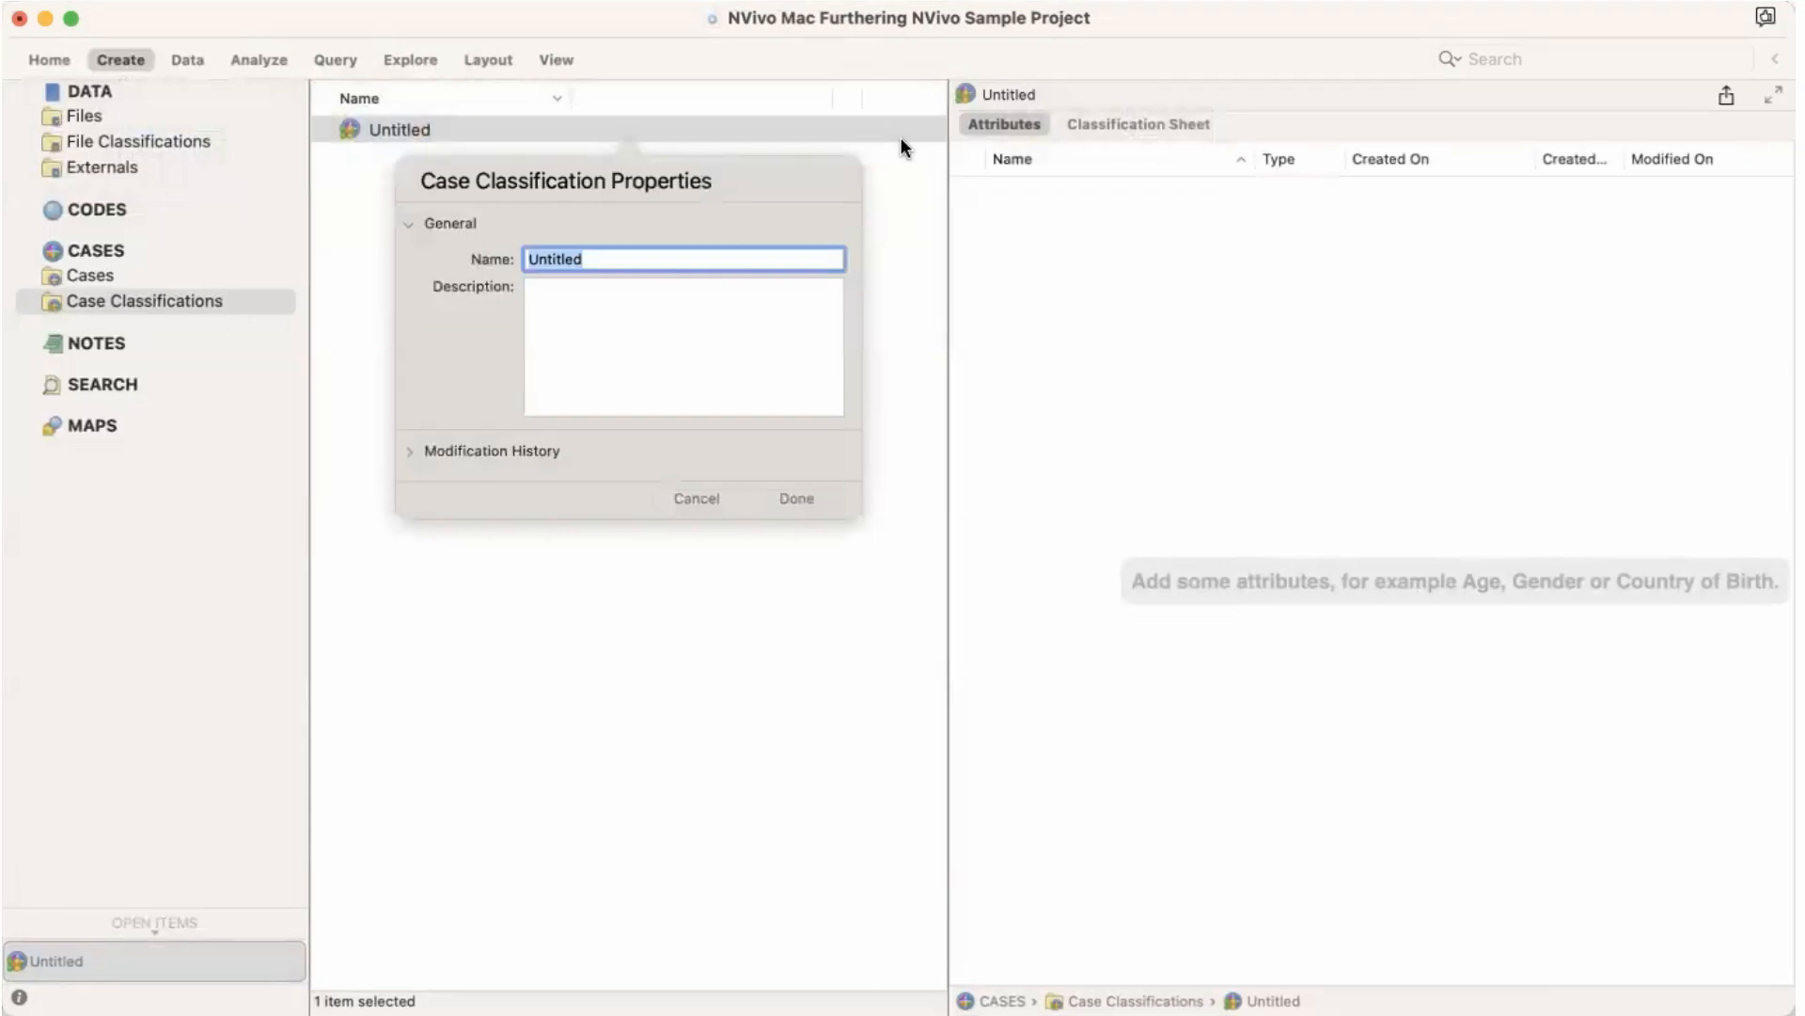
{"action": "type", "text": "P"}
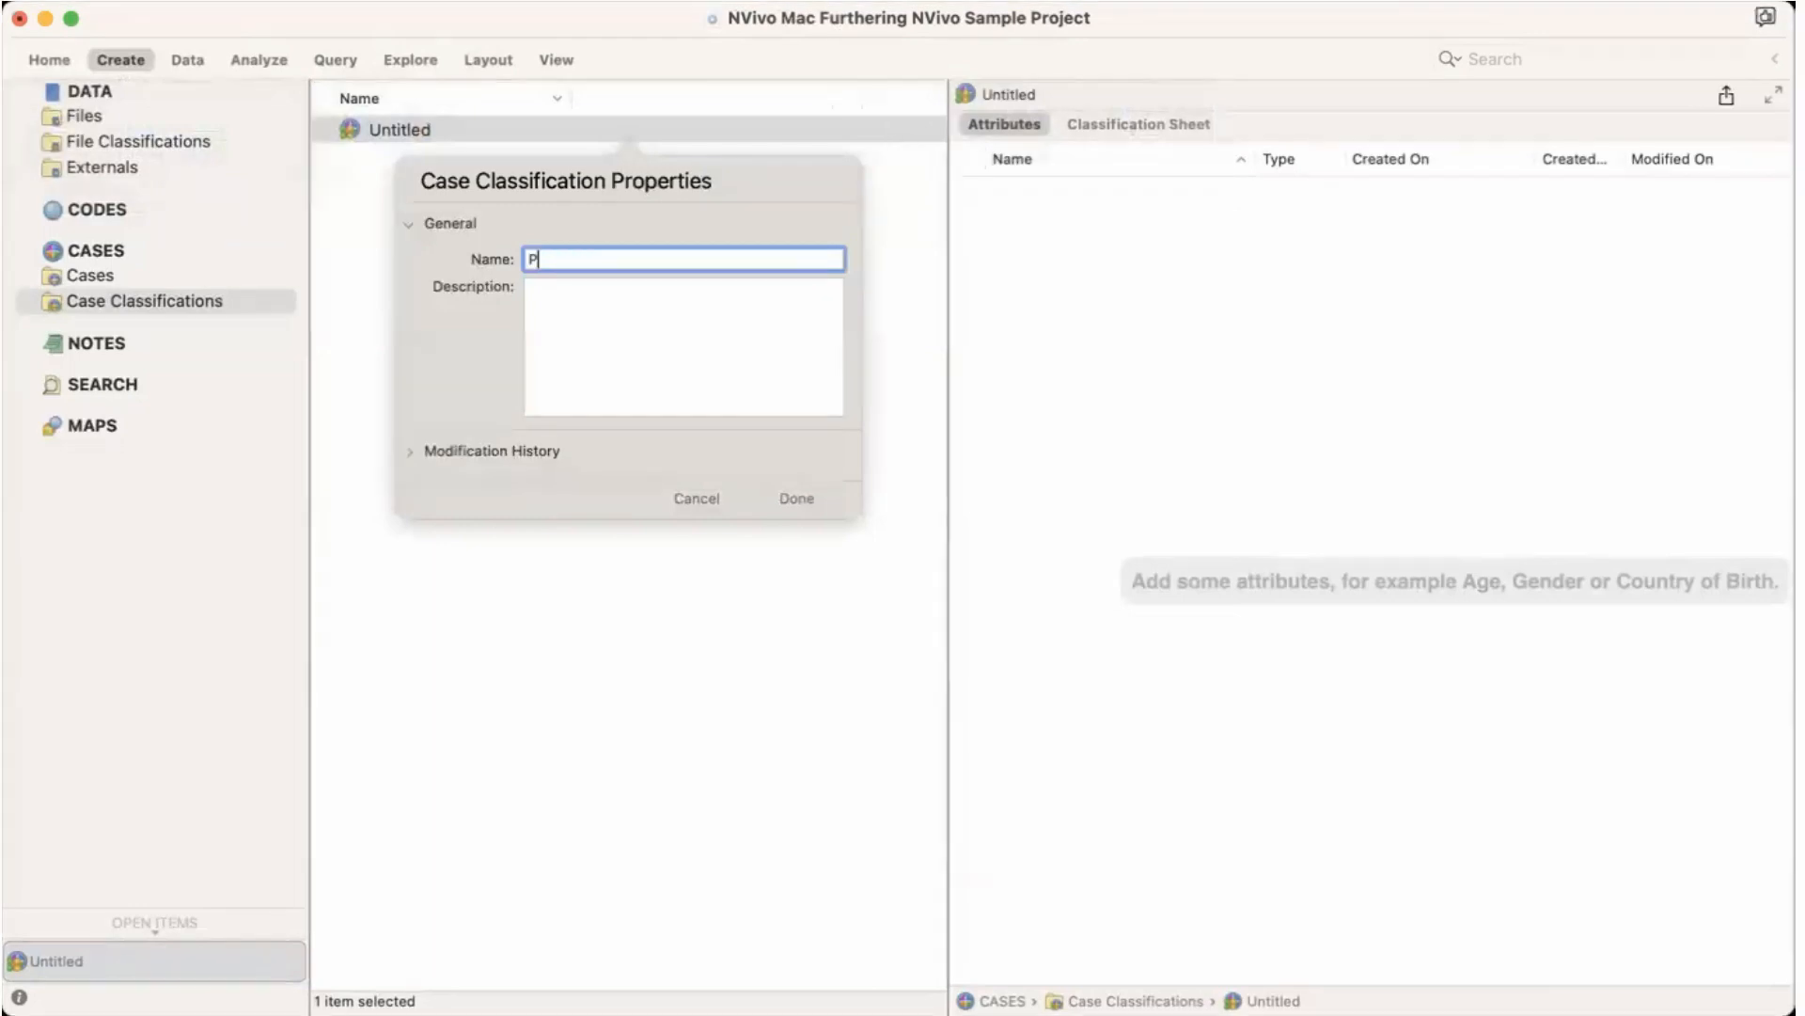
{"action": "type", "text": "erson"}
{"action": "left_click", "coordinate": [803, 499]}
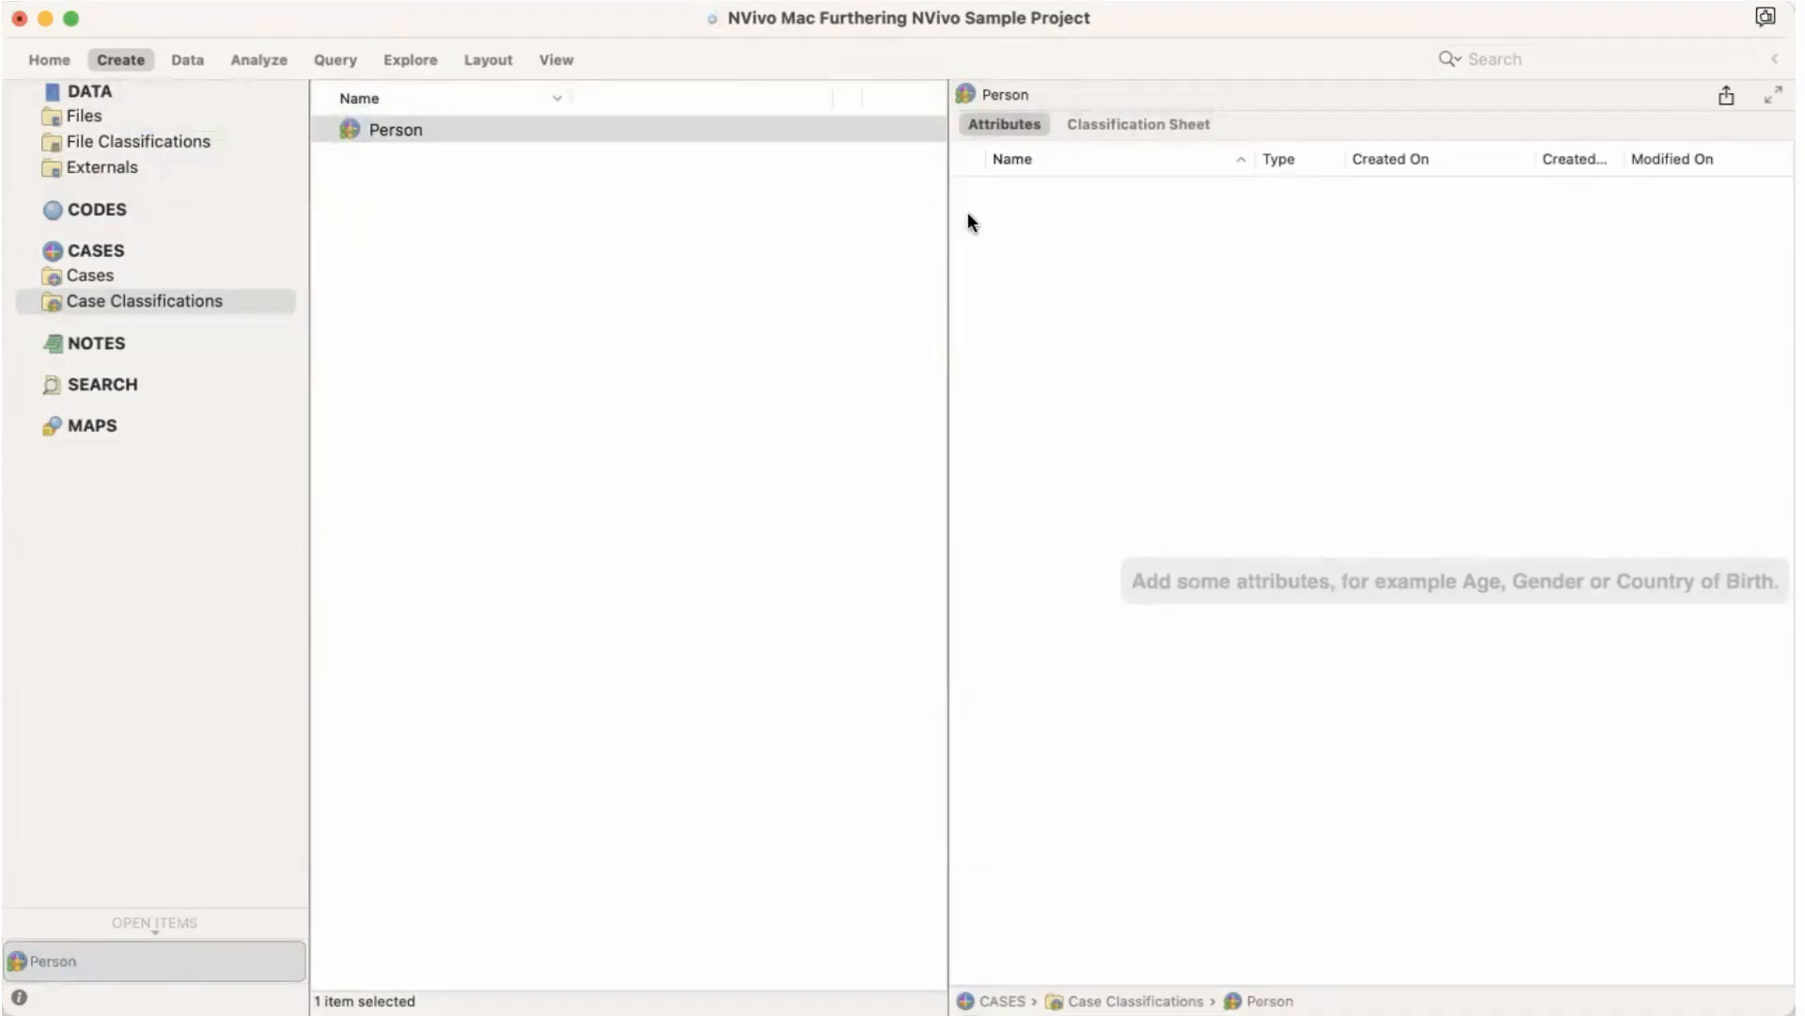
Step: Create a new attribute for the Person classification and name it Age
{"action": "left_click_drag", "start_coordinate": [947, 173], "coordinate": [737, 151]}
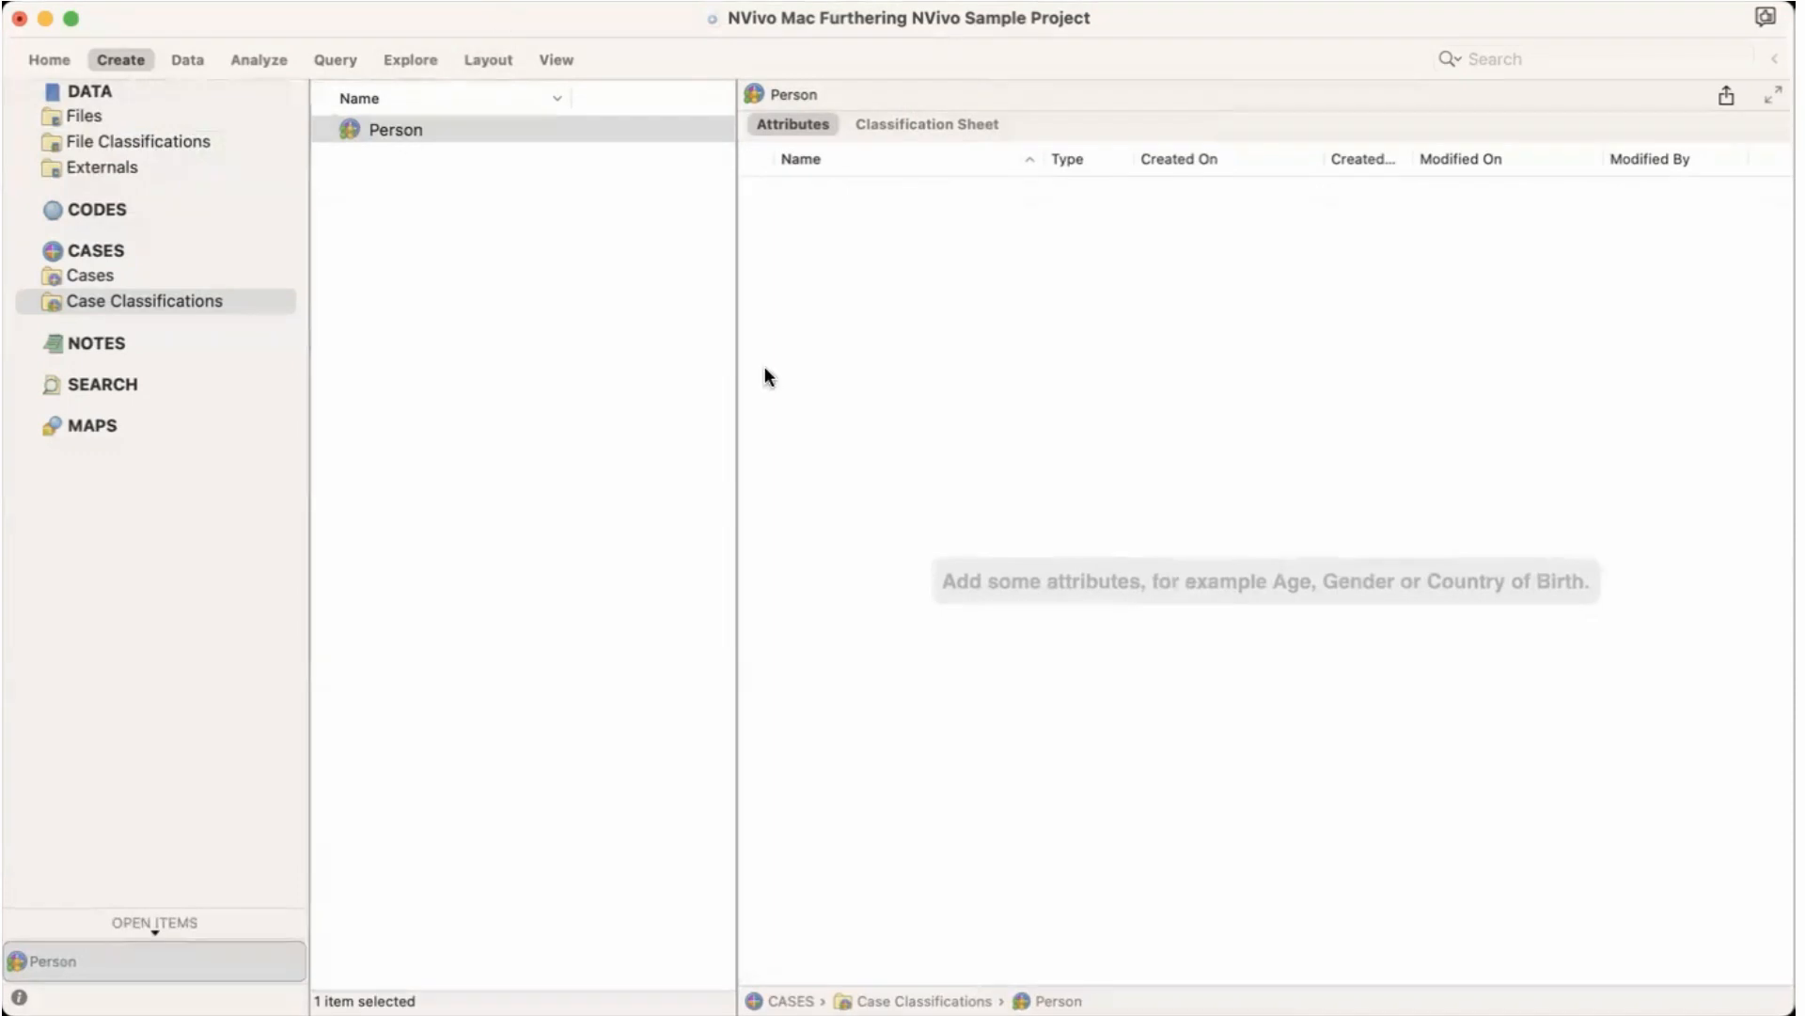
{"action": "right_click", "coordinate": [397, 132]}
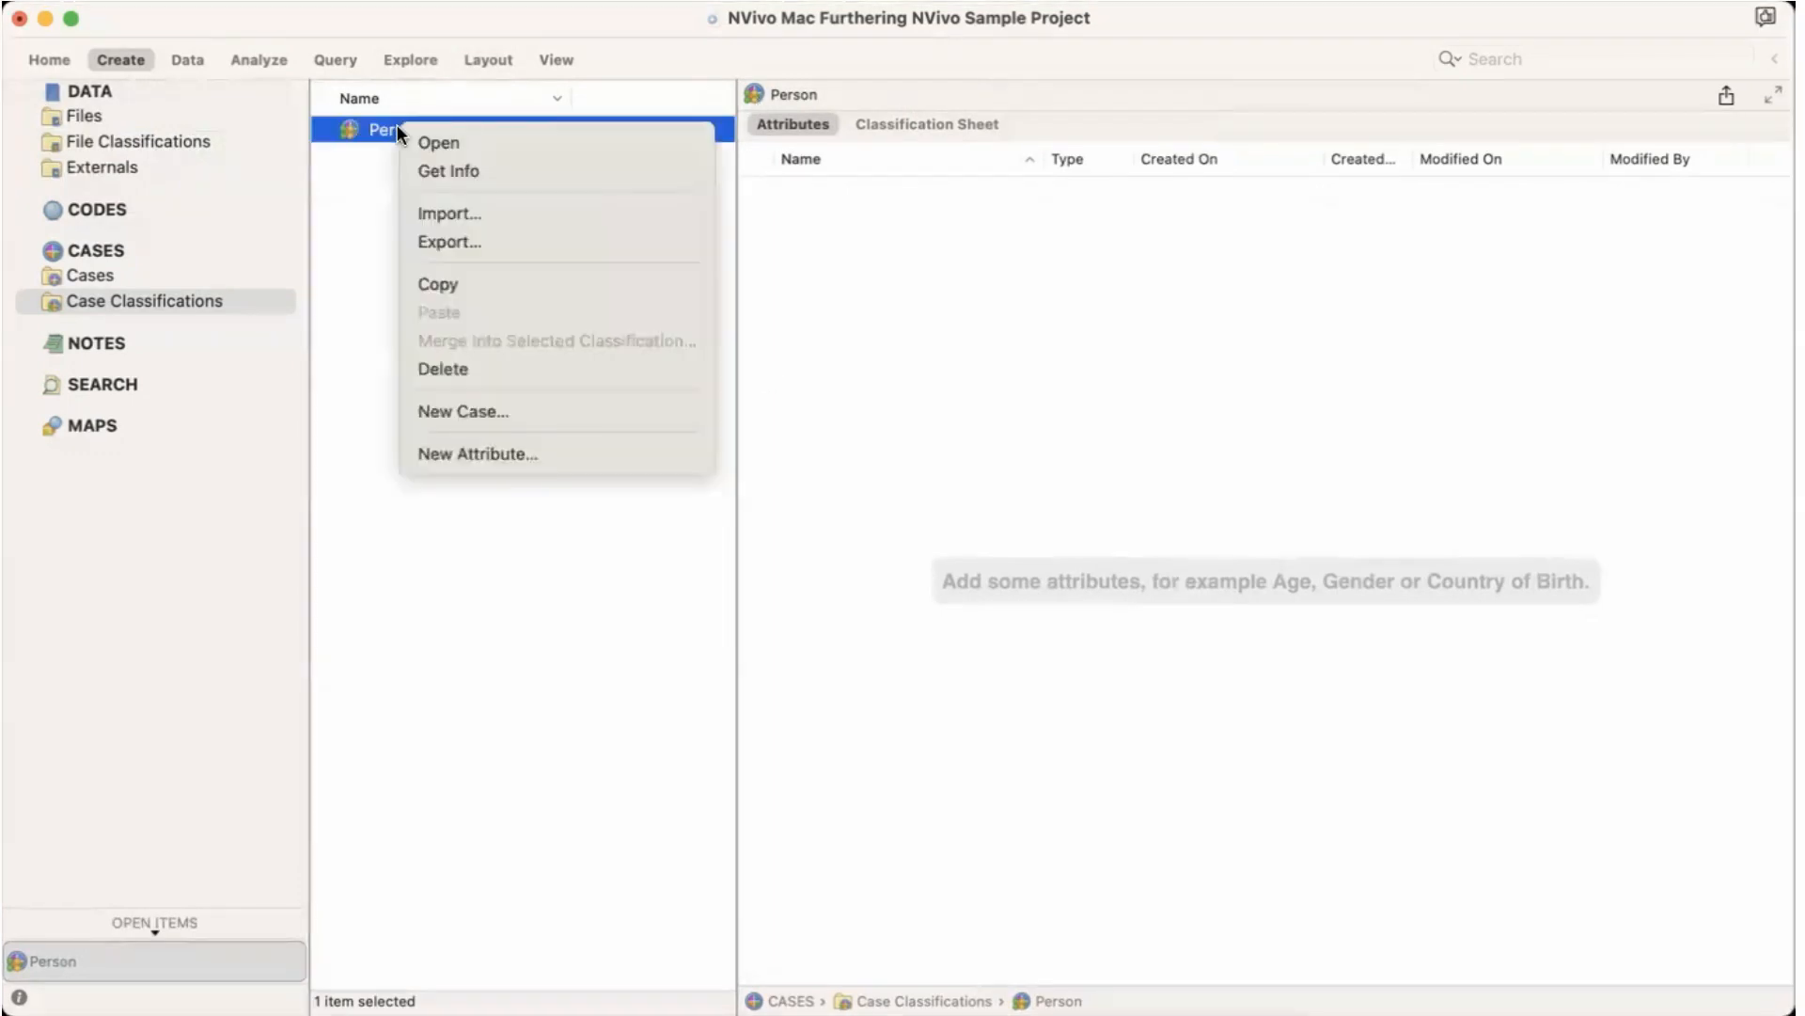
{"action": "left_click", "coordinate": [481, 455]}
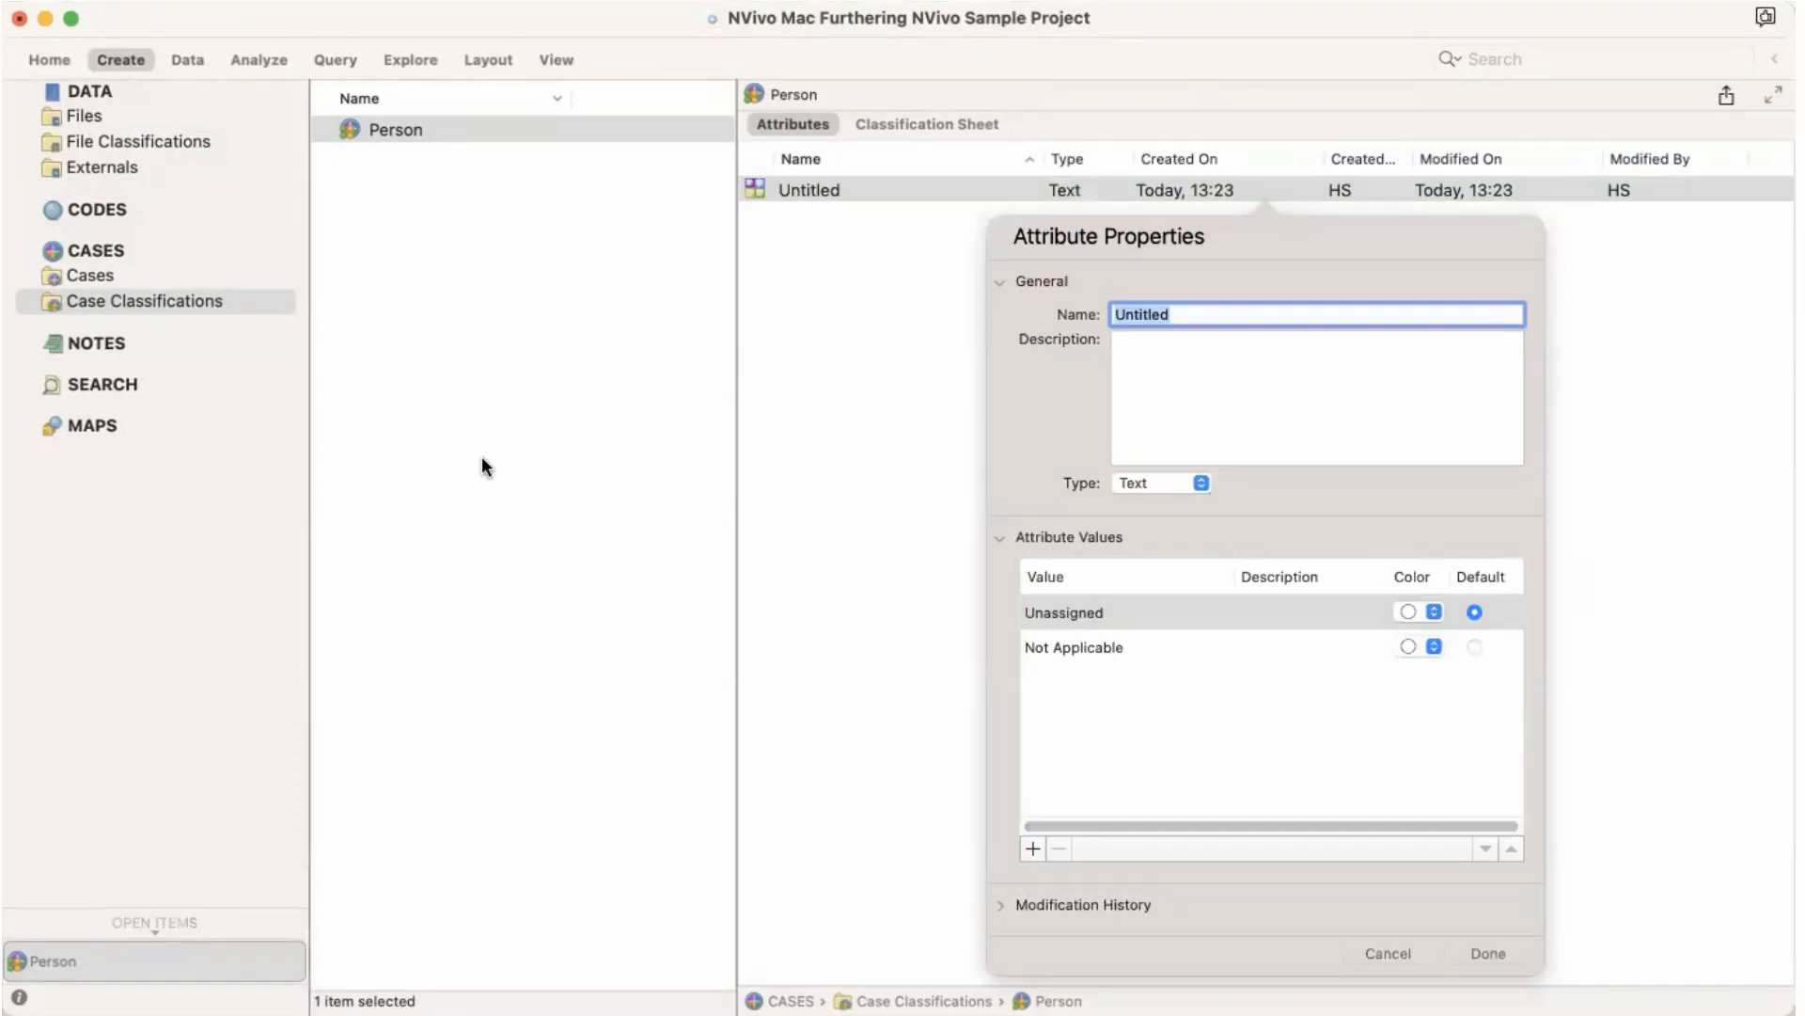
{"action": "type", "text": "Age"}
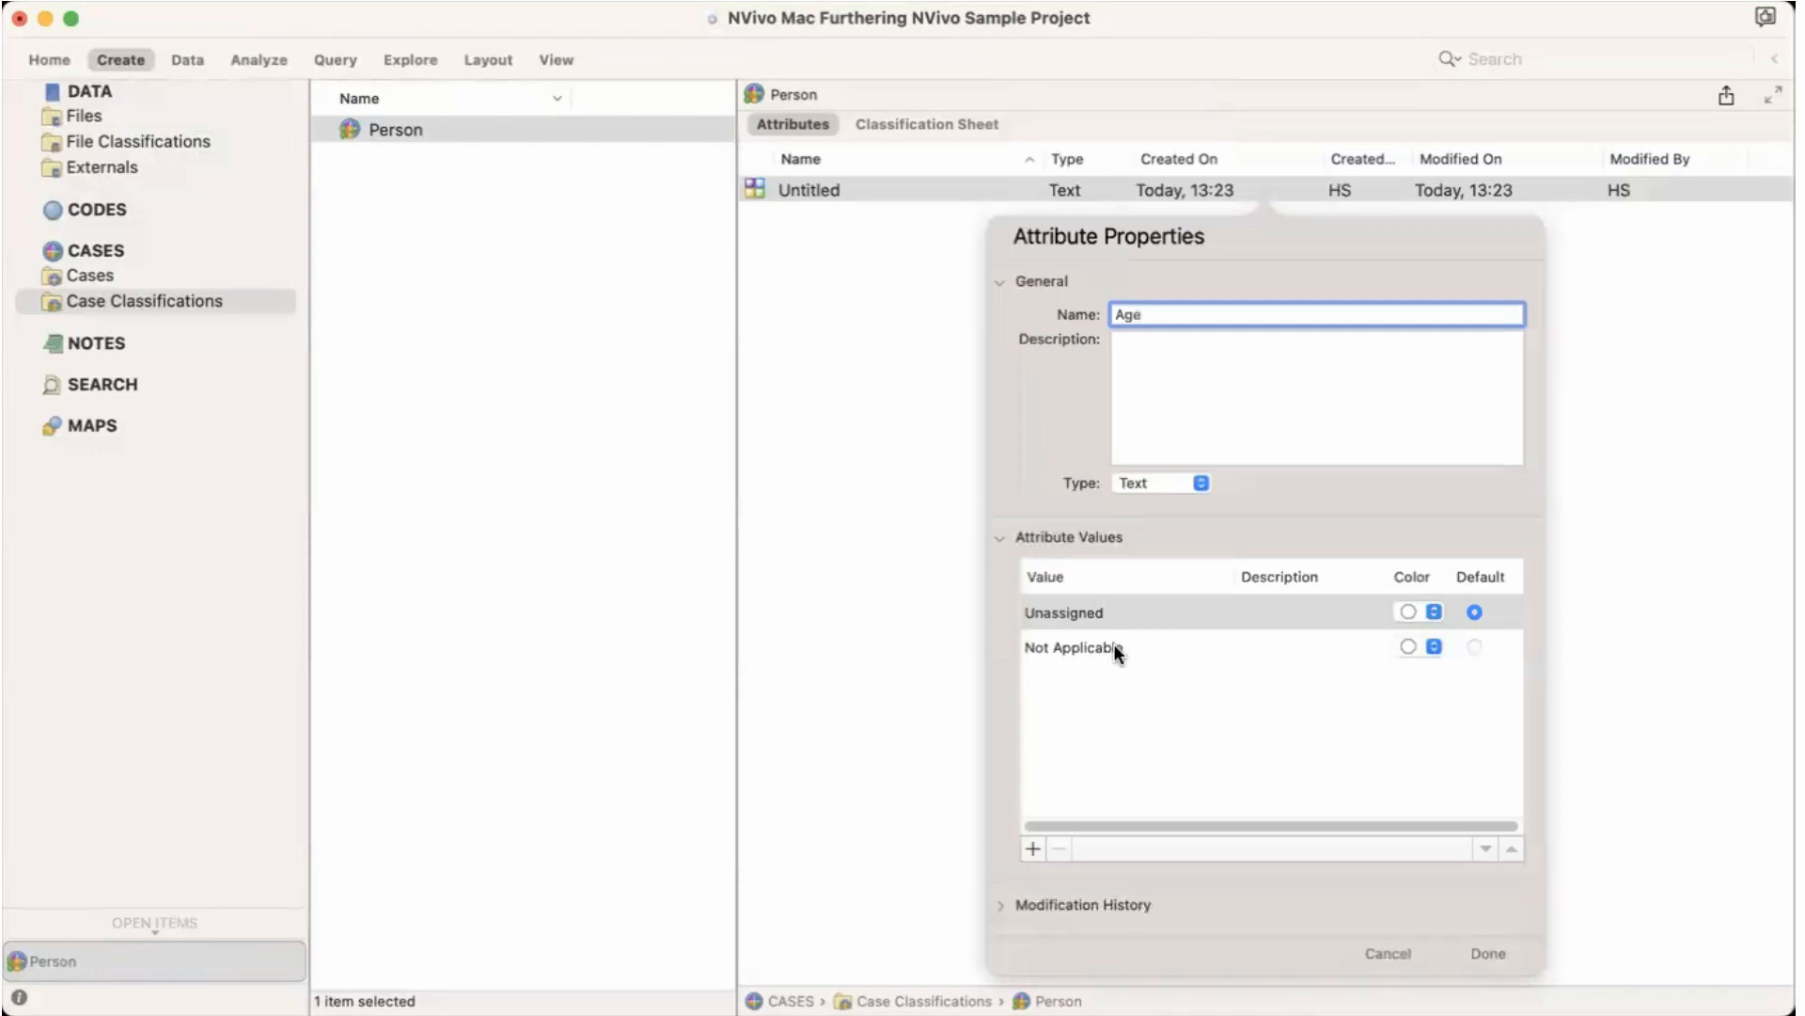
Step: Add the attribute values 20-24 and 25-29 to the Age attribute
{"action": "left_click", "coordinate": [1031, 850]}
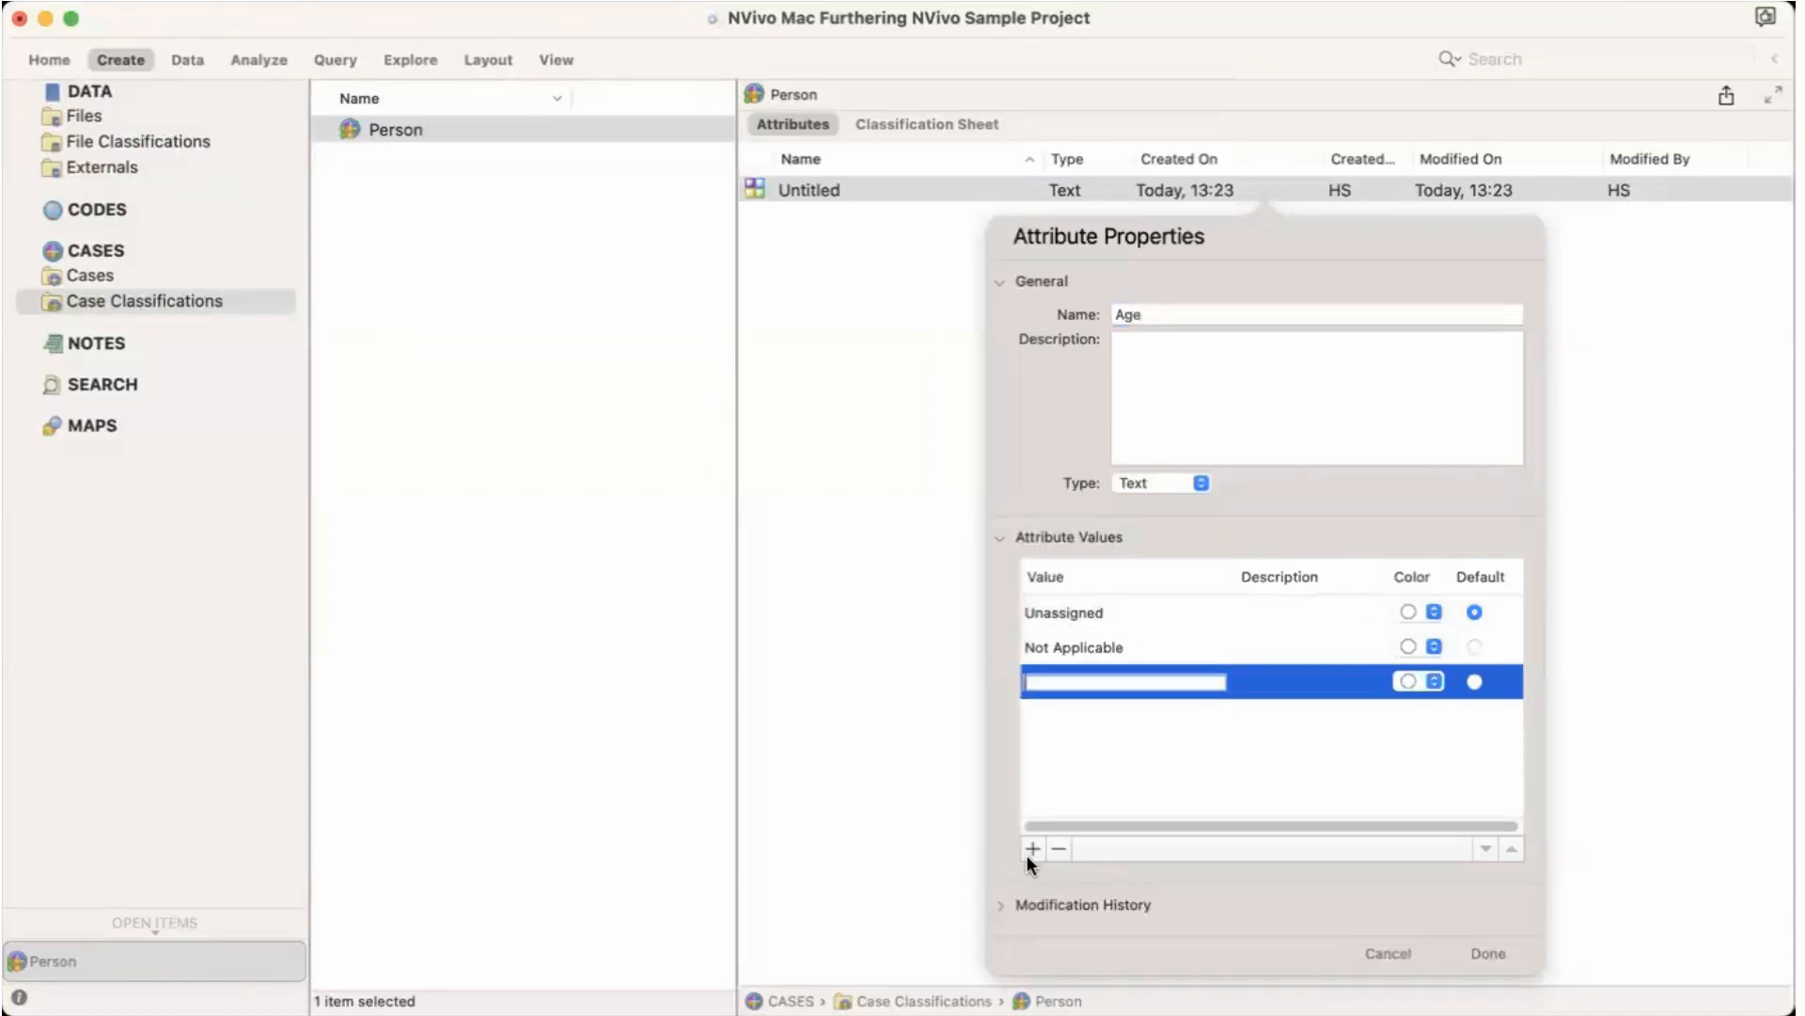
{"action": "type", "text": "2"}
{"action": "type", "text": "00-"}
{"action": "key", "text": "BackSpace"}
{"action": "key", "text": "BackSpace"}
{"action": "key", "text": "BackSpace"}
{"action": "type", "text": "0-24"}
{"action": "left_click", "coordinate": [1032, 848]}
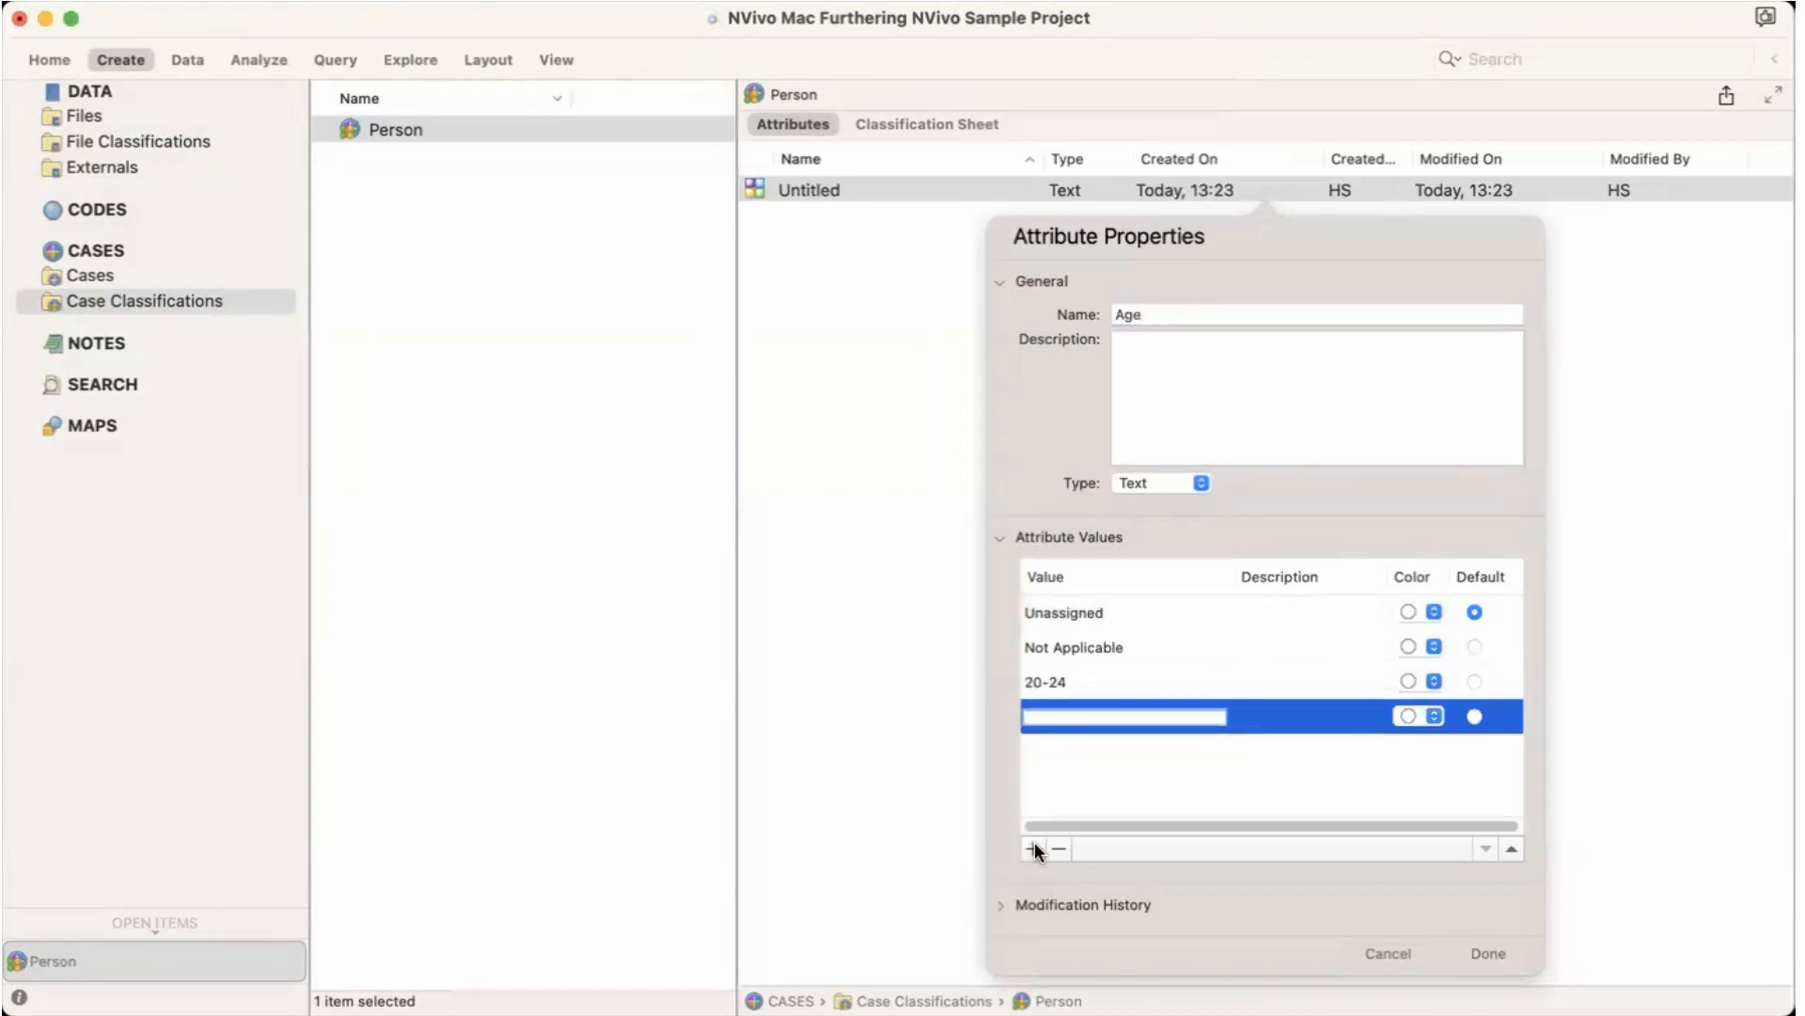
{"action": "type", "text": "25-29"}
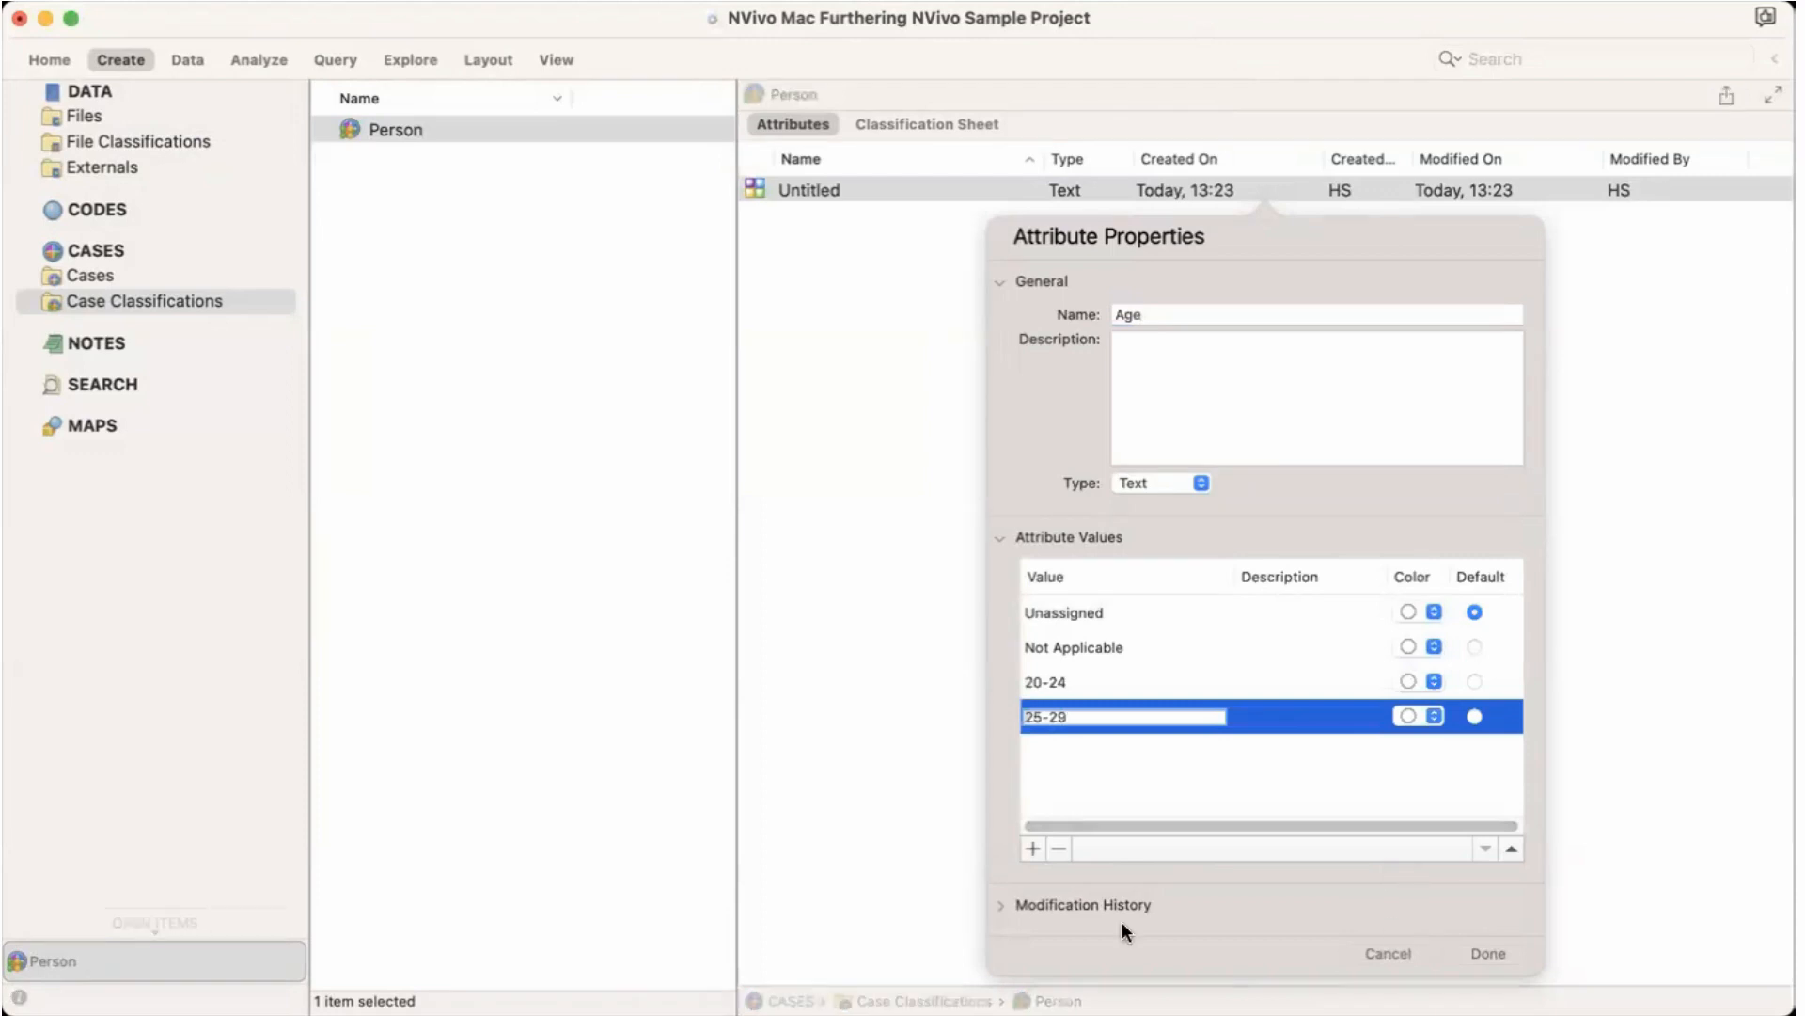
Step: Add the values 30-34 and 35-40 to the Age attribute and begin another value with 40-
{"action": "left_click", "coordinate": [1032, 848]}
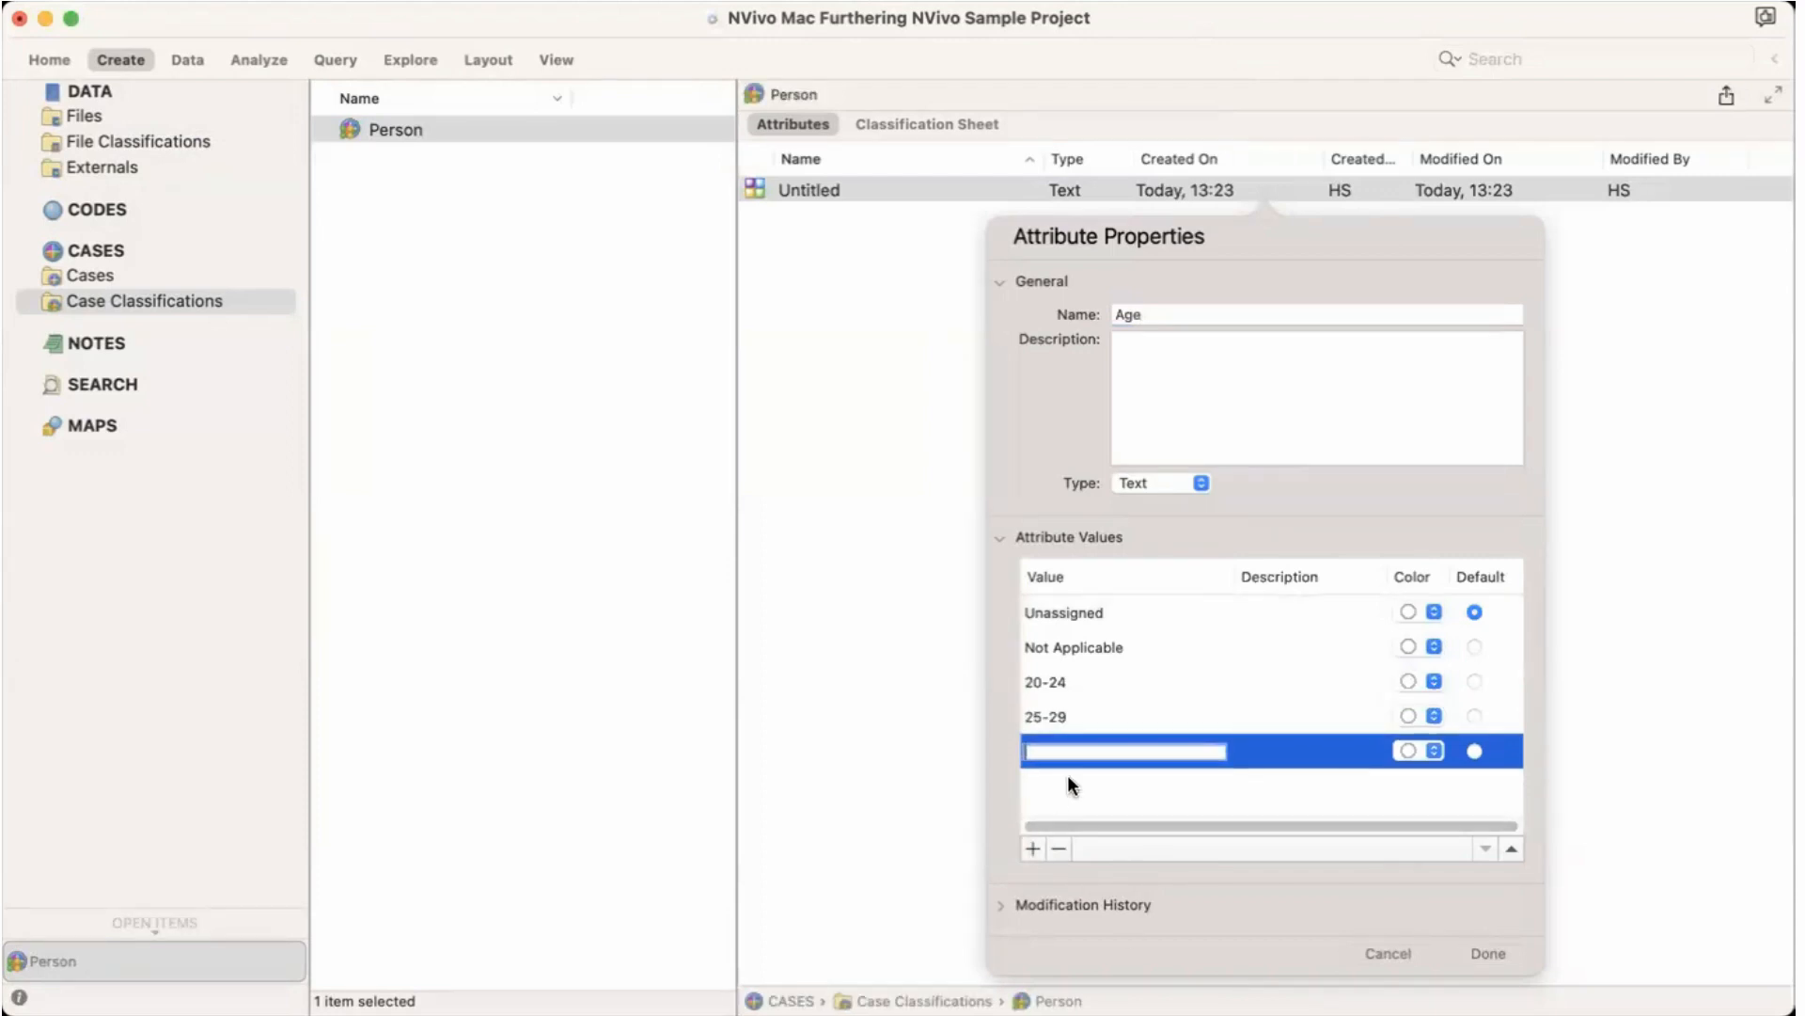
{"action": "type", "text": "30-2"}
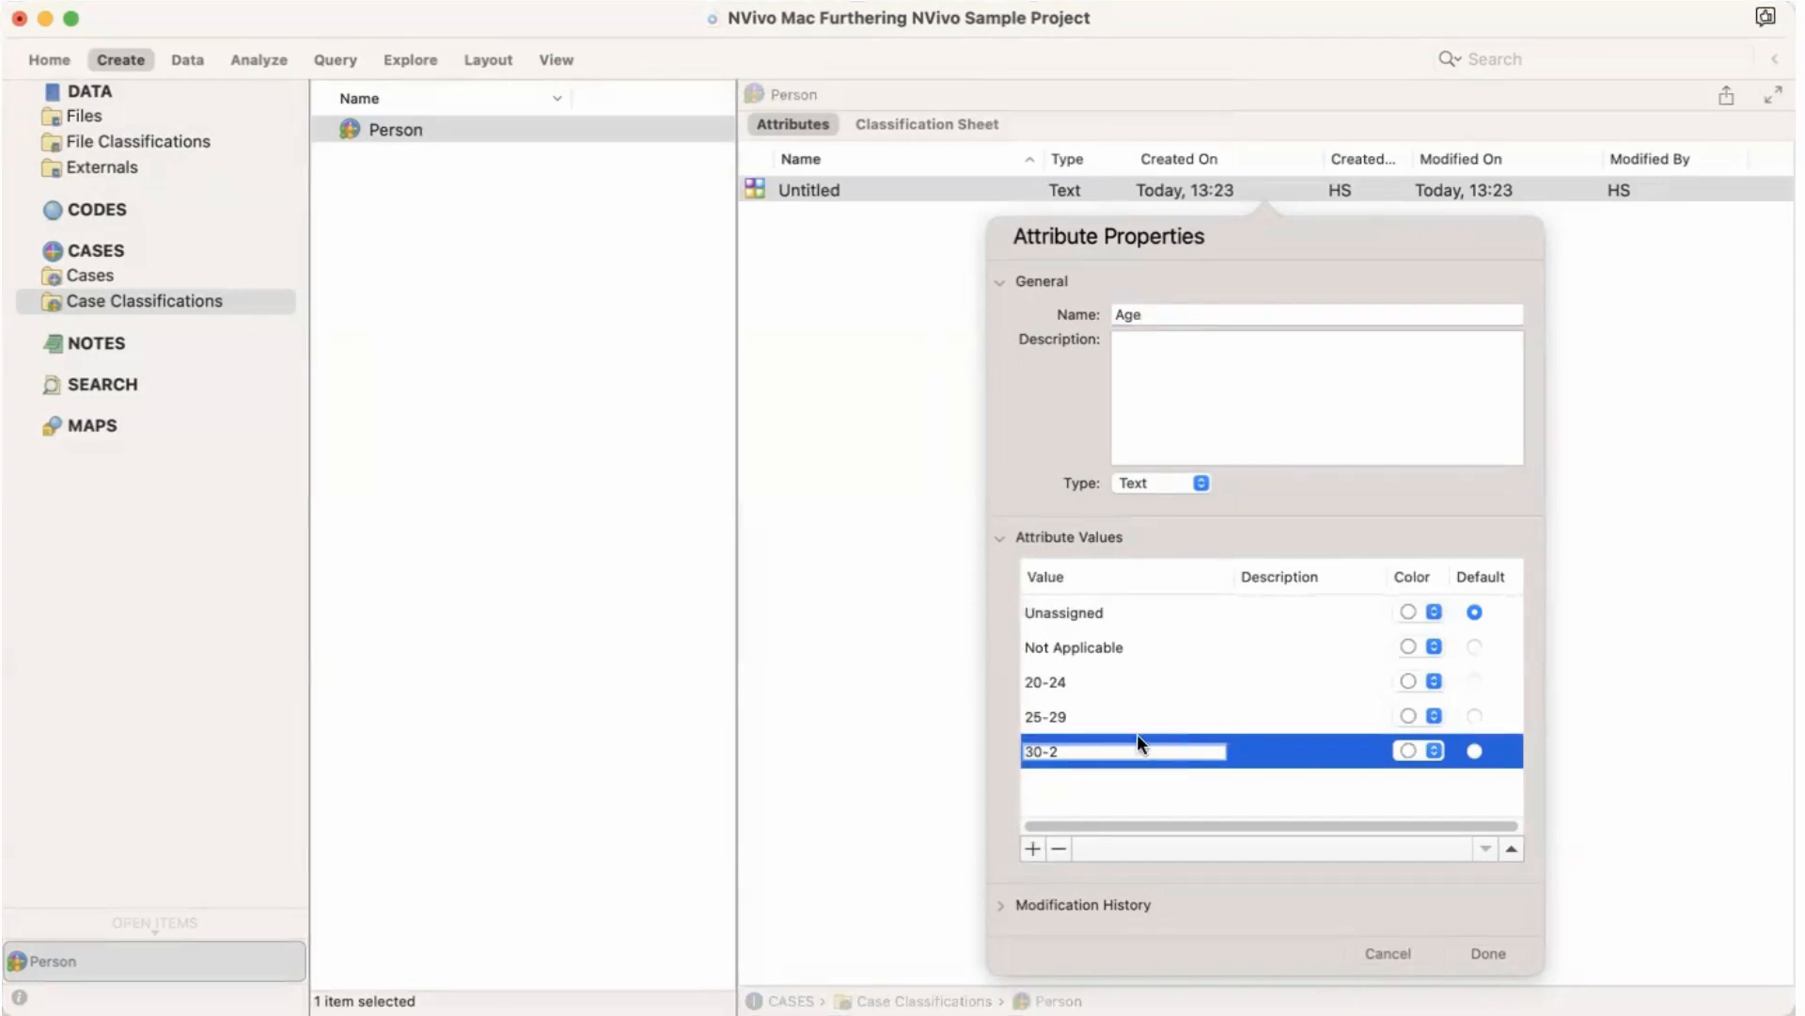
{"action": "key", "text": "BackSpace"}
{"action": "type", "text": "34"}
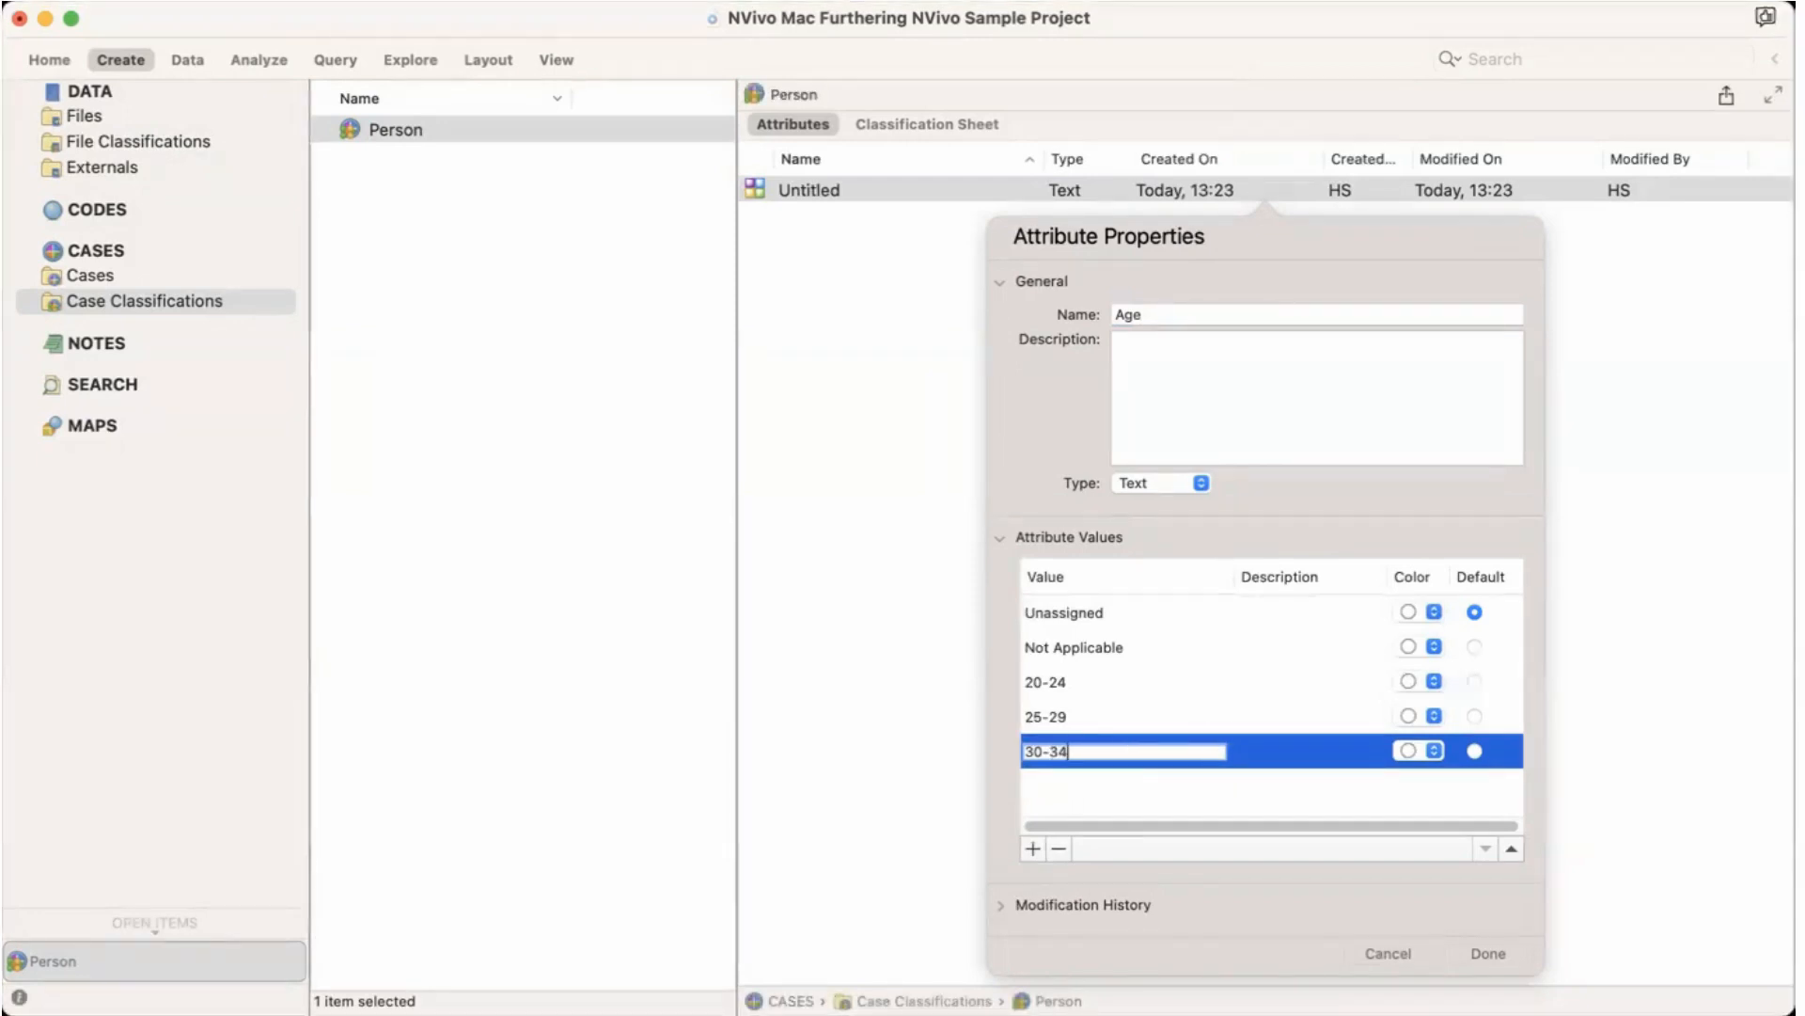
{"action": "left_click", "coordinate": [1034, 849]}
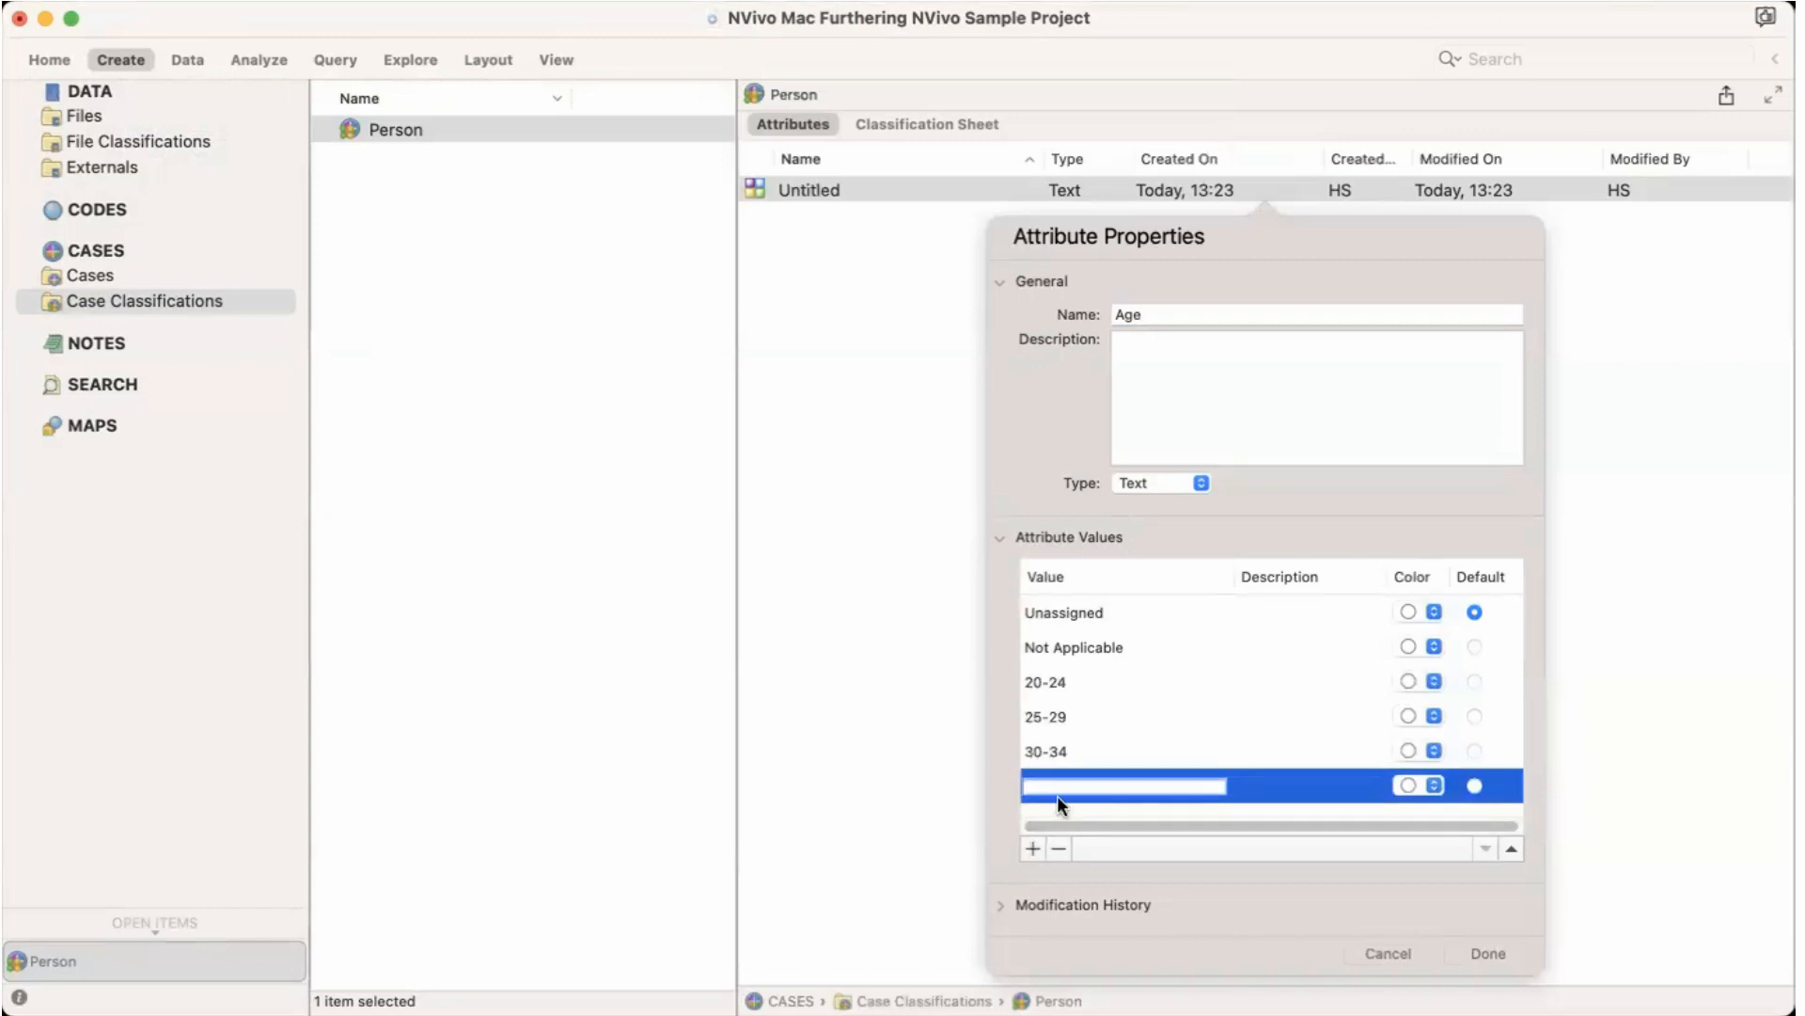
{"action": "type", "text": "35-40"}
{"action": "left_click", "coordinate": [1031, 846]}
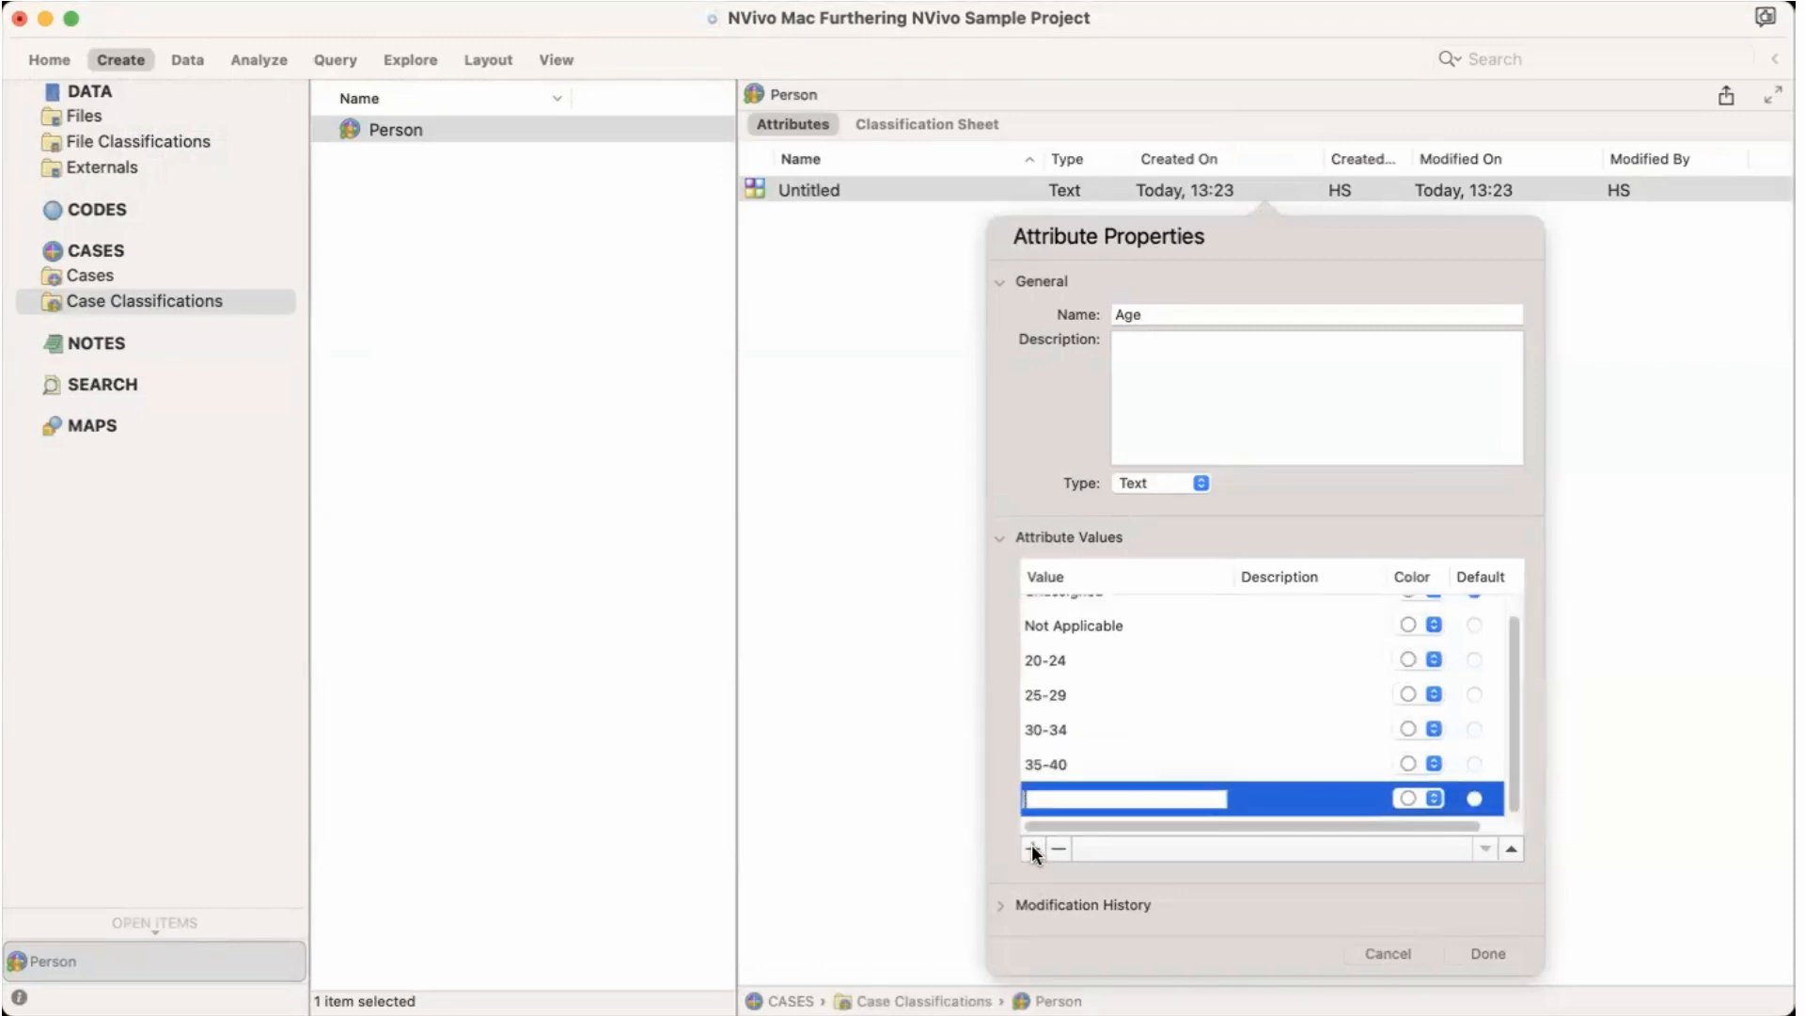
{"action": "type", "text": "40"}
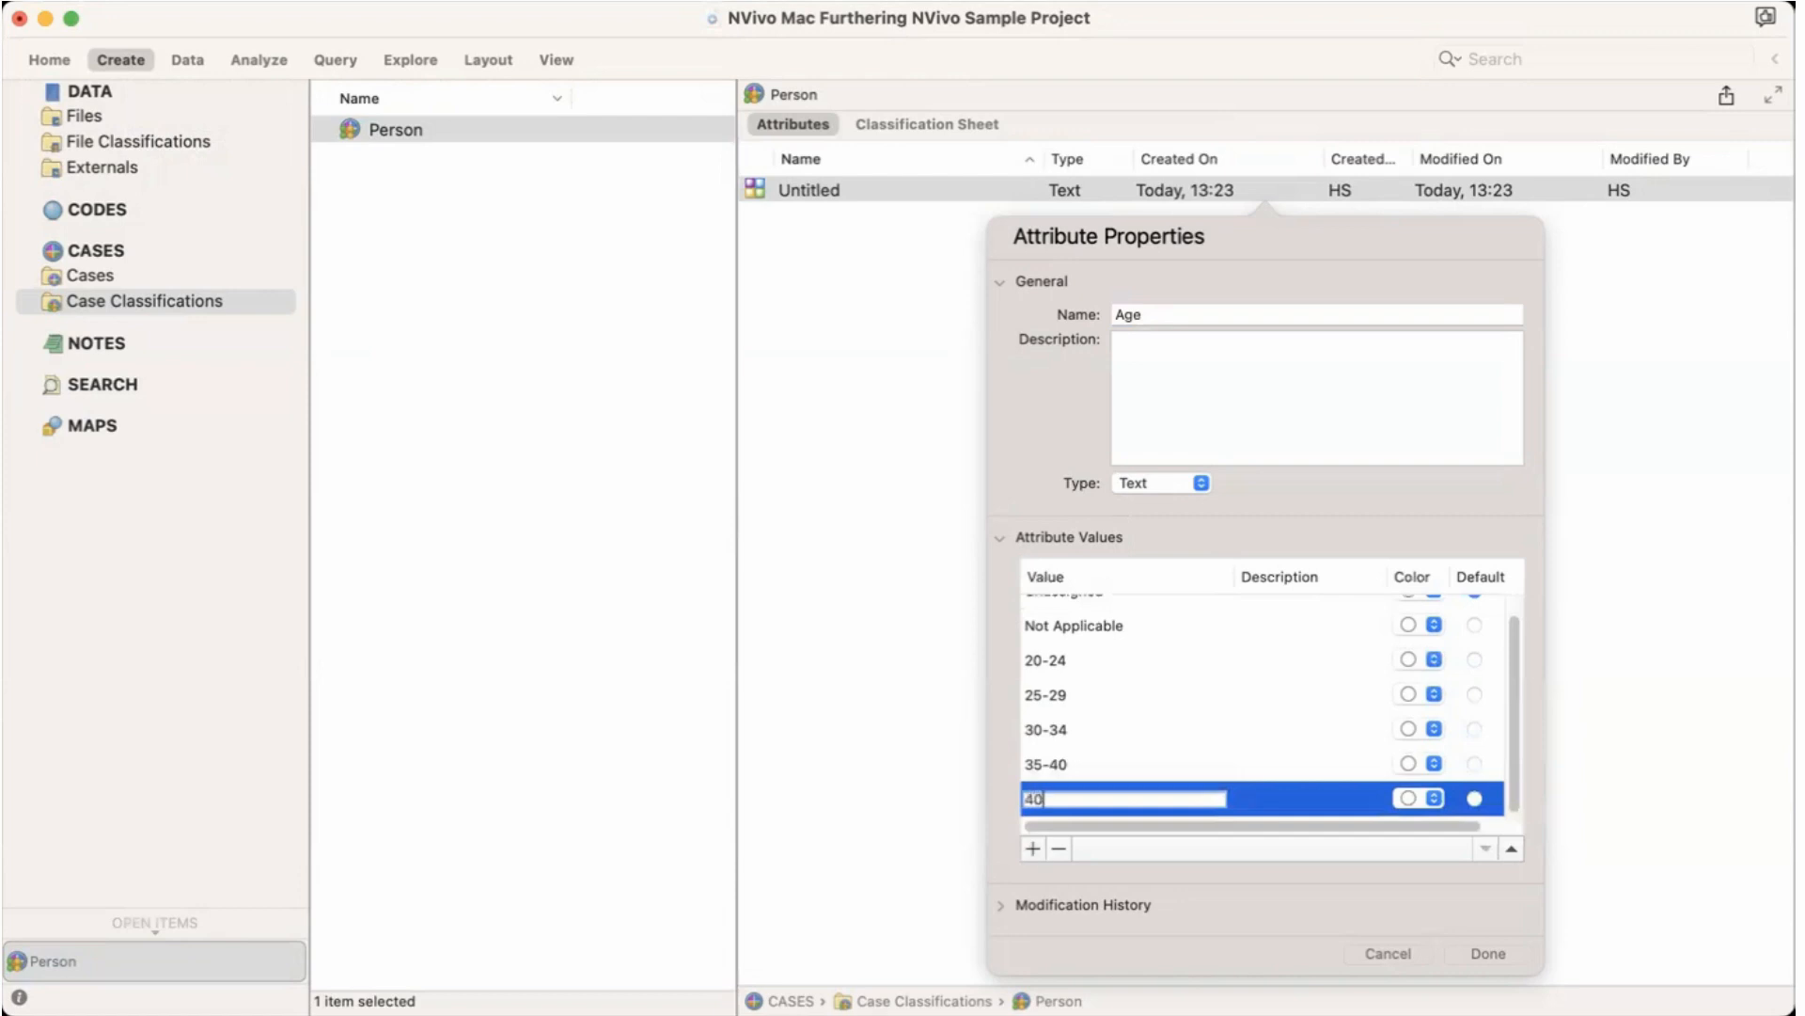
{"action": "type", "text": "-"}
Step: Correct the Age attribute's 35-40 value to 35-39
{"action": "left_click", "coordinate": [1054, 765]}
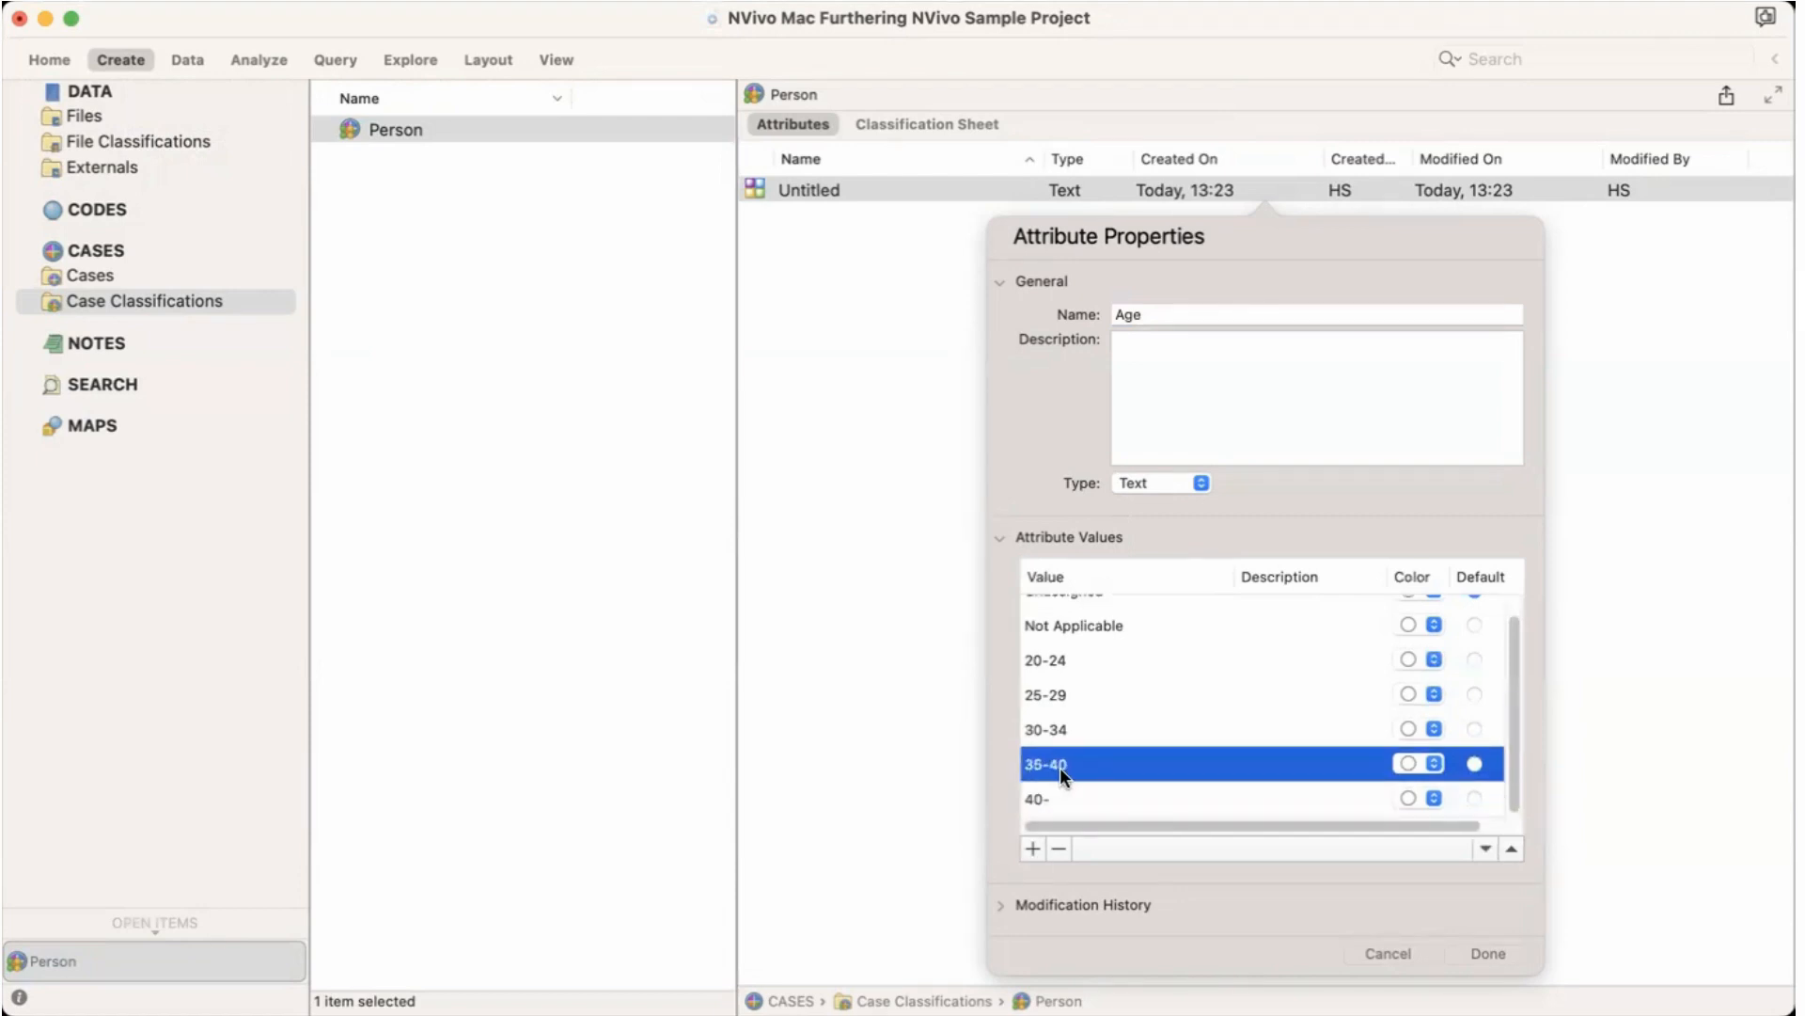
{"action": "left_click", "coordinate": [1059, 765]}
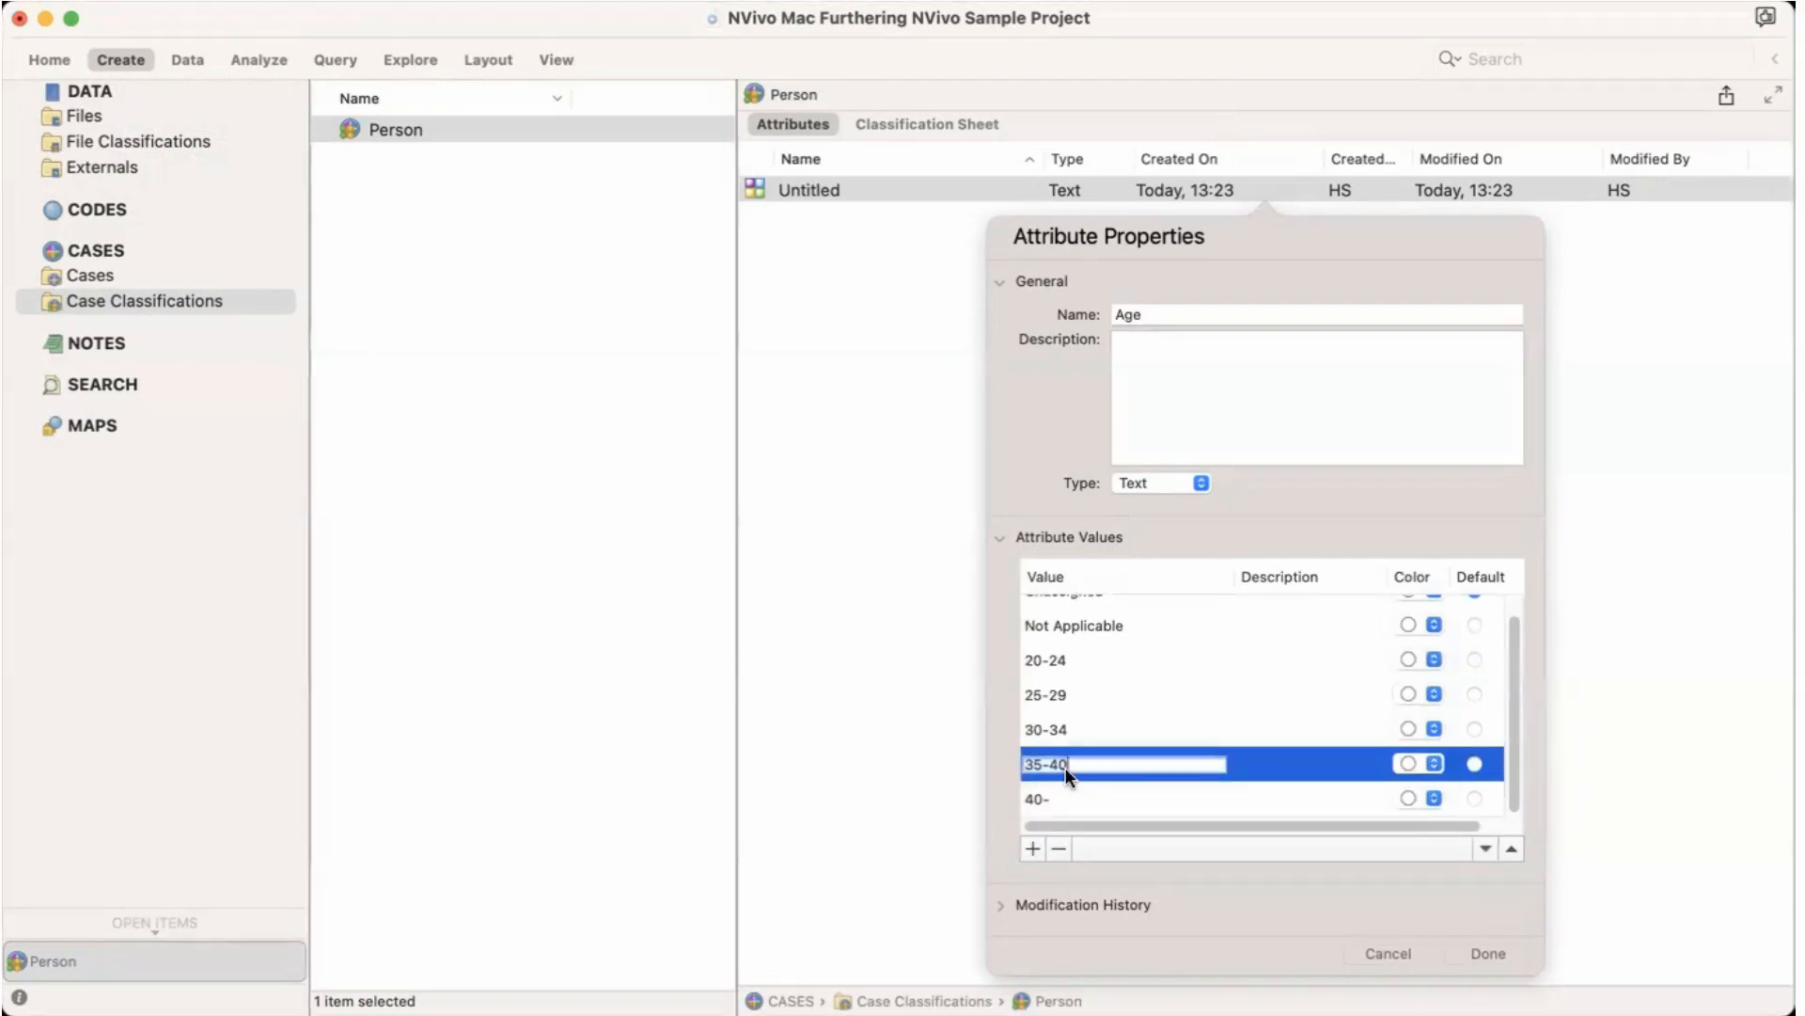
{"action": "key", "text": "BackSpace"}
{"action": "key", "text": "BackSpace"}
{"action": "type", "text": "39"}
Step: Complete the last Age value as 40-44 and save the attribute
{"action": "left_click", "coordinate": [1065, 791]}
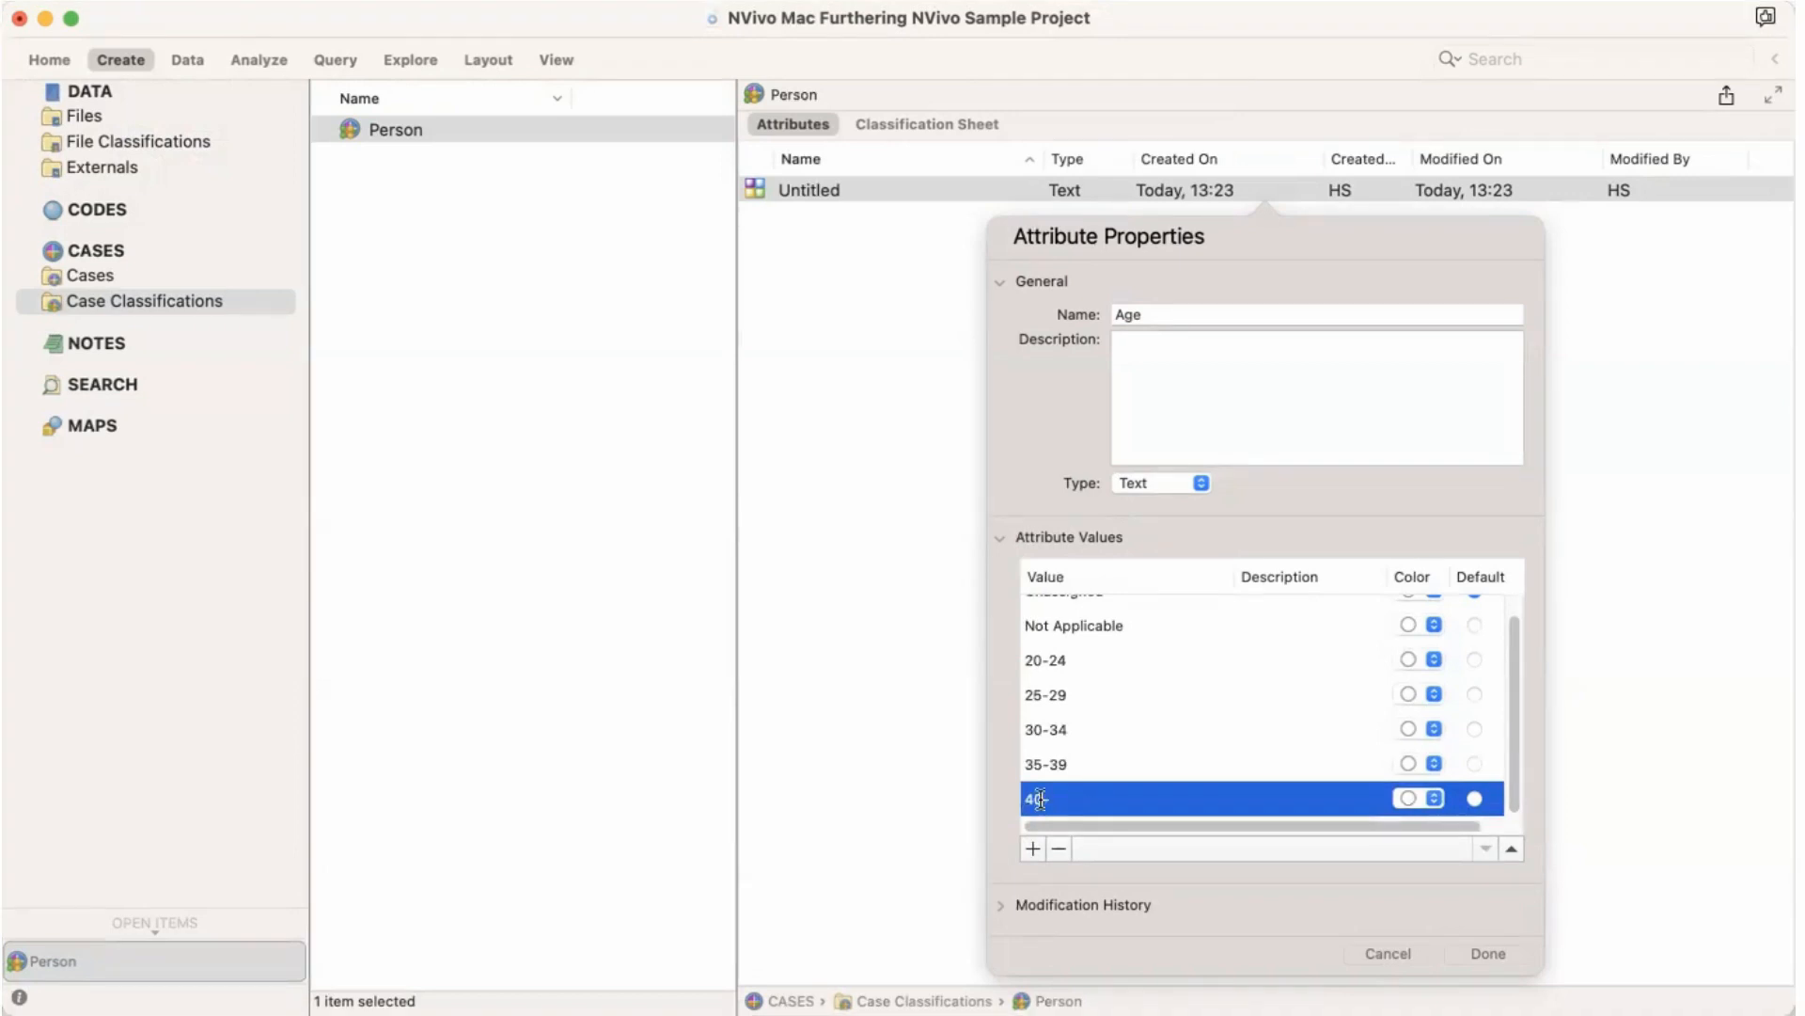
{"action": "left_click", "coordinate": [1040, 800]}
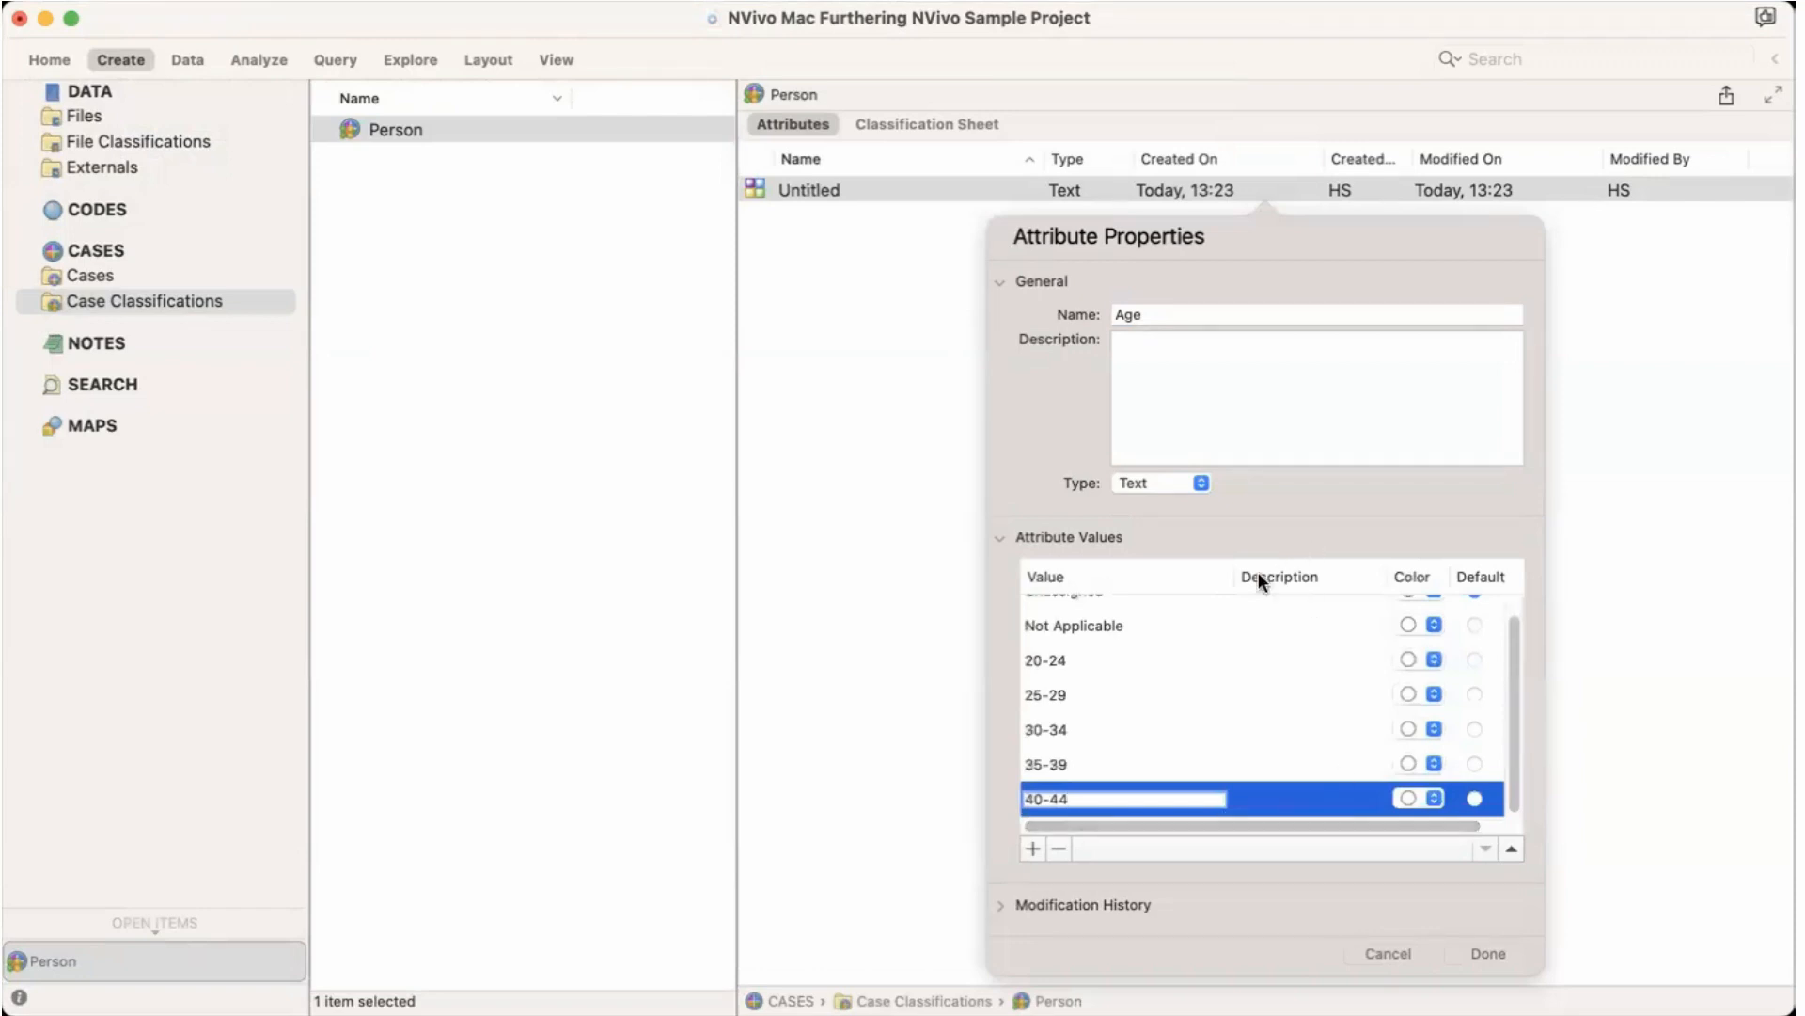
{"action": "left_click", "coordinate": [1488, 954]}
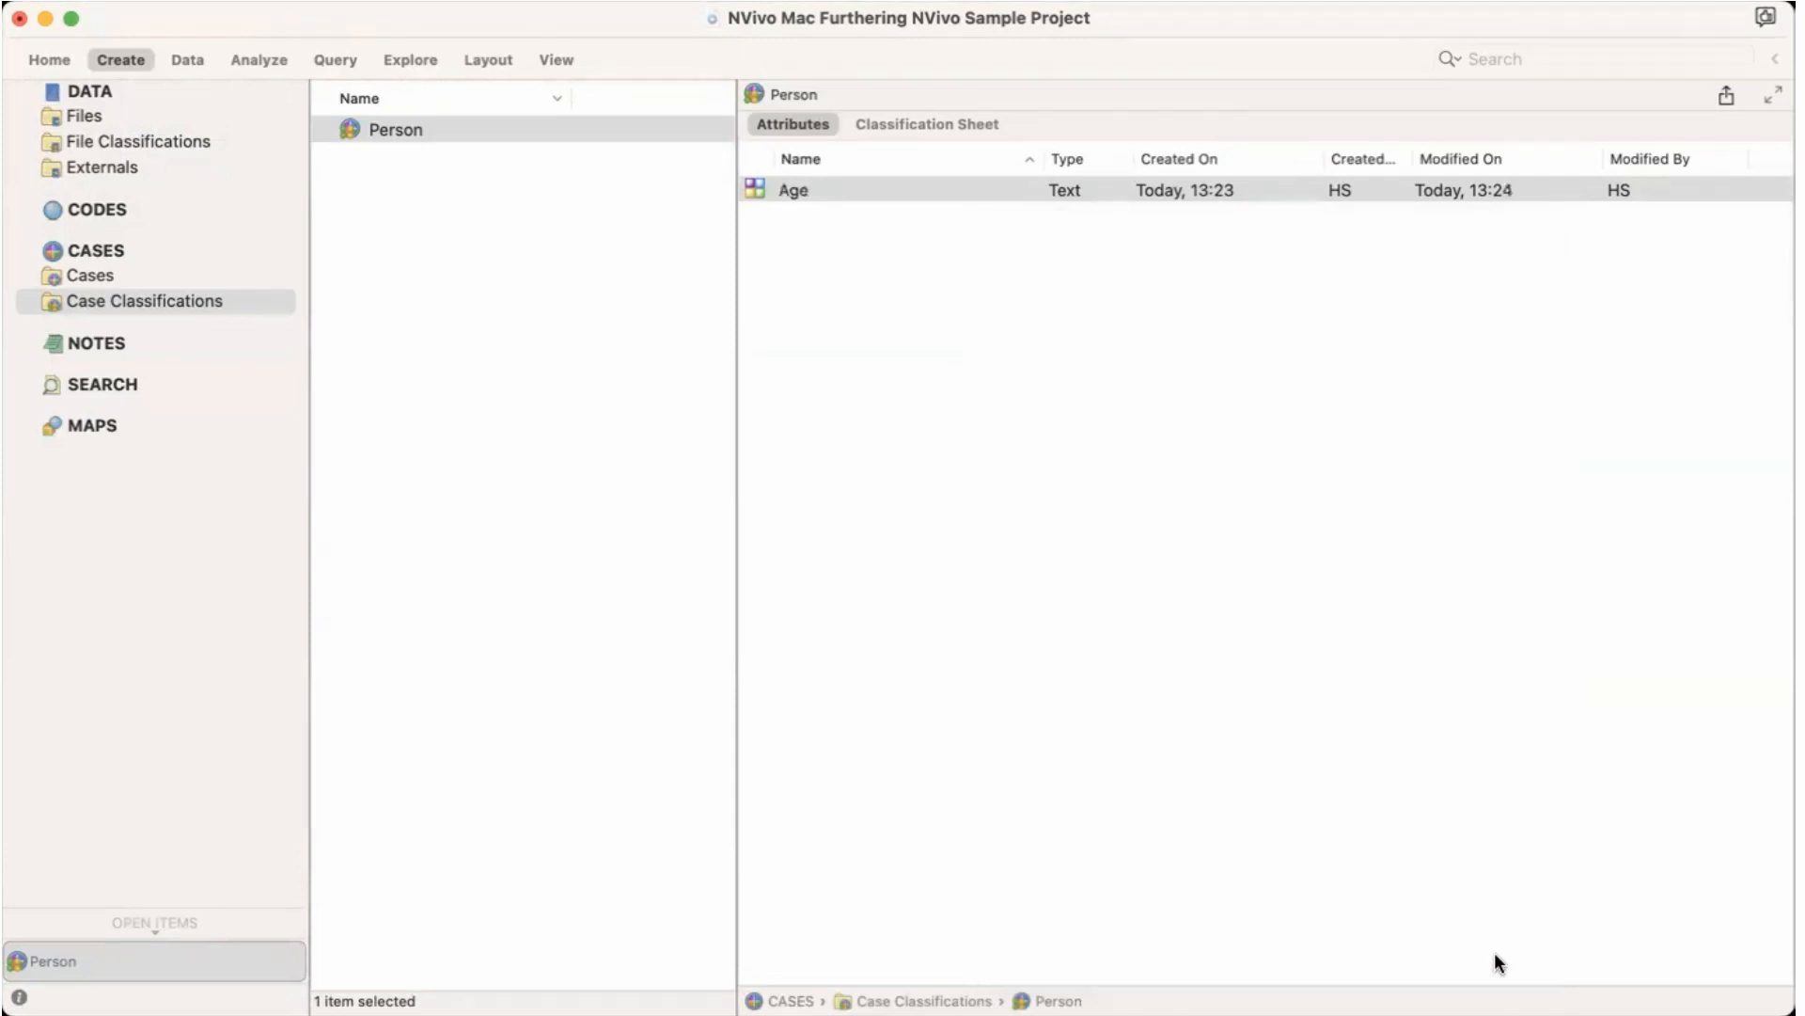
Step: Create a second attribute for the Person classification and name it Gender
{"action": "right_click", "coordinate": [488, 130]}
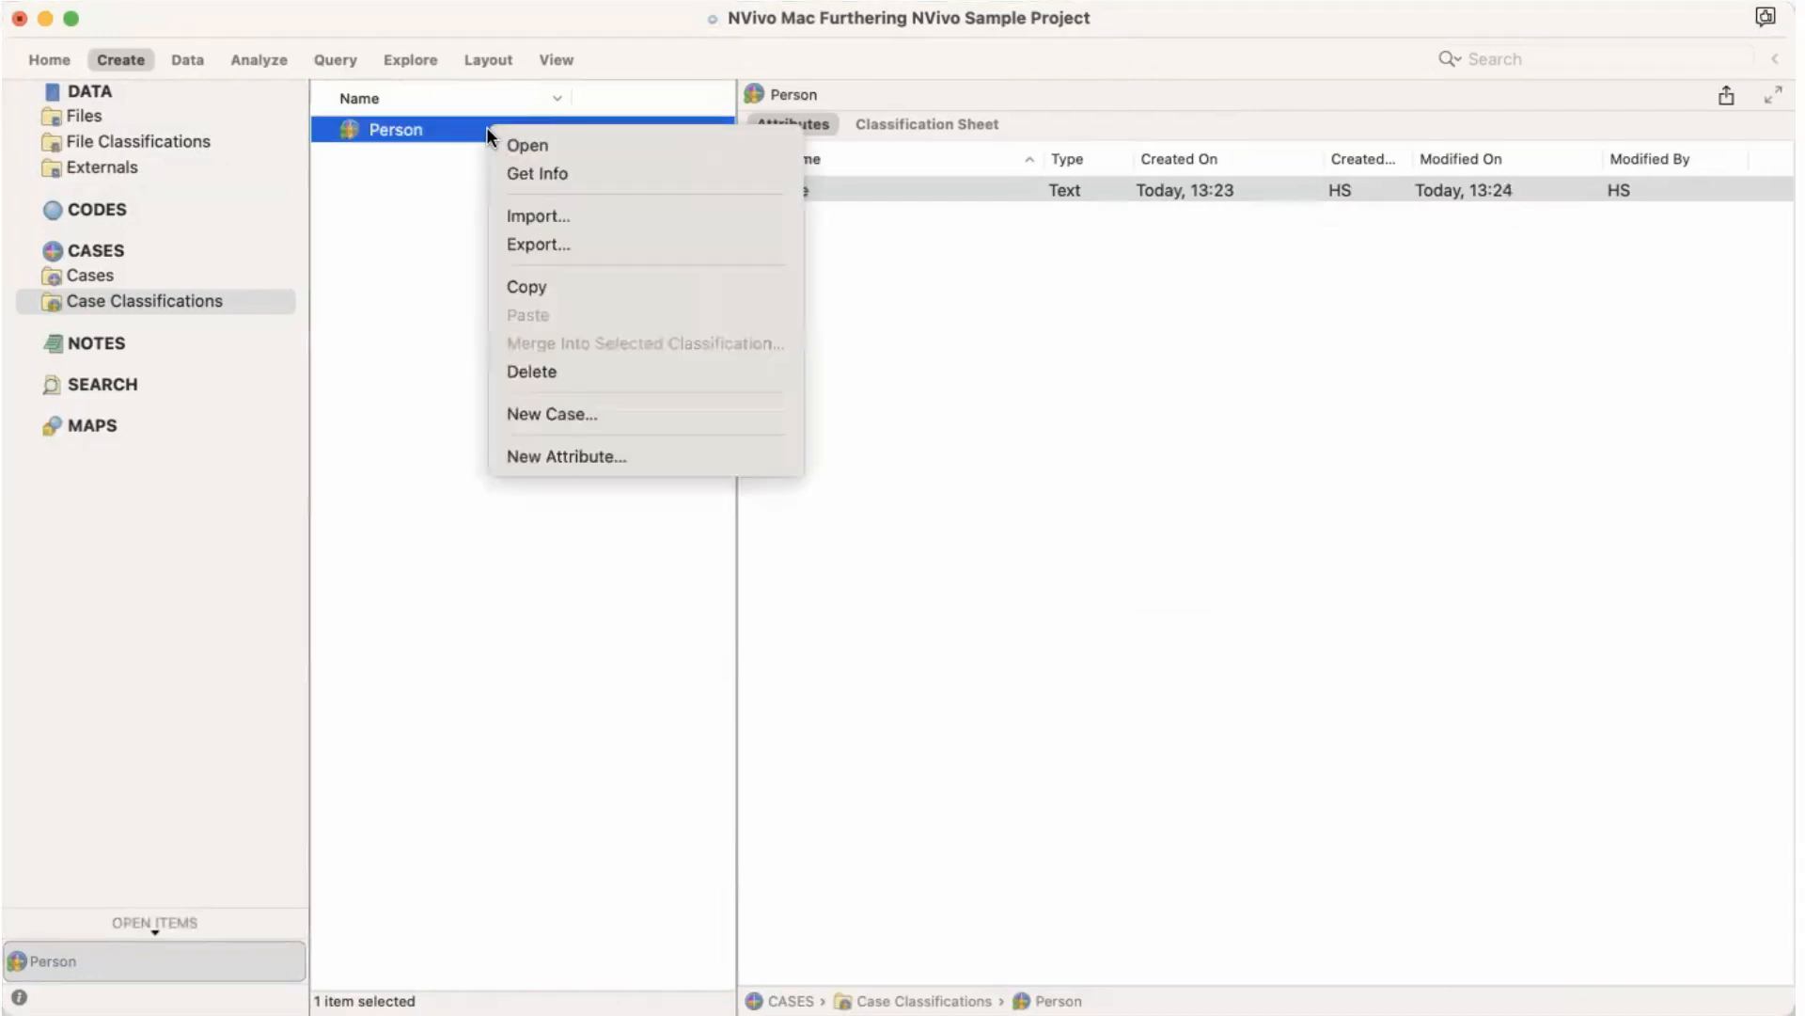
{"action": "left_click", "coordinate": [592, 457]}
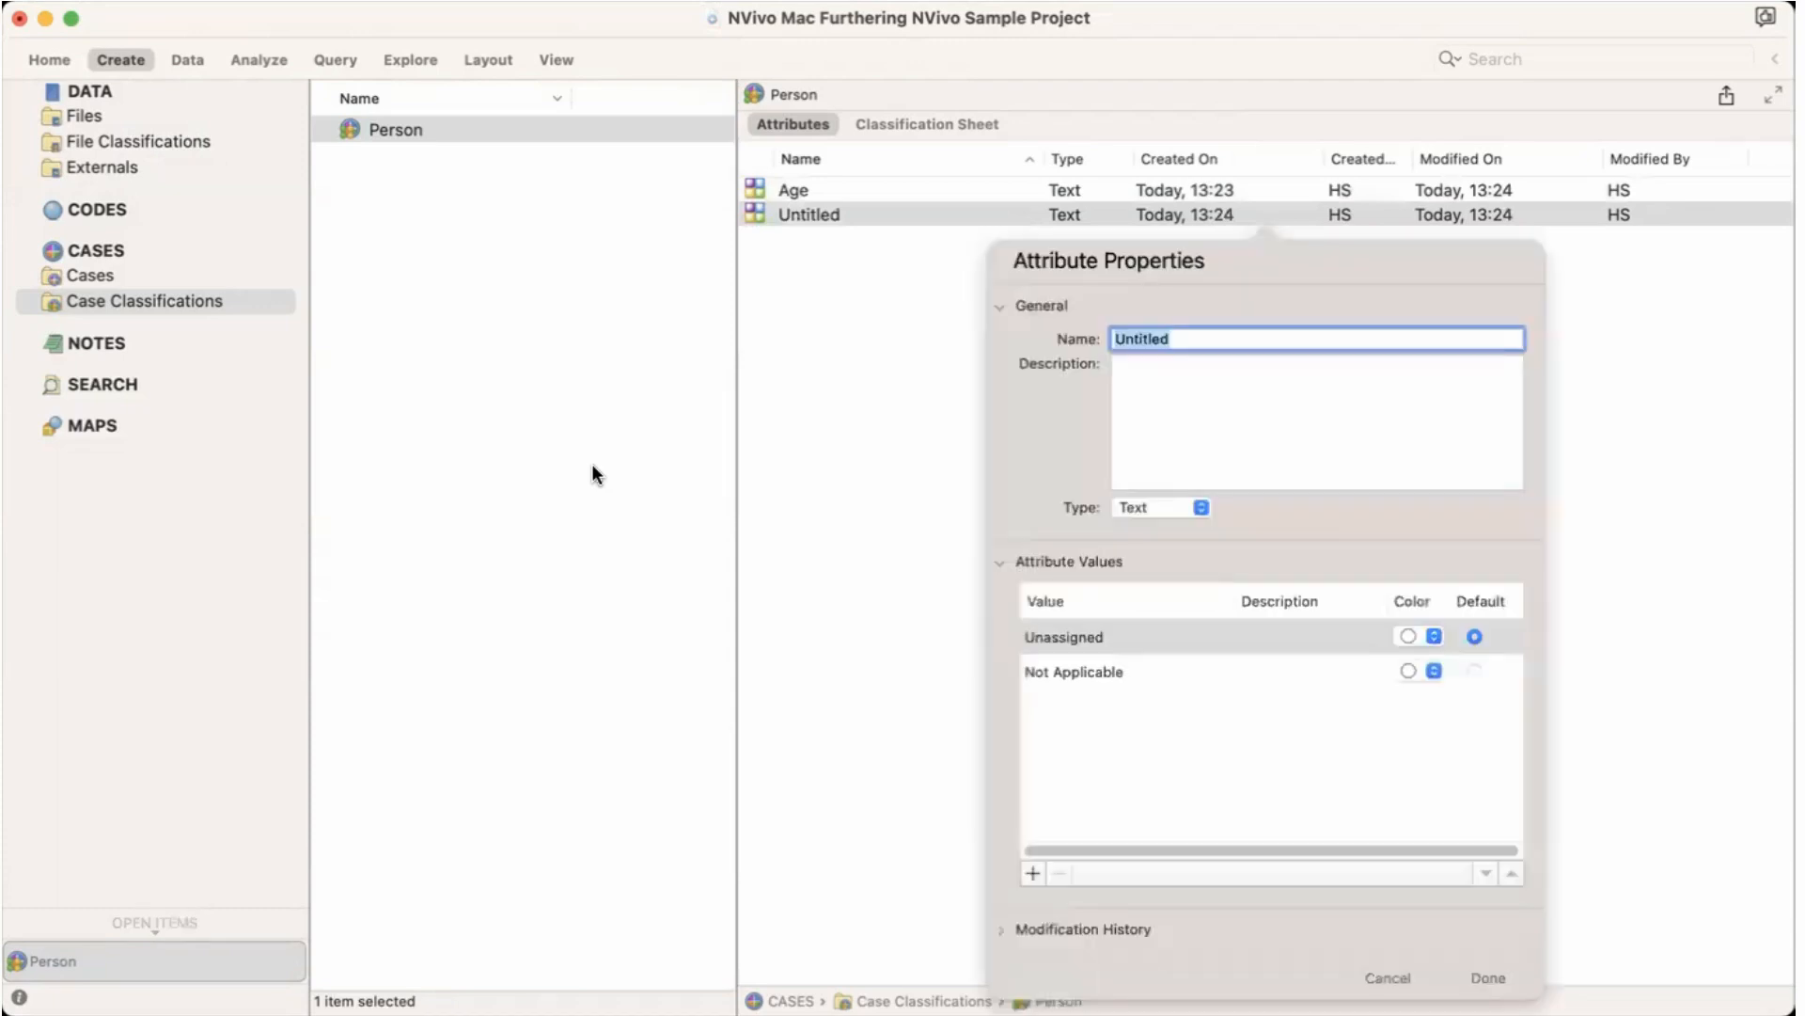
{"action": "type", "text": "Gender"}
Step: Add the values Male, Female and They to the Gender attribute and save it
{"action": "left_click", "coordinate": [1032, 872]}
{"action": "type", "text": "Male"}
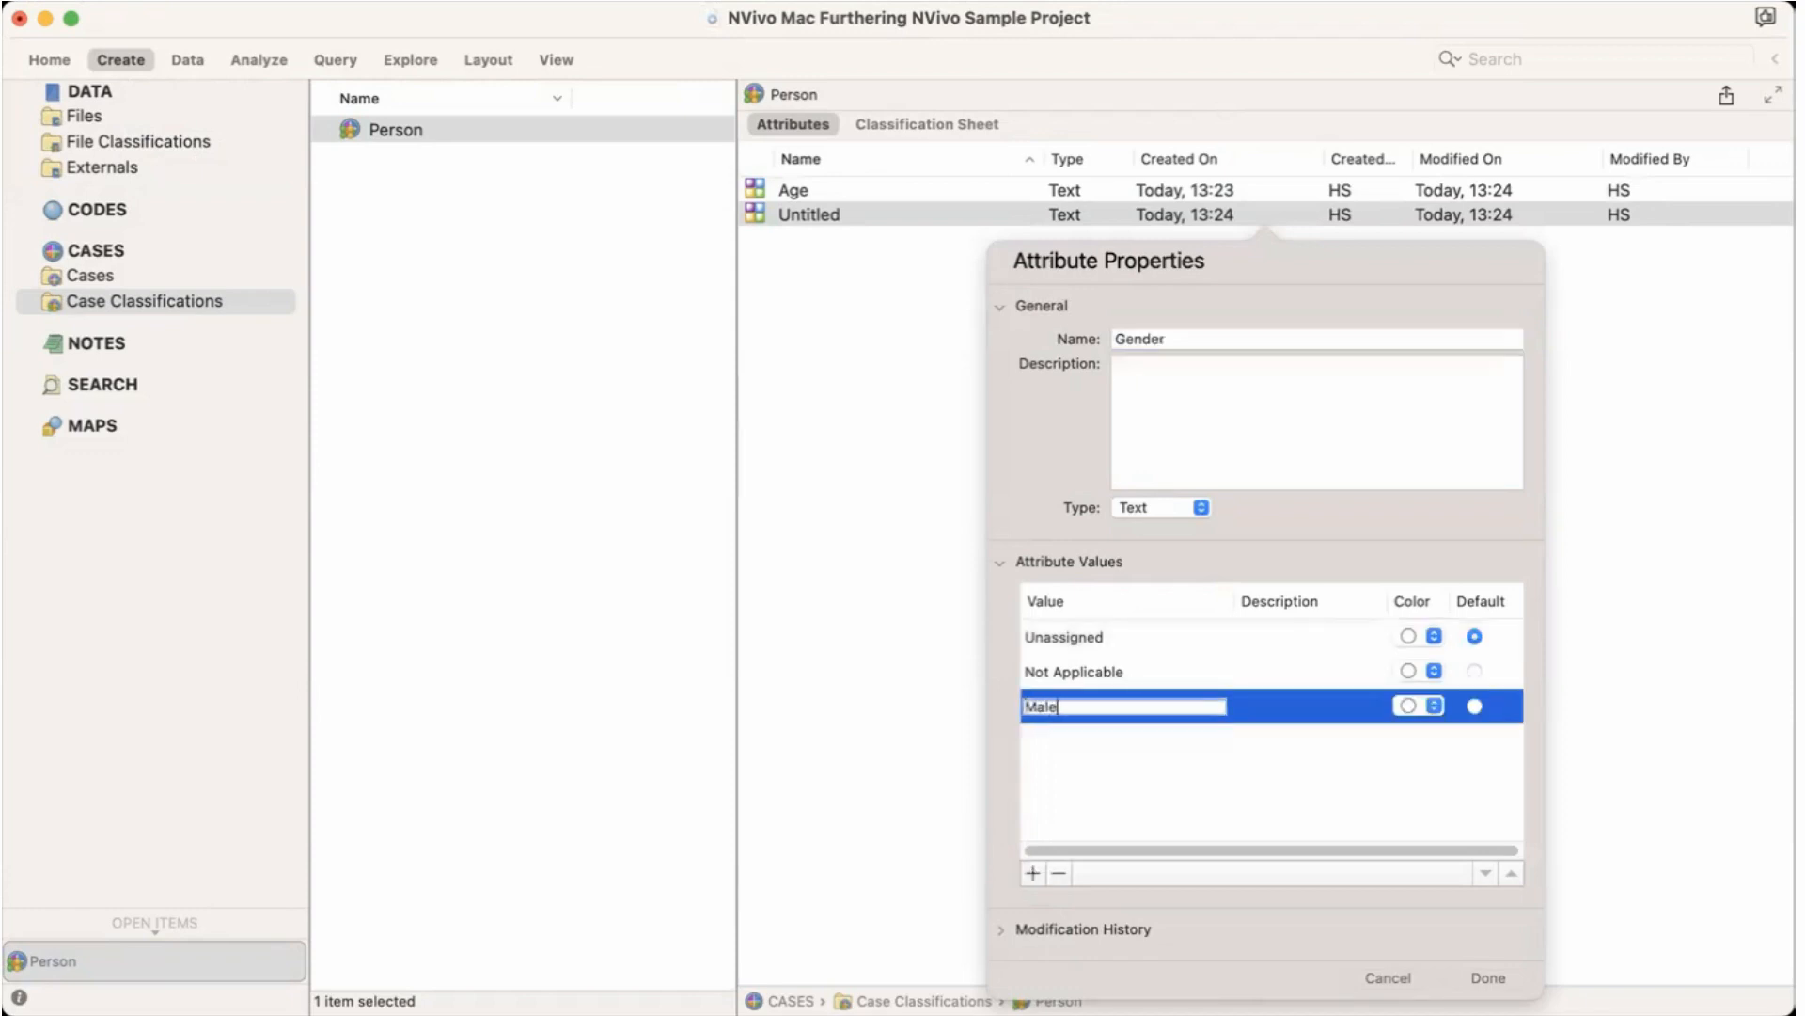
{"action": "left_click", "coordinate": [1027, 873]}
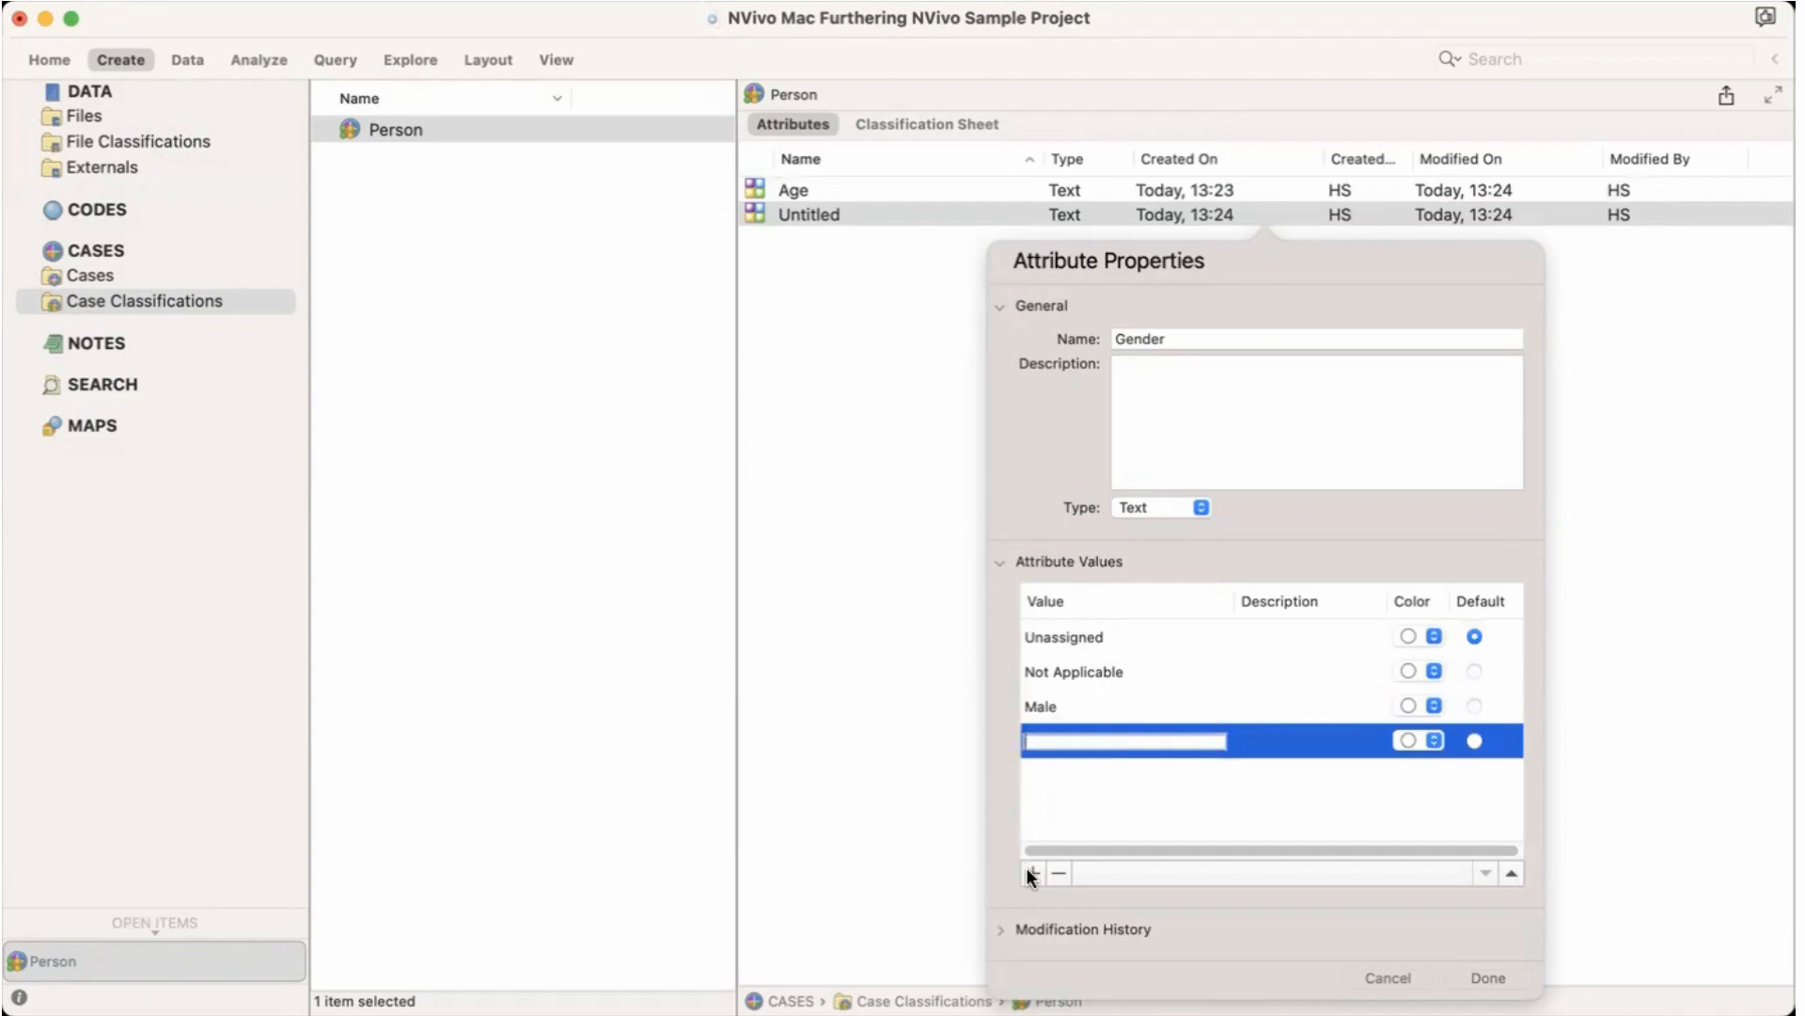
{"action": "type", "text": "Female"}
{"action": "left_click", "coordinate": [1034, 873]}
{"action": "type", "text": "They"}
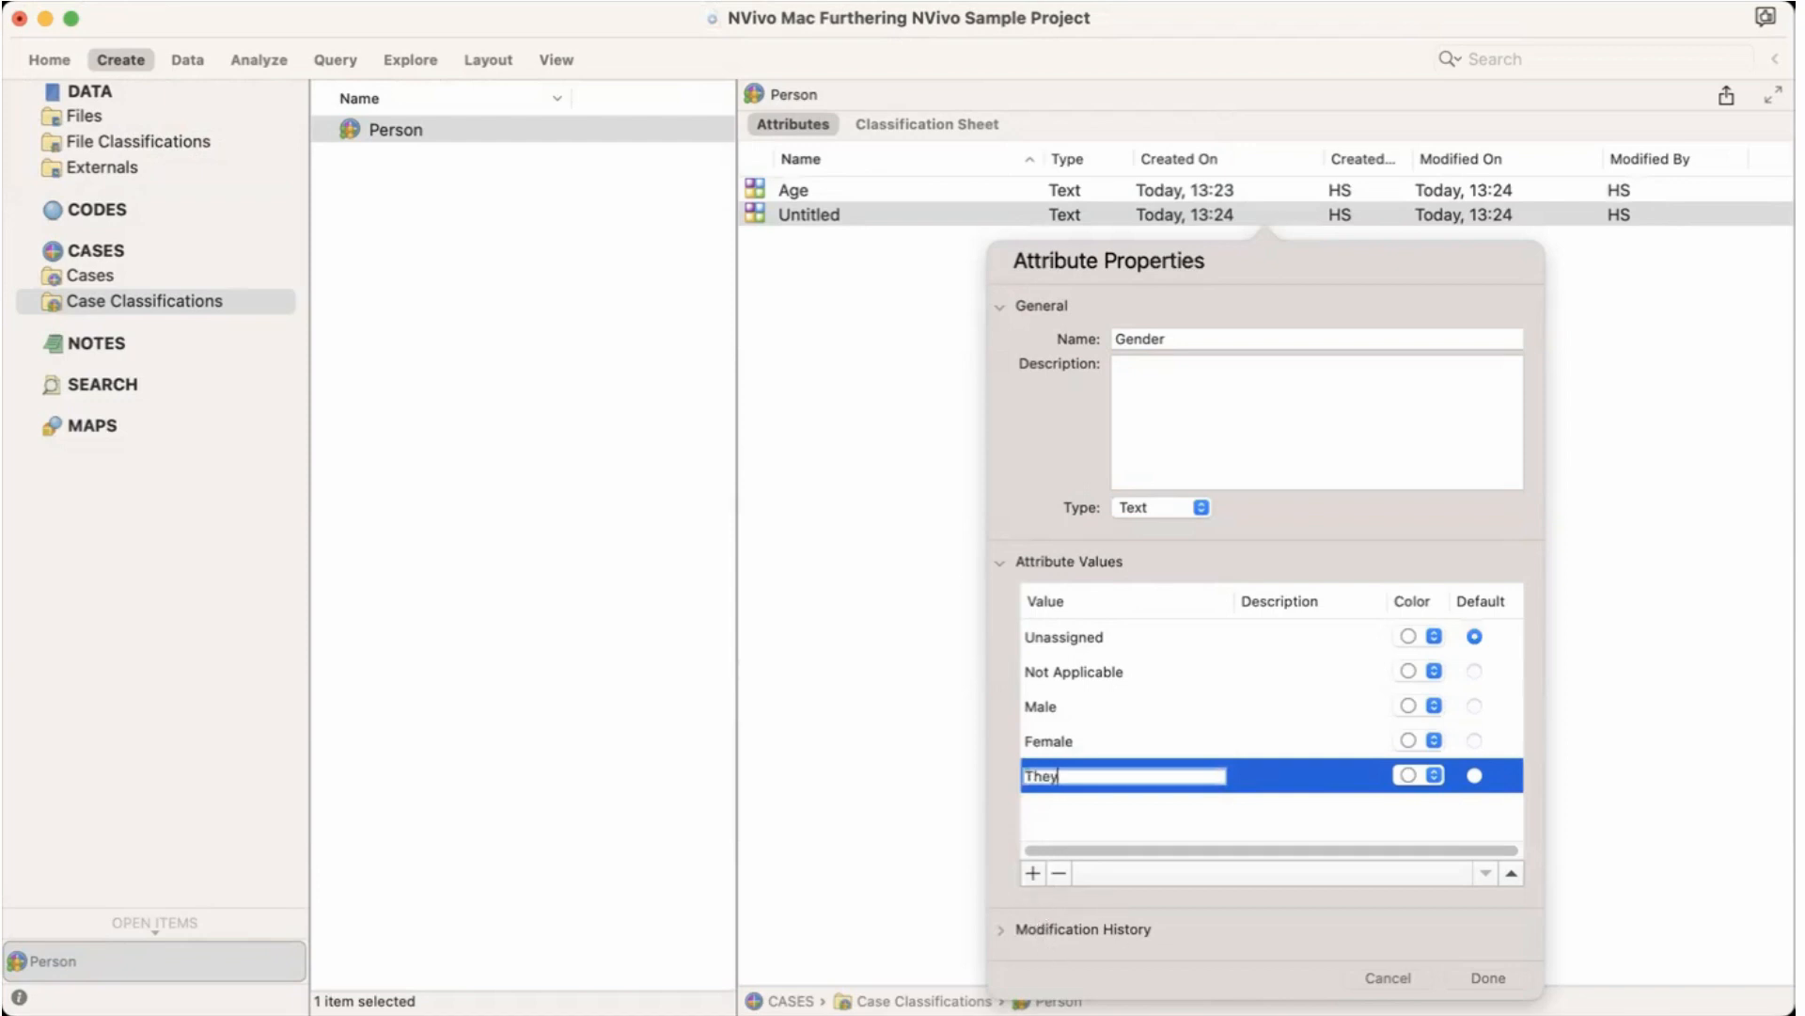
{"action": "left_click", "coordinate": [1489, 978]}
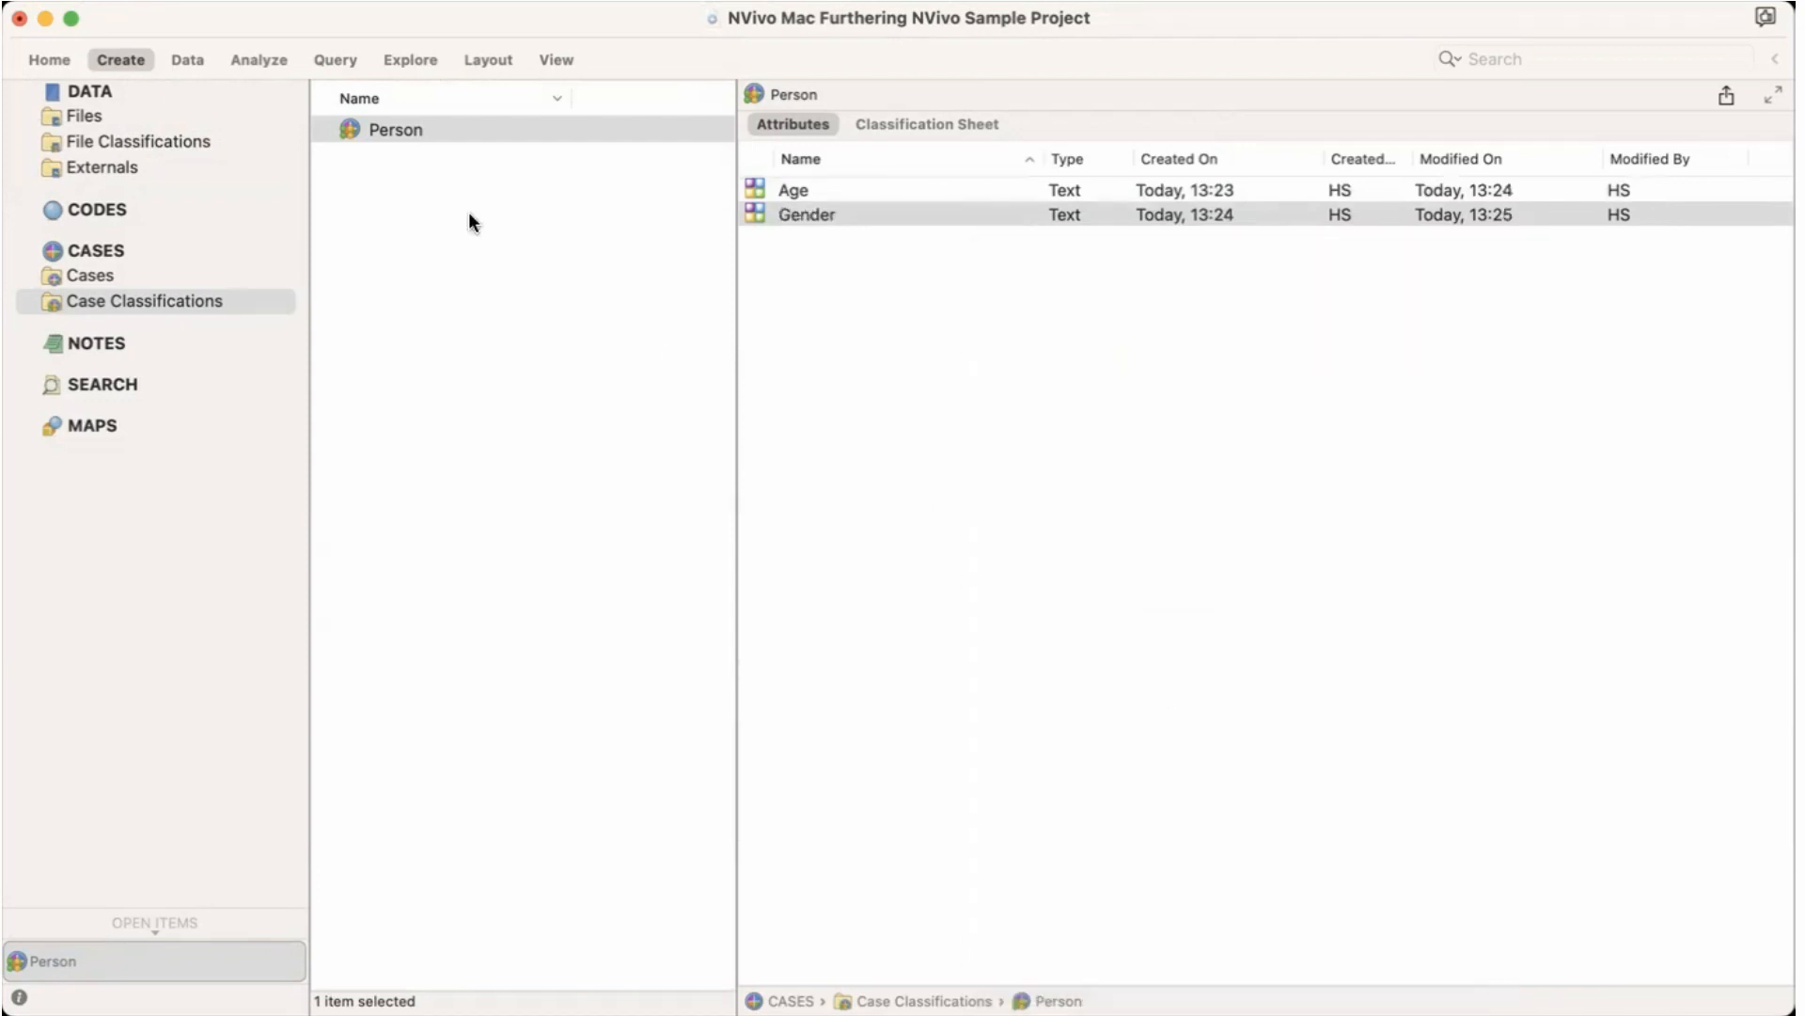
Step: Create a third attribute for the Person classification and name it Education
{"action": "left_click", "coordinate": [363, 132]}
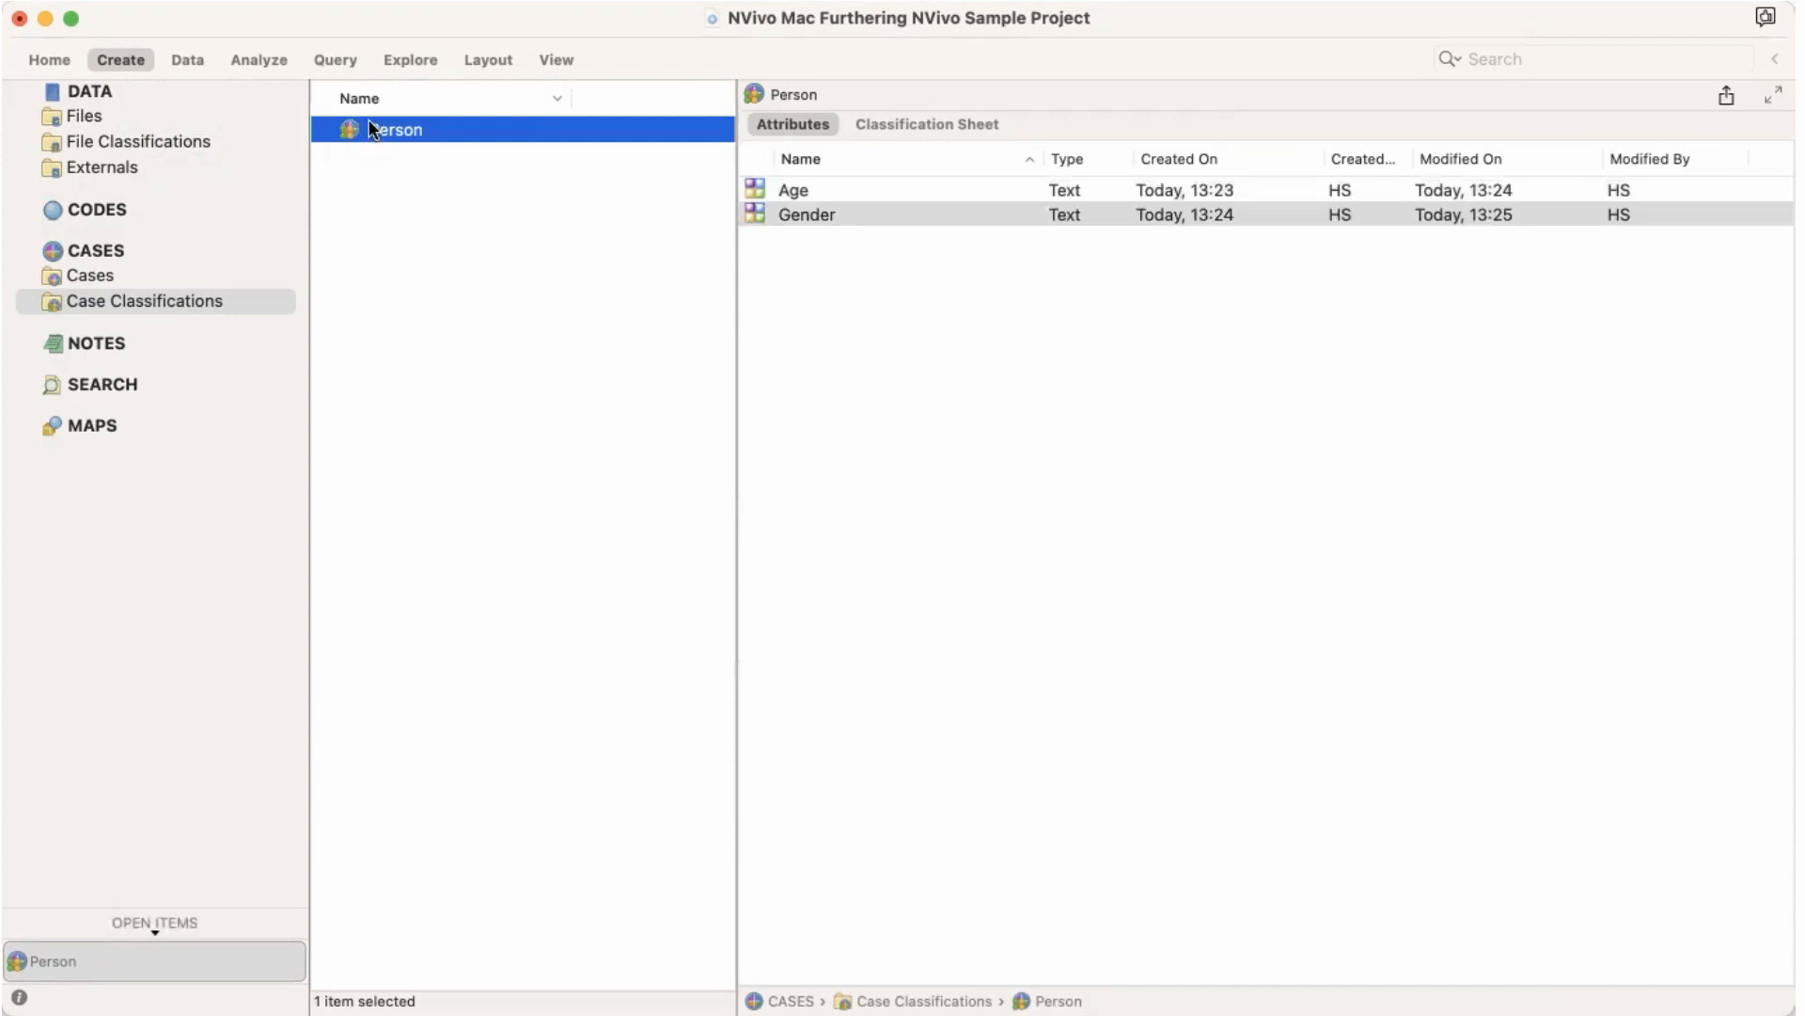
{"action": "left_click", "coordinate": [117, 58]}
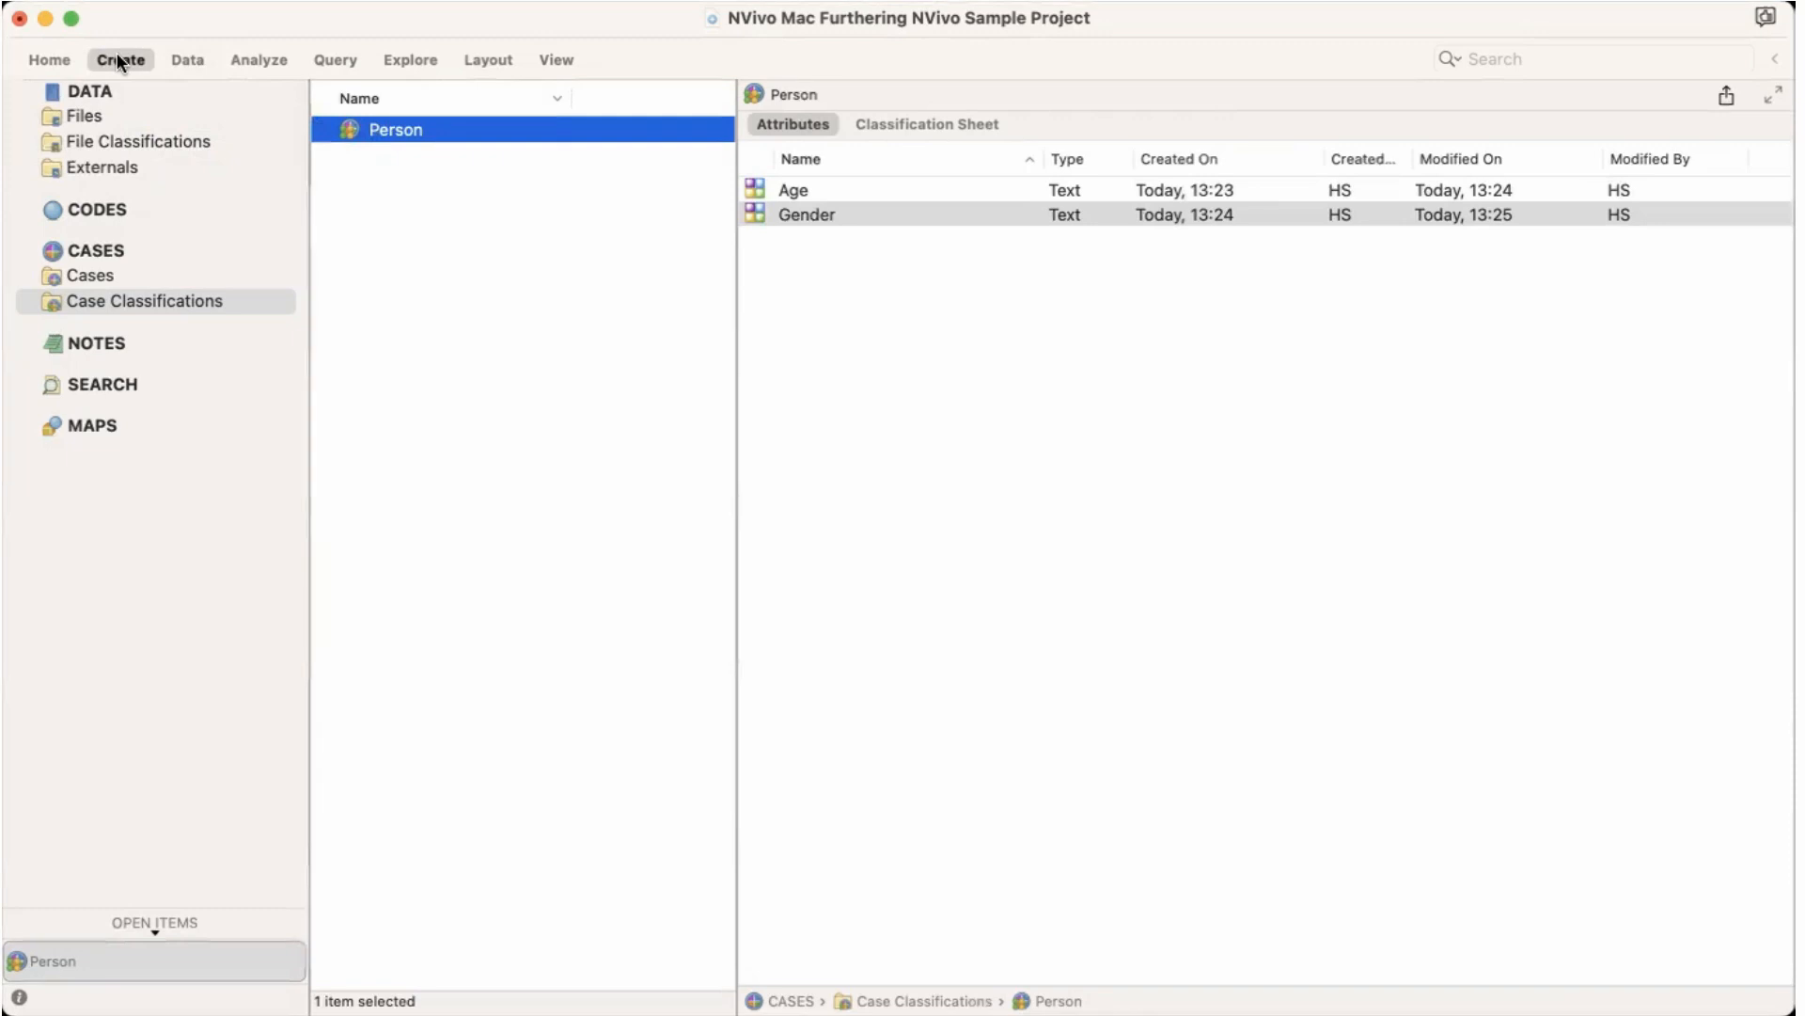
{"action": "left_click", "coordinate": [1028, 127]}
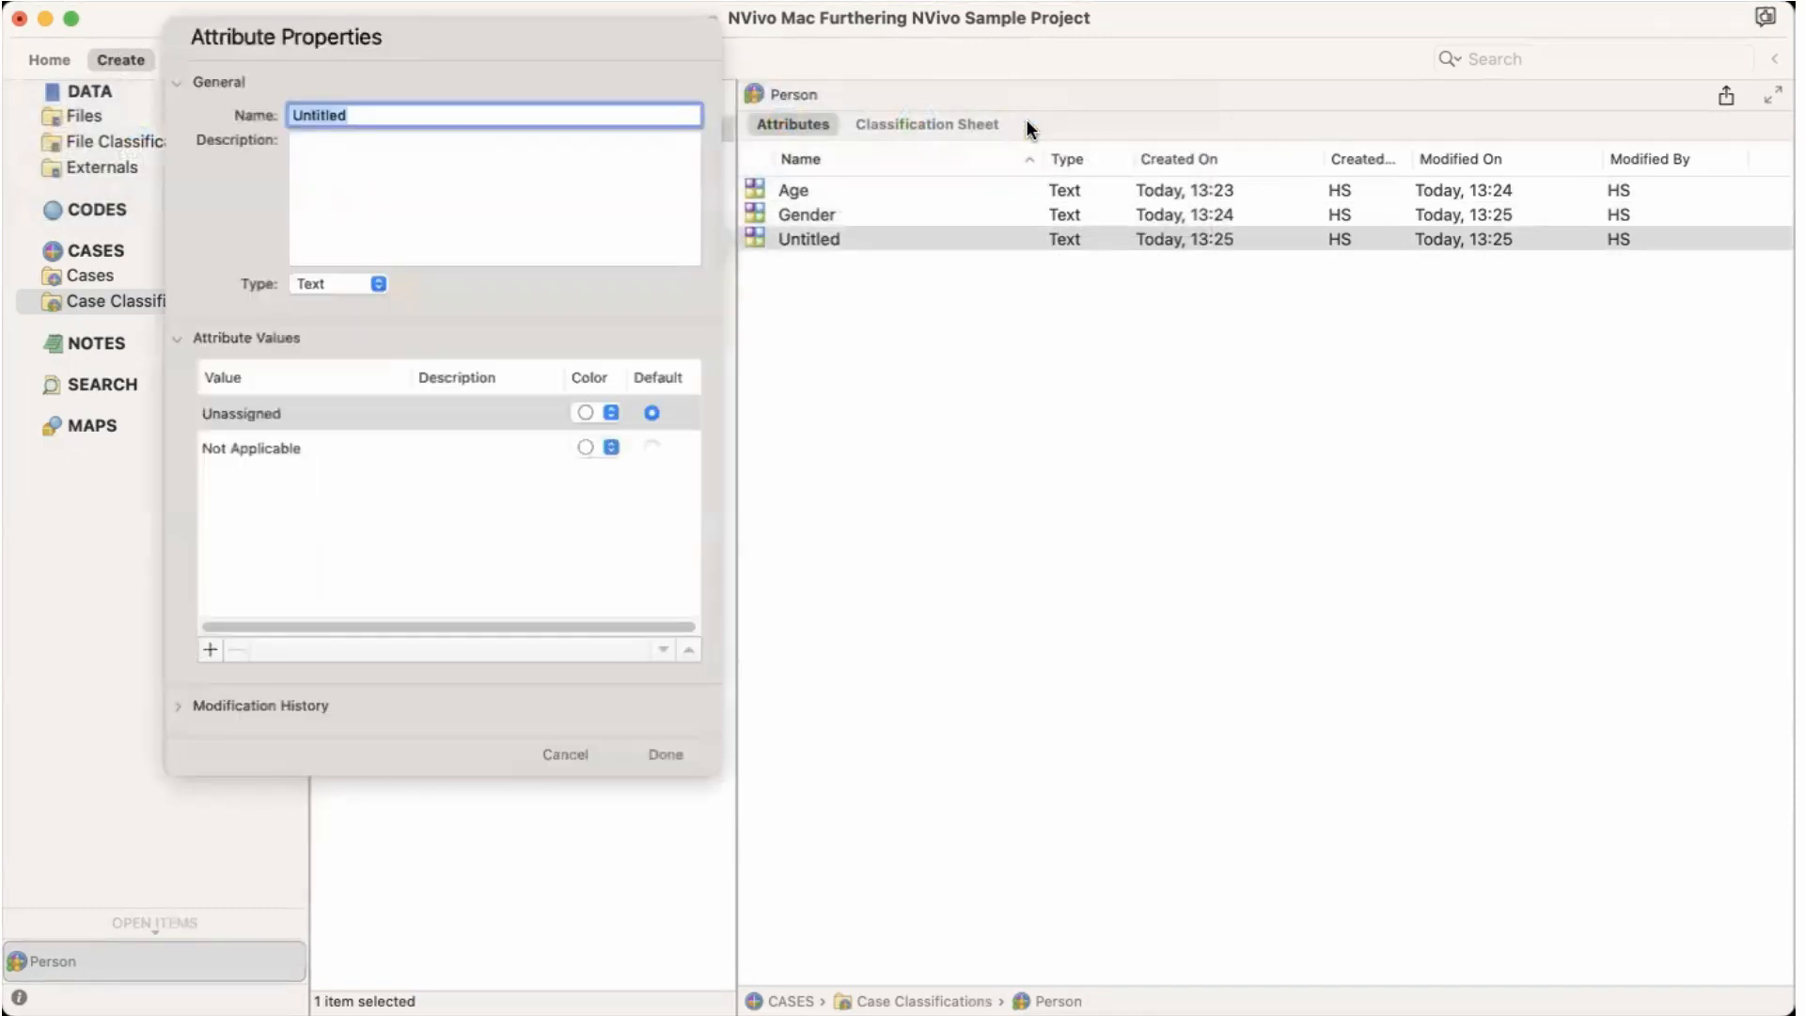
{"action": "type", "text": "Education"}
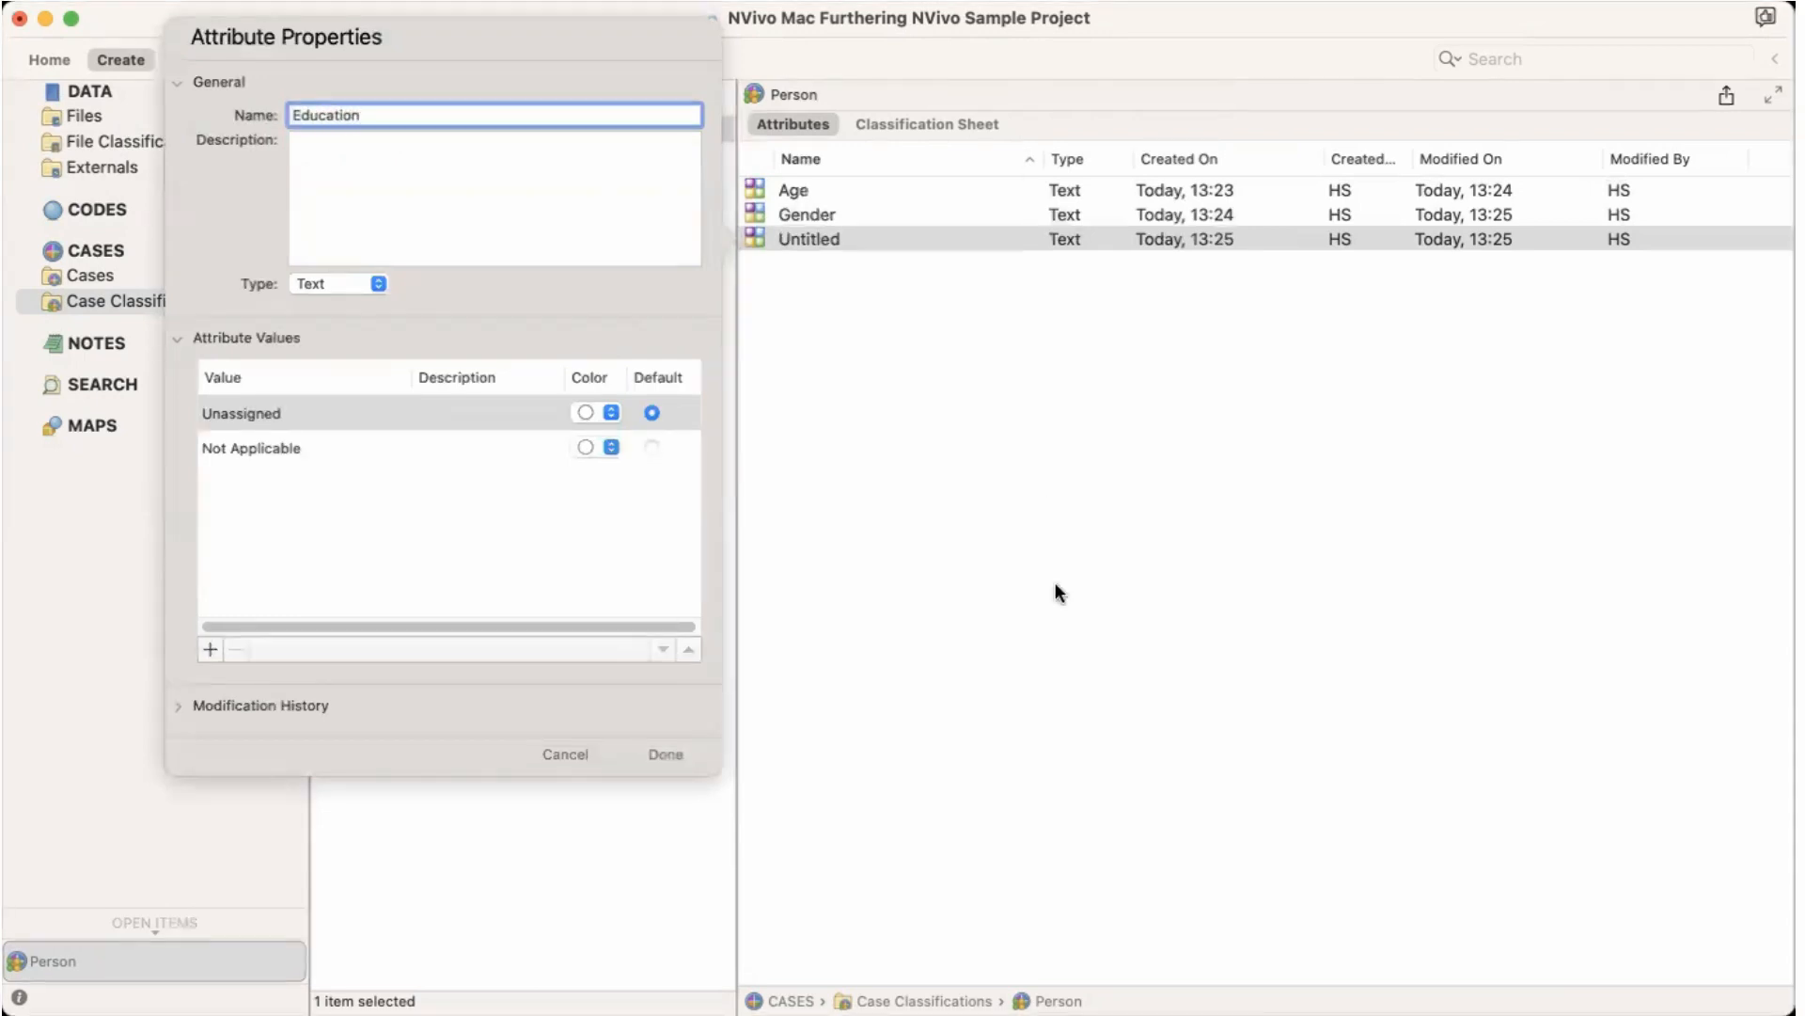
Step: Add the values No Education, GCSE and A Level to the Education attribute
{"action": "left_click", "coordinate": [207, 649]}
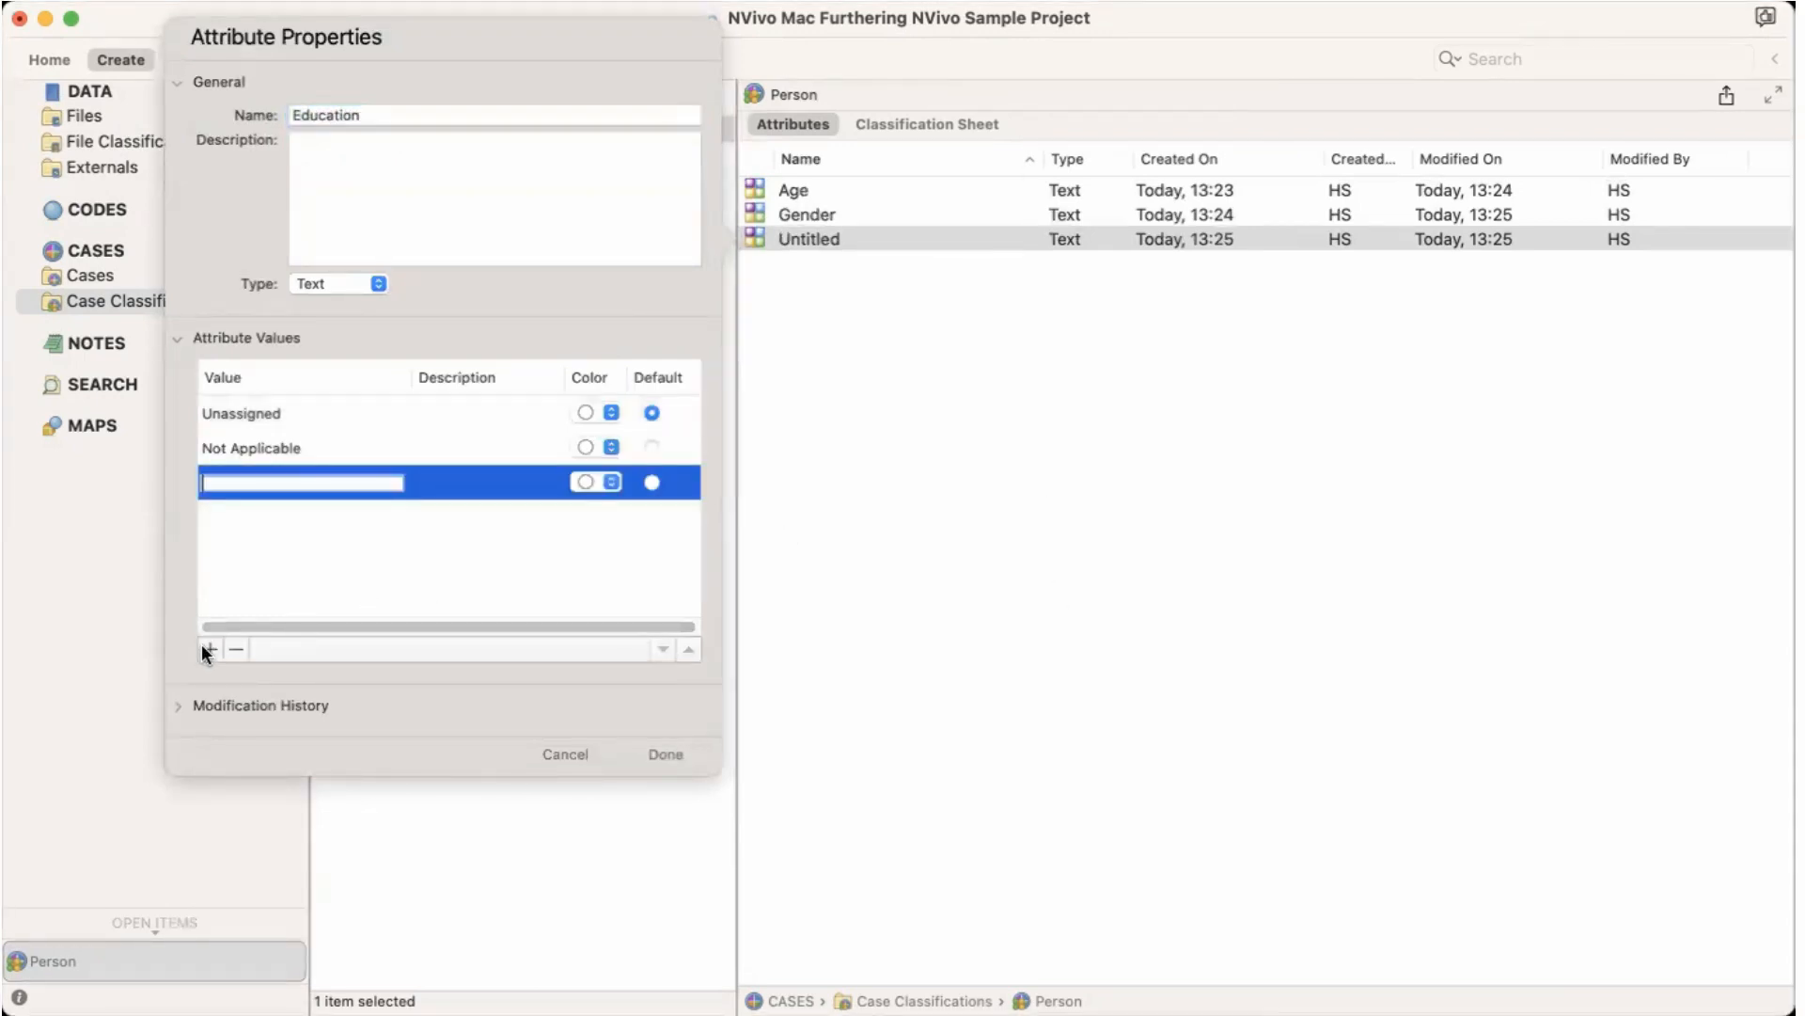
{"action": "type", "text": "No Education"}
{"action": "left_click", "coordinate": [203, 649]}
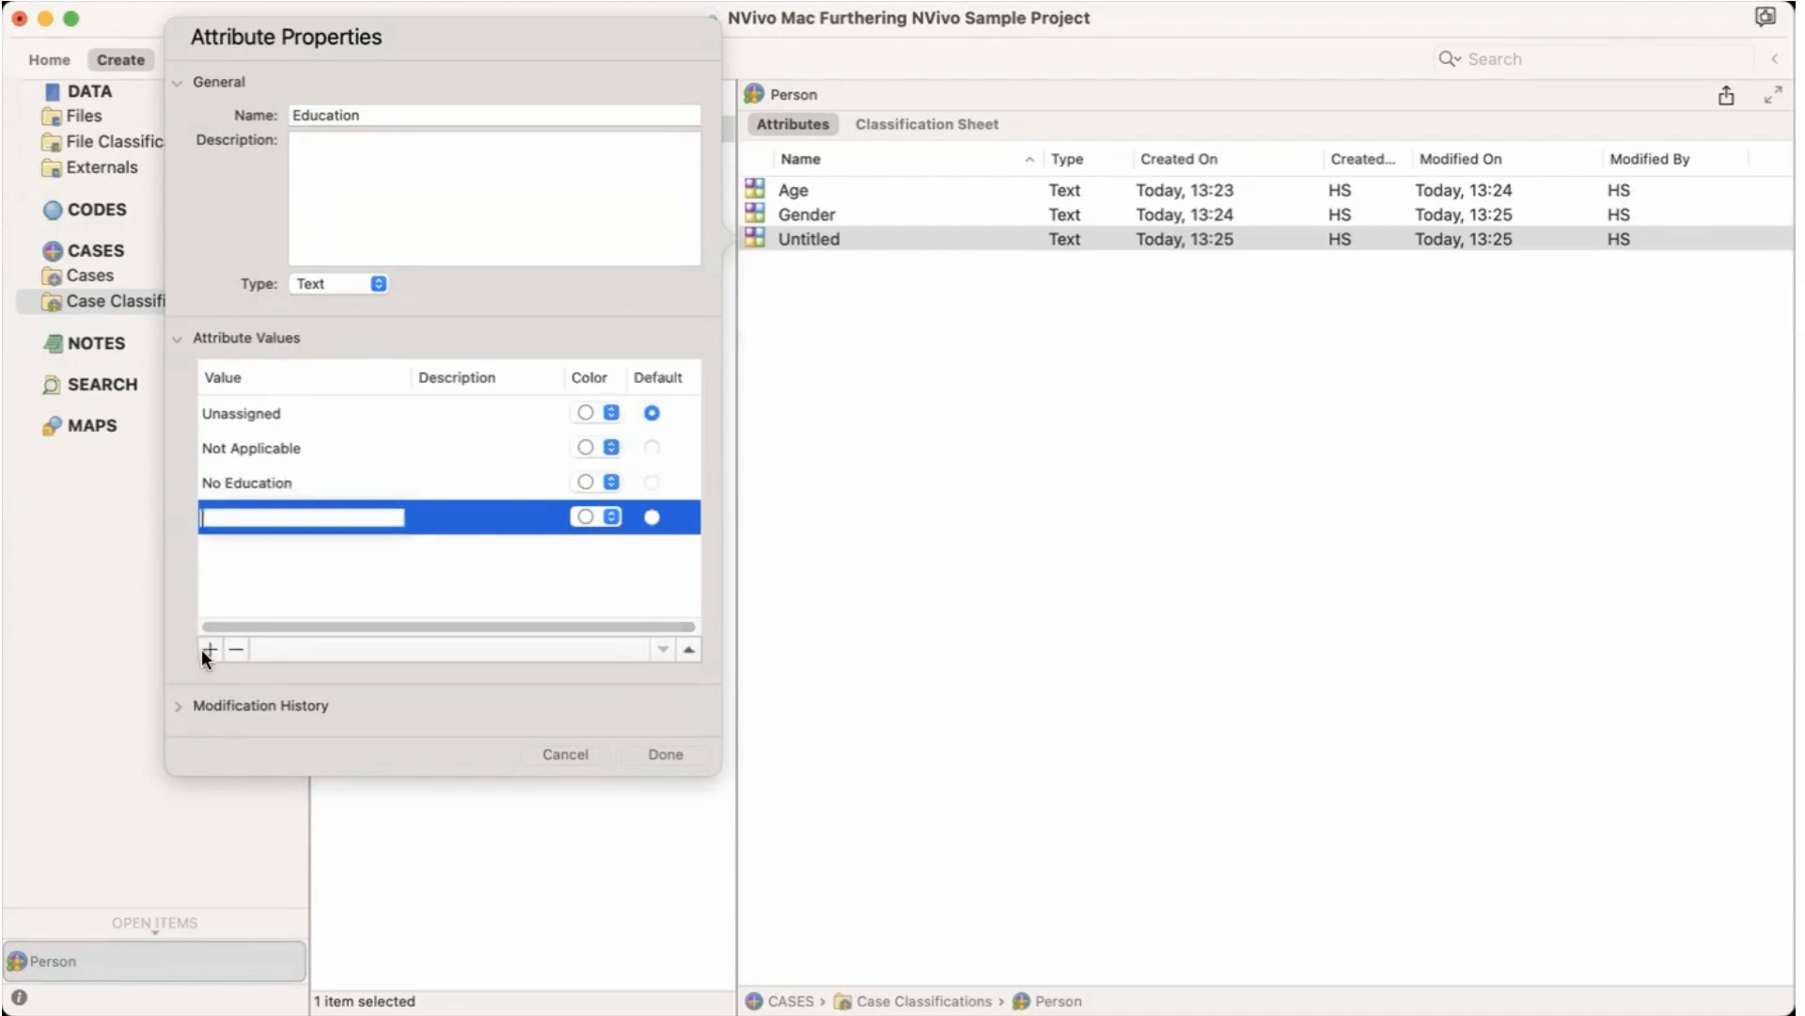
{"action": "type", "text": "GCSE"}
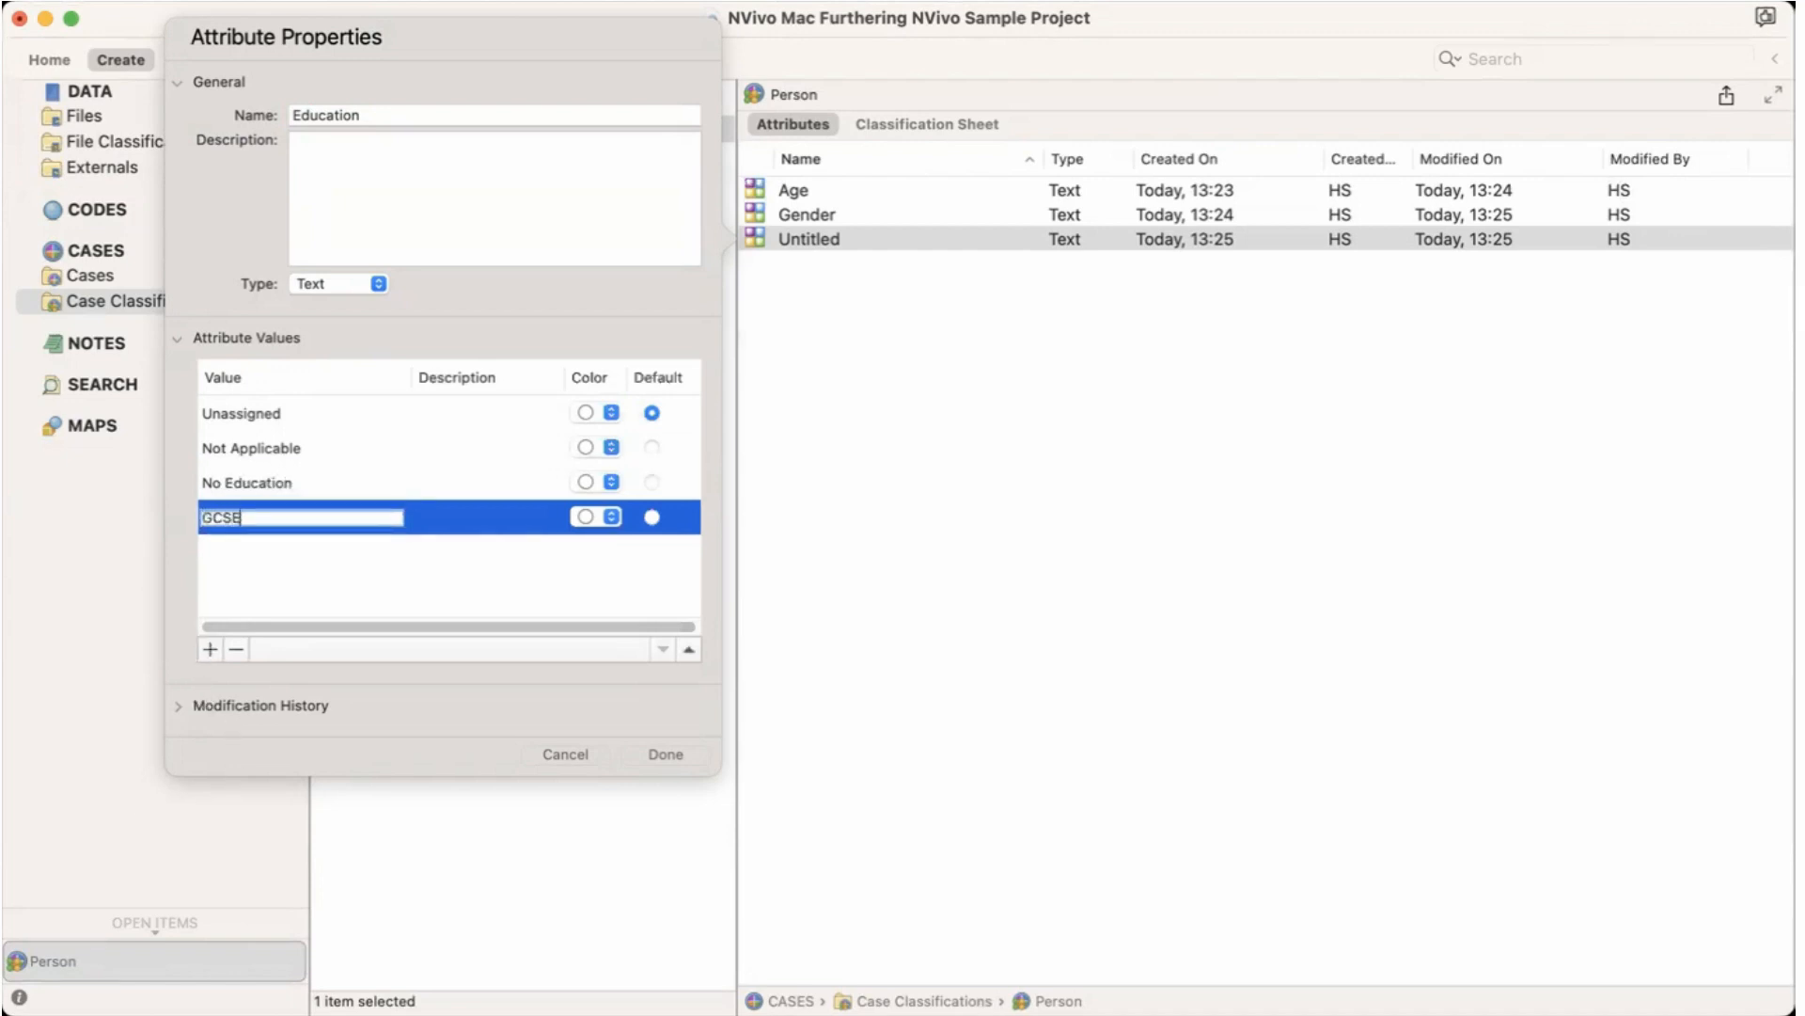
{"action": "left_click", "coordinate": [208, 645]}
{"action": "type", "text": "A"}
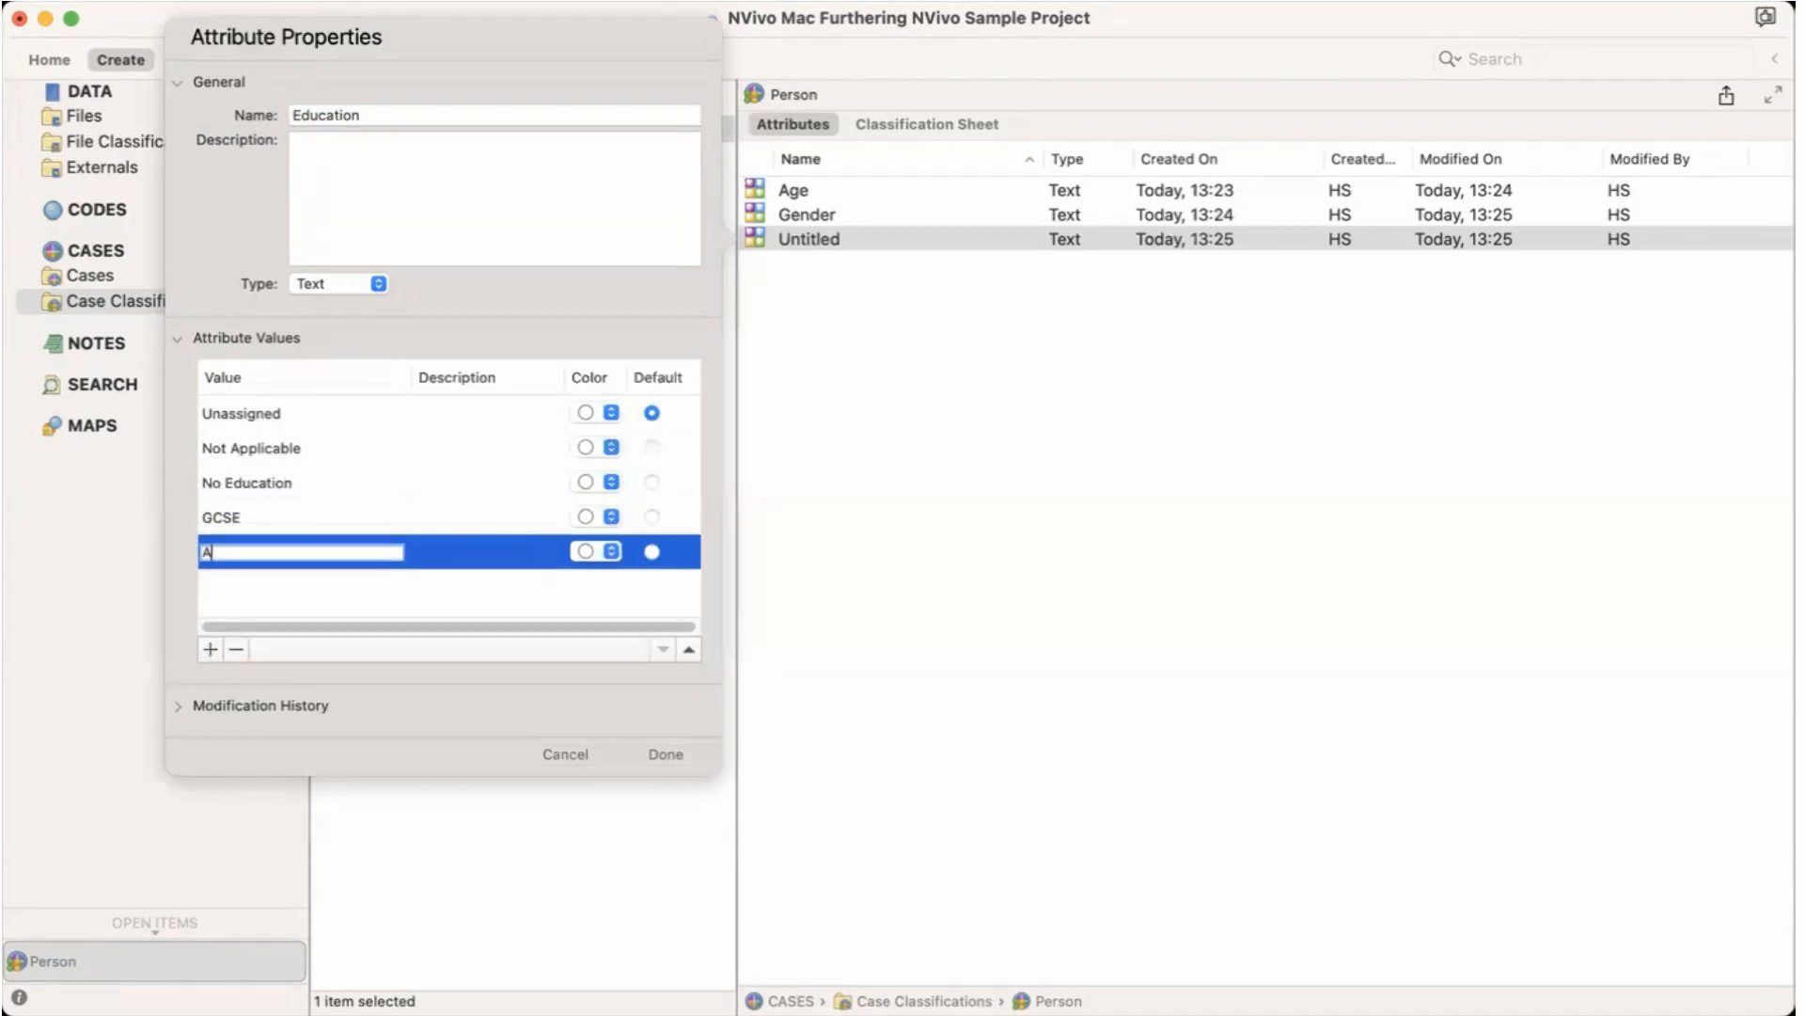
{"action": "type", "text": "LEVE"}
{"action": "key", "text": "BackSpace"}
{"action": "key", "text": "BackSpace"}
{"action": "key", "text": "BackSpace"}
{"action": "key", "text": "BackSpace"}
{"action": "type", "text": "Level"}
Step: Add the values Undergrad and Postgrad to the Education attribute and save it
{"action": "left_click", "coordinate": [203, 647]}
{"action": "type", "text": "B"}
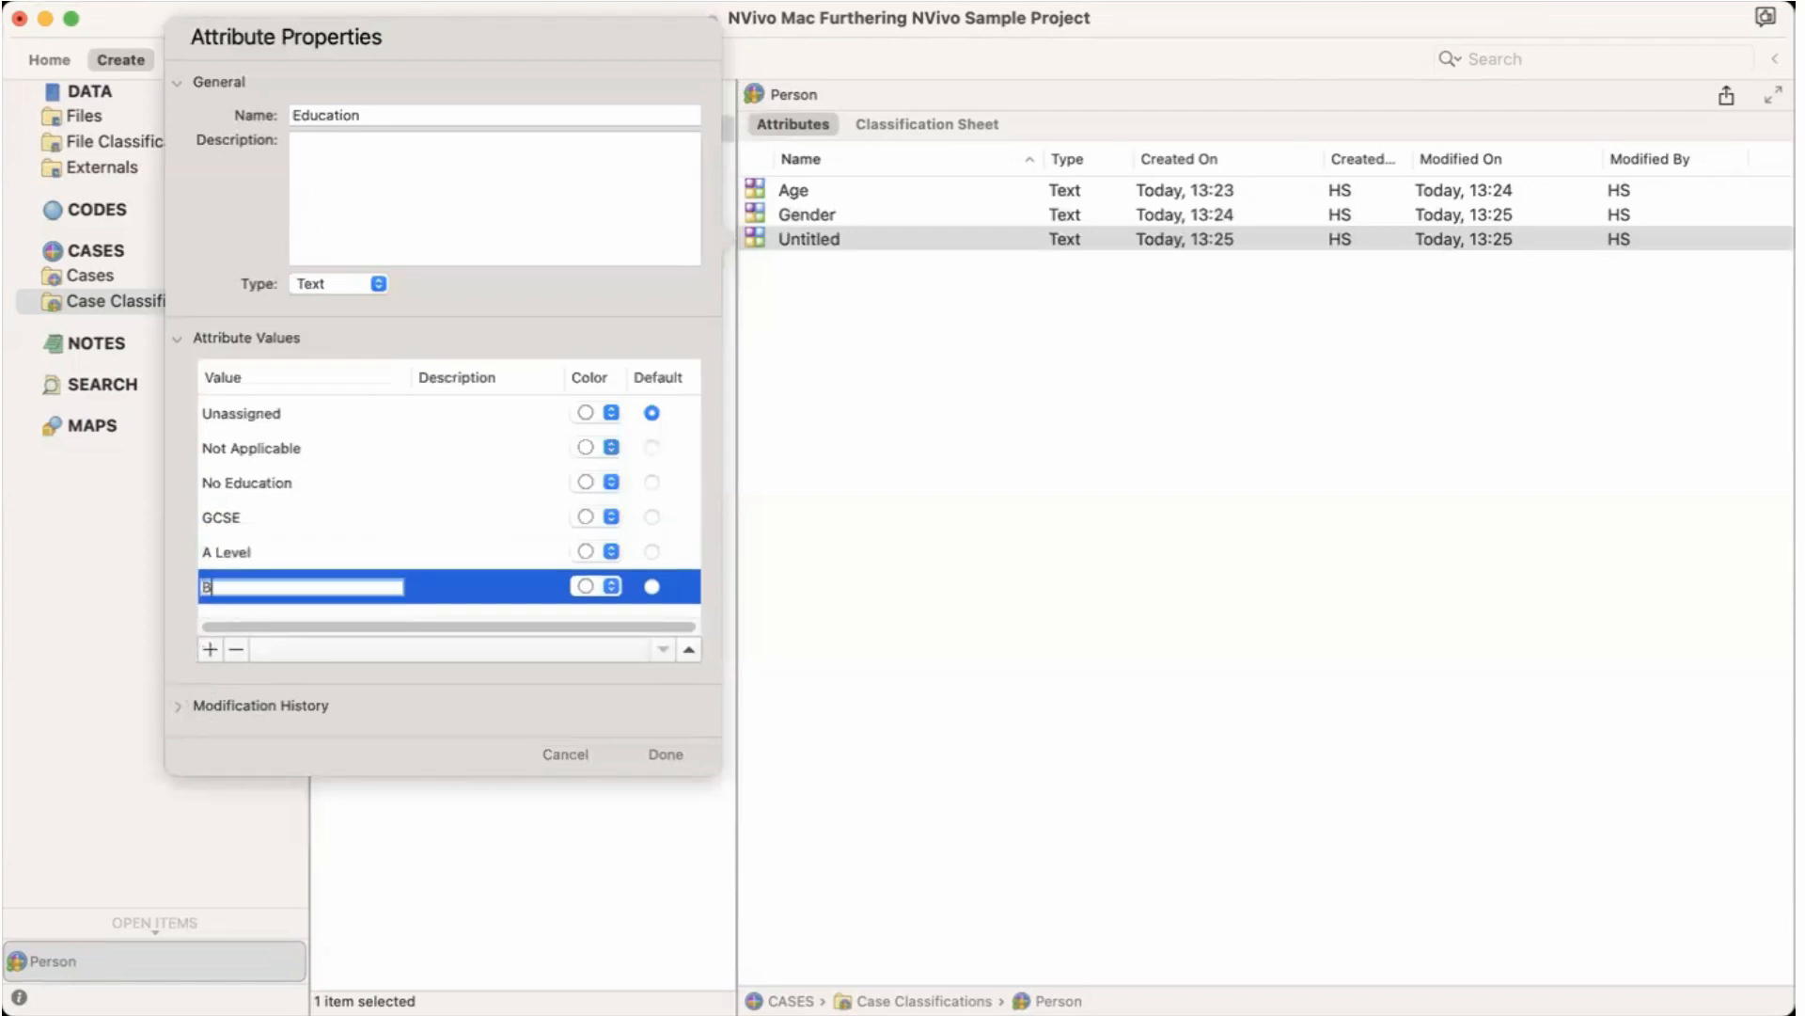
{"action": "key", "text": "BackSpace"}
{"action": "type", "text": "Undergrad"}
{"action": "left_click", "coordinate": [209, 647]}
{"action": "type", "text": "Pos"}
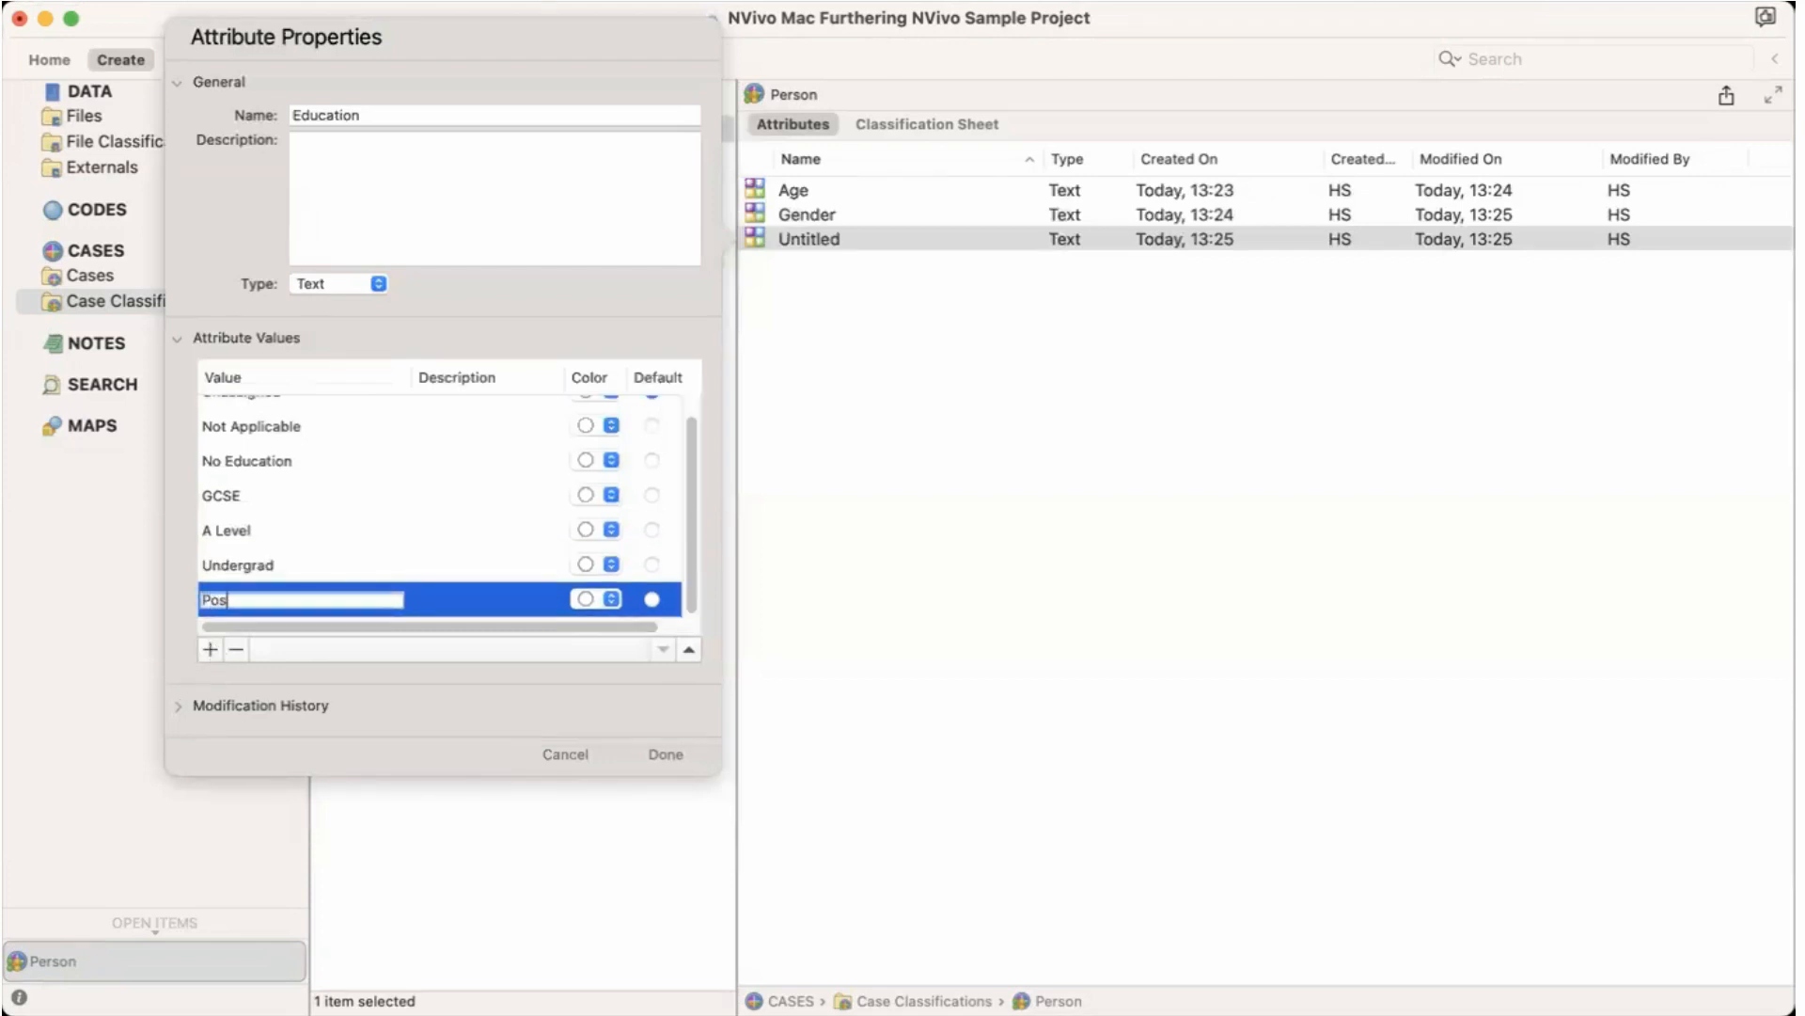
{"action": "type", "text": "tgrad"}
{"action": "left_click", "coordinate": [678, 756]}
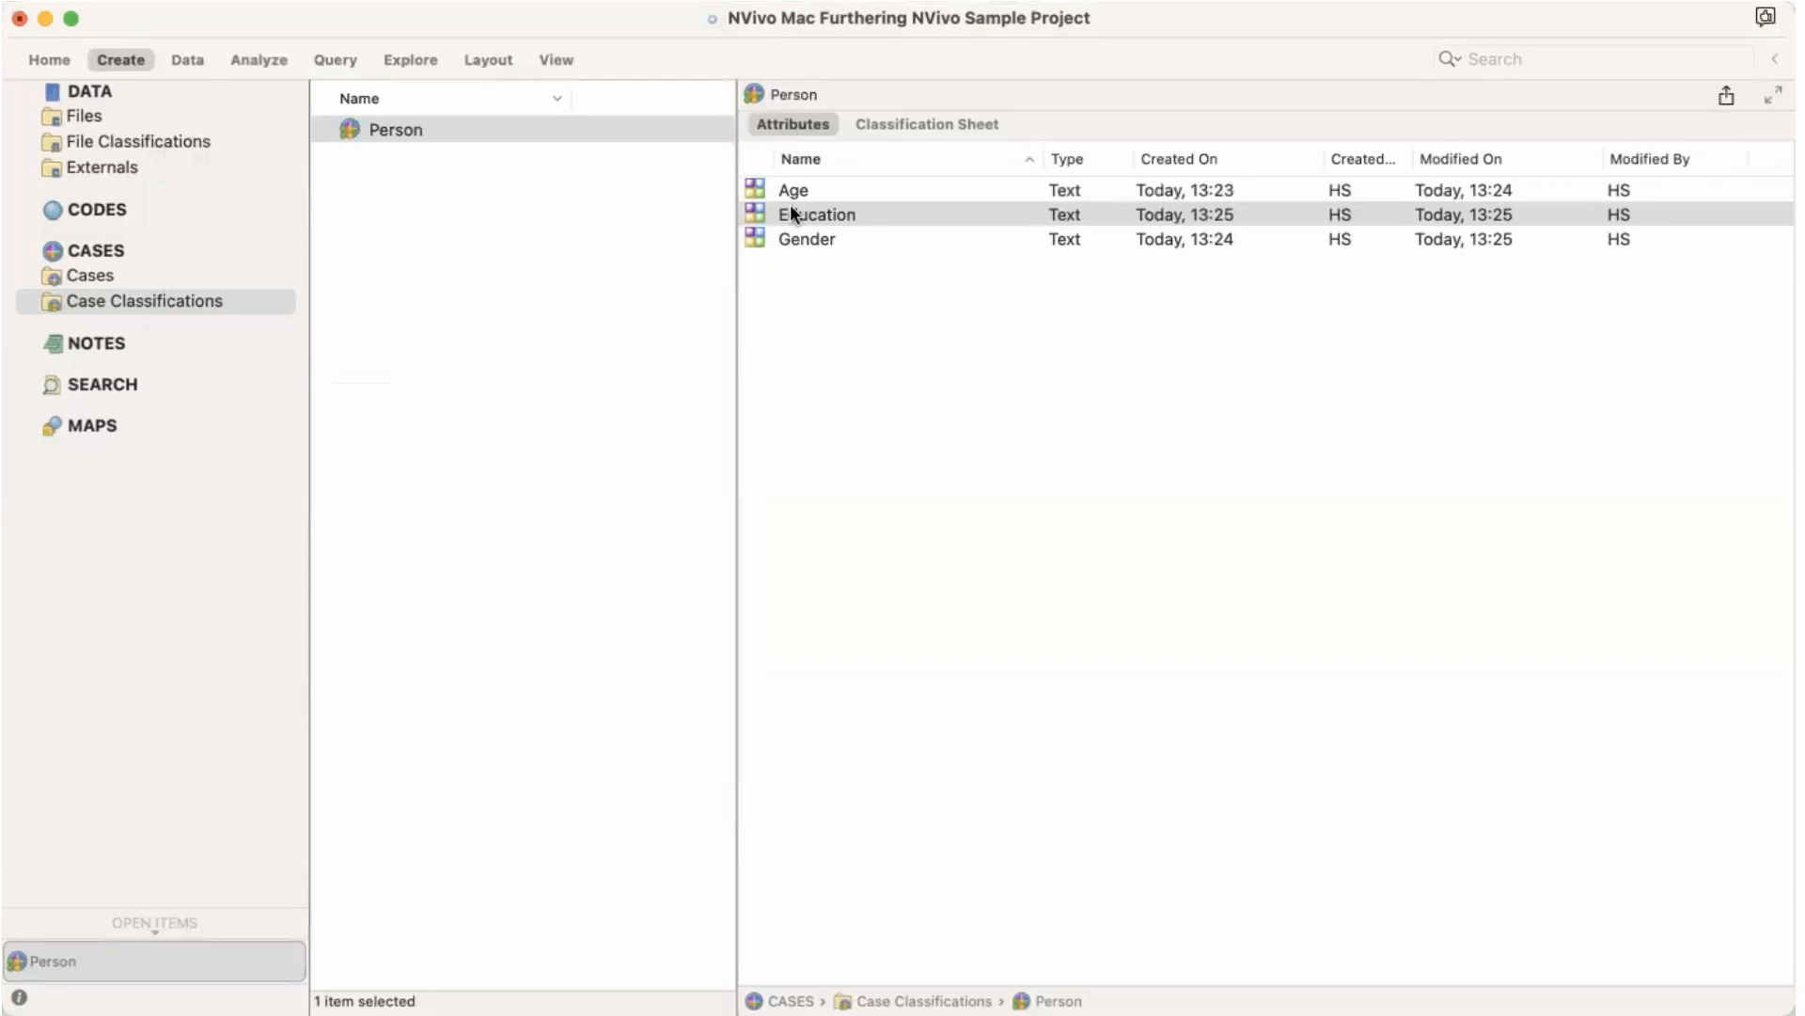
Step: View the Person classification sheet and check which classifications are available for the last file in the Files list
{"action": "left_click", "coordinate": [949, 129]}
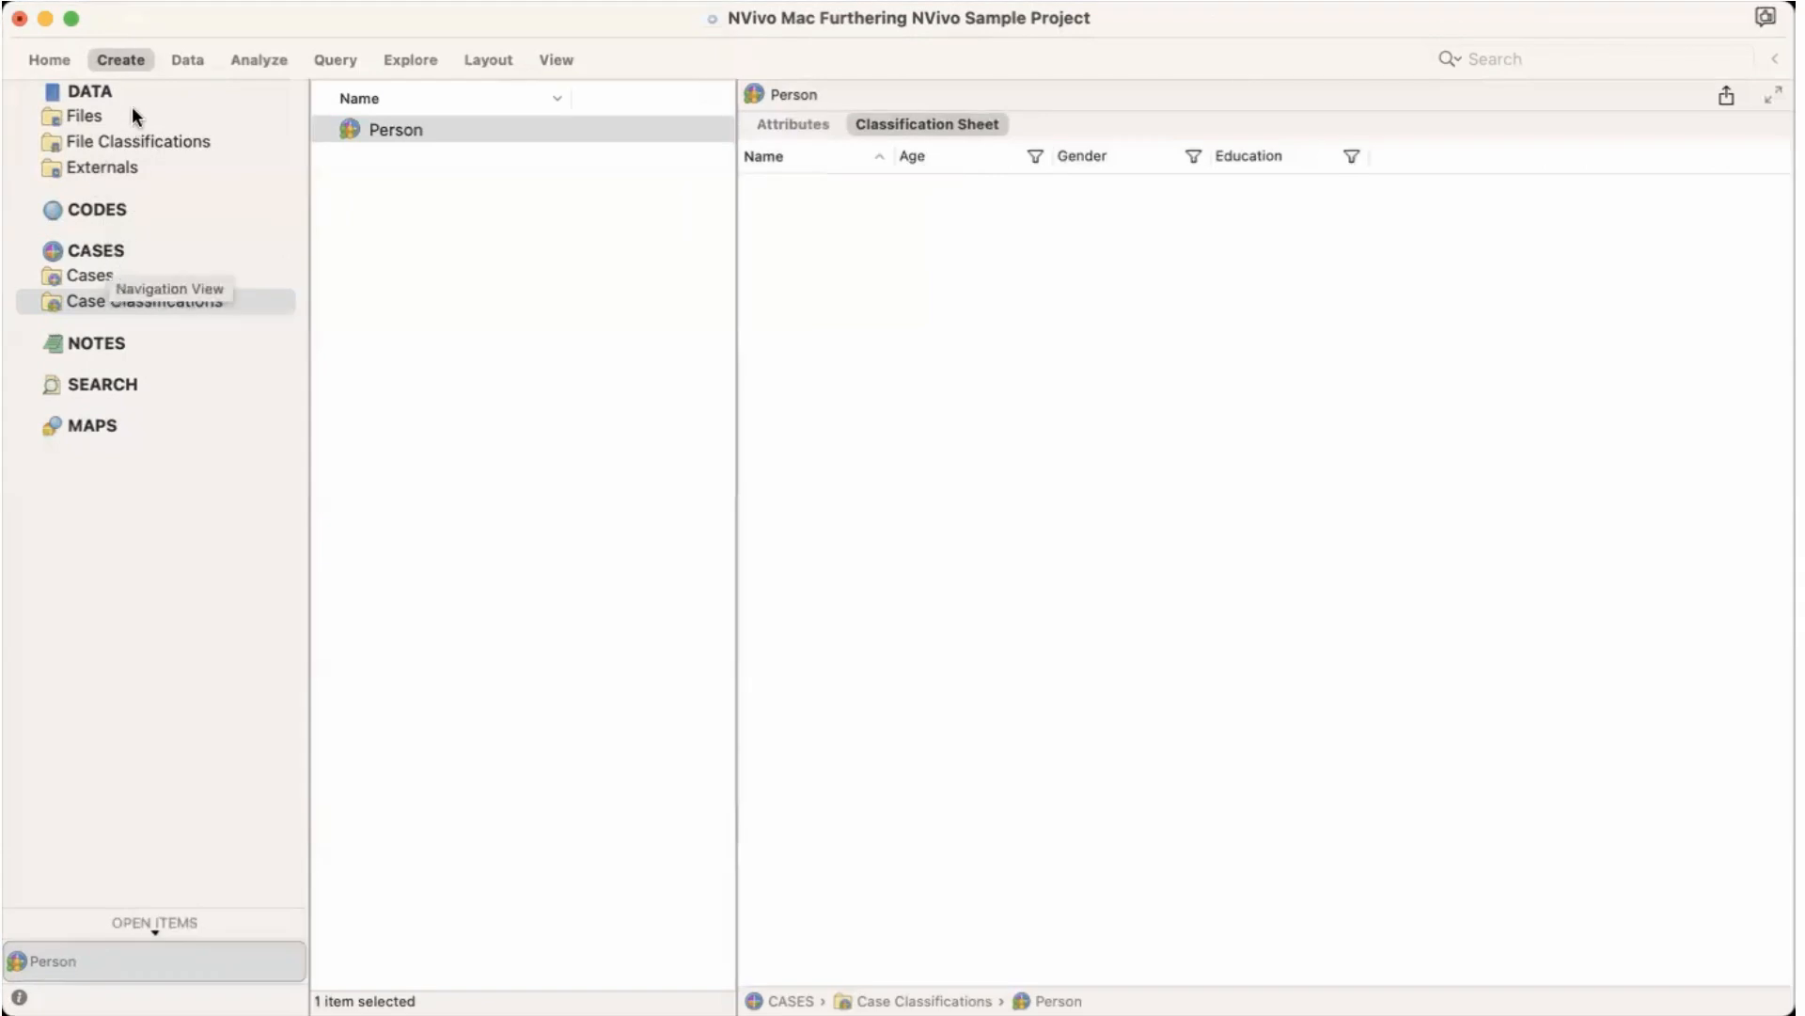
{"action": "left_click", "coordinate": [109, 117]}
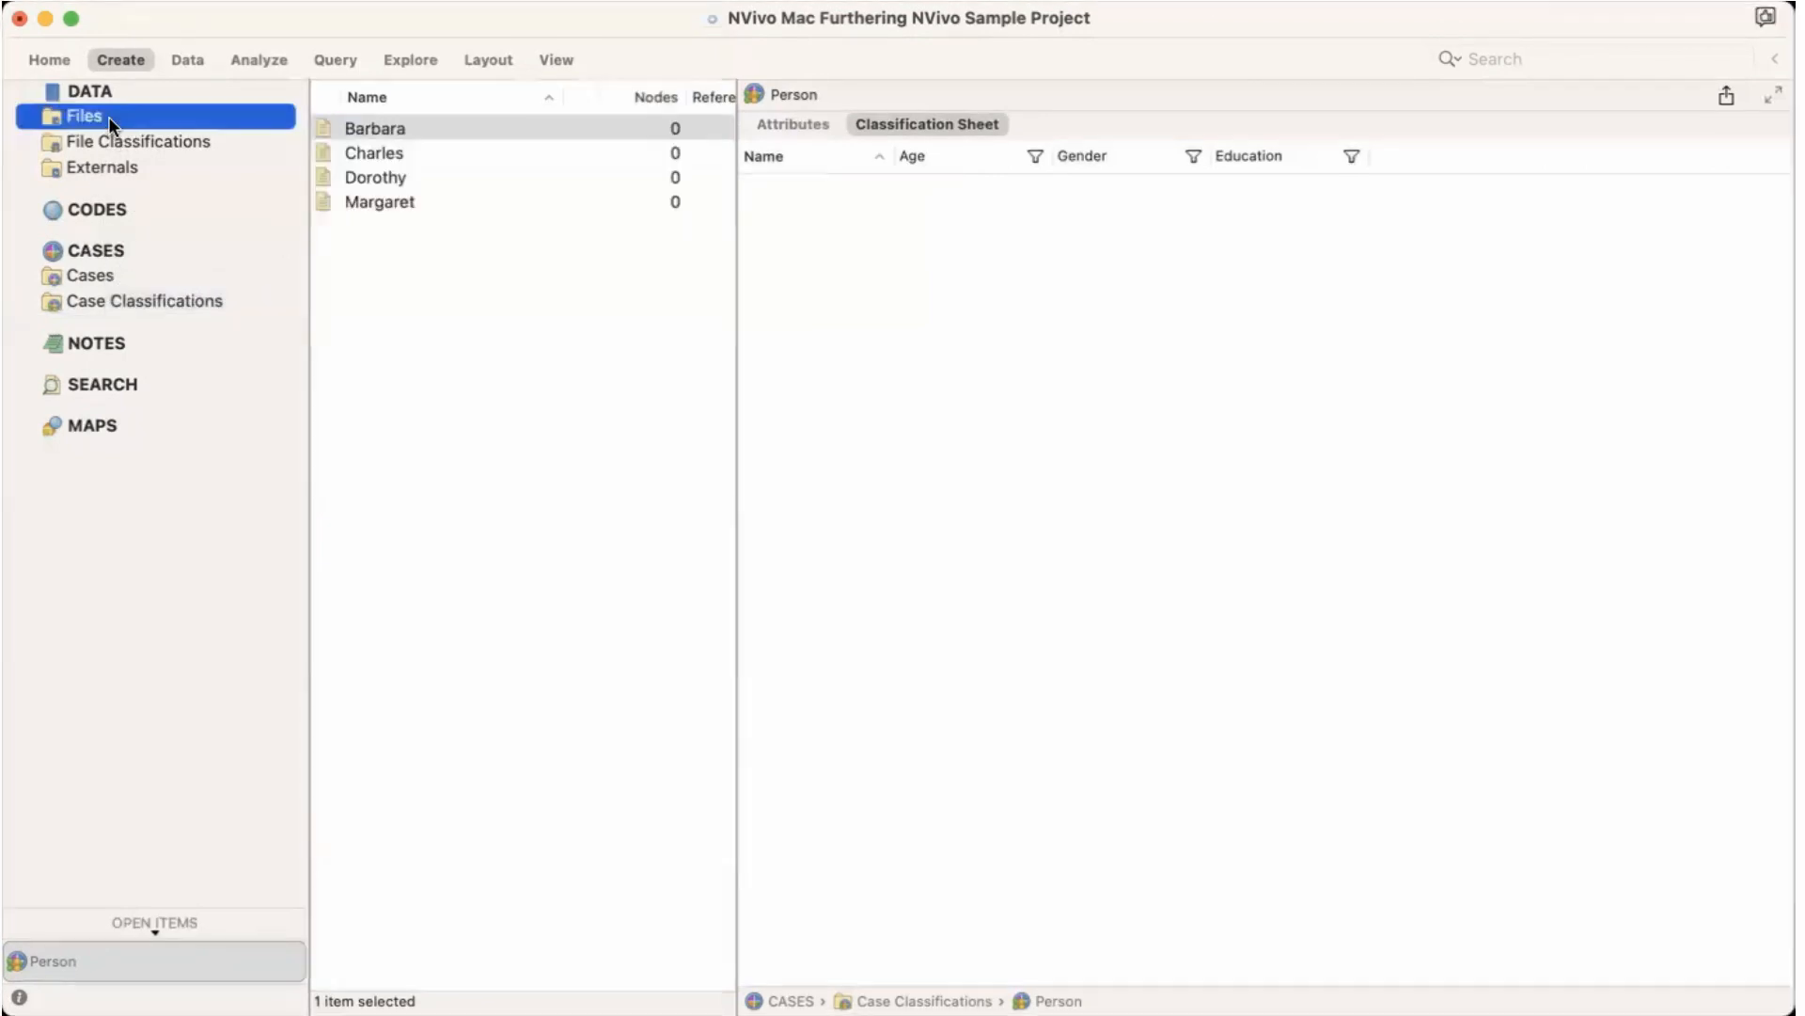
{"action": "left_click", "coordinate": [386, 201]}
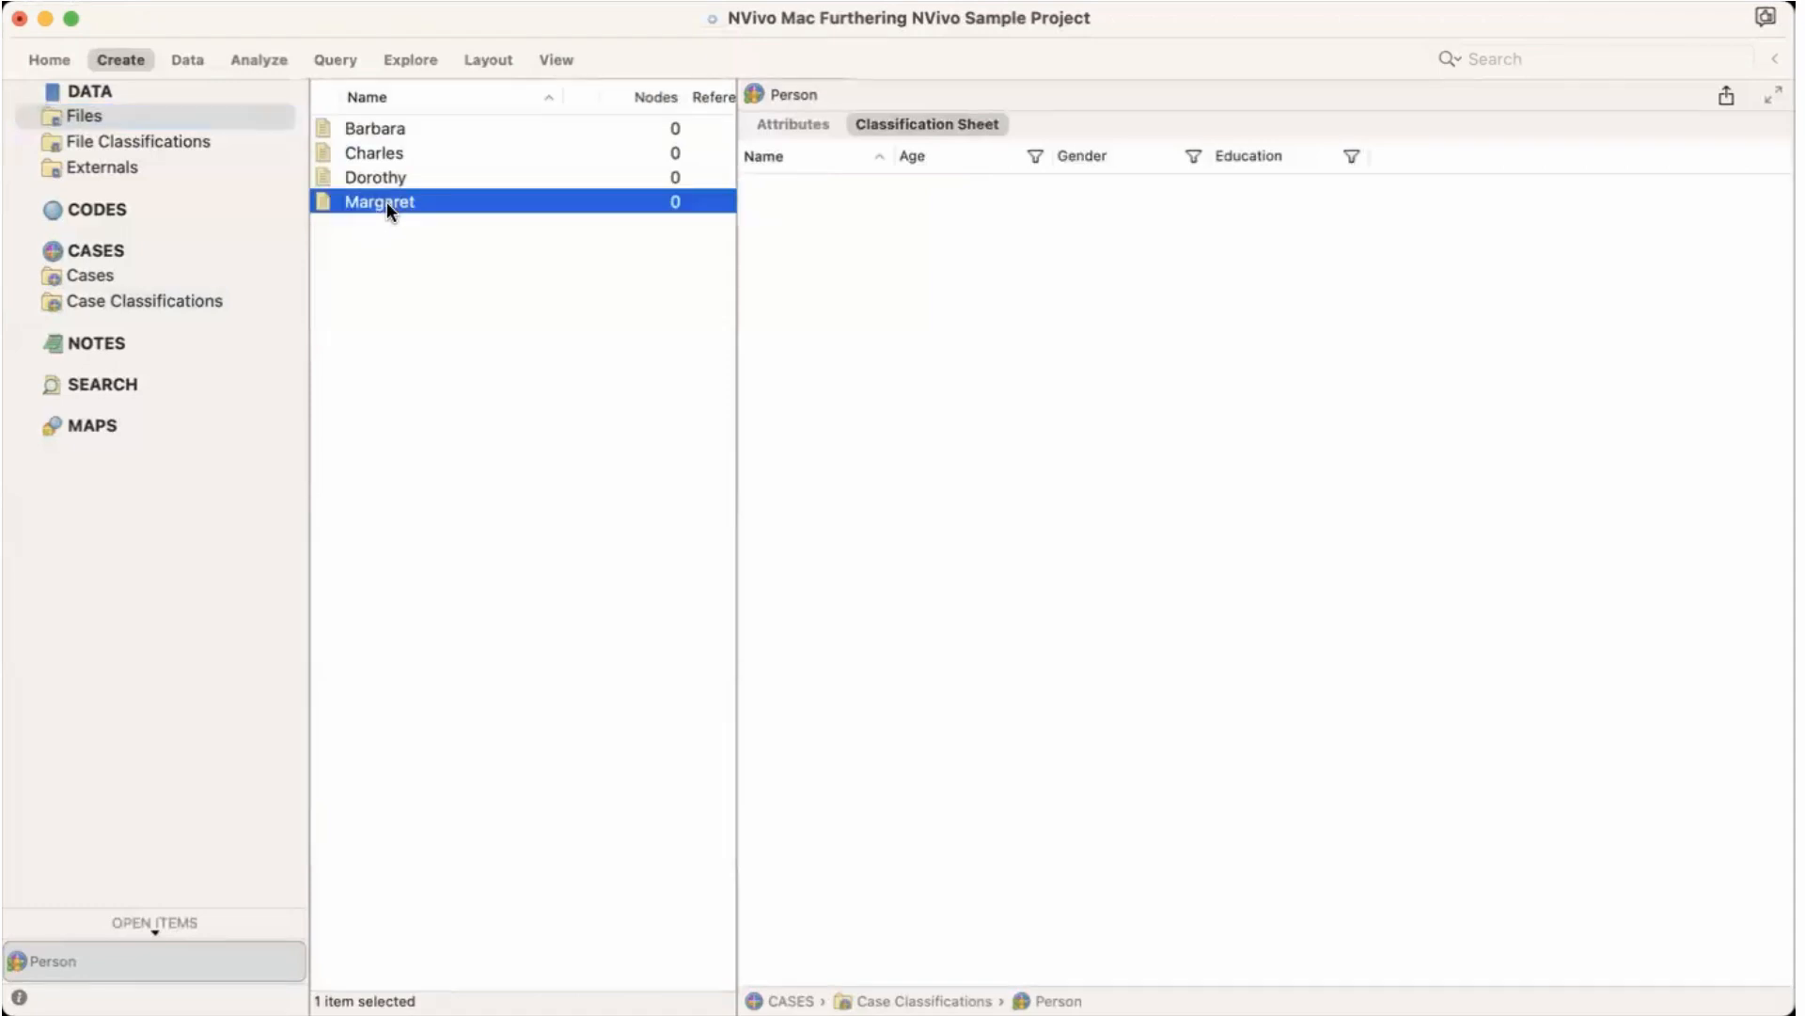
{"action": "right_click", "coordinate": [386, 202]}
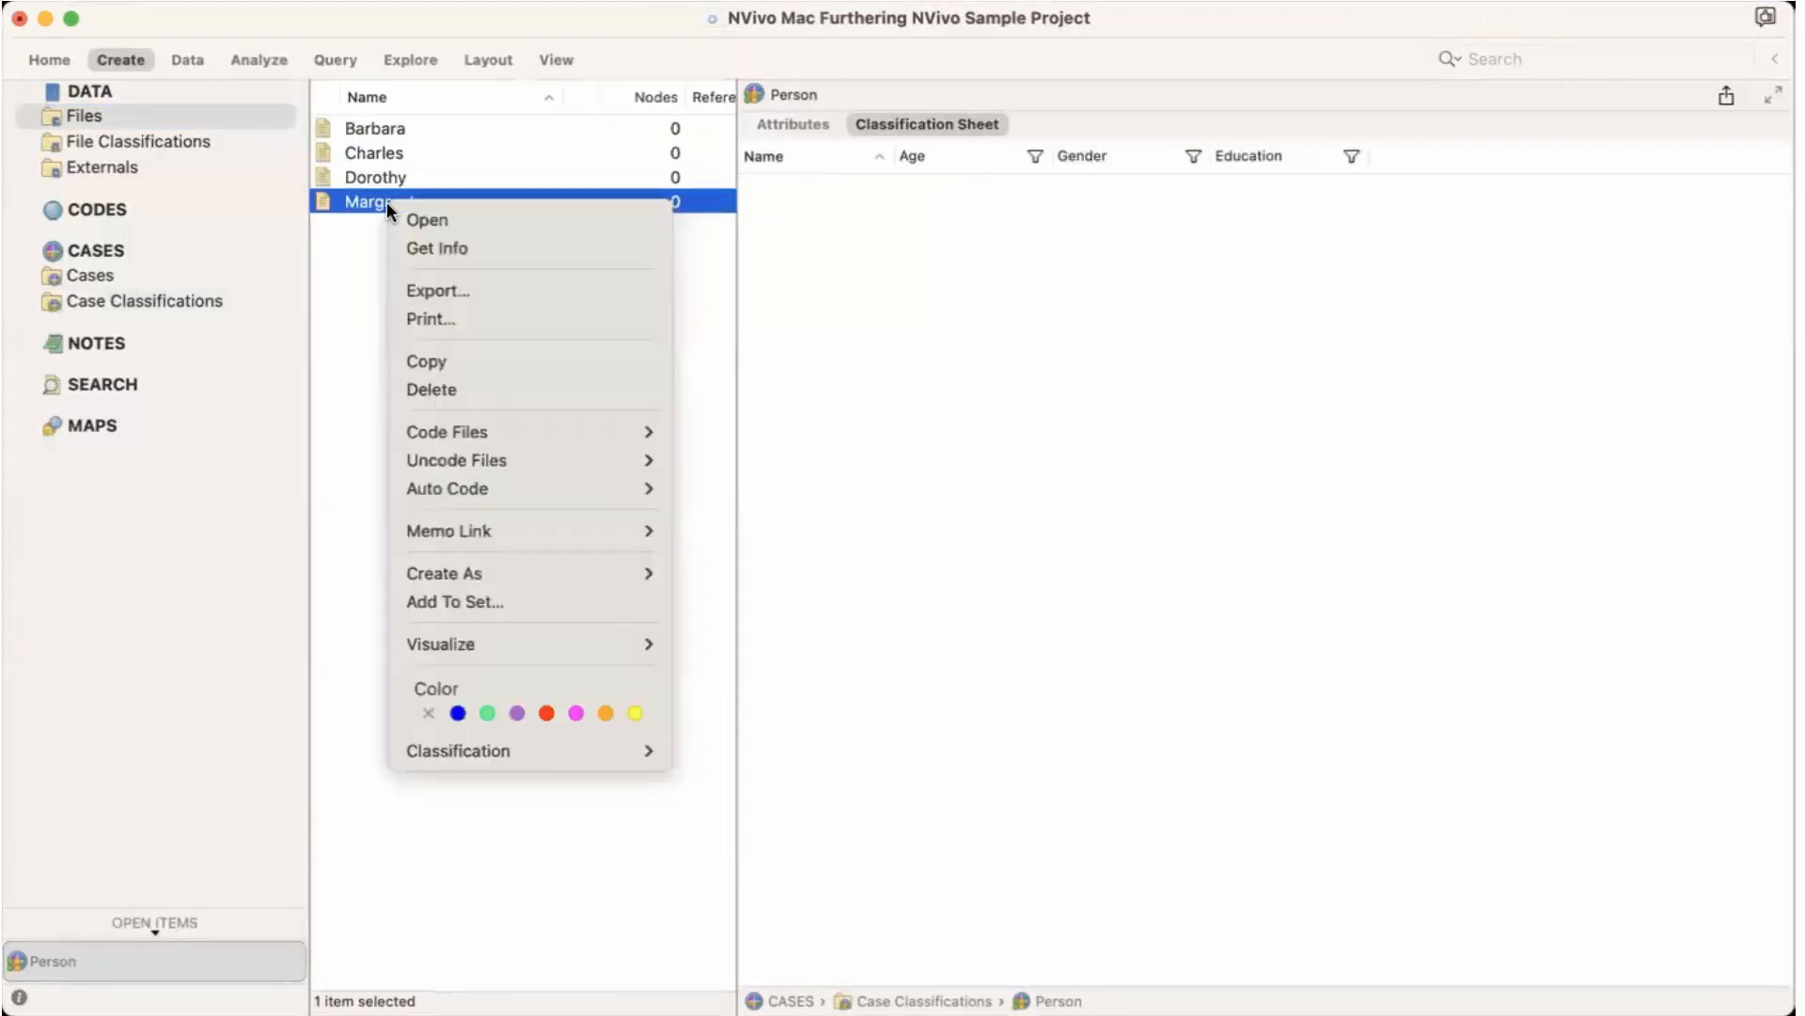
{"action": "mouse_move", "coordinate": [532, 749]}
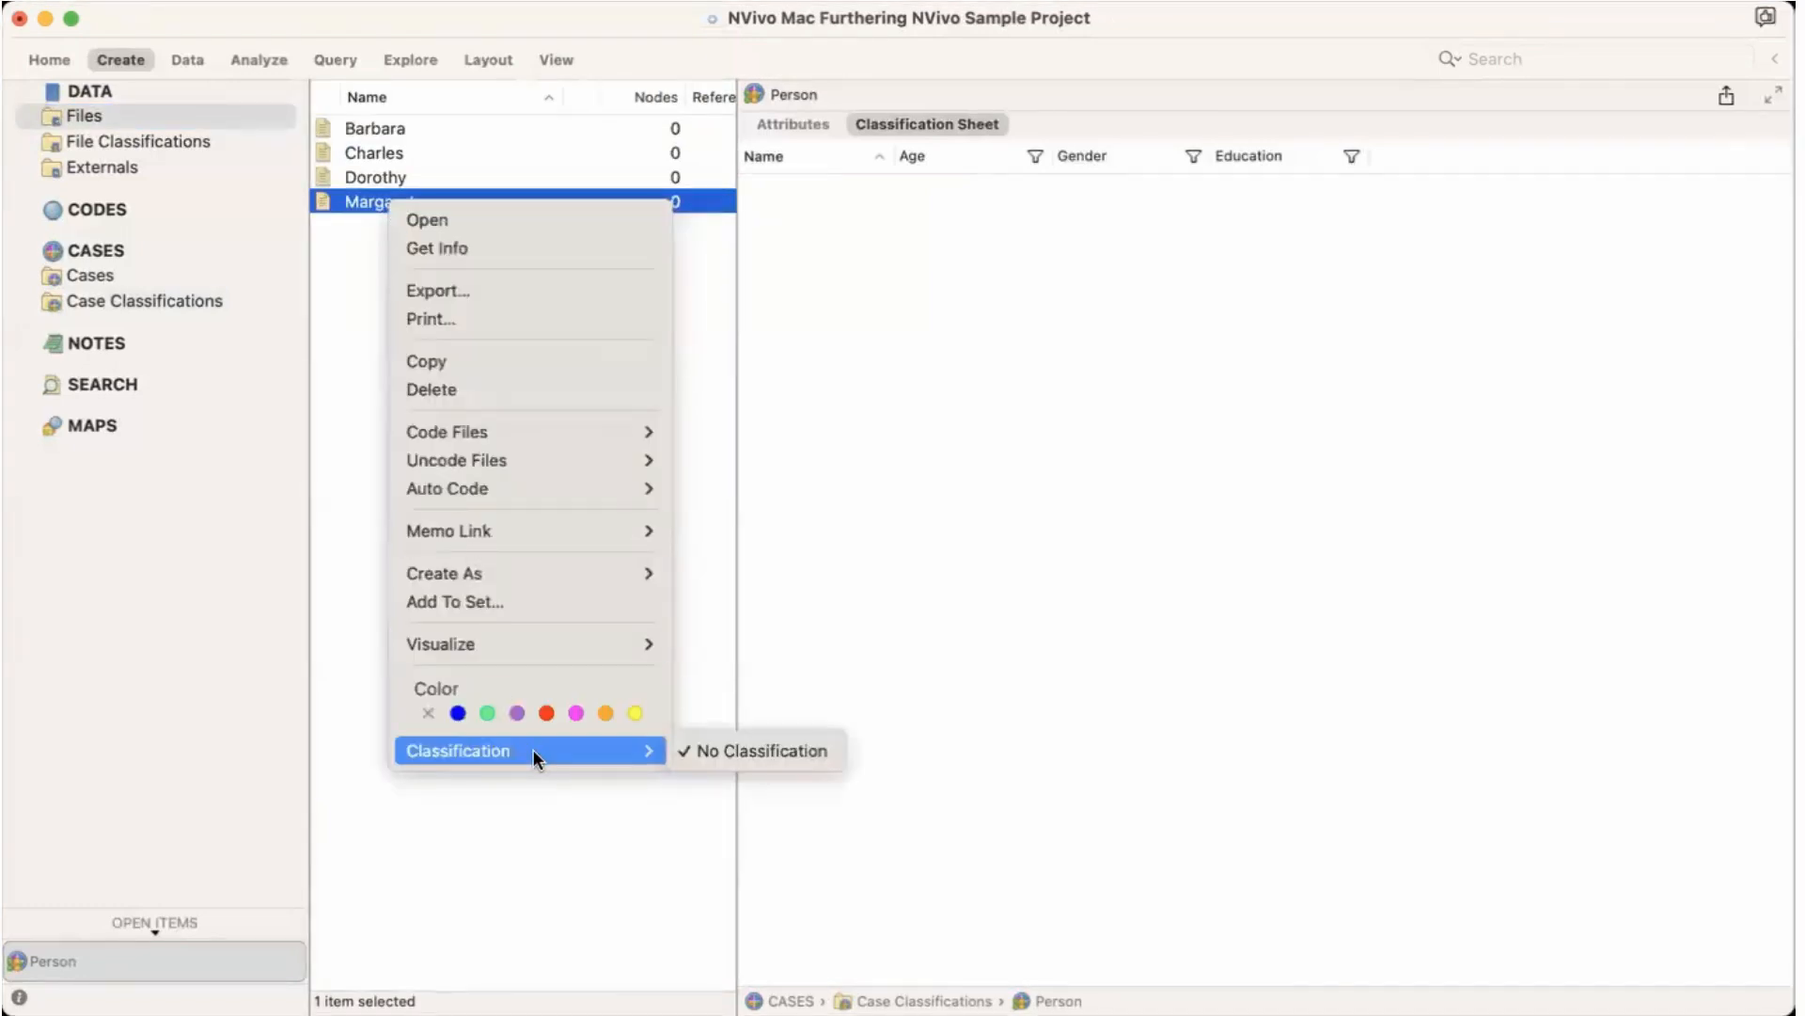
{"action": "left_click", "coordinate": [335, 200]}
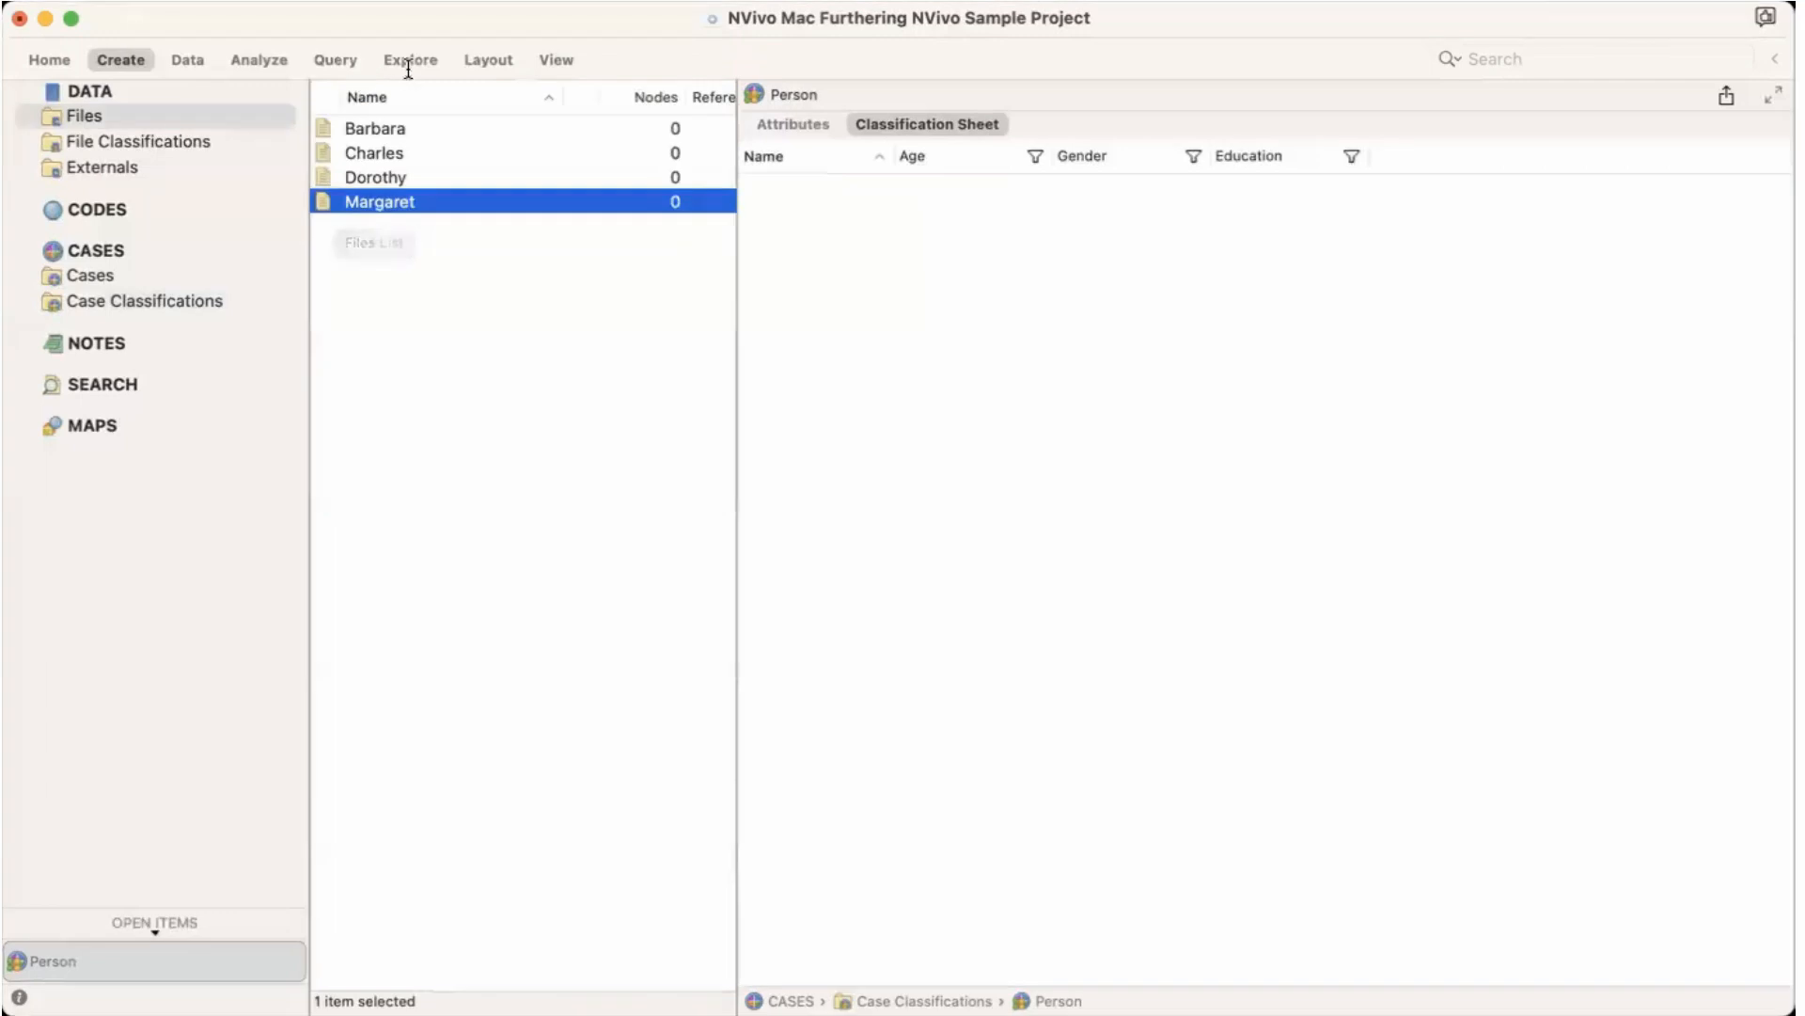
Step: Create a second case classification, name it Person 2 and save it
{"action": "left_click", "coordinate": [116, 59]}
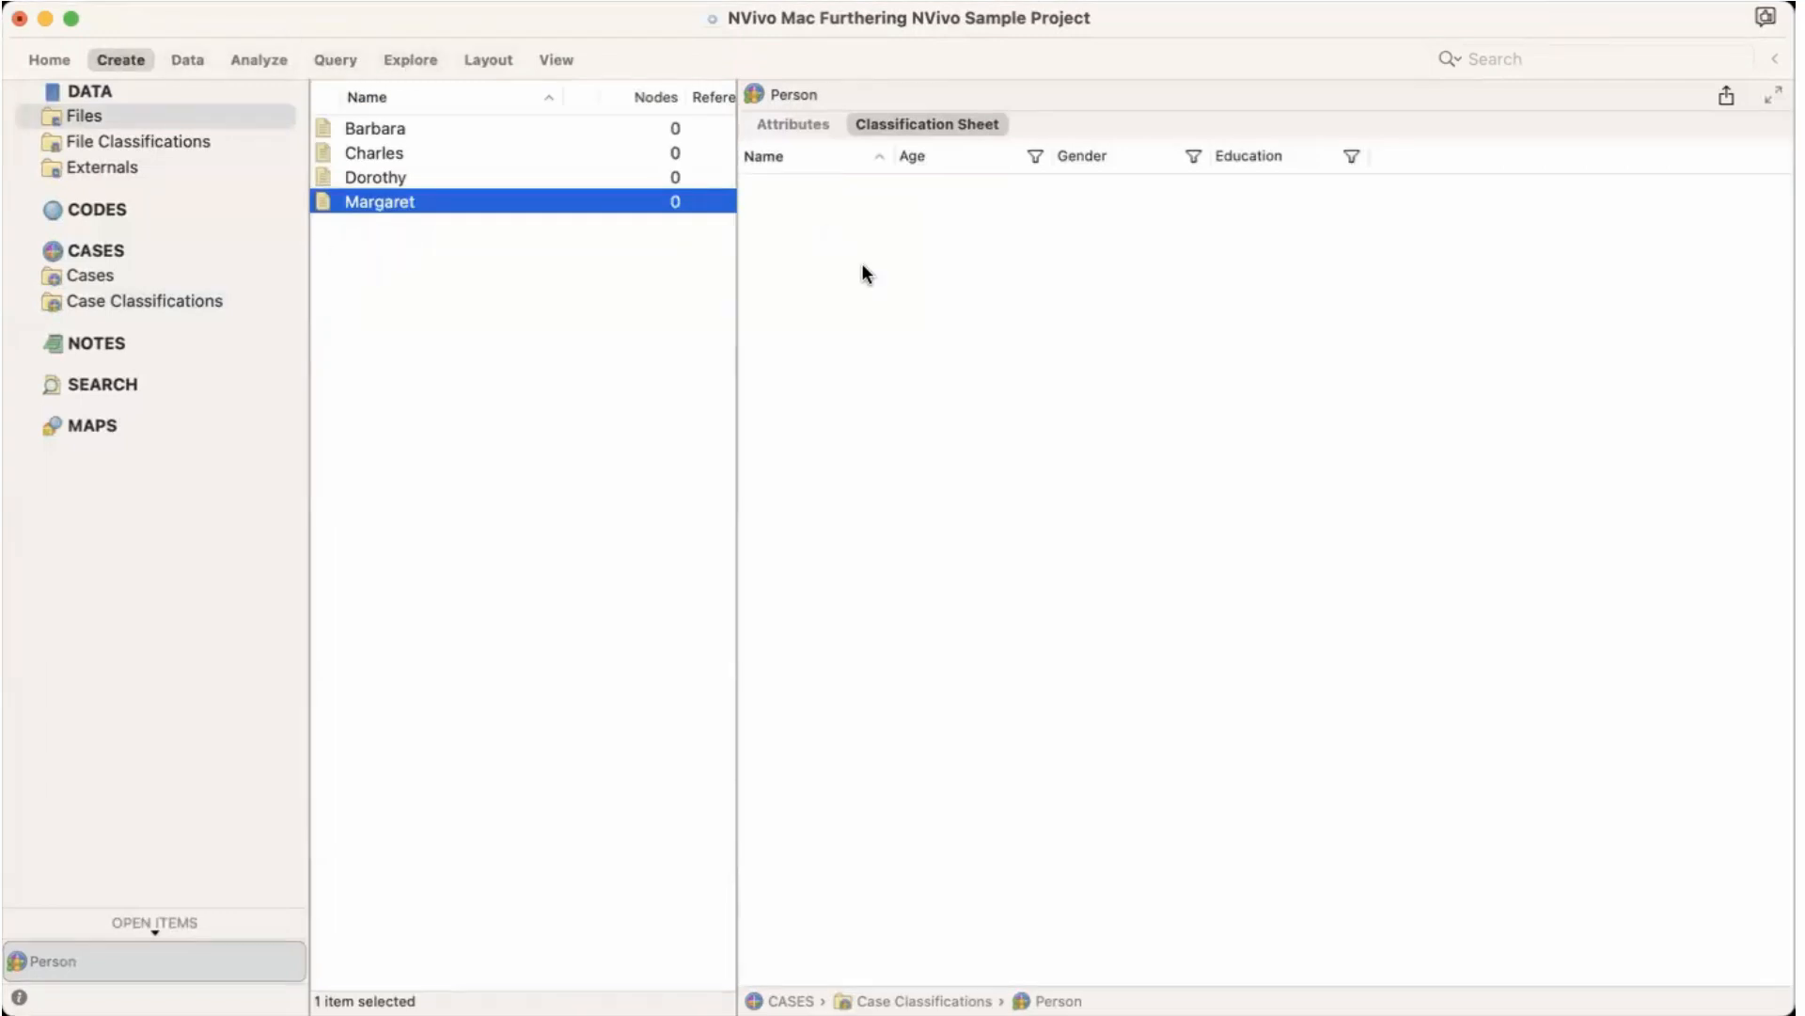
{"action": "left_click", "coordinate": [917, 121]}
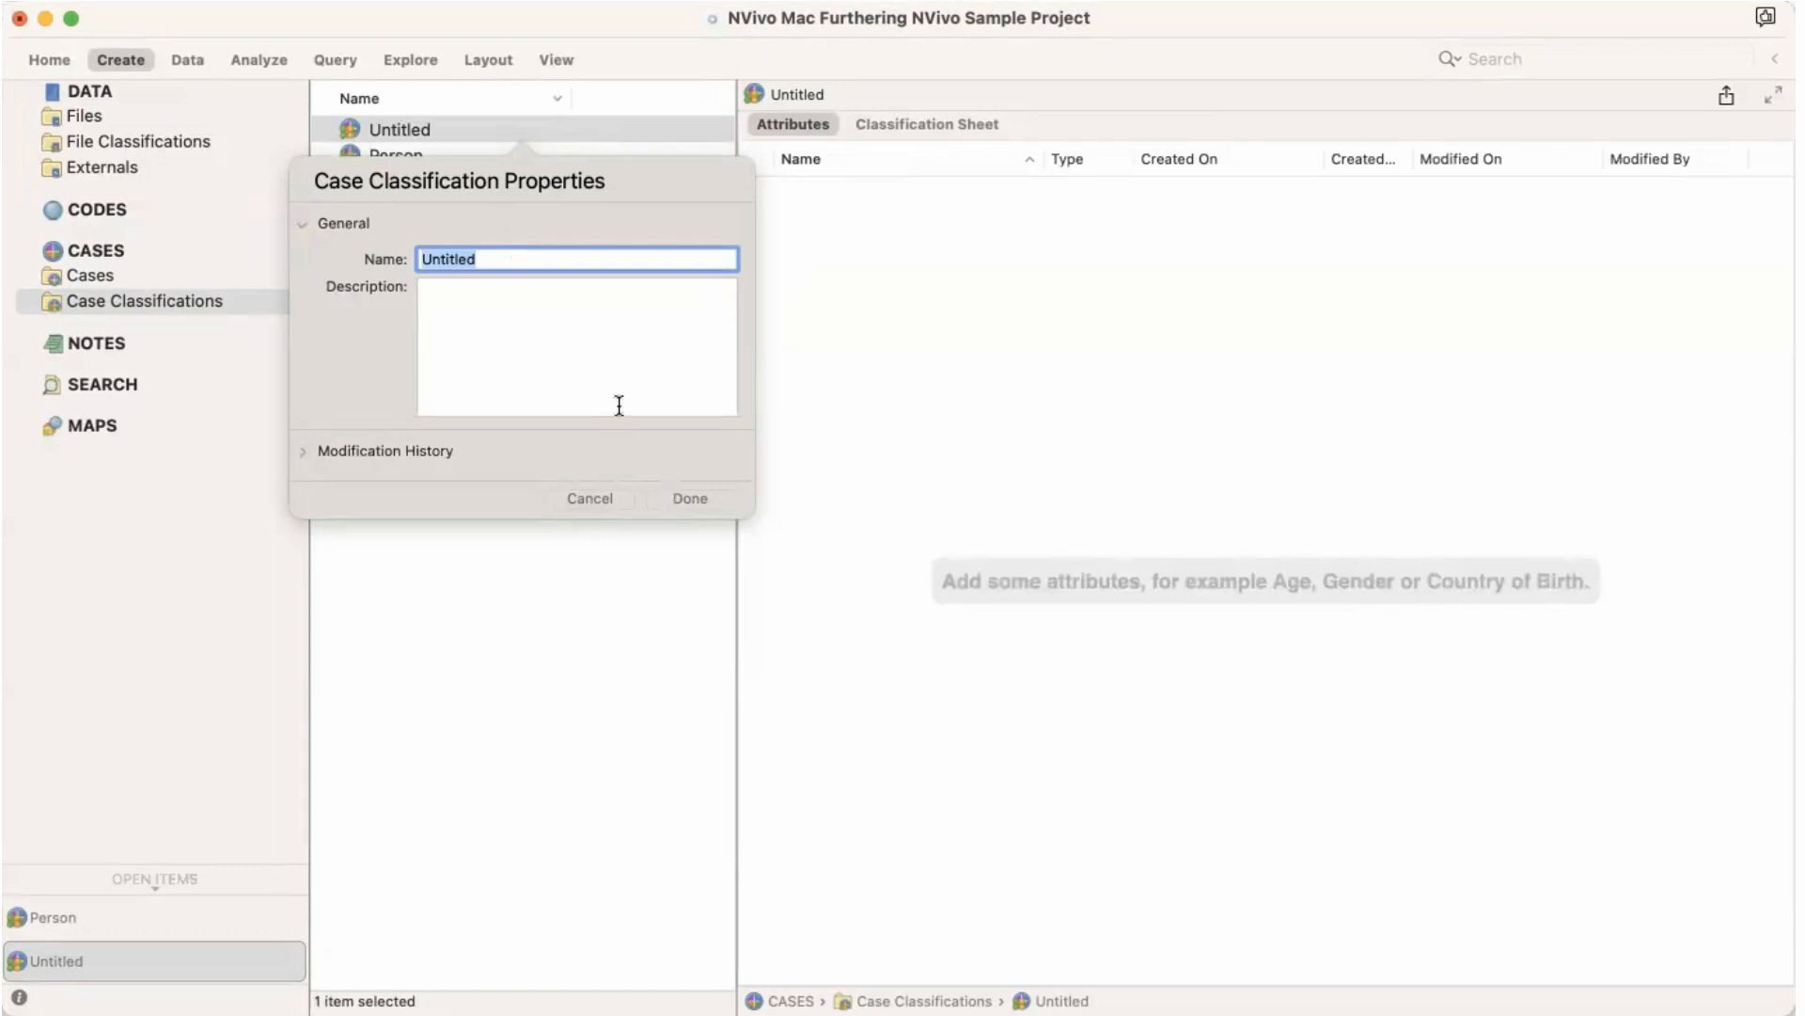
{"action": "type", "text": "Personm"}
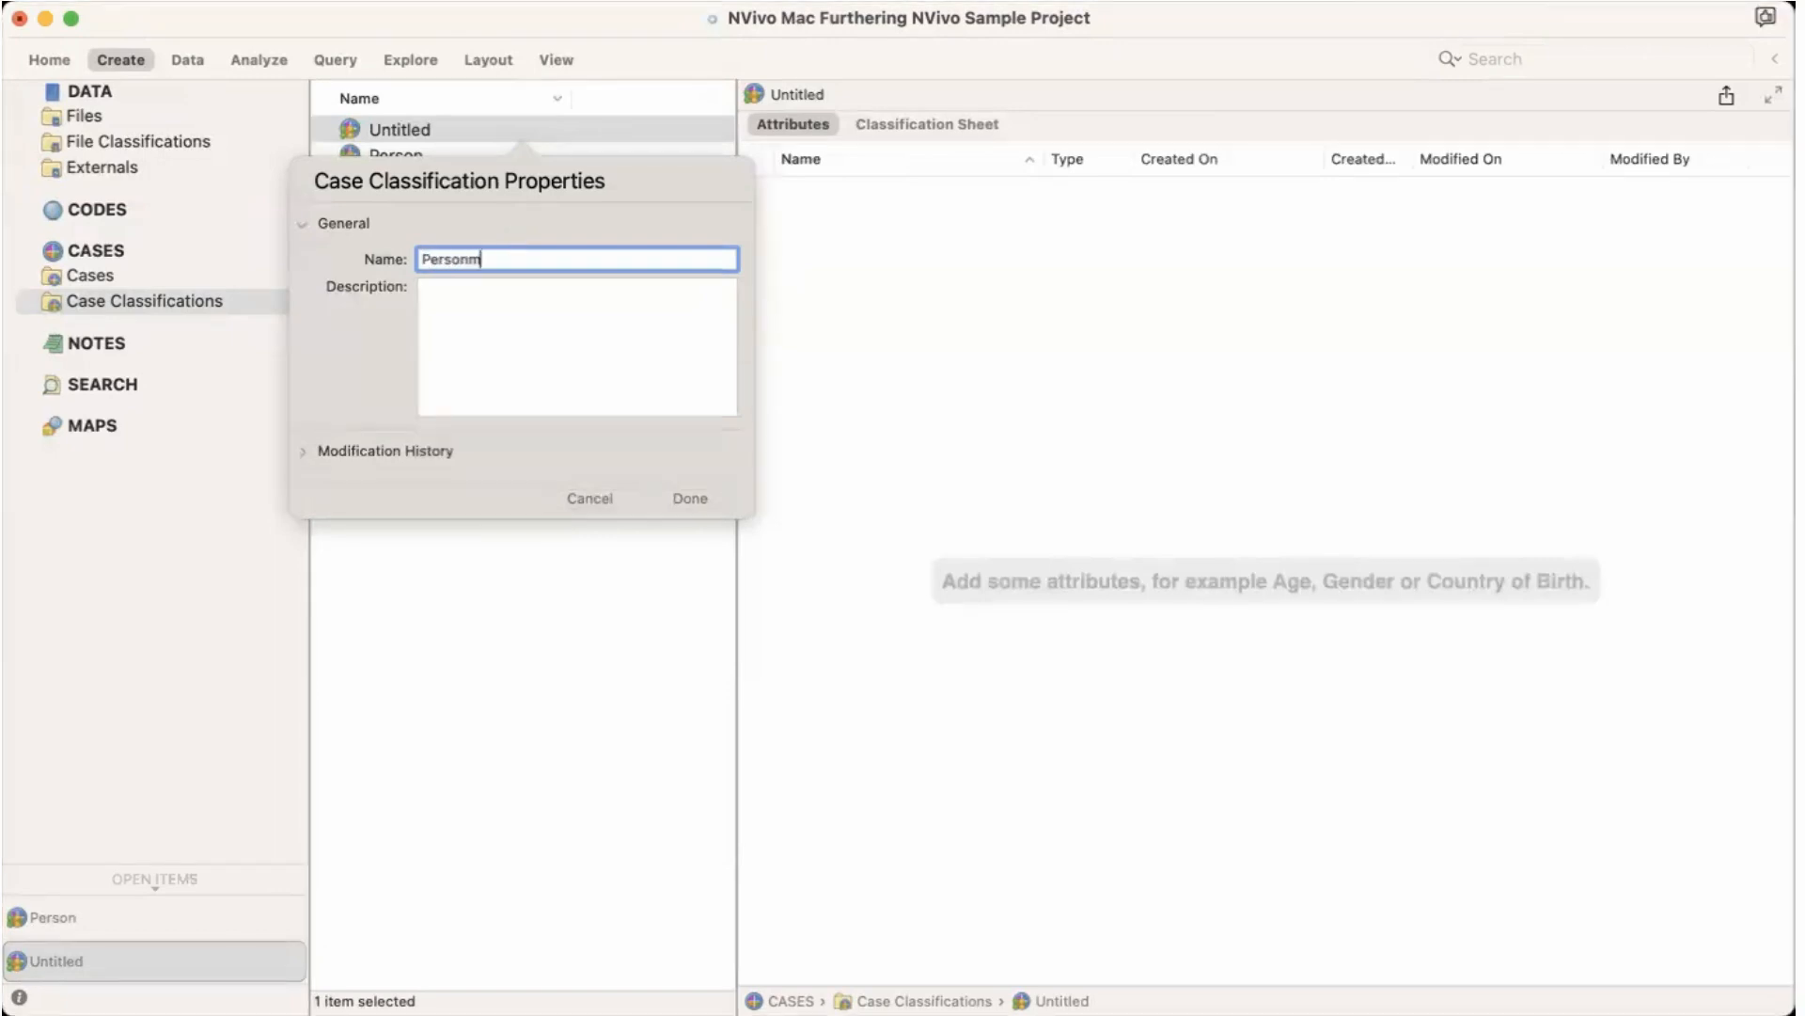
{"action": "key", "text": "BackSpace"}
{"action": "type", "text": "2"}
{"action": "key", "text": "BackSpace"}
{"action": "left_click", "coordinate": [709, 501]}
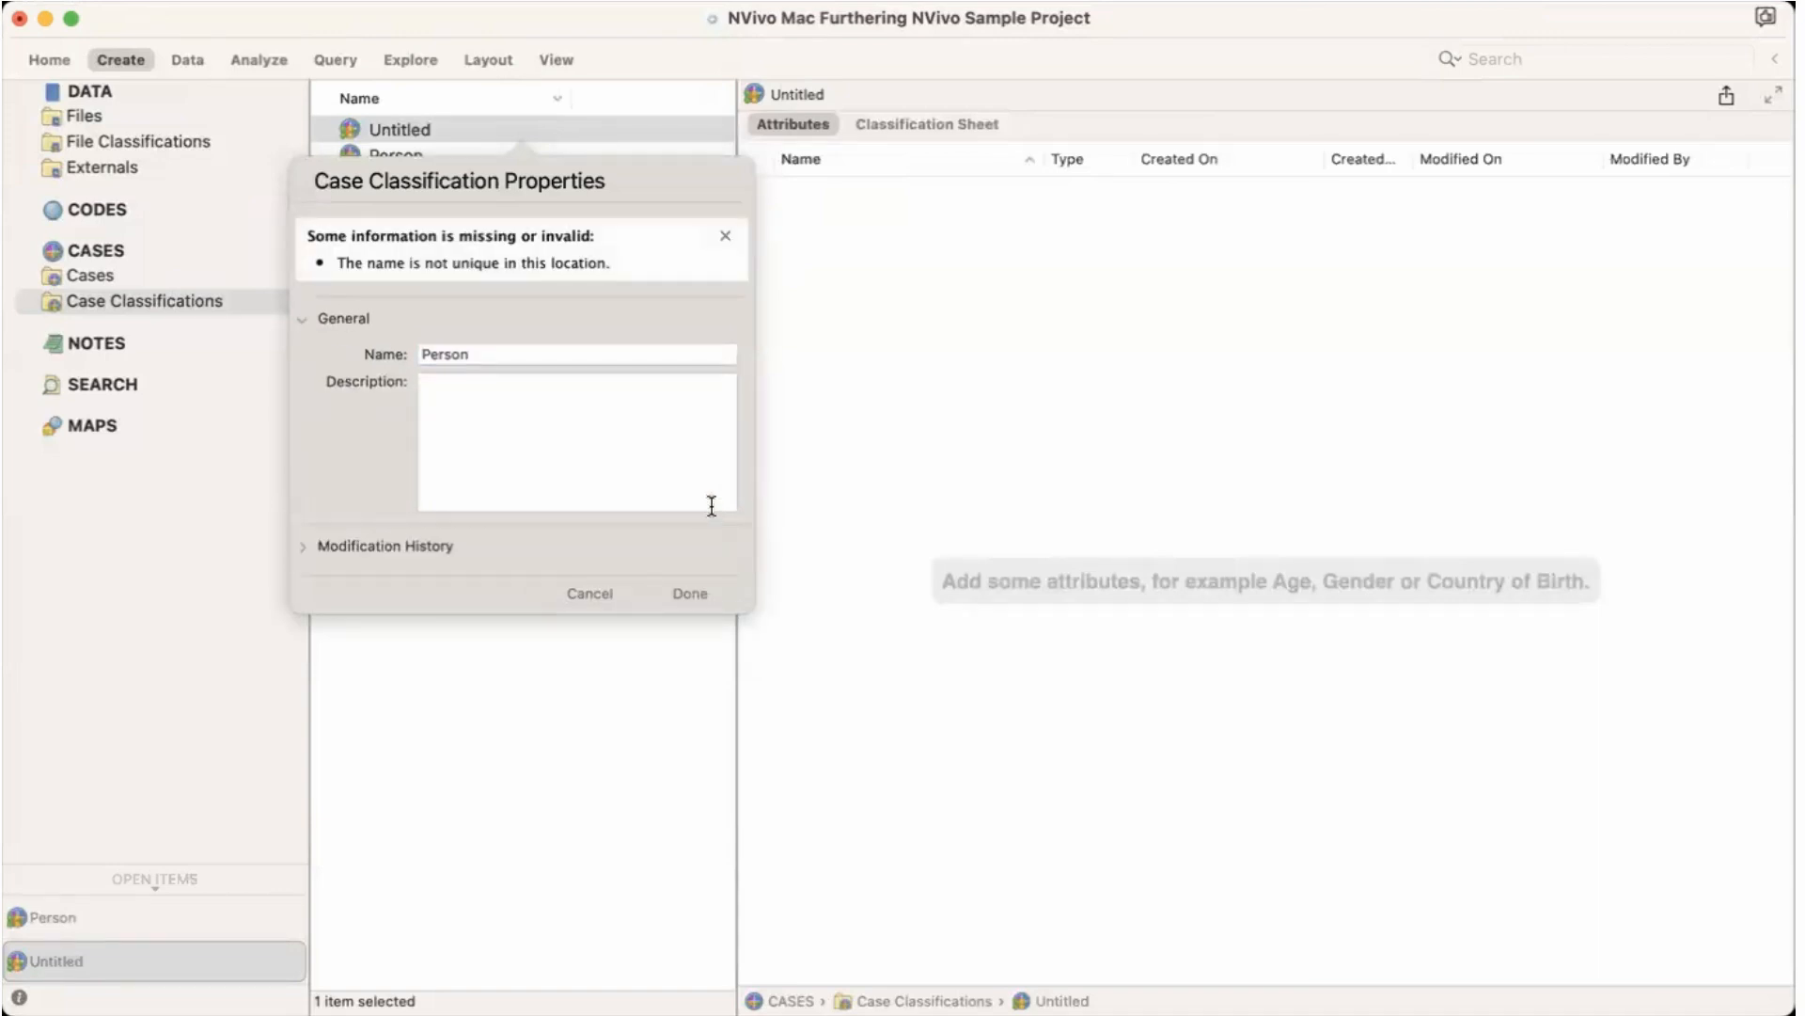
{"action": "double_click", "coordinate": [503, 360]}
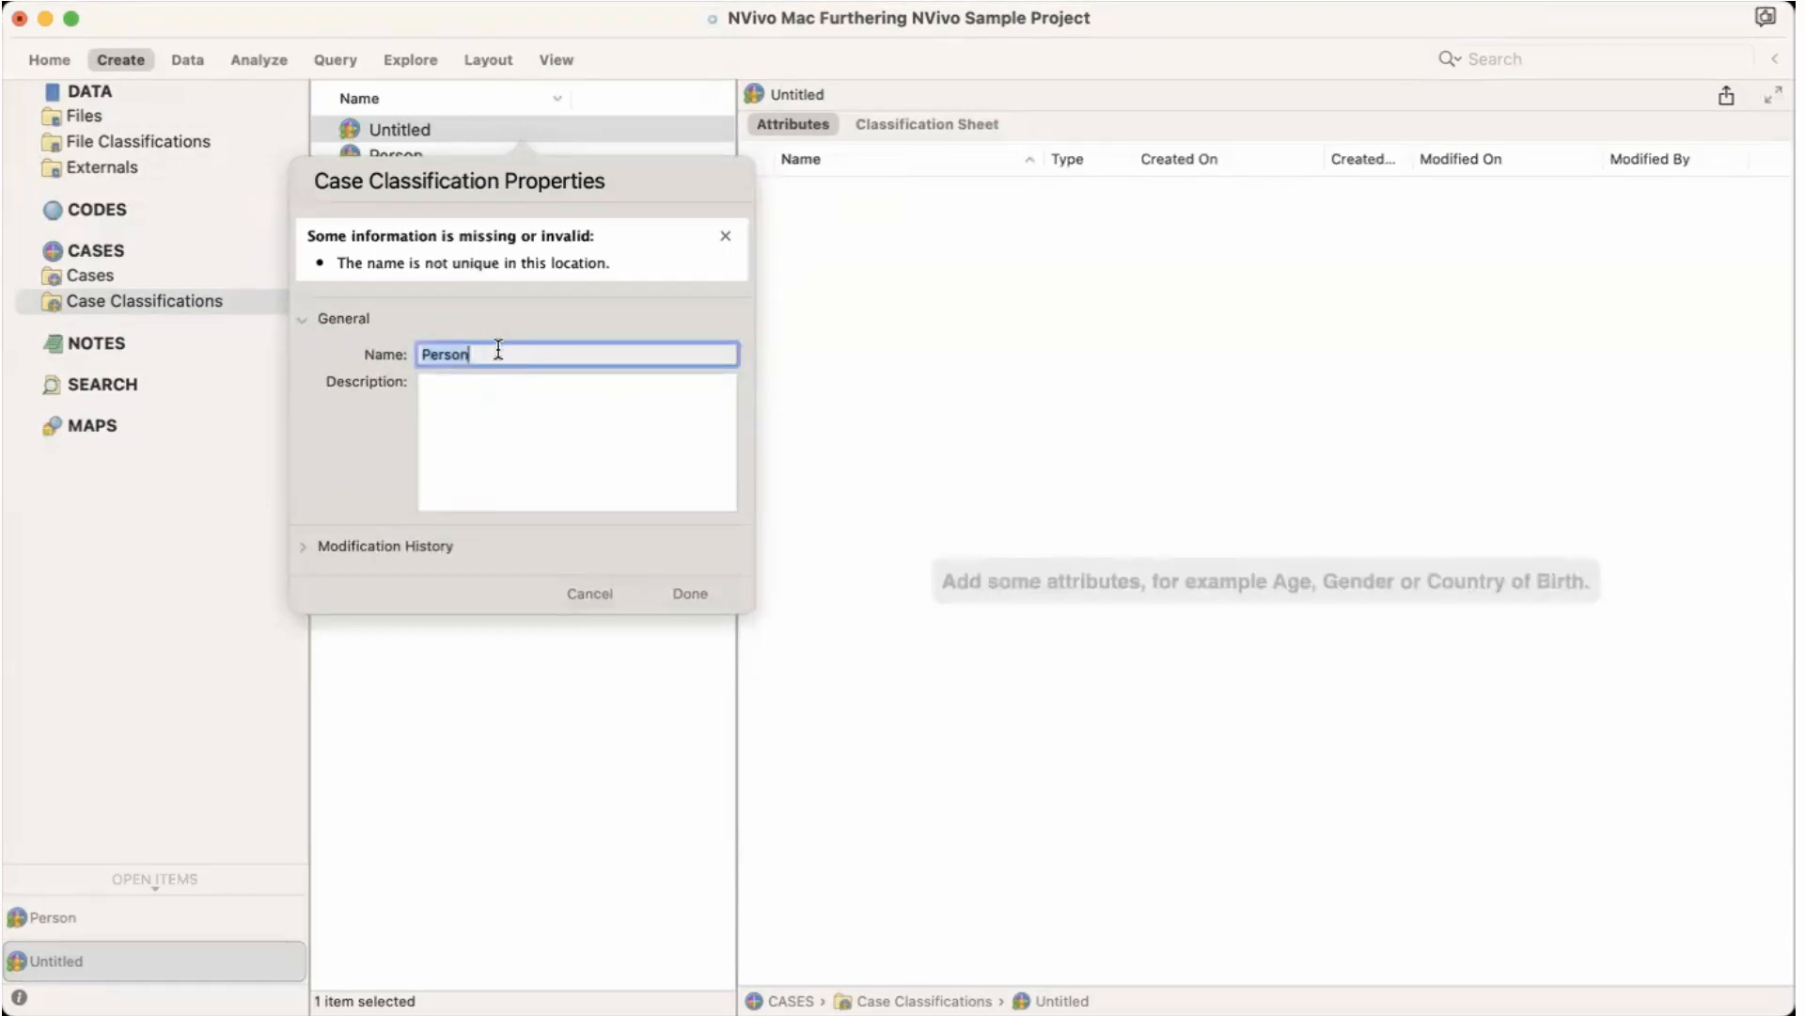
{"action": "key", "text": "Right"}
{"action": "type", "text": "2"}
{"action": "left_click", "coordinate": [687, 594]}
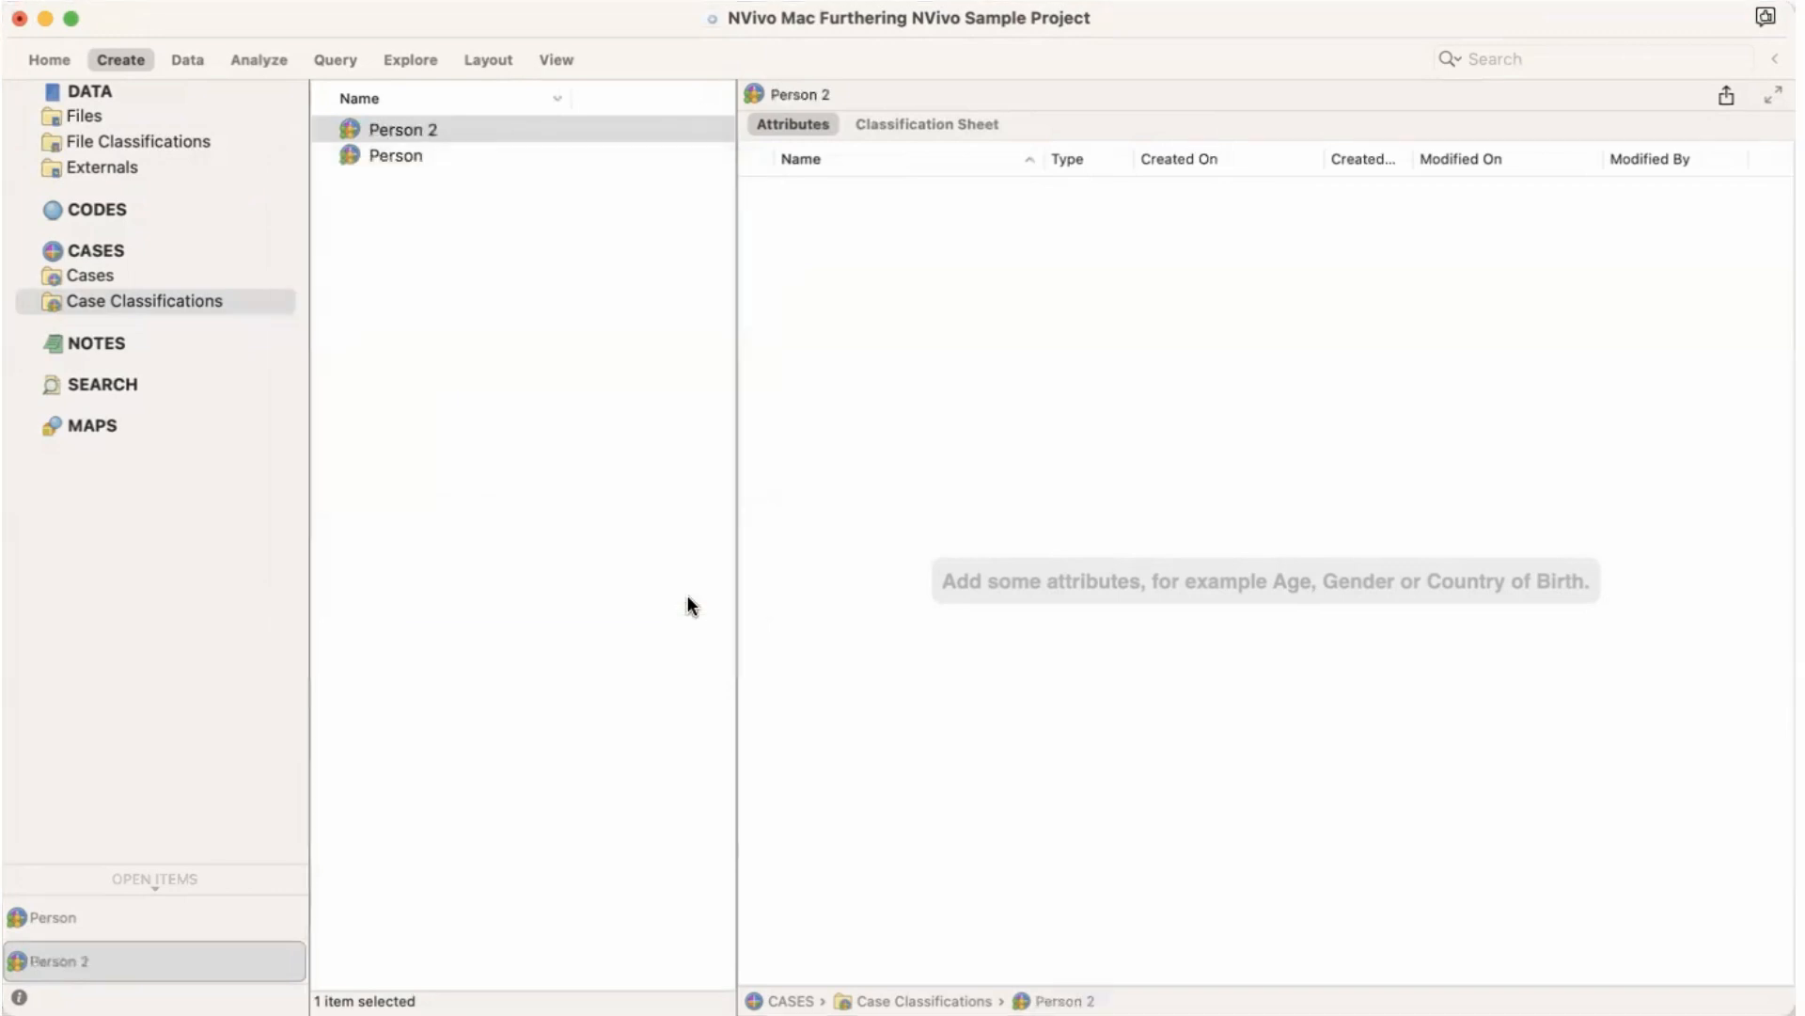
Step: Create a case from the last file in the Files list
{"action": "left_click", "coordinate": [85, 116]}
{"action": "left_click", "coordinate": [356, 205]}
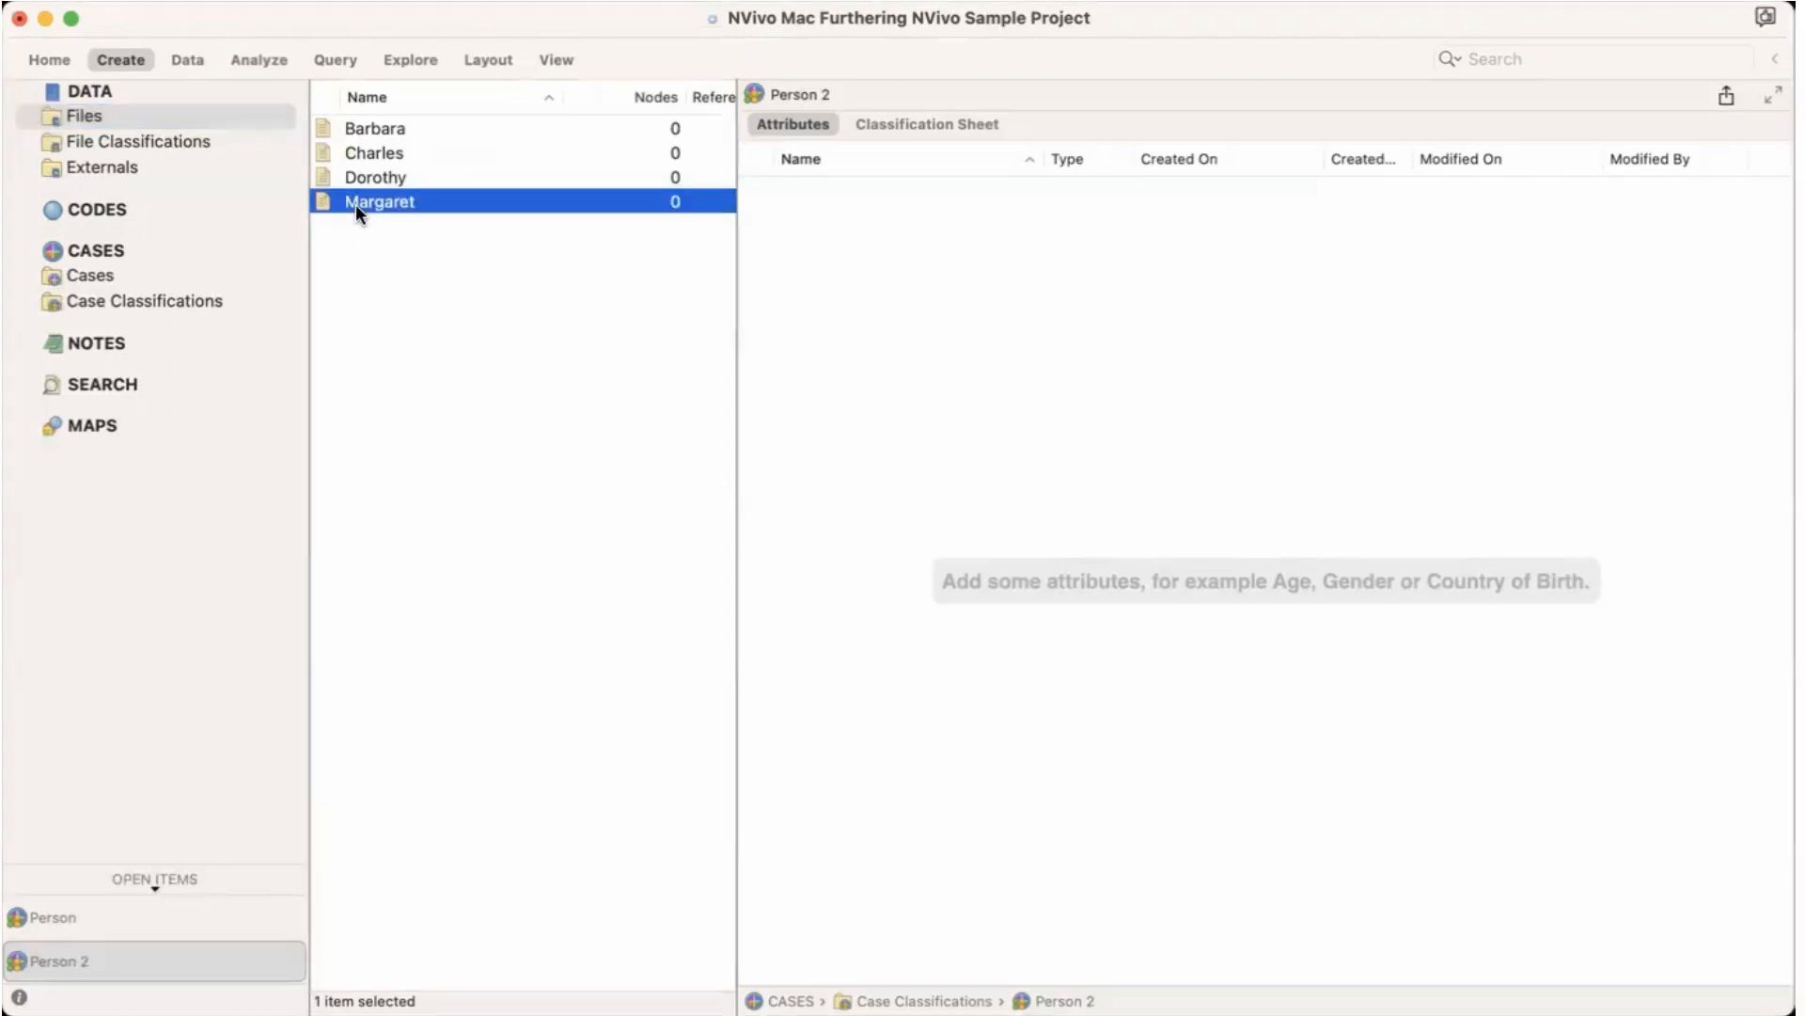
{"action": "right_click", "coordinate": [356, 205]}
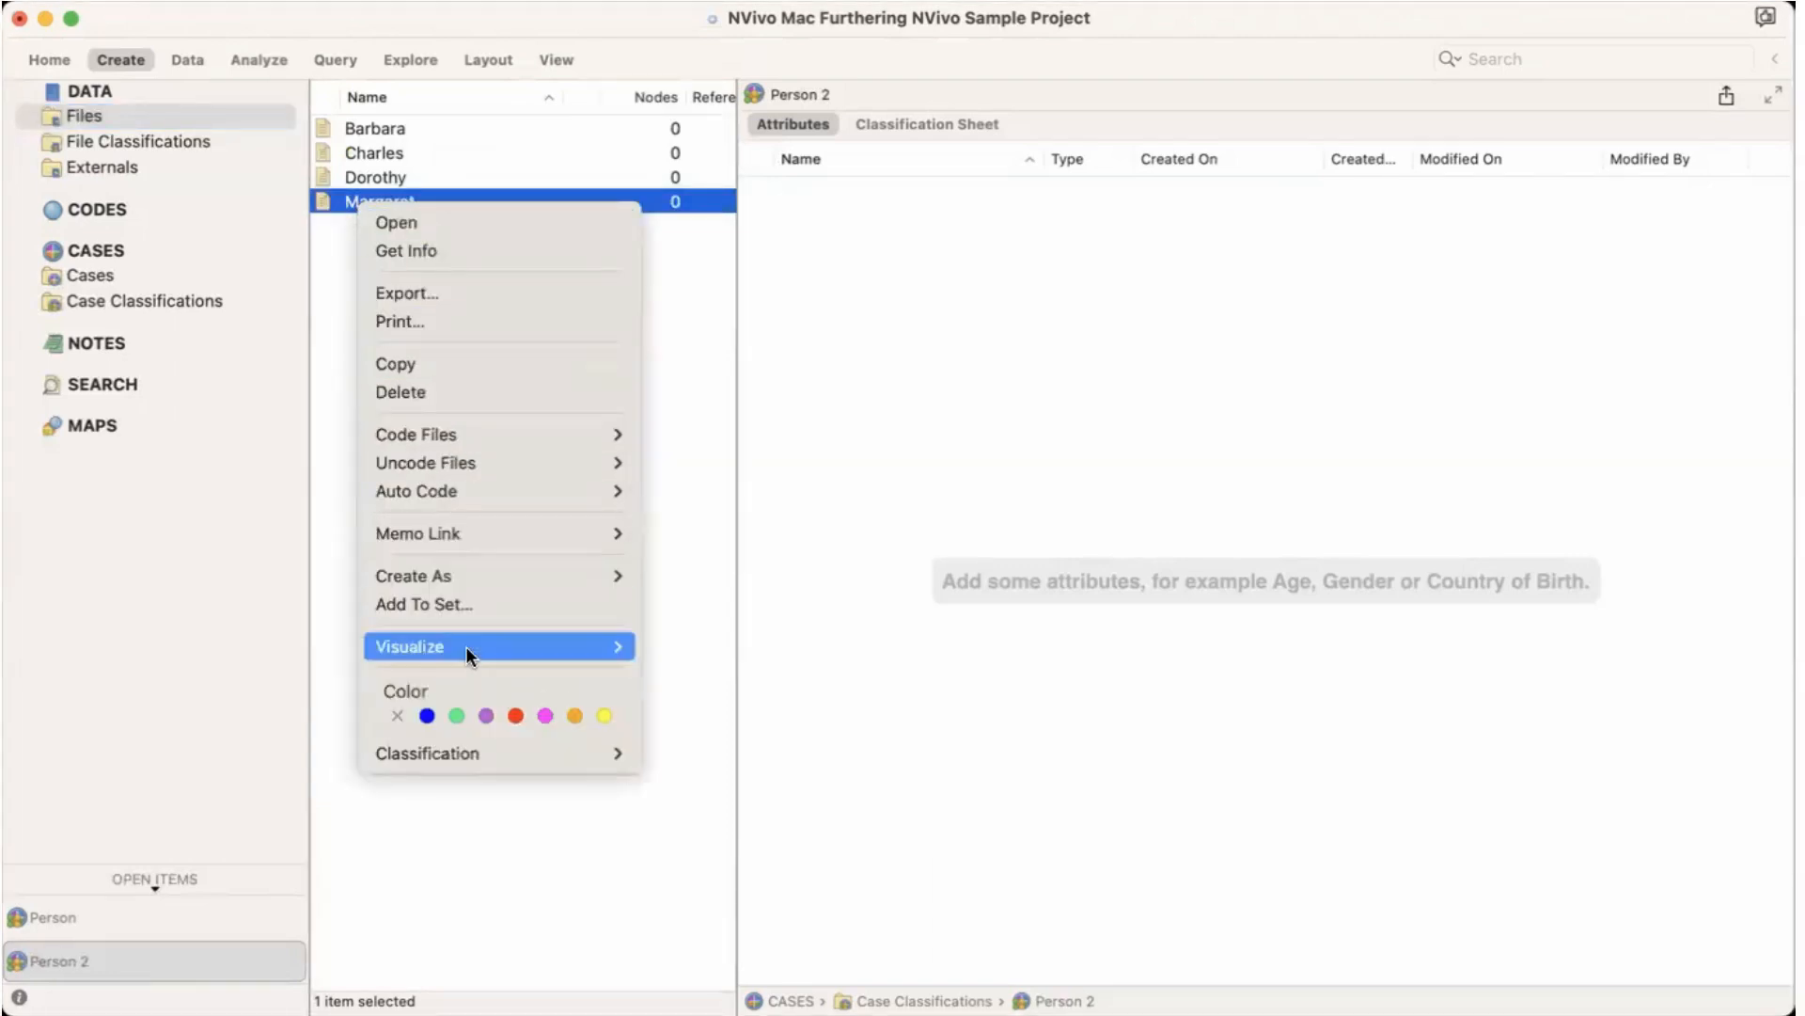
{"action": "mouse_move", "coordinate": [485, 572]}
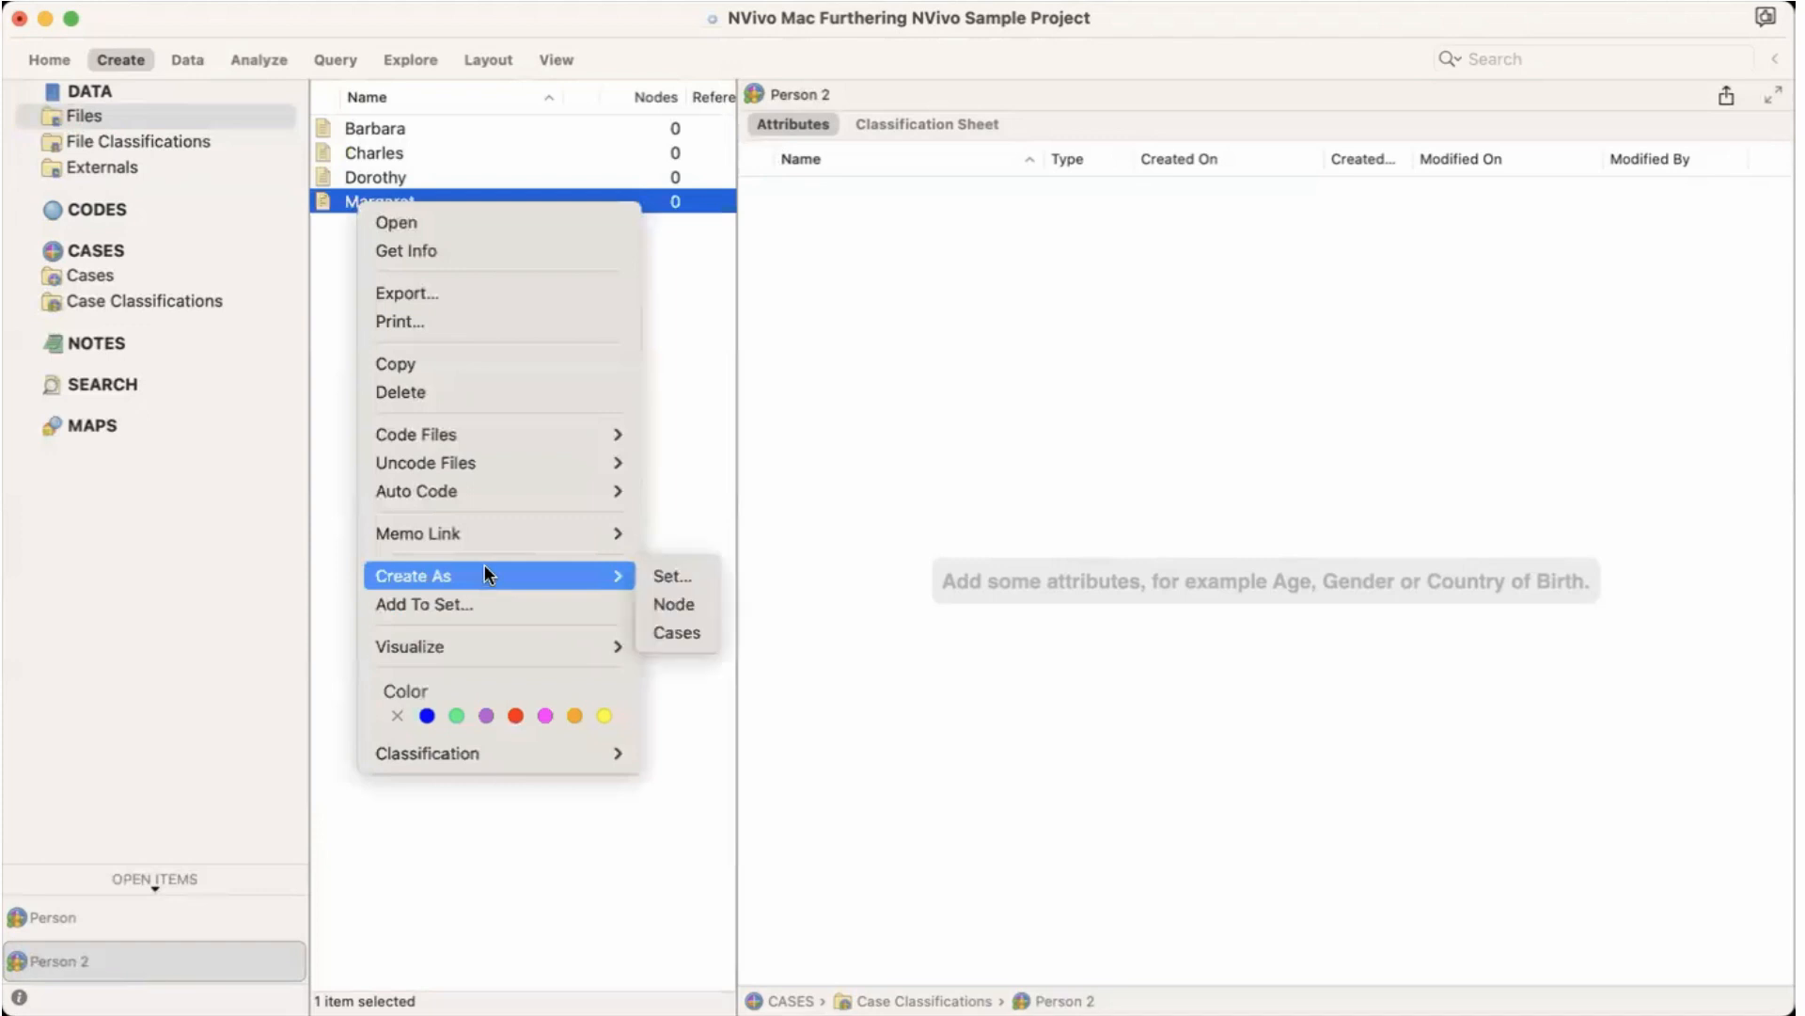
{"action": "left_click", "coordinate": [687, 630]}
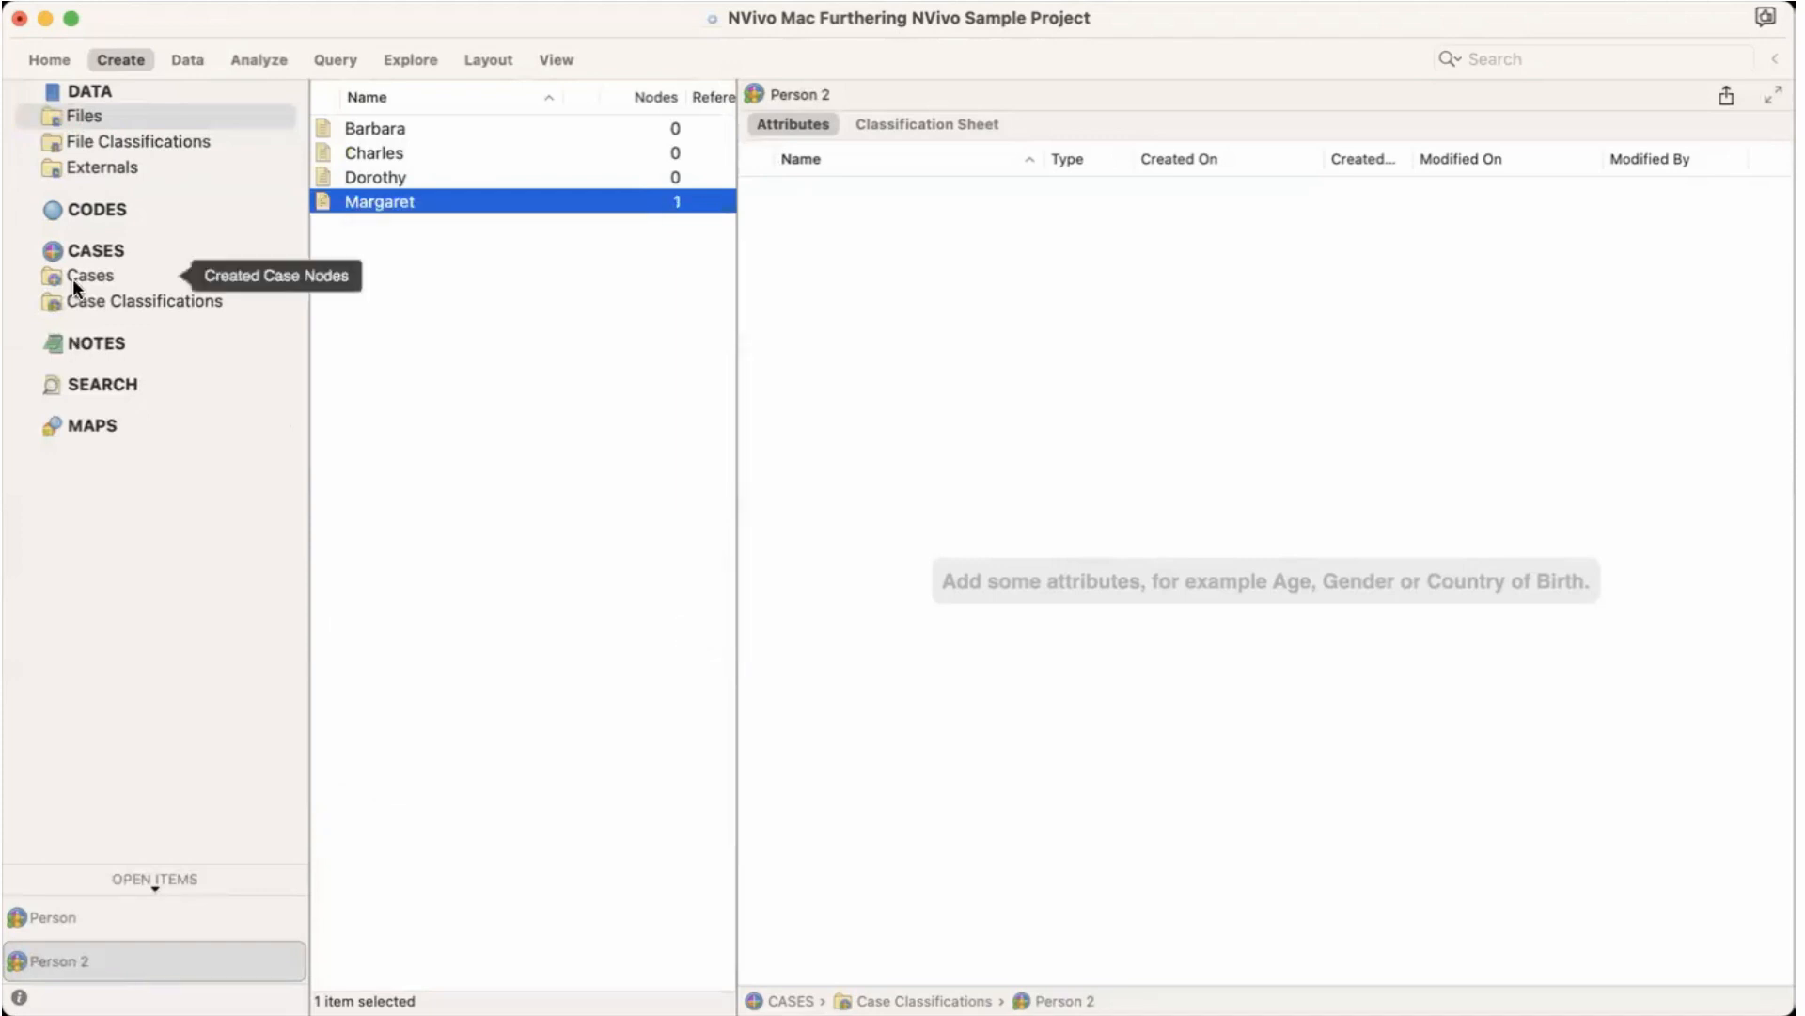
Step: Assign the Person classification to the newly created case in the Cases list
{"action": "left_click", "coordinate": [105, 275]}
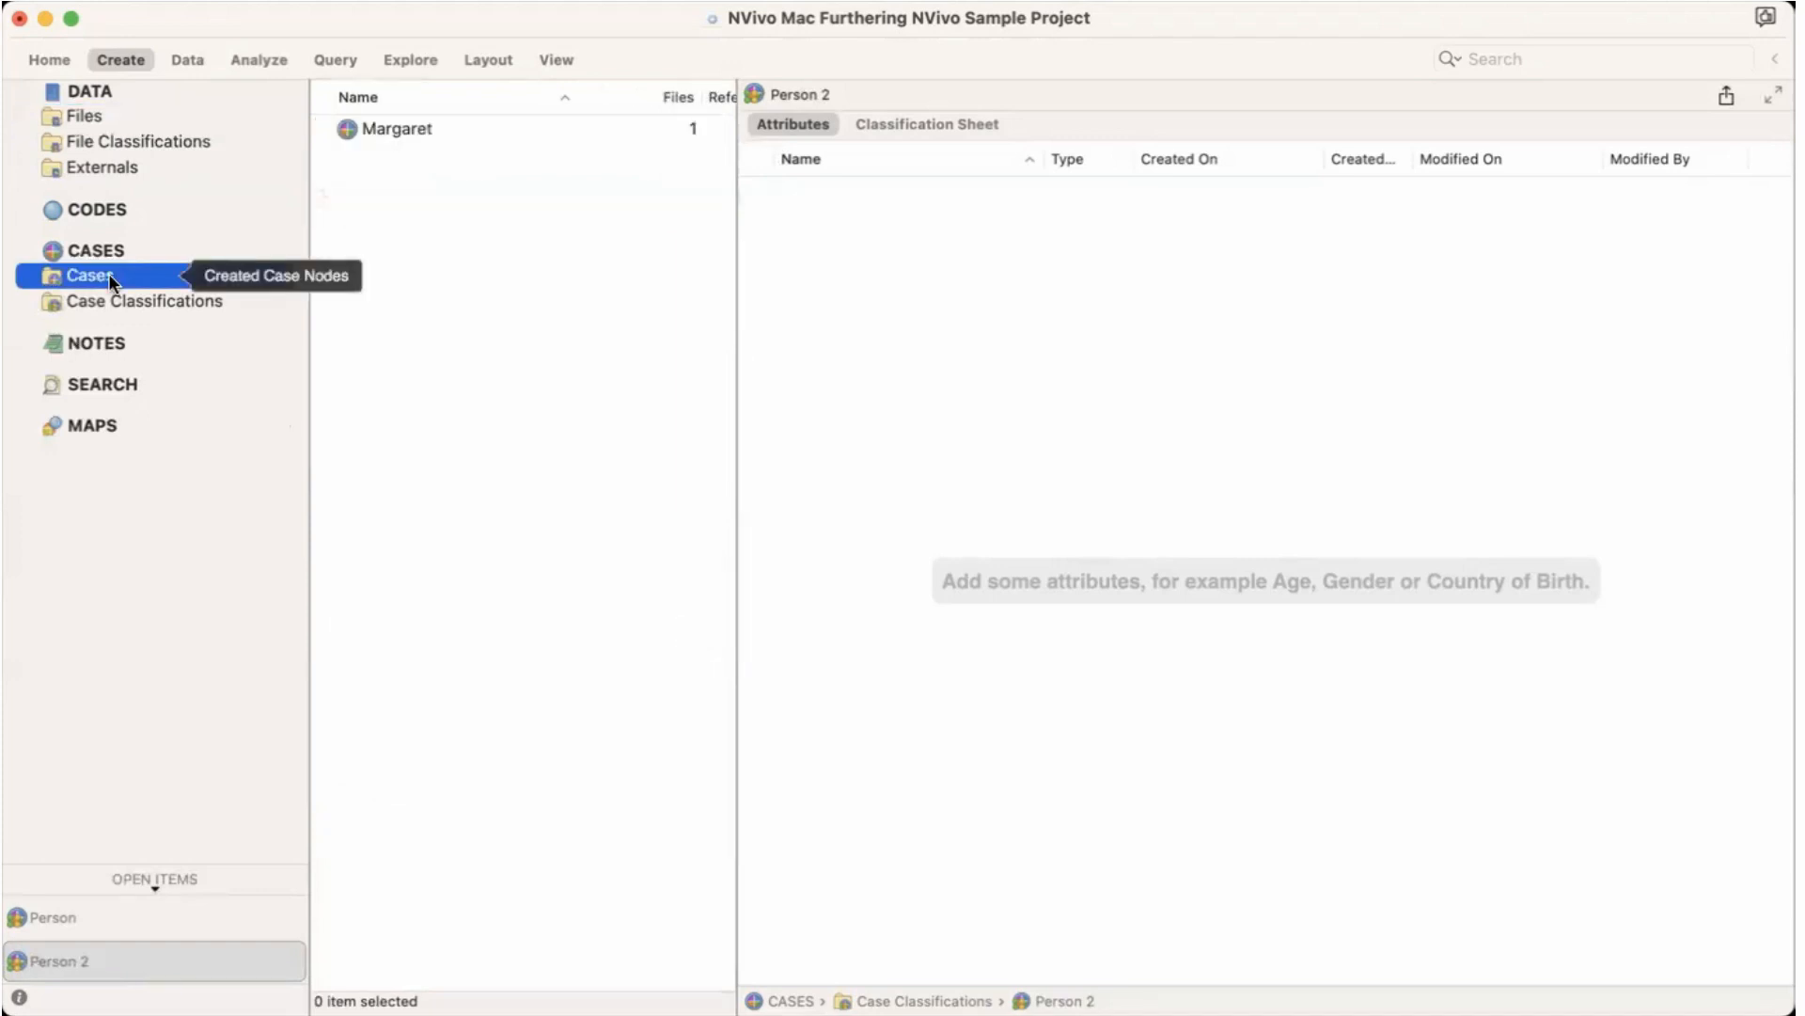
{"action": "left_click", "coordinate": [387, 127]}
{"action": "right_click", "coordinate": [386, 124]}
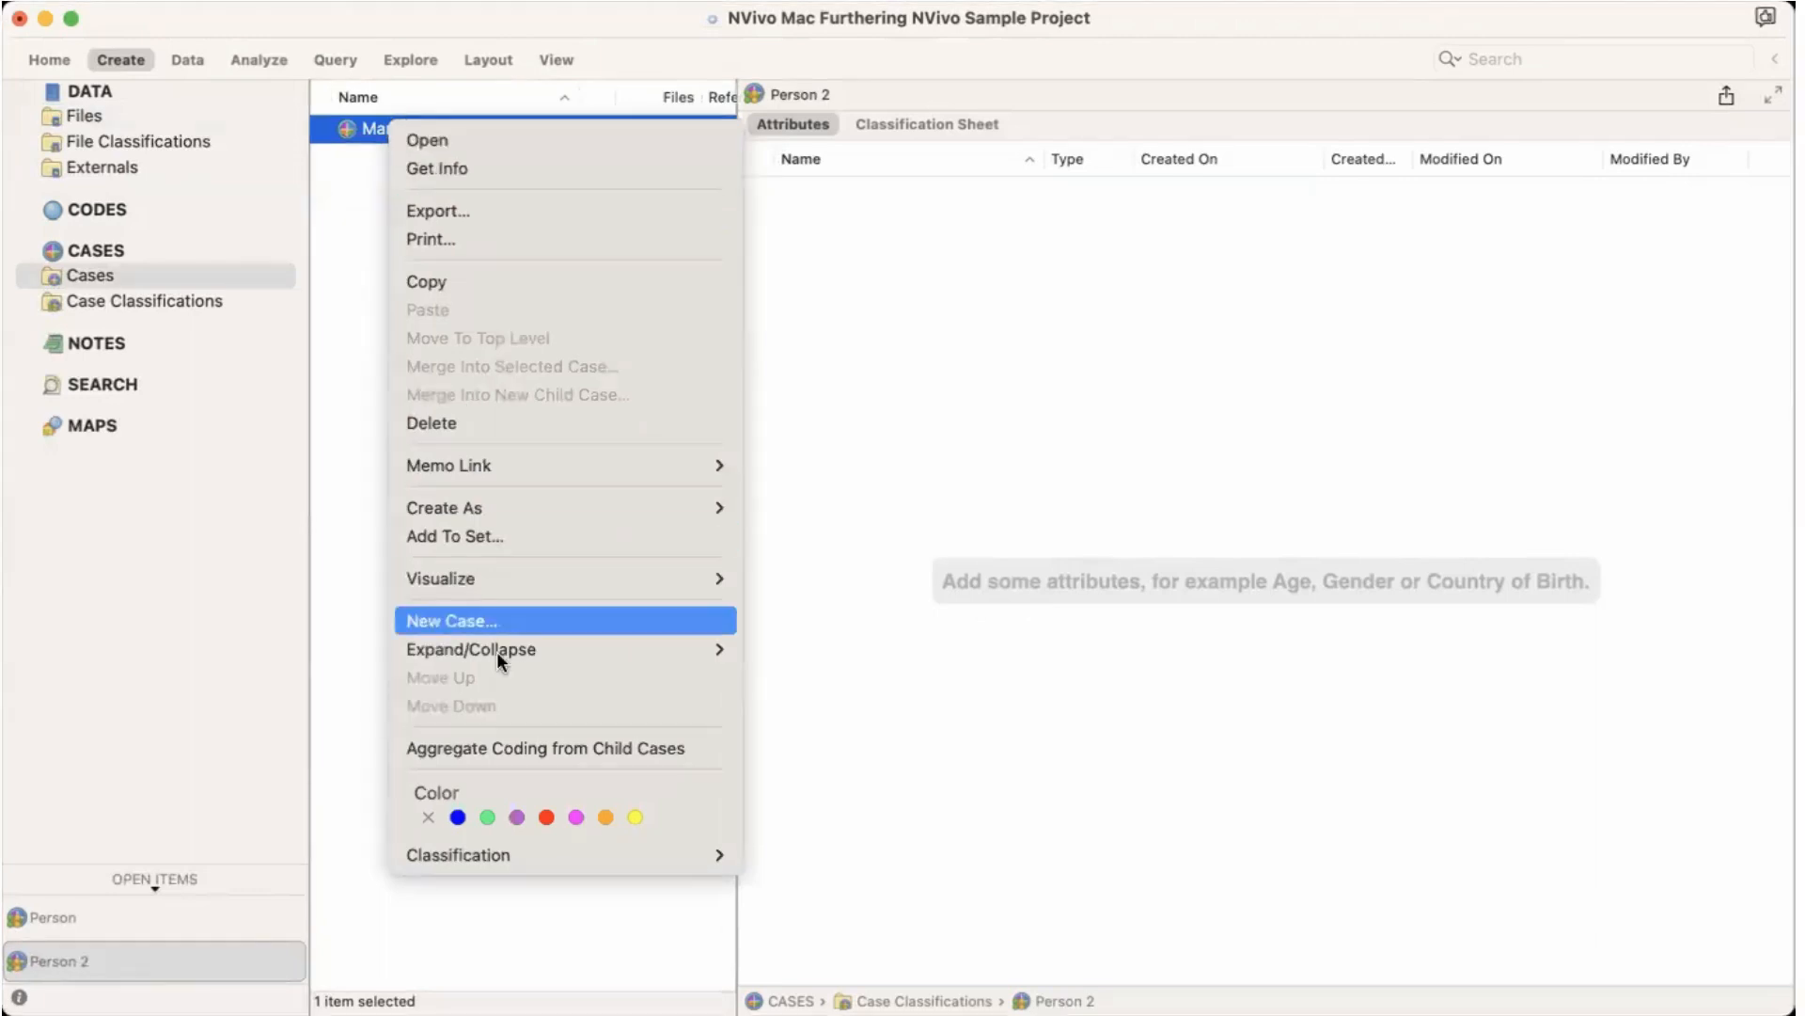
{"action": "mouse_move", "coordinate": [496, 648]}
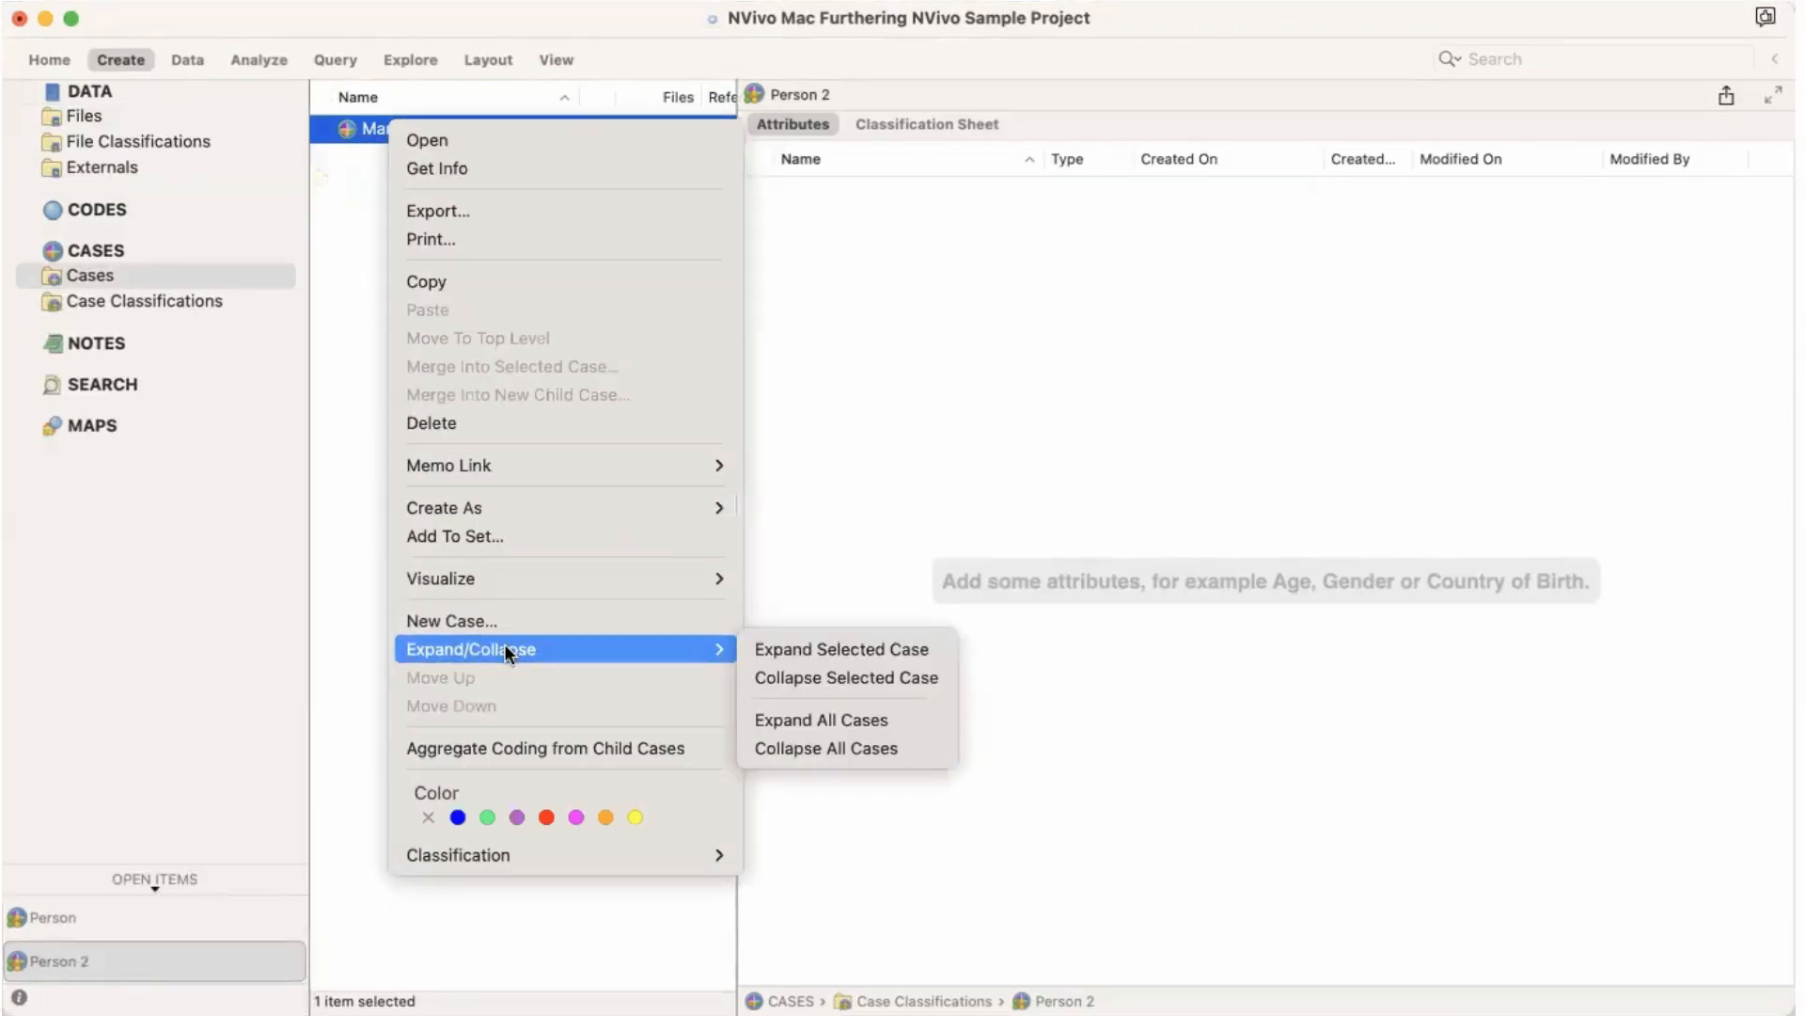
{"action": "mouse_move", "coordinate": [480, 846]}
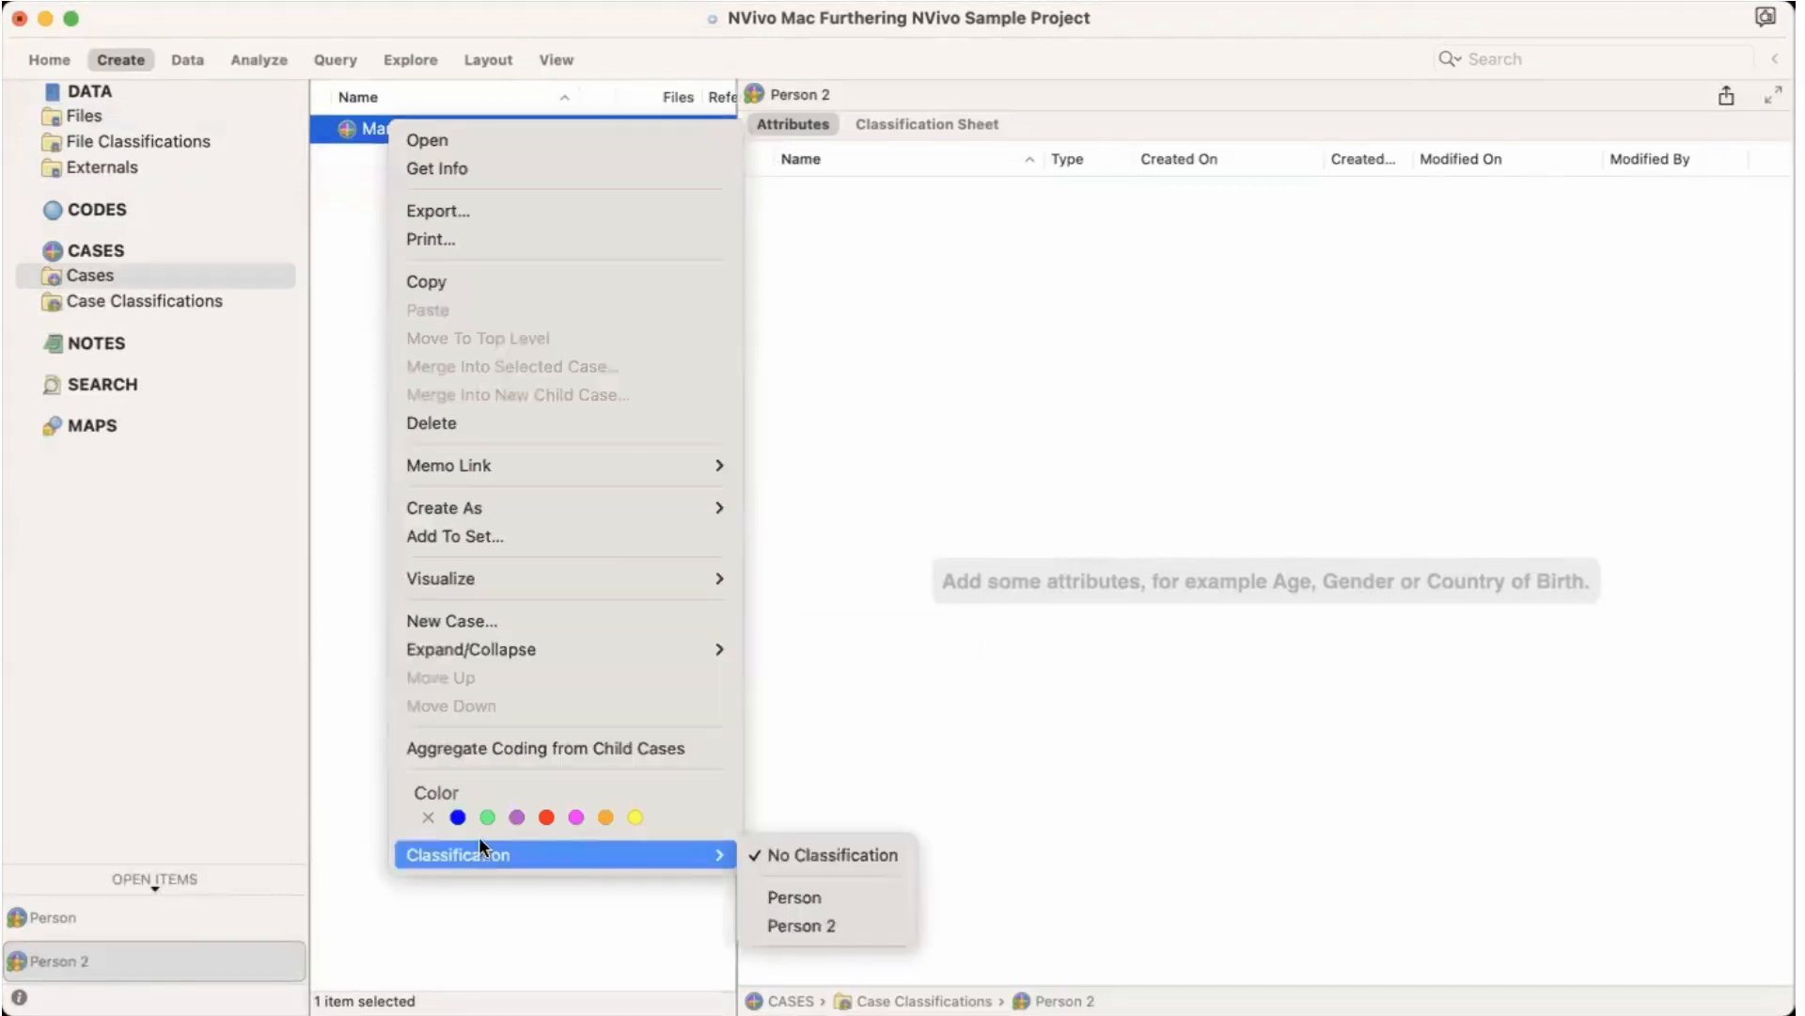
{"action": "left_click", "coordinate": [793, 898]}
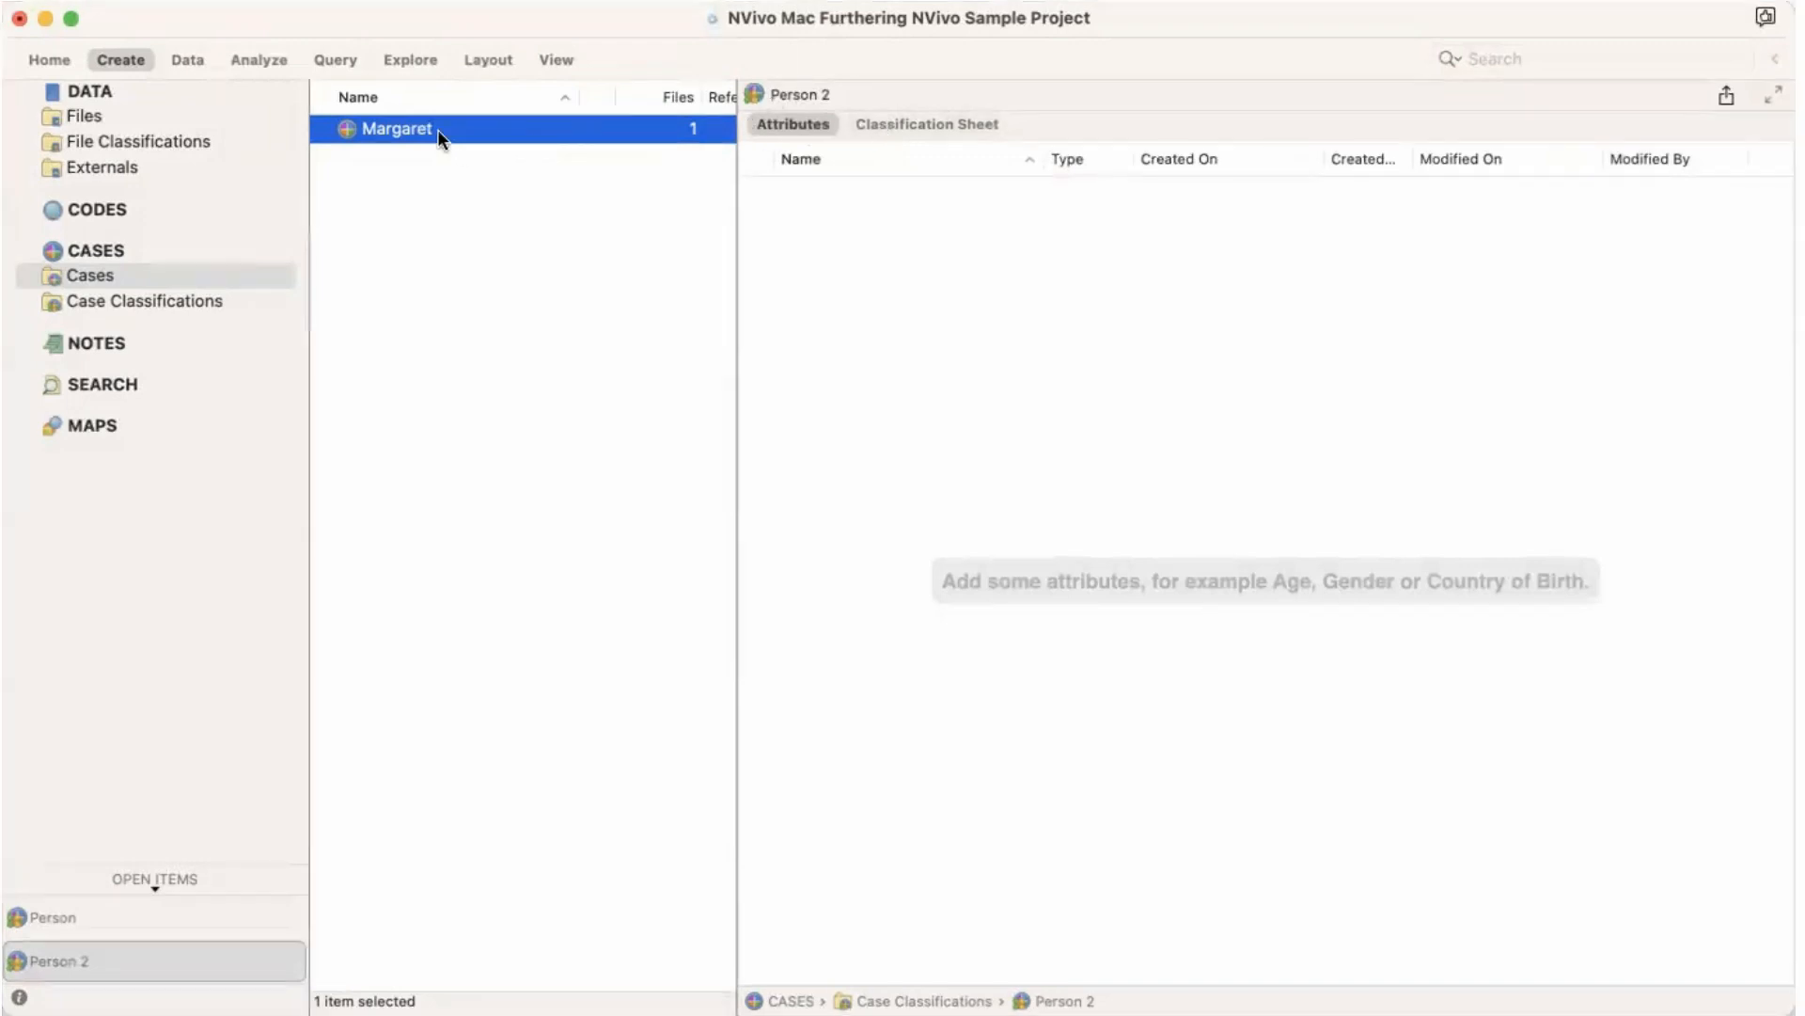
Step: Expand the Person classification and its case to examine the case's attribute values
{"action": "left_click", "coordinate": [160, 299]}
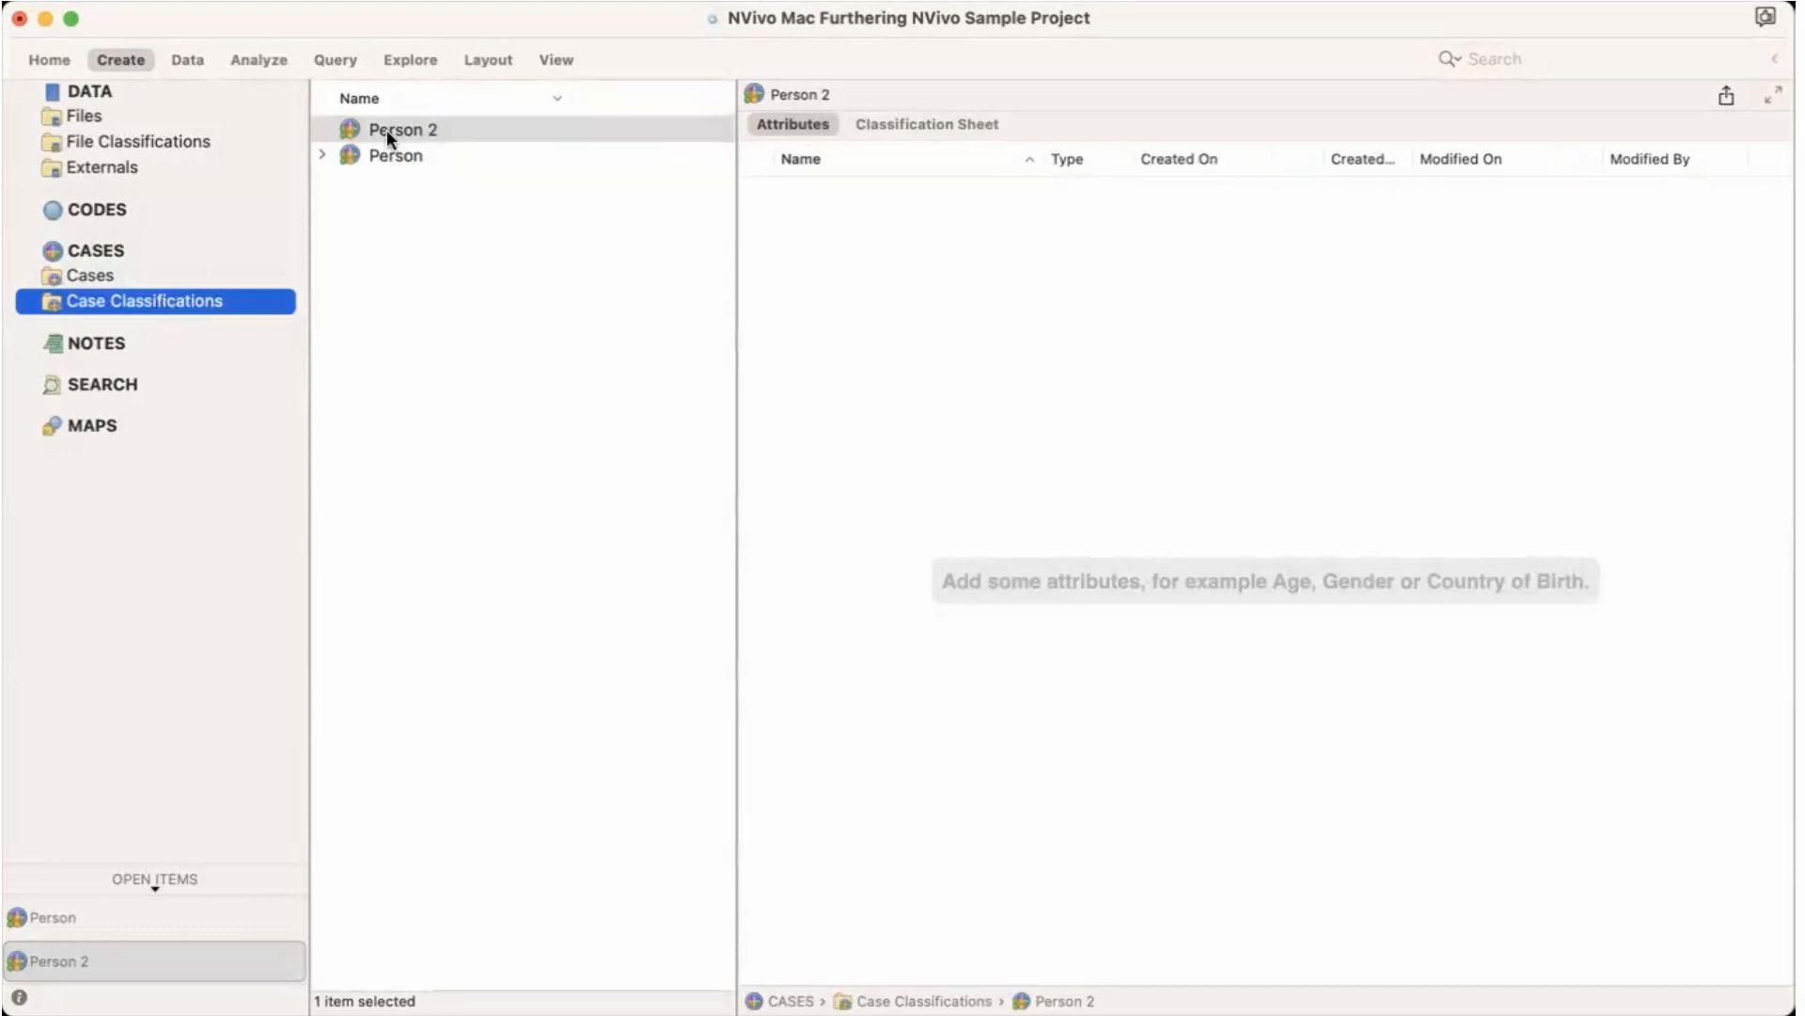
{"action": "left_click", "coordinate": [322, 155]}
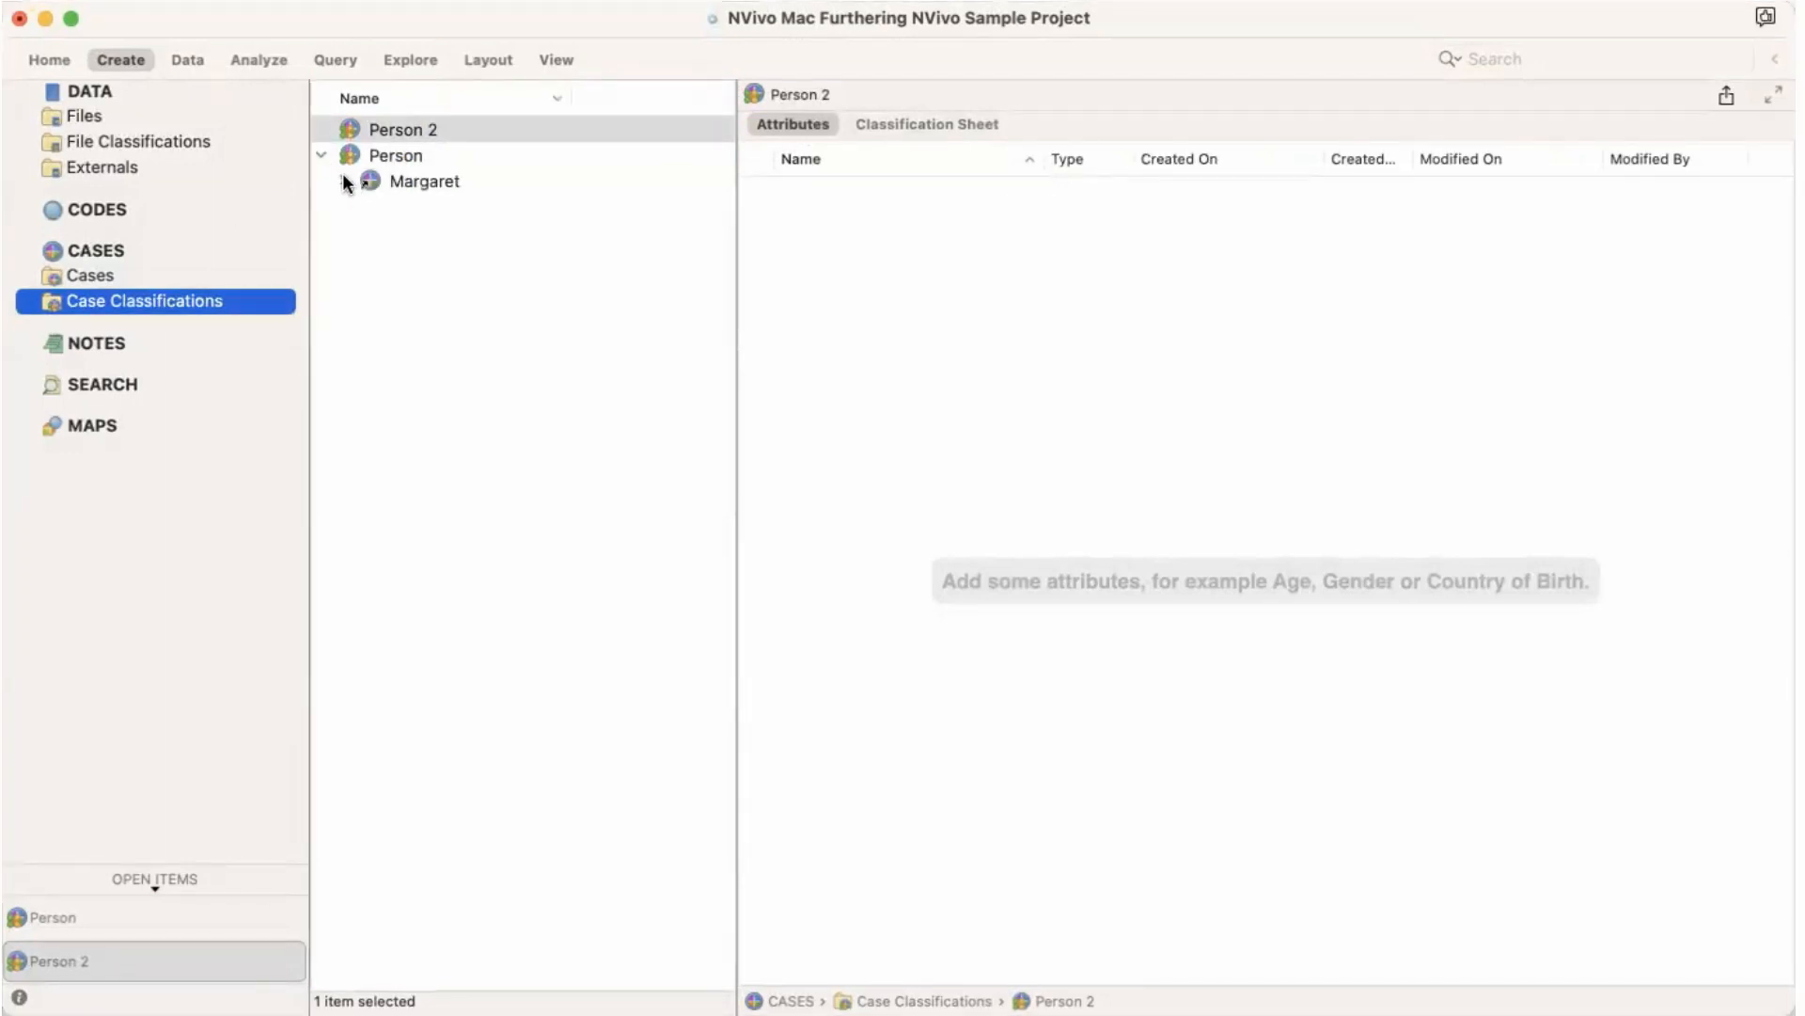
{"action": "left_click", "coordinate": [343, 180]}
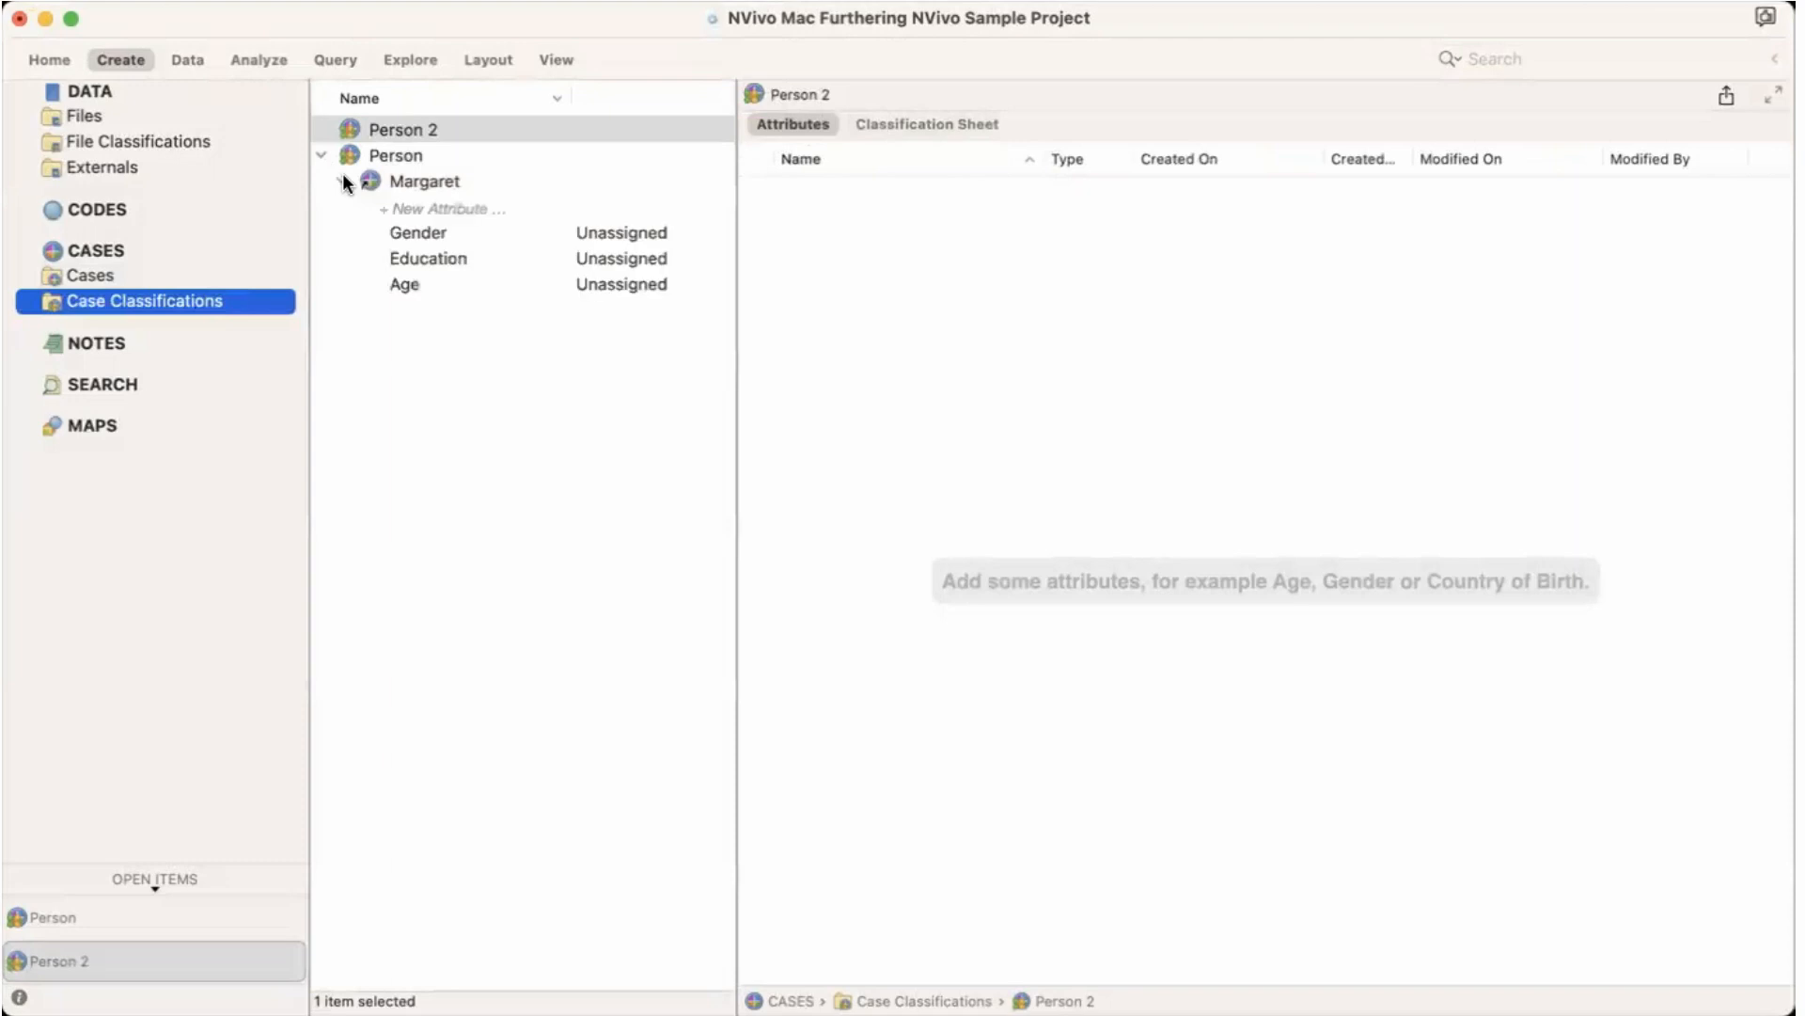
Step: Set the Gender attribute of the case under the Person classification to Female
{"action": "left_click", "coordinate": [421, 228]}
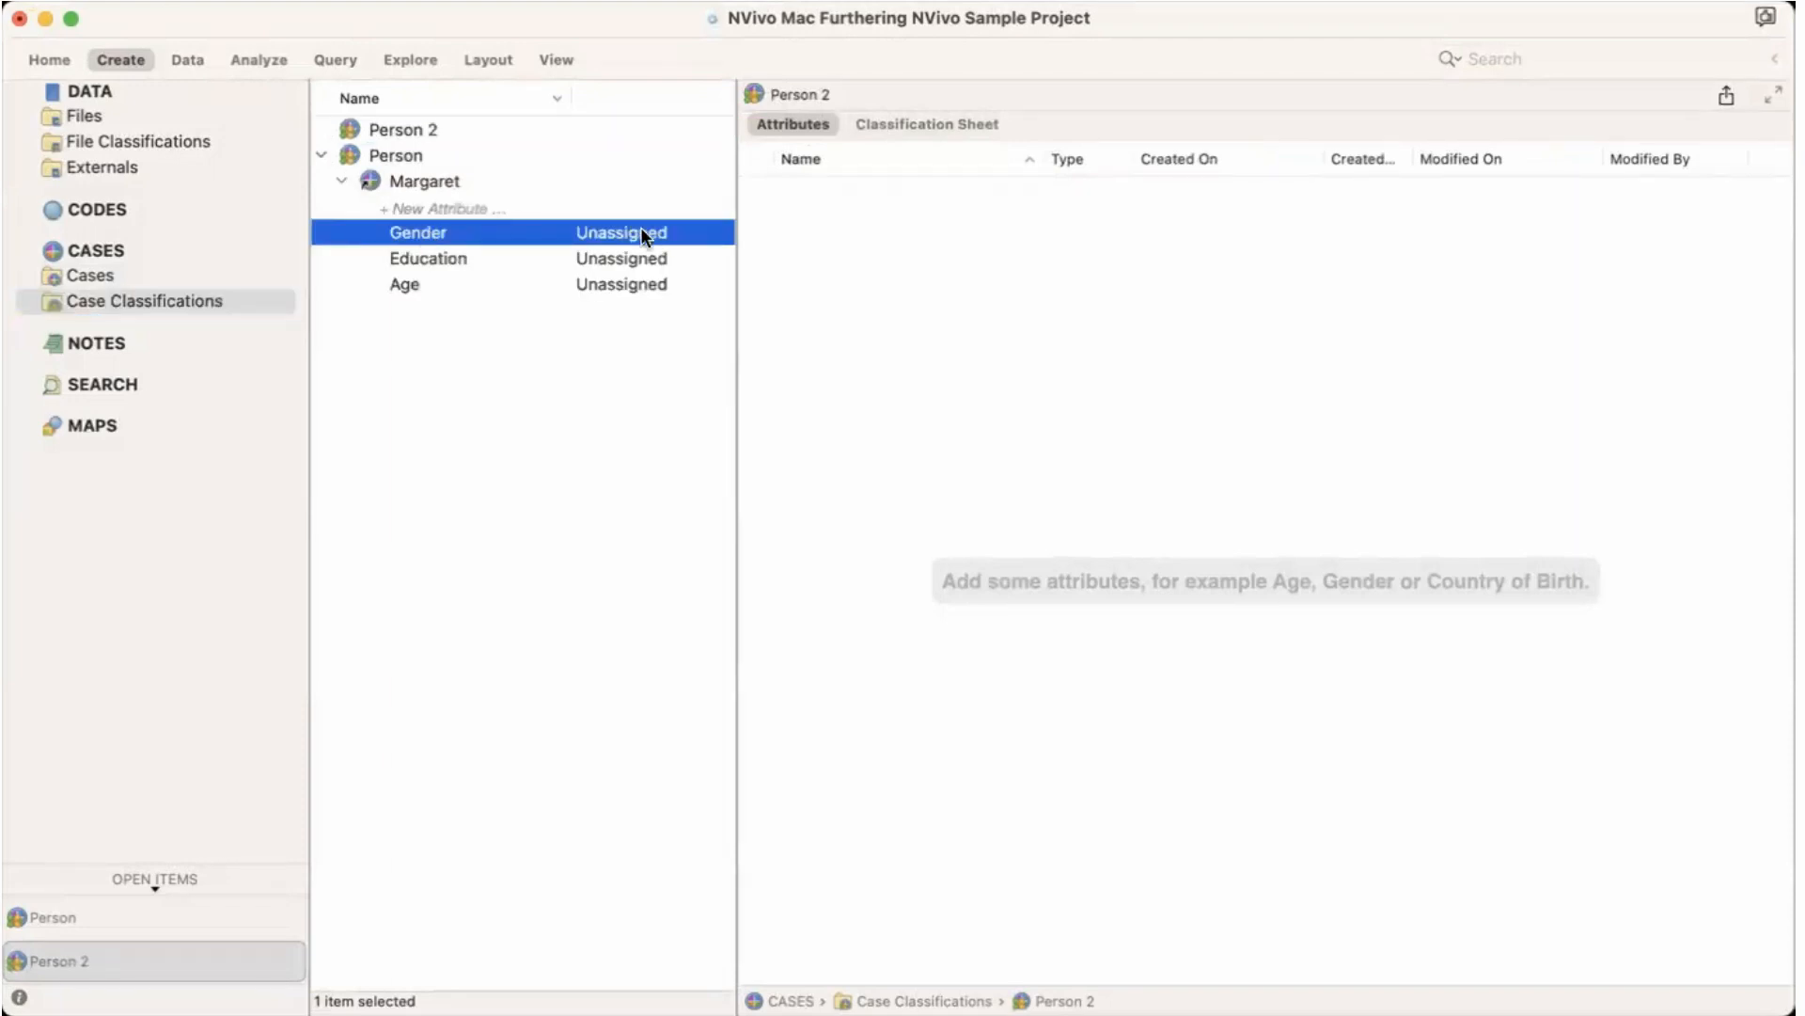
{"action": "double_click", "coordinate": [502, 229]}
{"action": "left_click", "coordinate": [856, 237]}
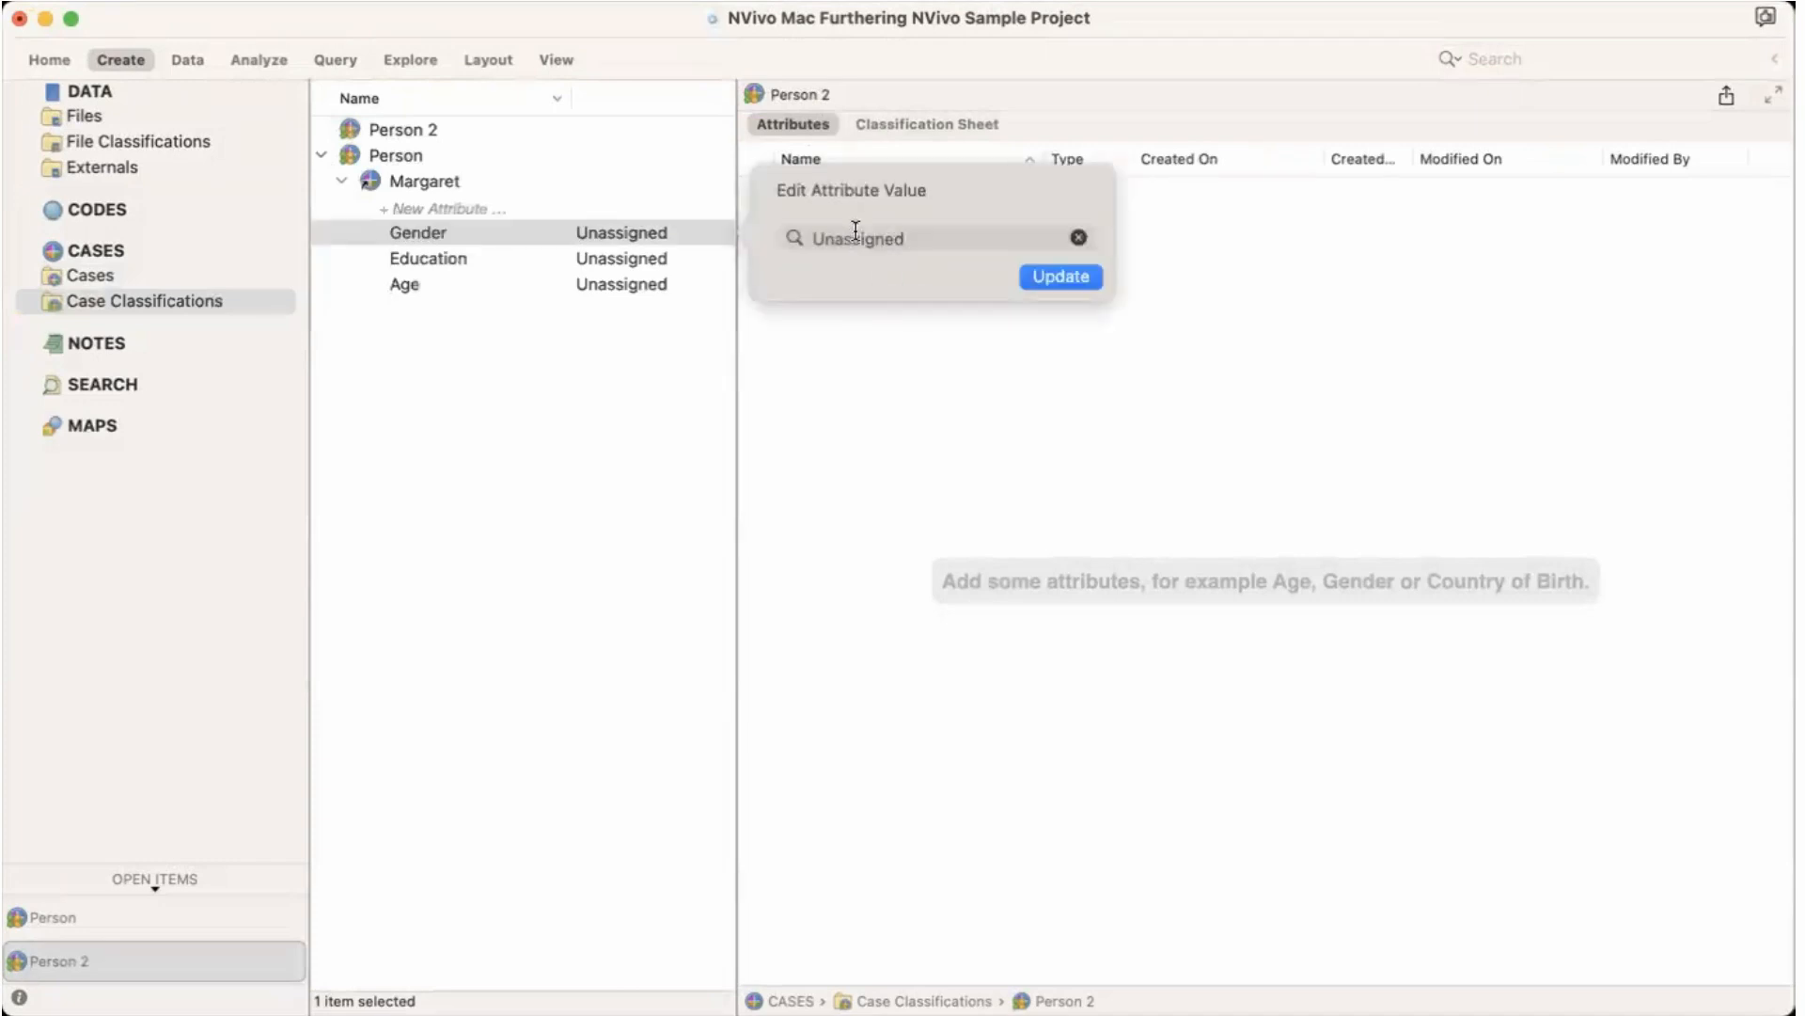
{"action": "left_click", "coordinate": [796, 237]}
{"action": "left_click", "coordinate": [1063, 278]}
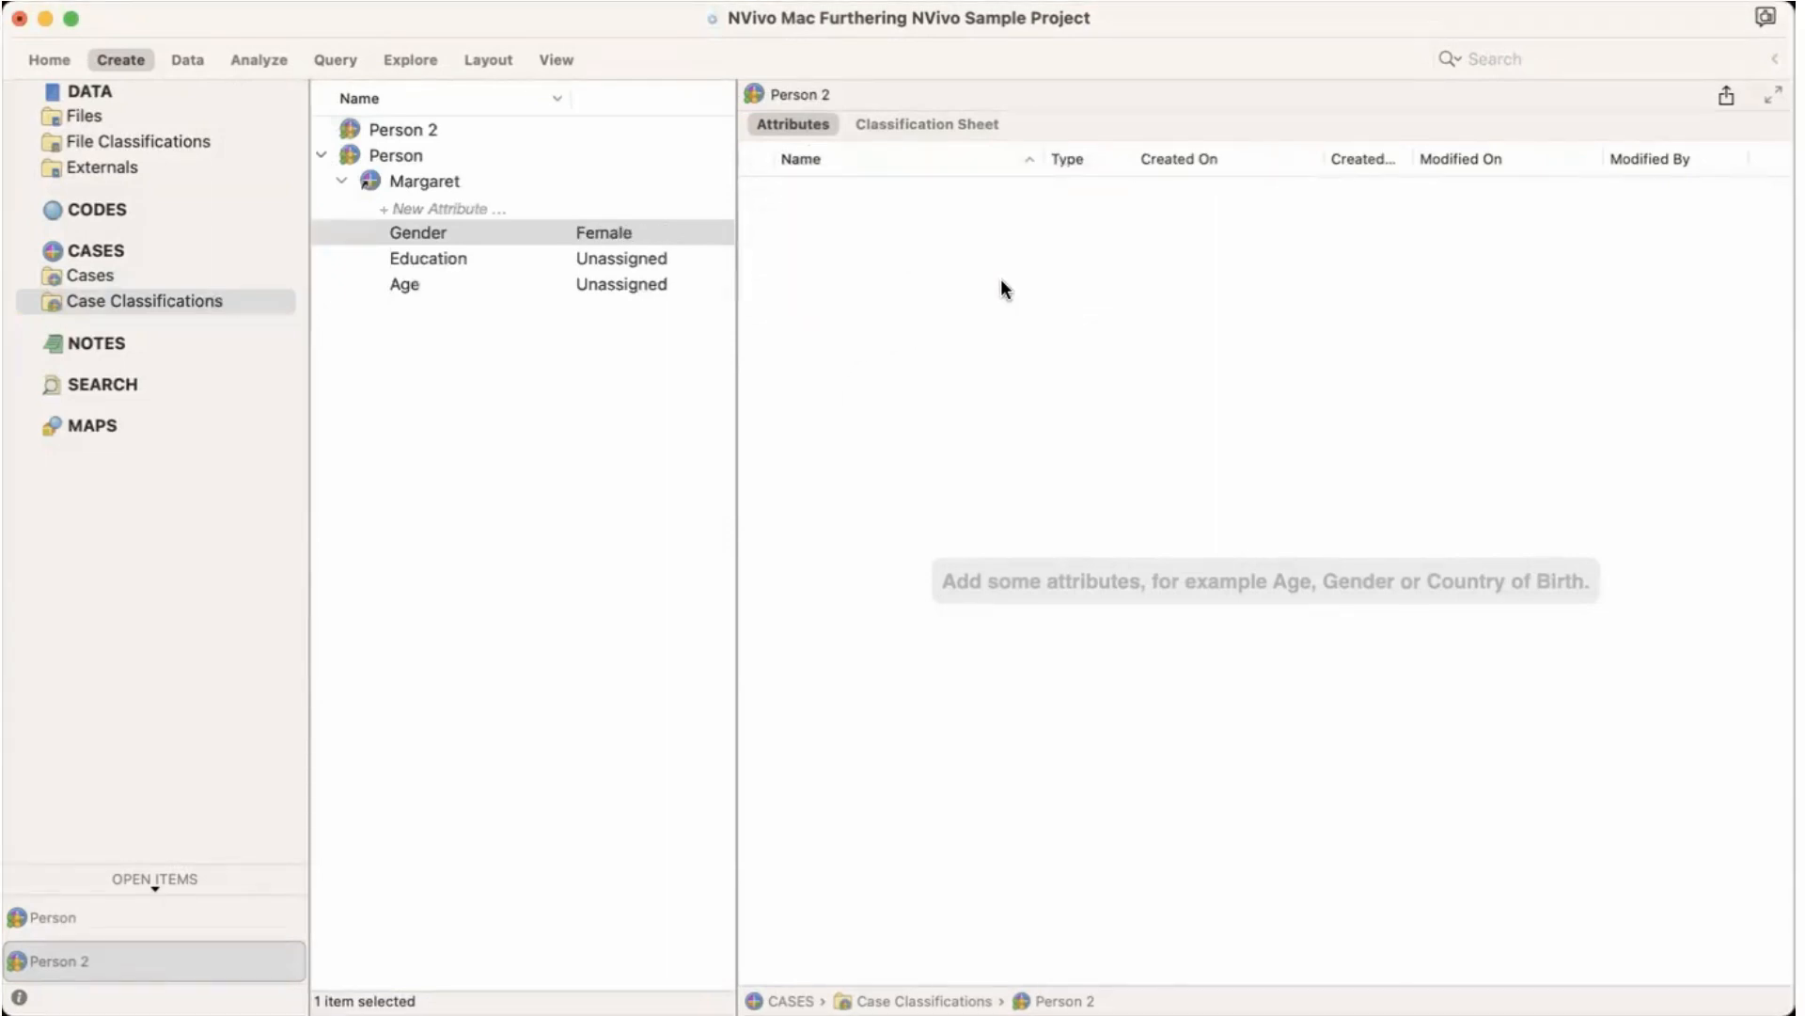
Step: Set the Education attribute of the same case to Postgrad
{"action": "left_click", "coordinate": [615, 258]}
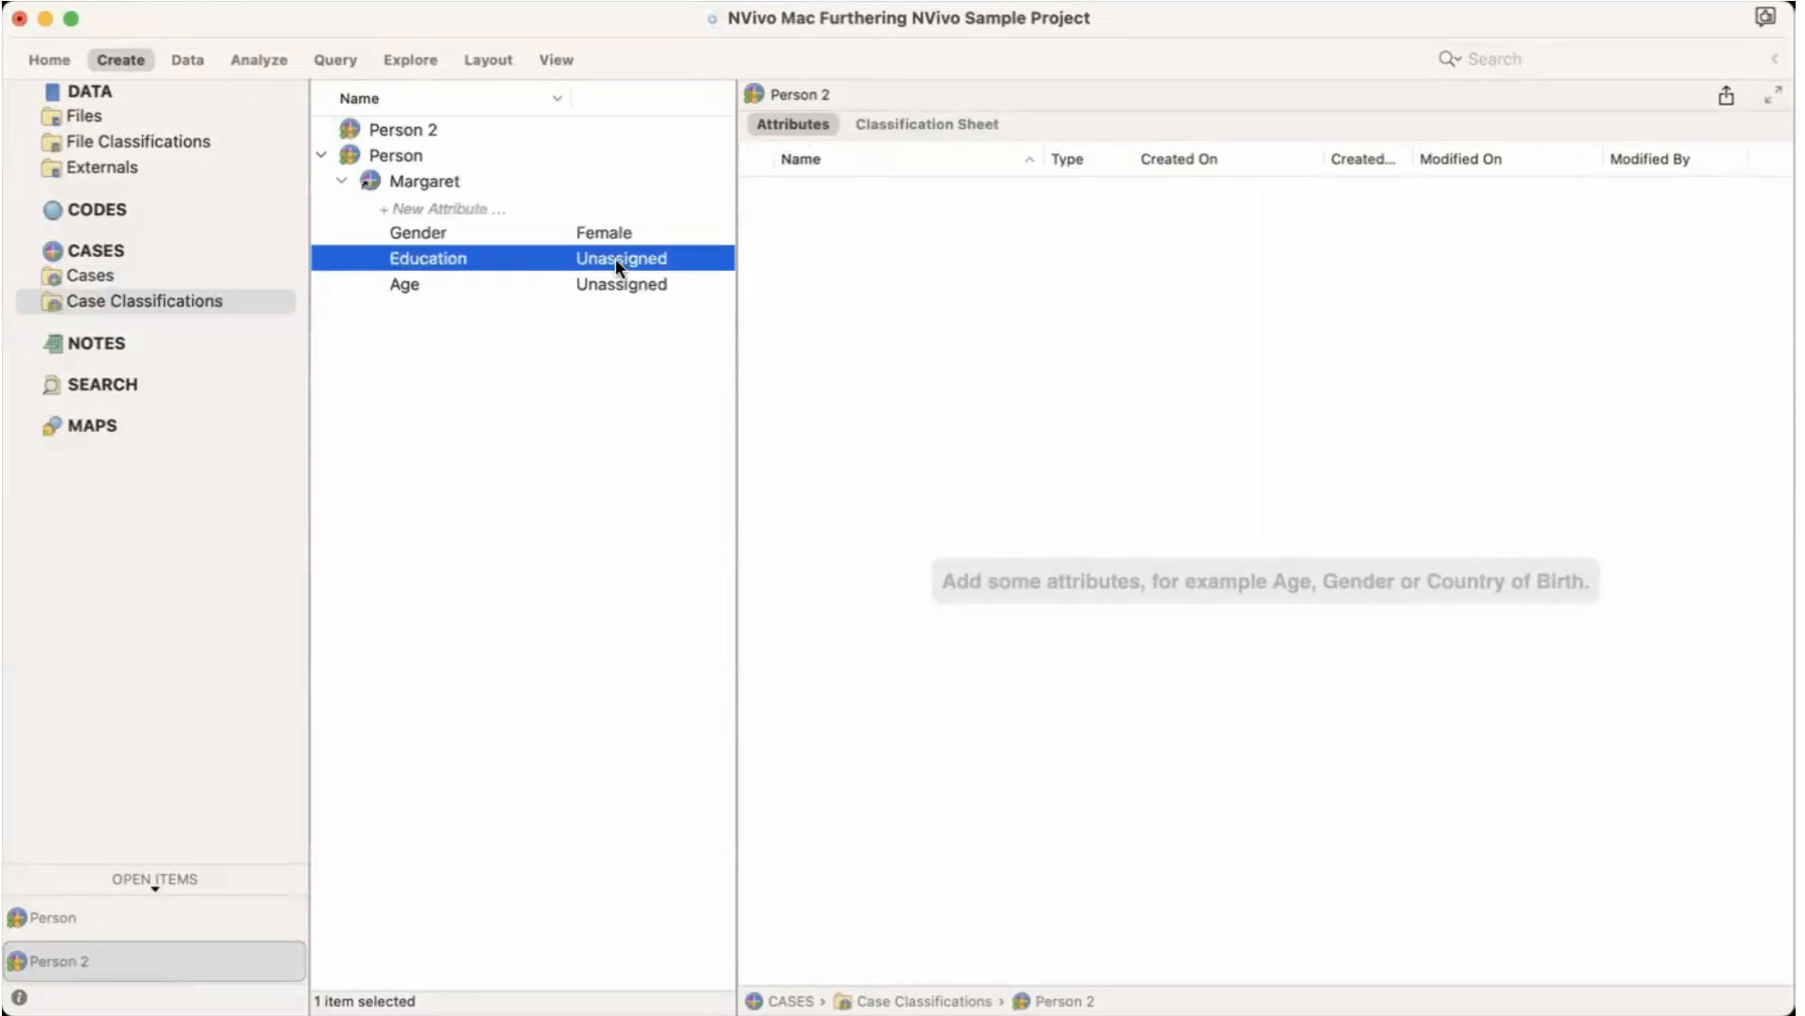
{"action": "left_click", "coordinate": [611, 254]}
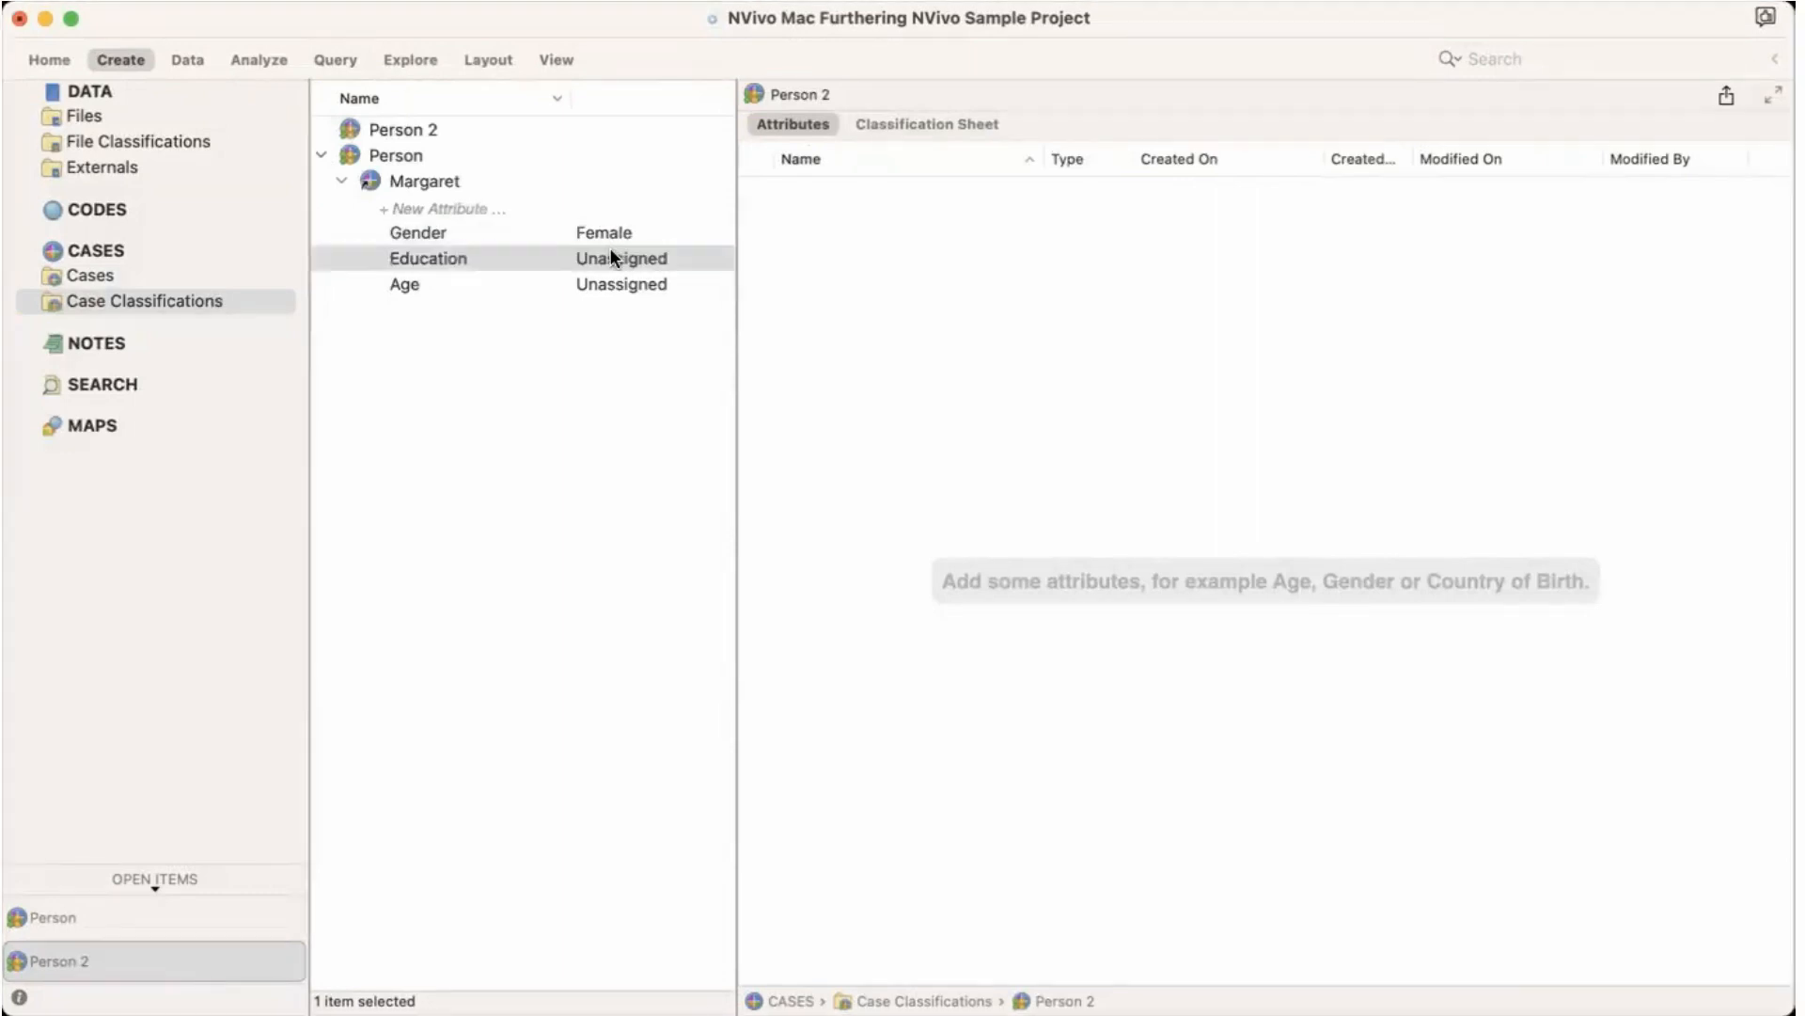
{"action": "left_click", "coordinate": [918, 266]}
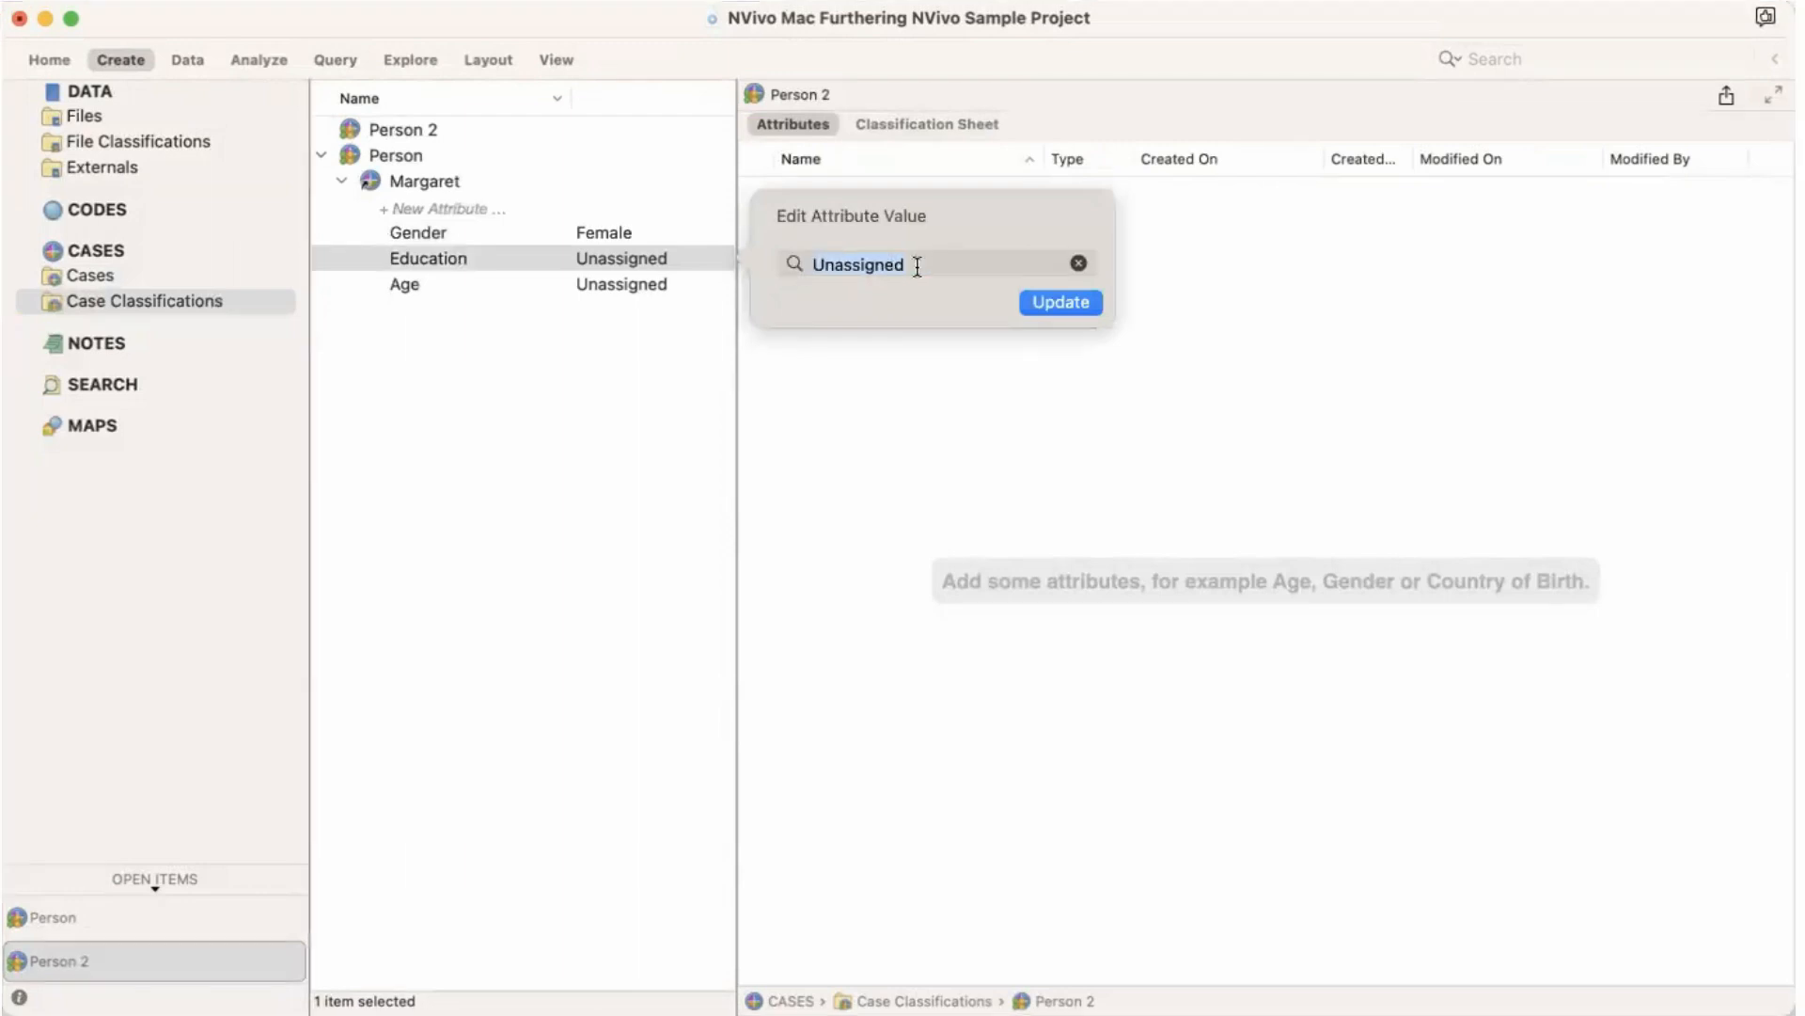
{"action": "left_click", "coordinate": [791, 263]}
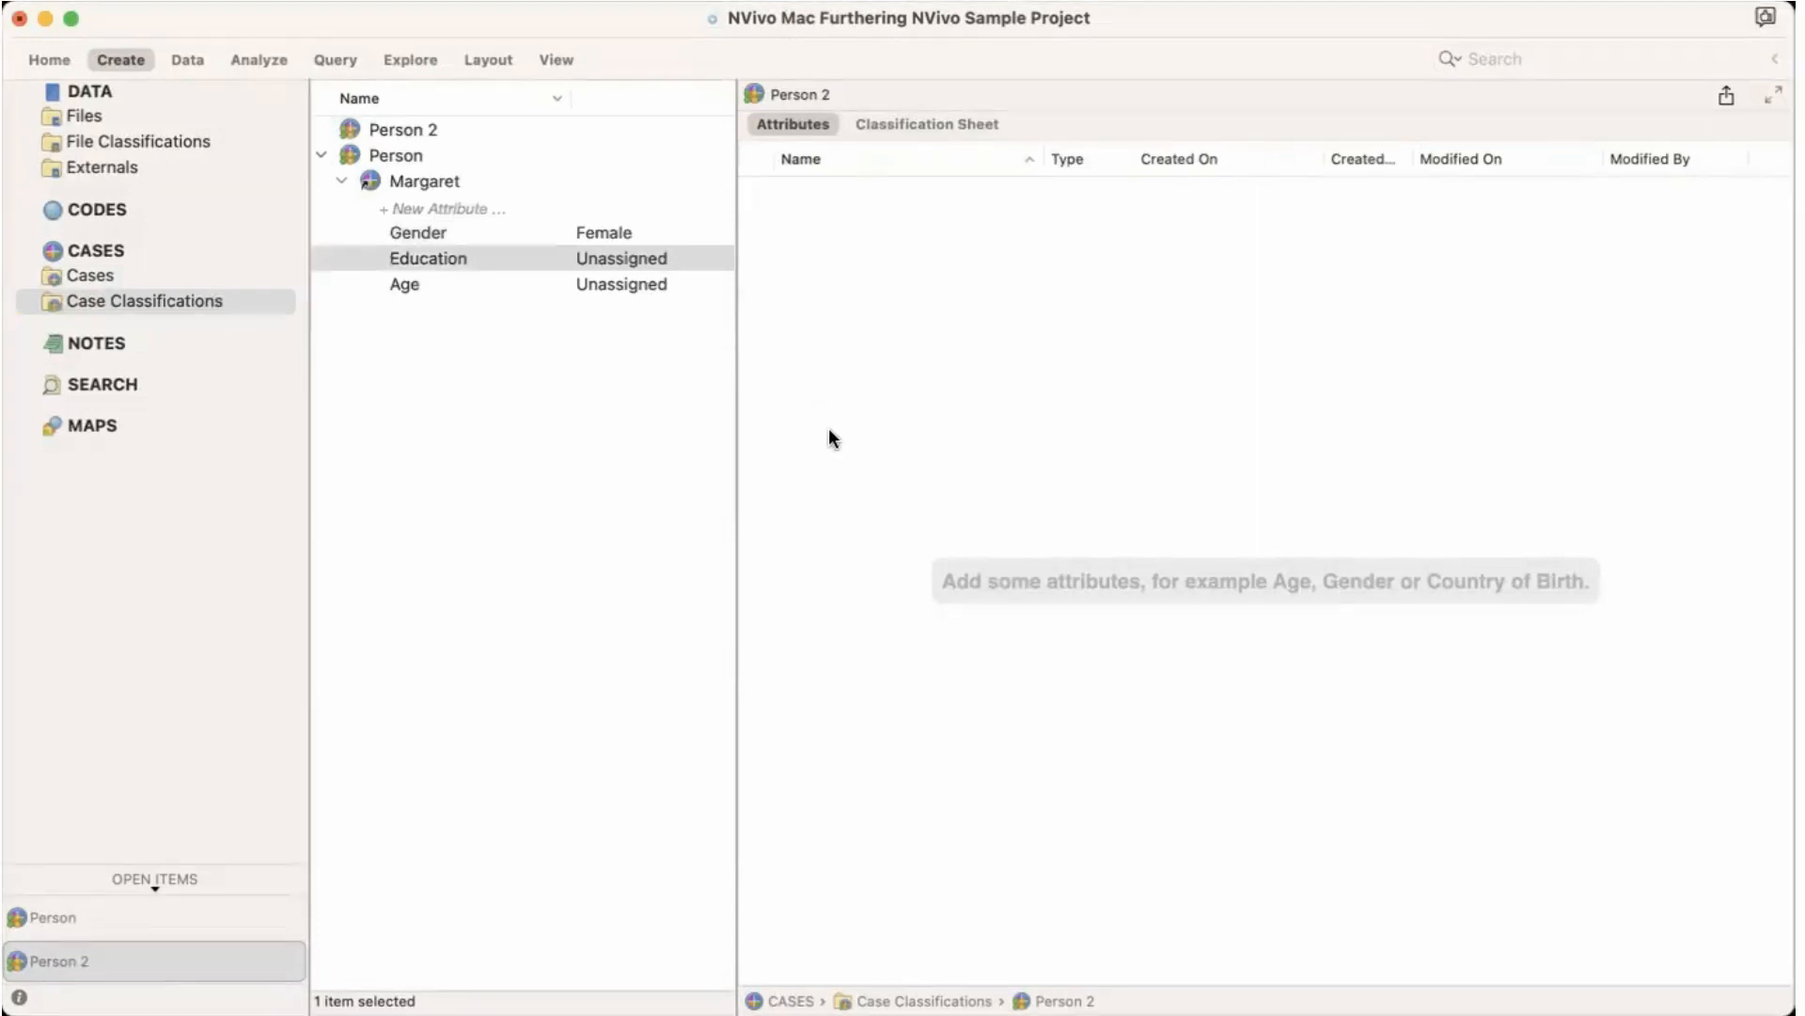
{"action": "left_click", "coordinate": [821, 325]}
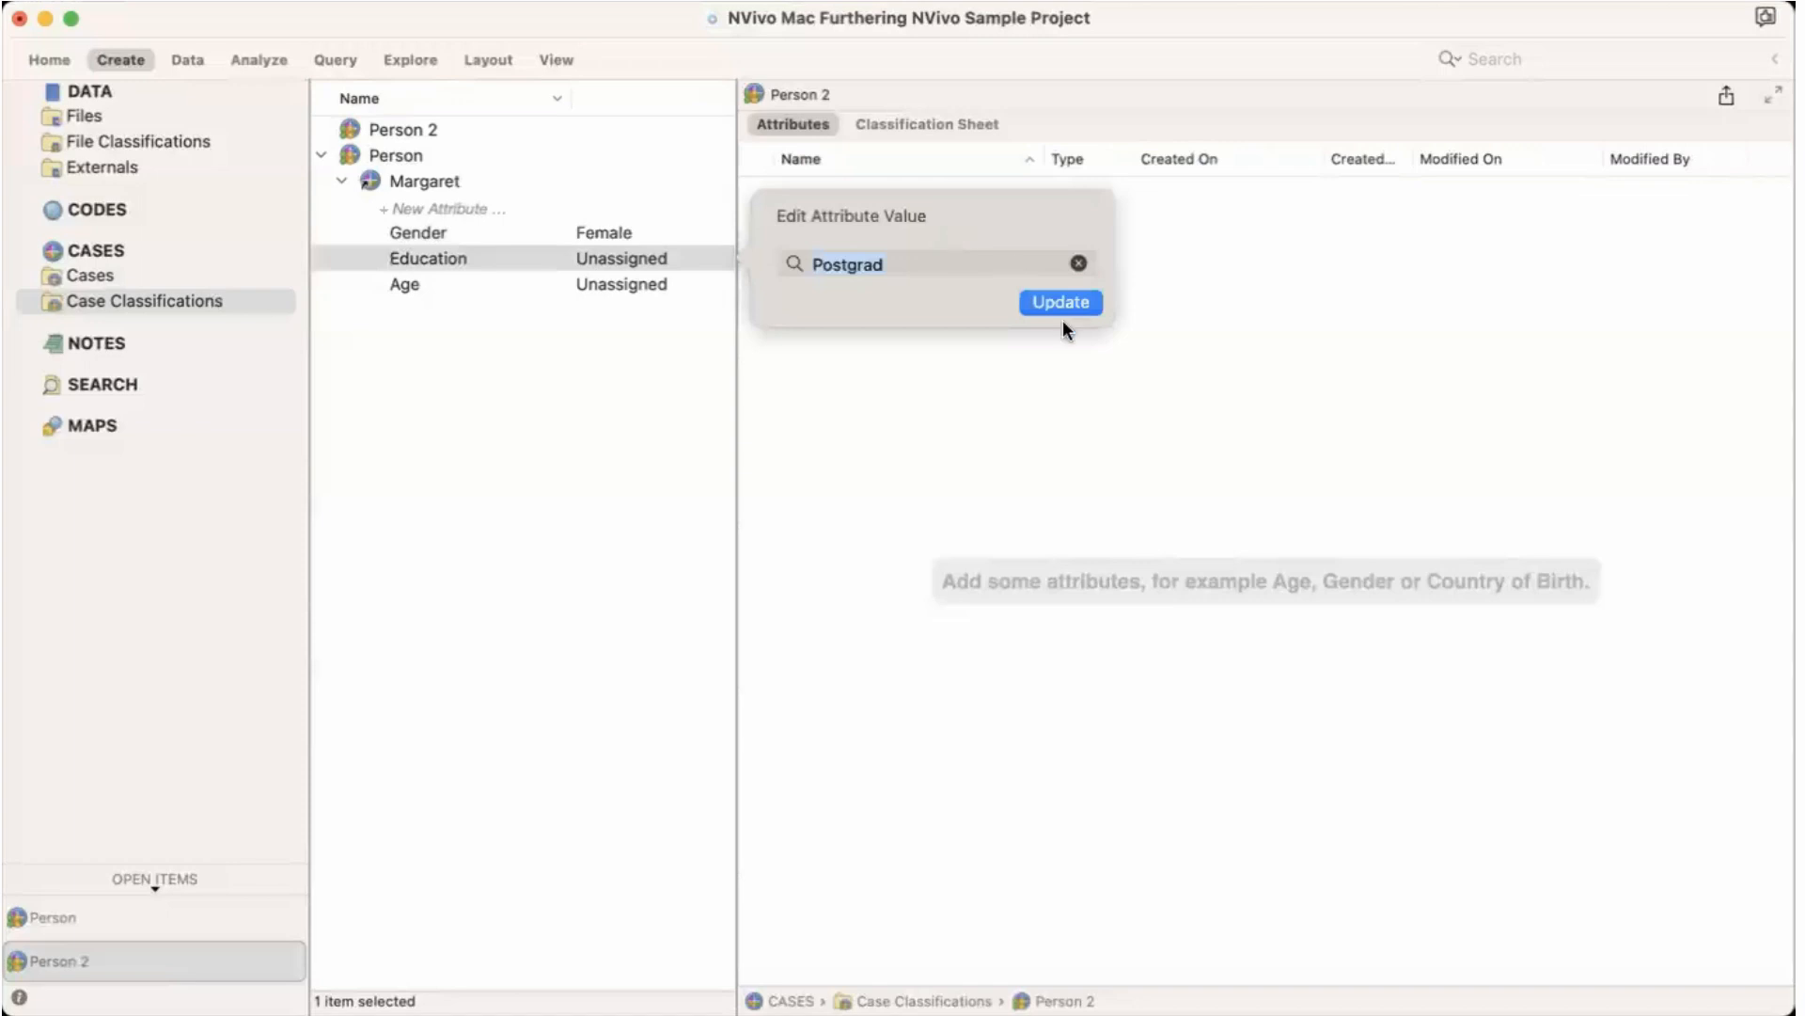
{"action": "left_click", "coordinate": [1060, 302]}
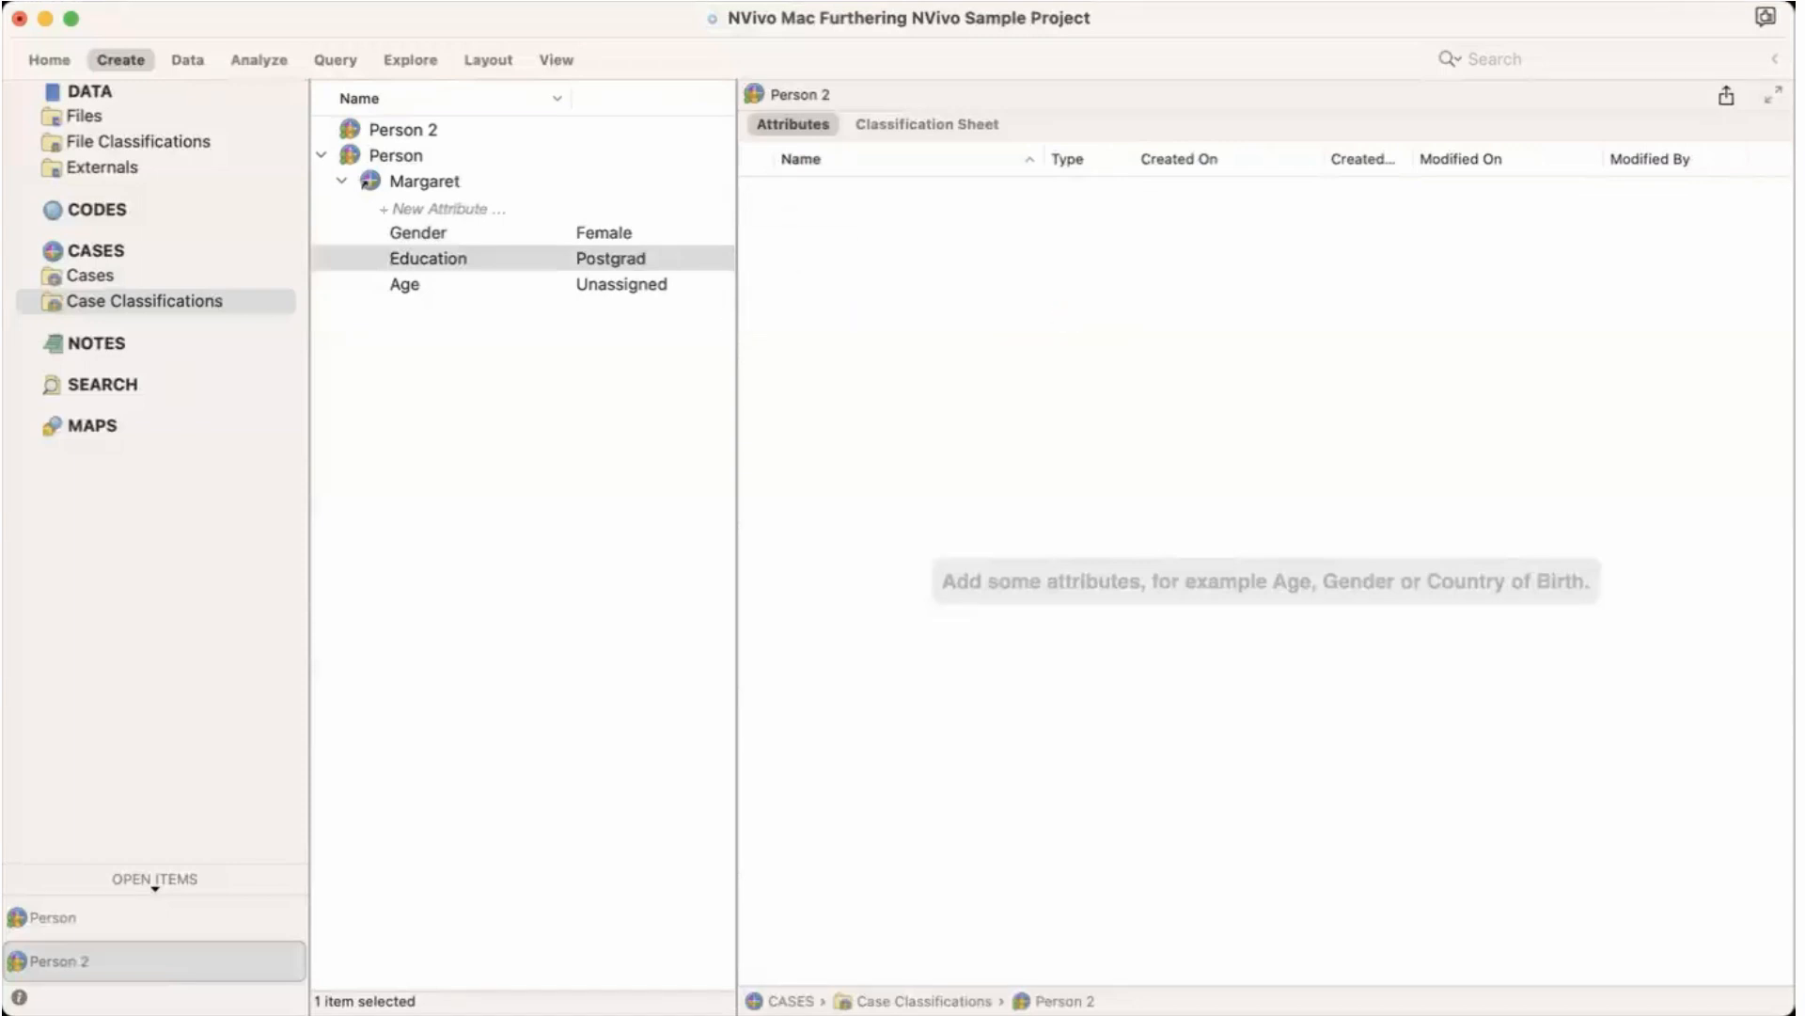
Step: Set the Age attribute of the same case to 40-44
{"action": "left_click", "coordinate": [584, 286]}
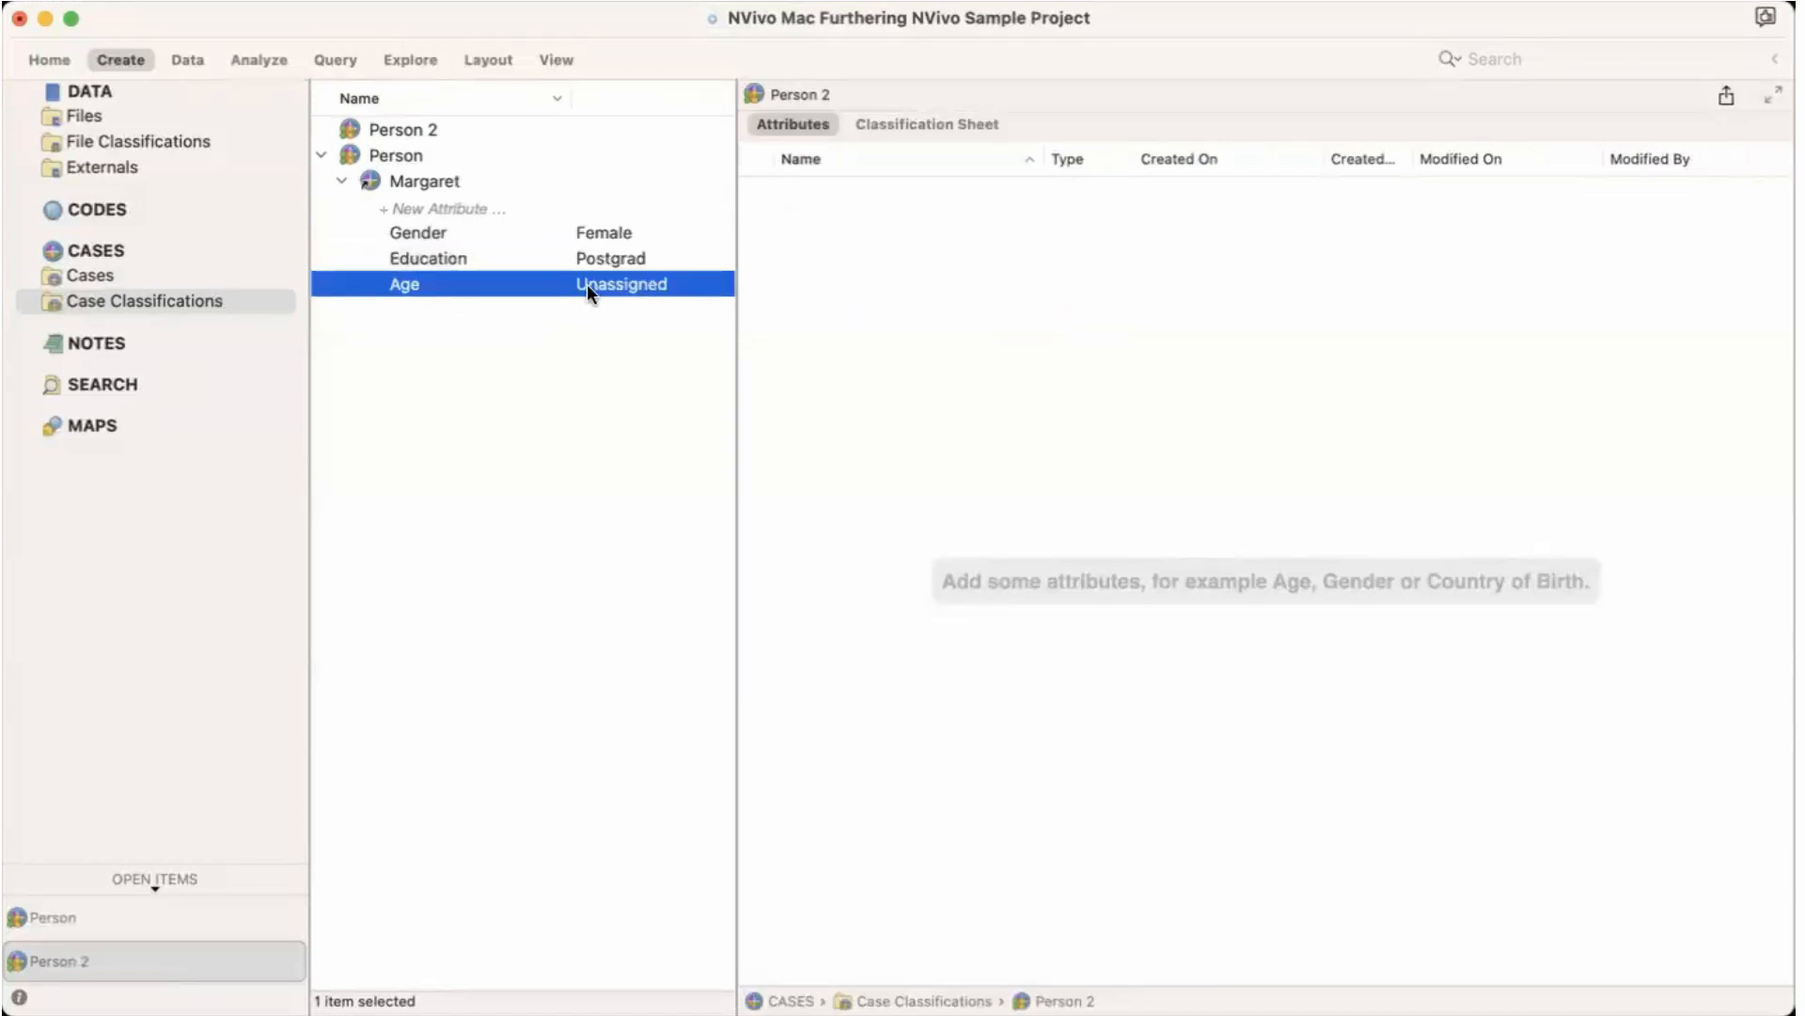
{"action": "left_click", "coordinate": [590, 284]}
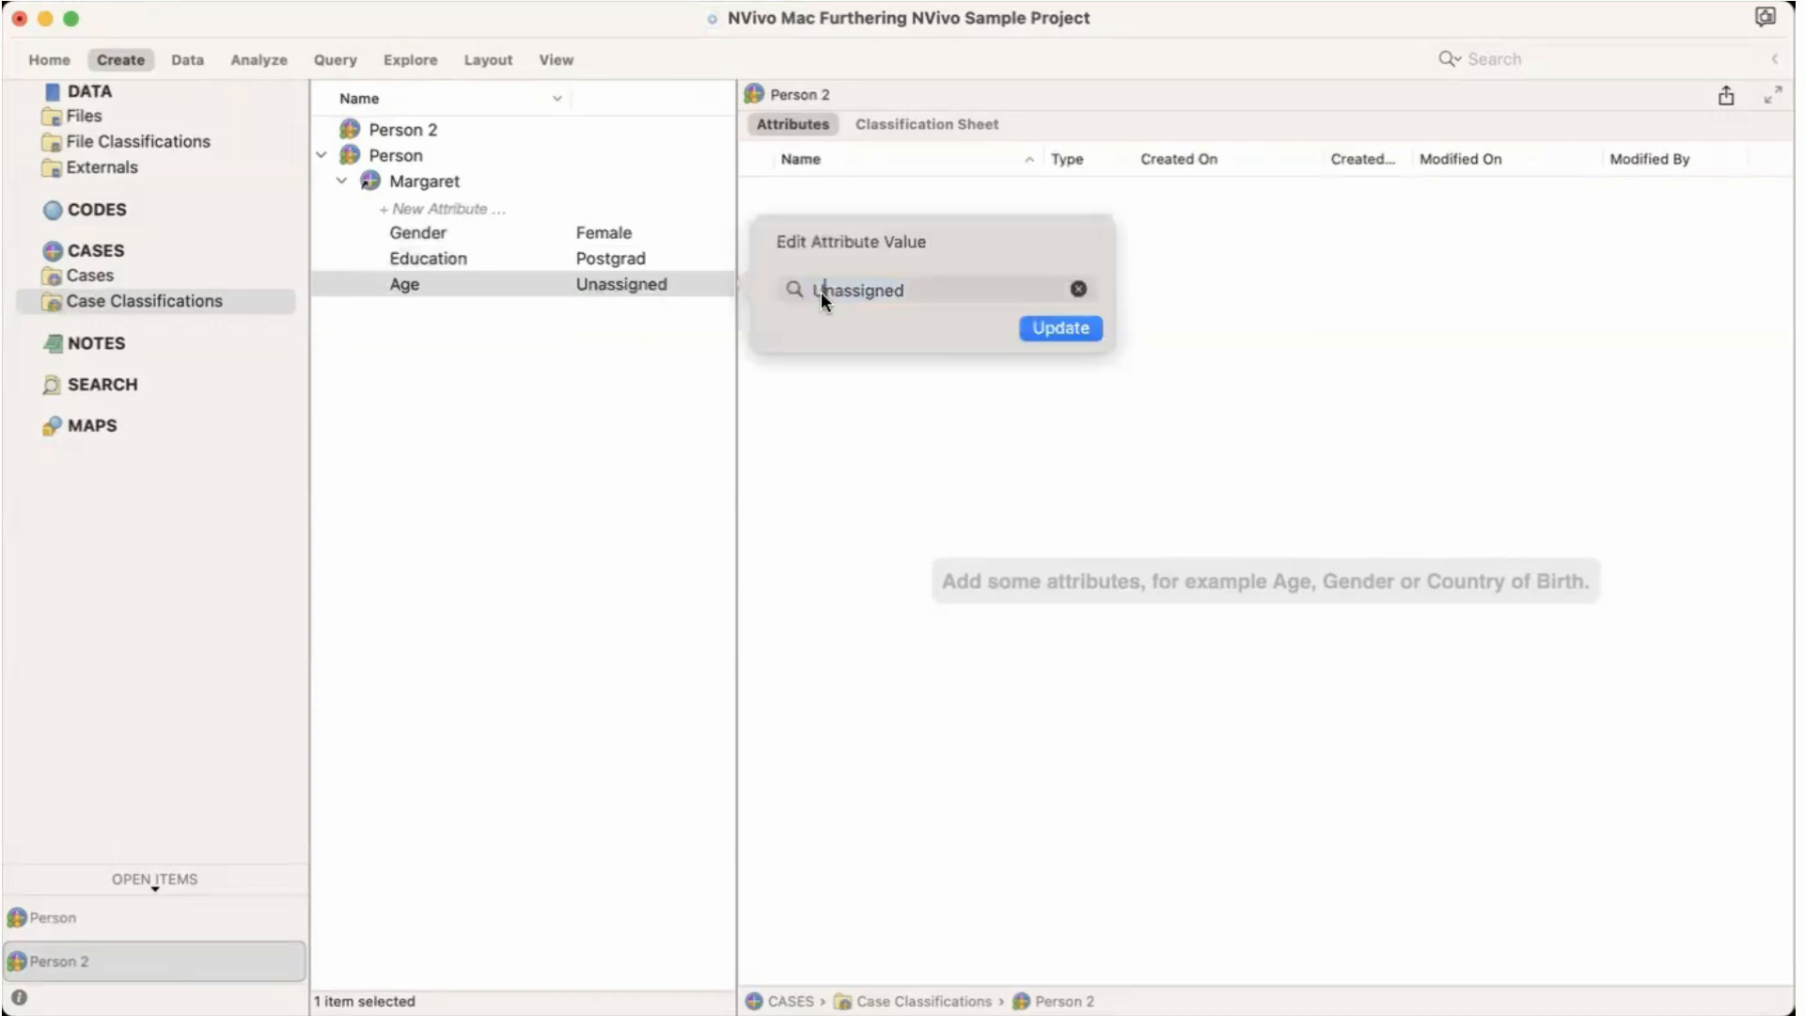
{"action": "left_click", "coordinate": [791, 285]}
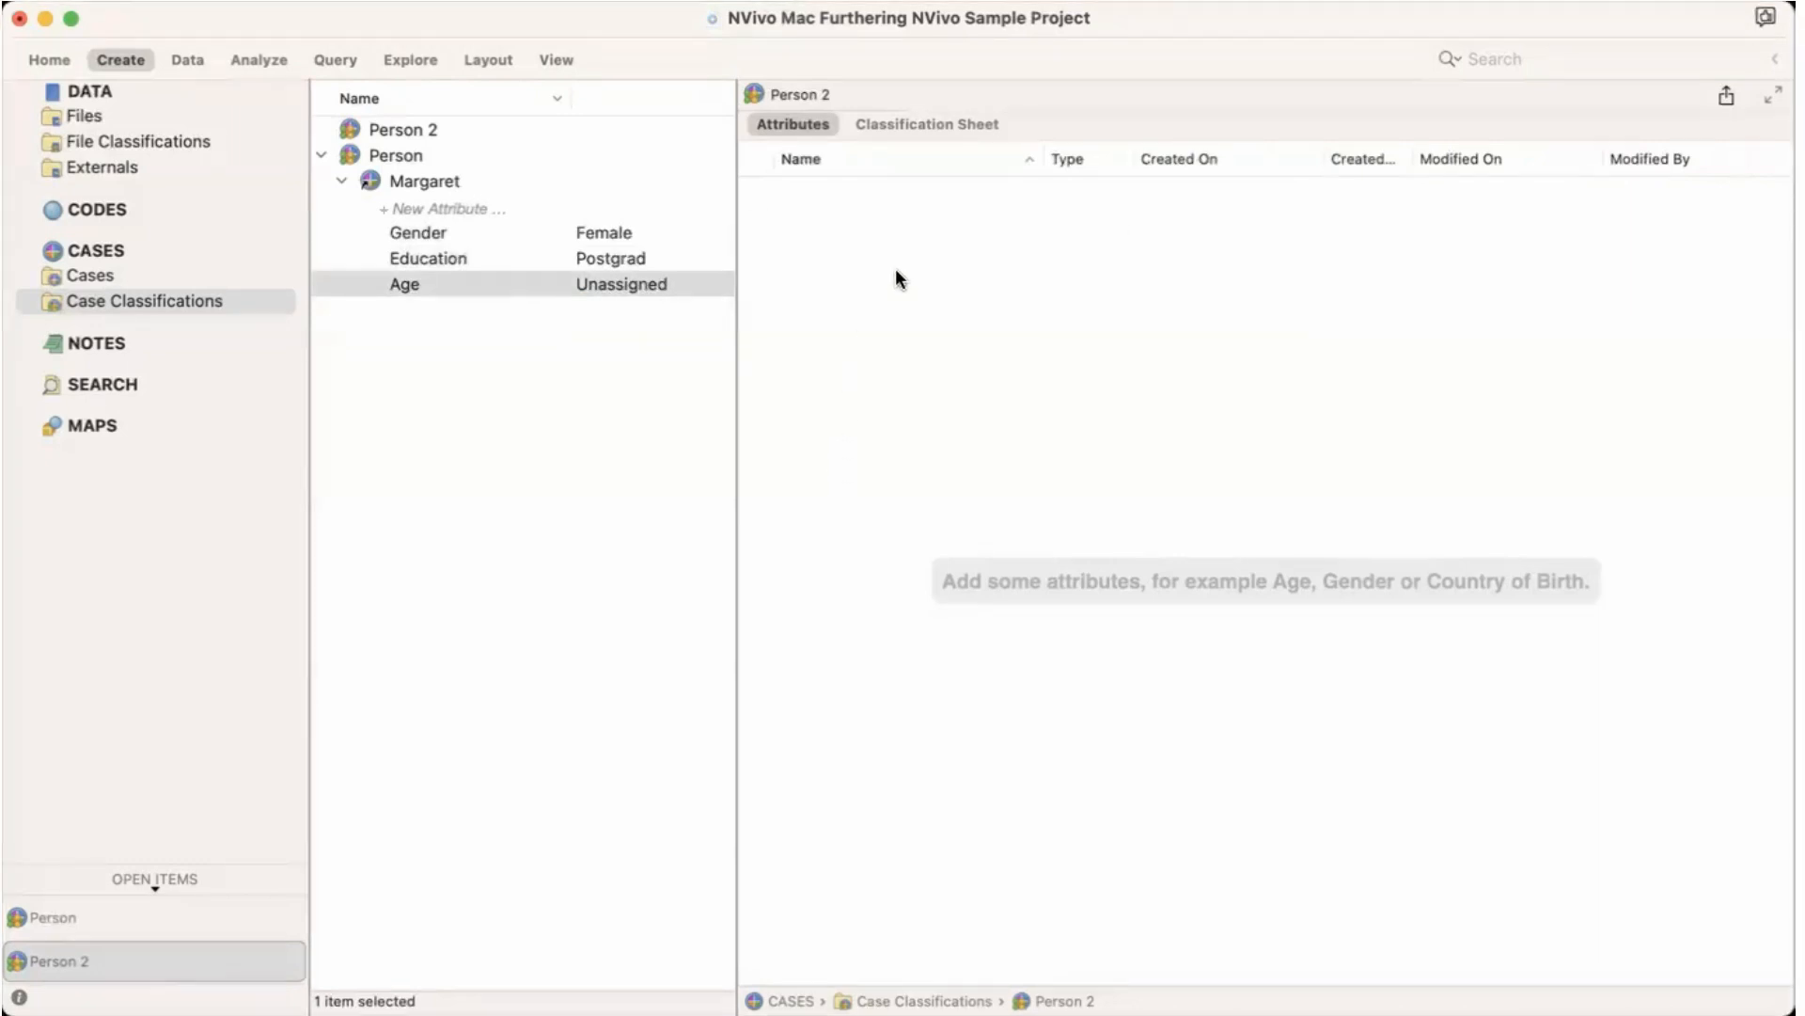
{"action": "left_click", "coordinate": [1060, 327]}
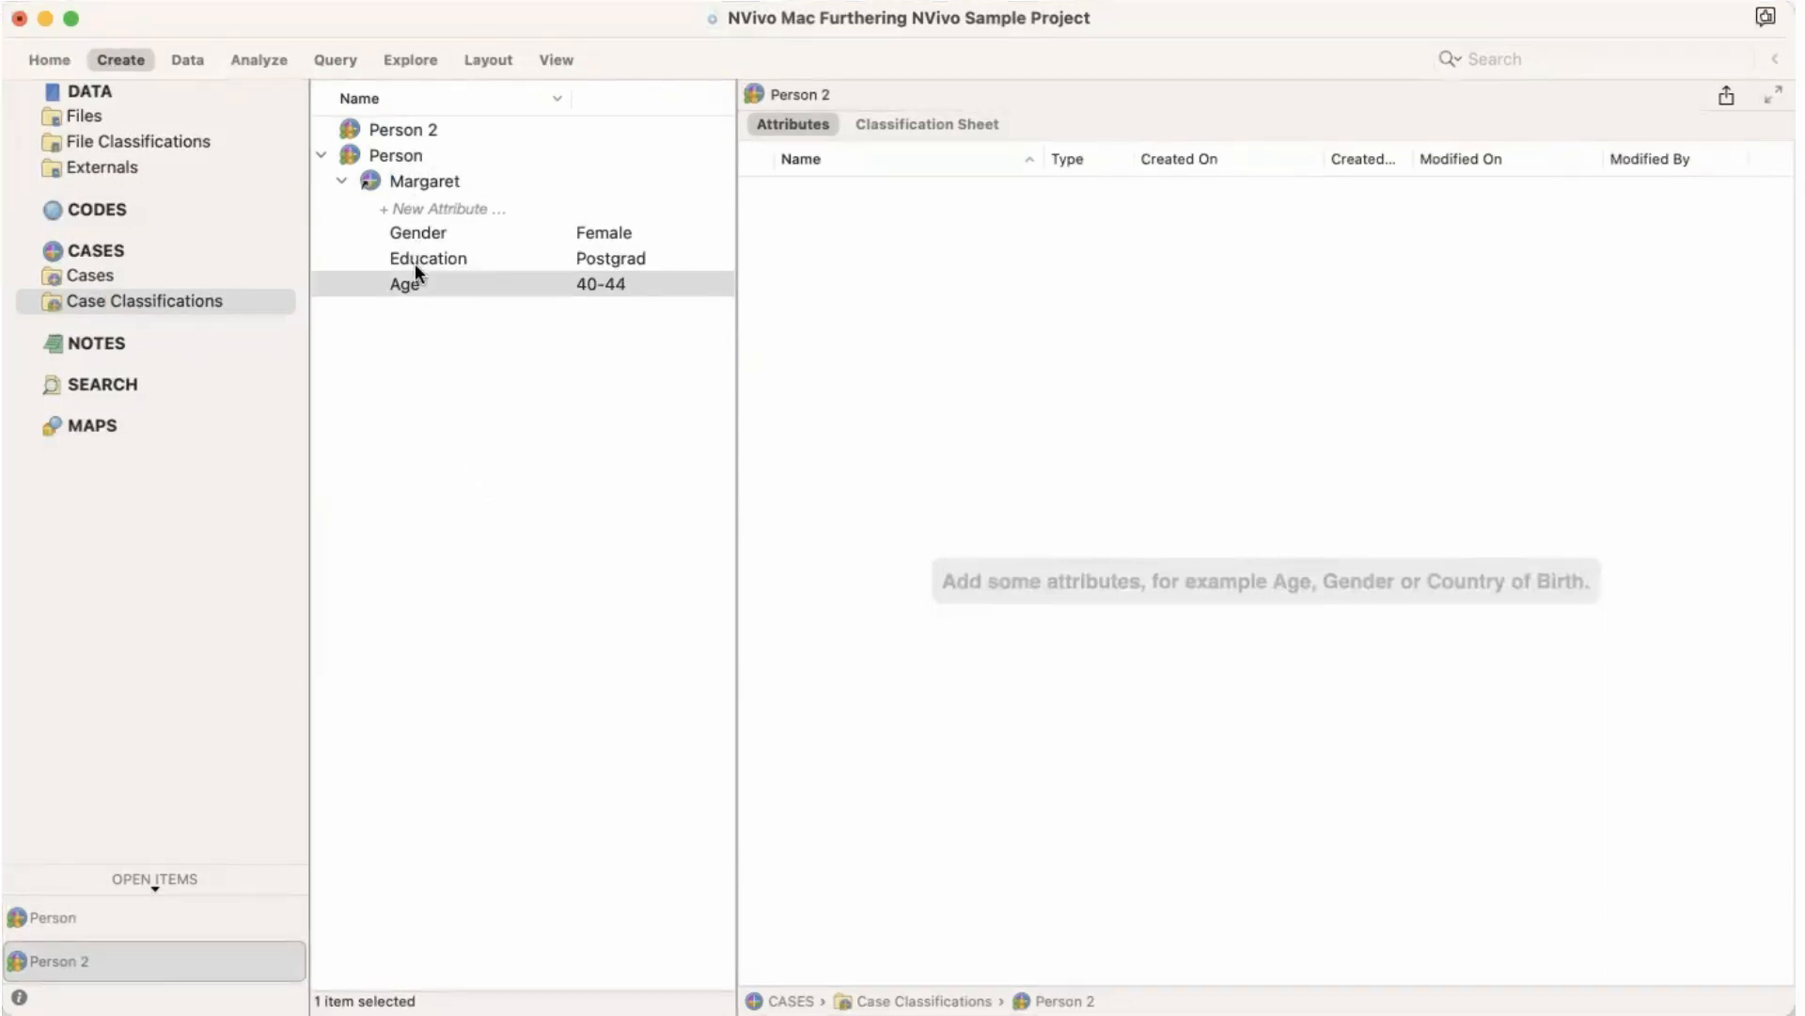
Step: Open the case and the Person classification, and examine the attribute values in Person's classification sheet
{"action": "left_click", "coordinate": [398, 158]}
{"action": "left_click", "coordinate": [399, 158]}
{"action": "left_click", "coordinate": [423, 182]}
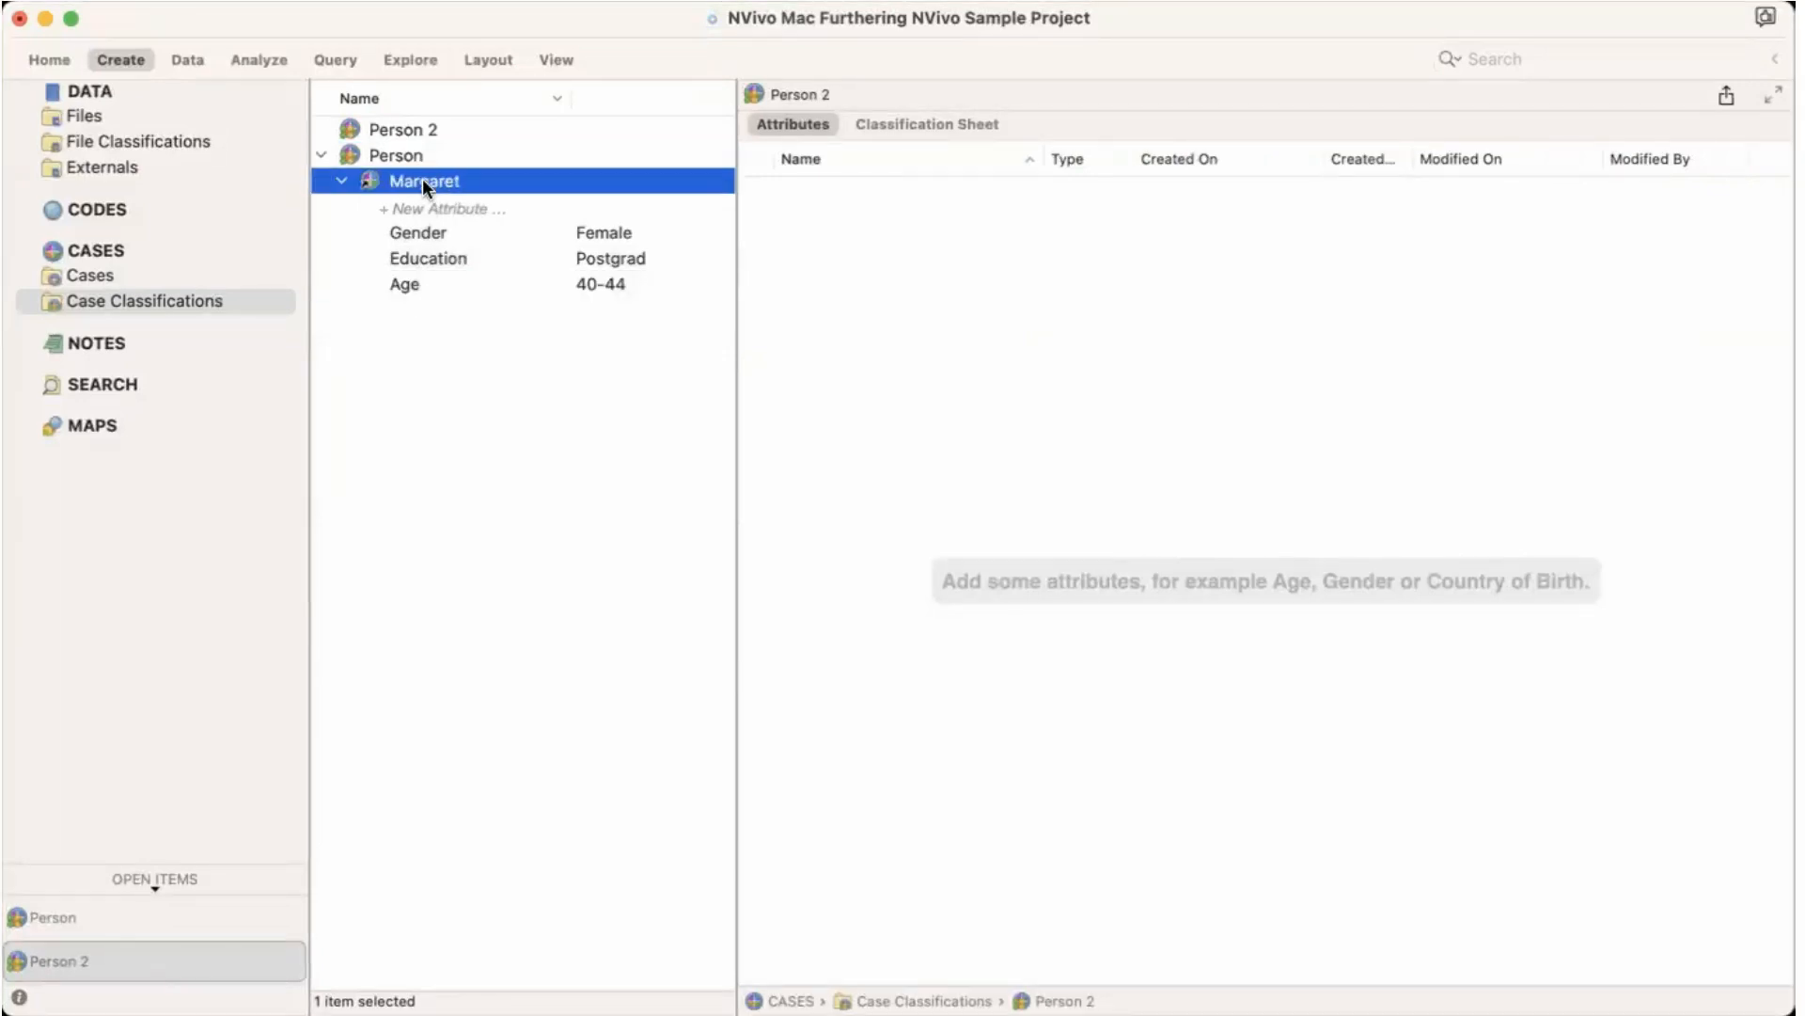
{"action": "left_click", "coordinate": [935, 130]}
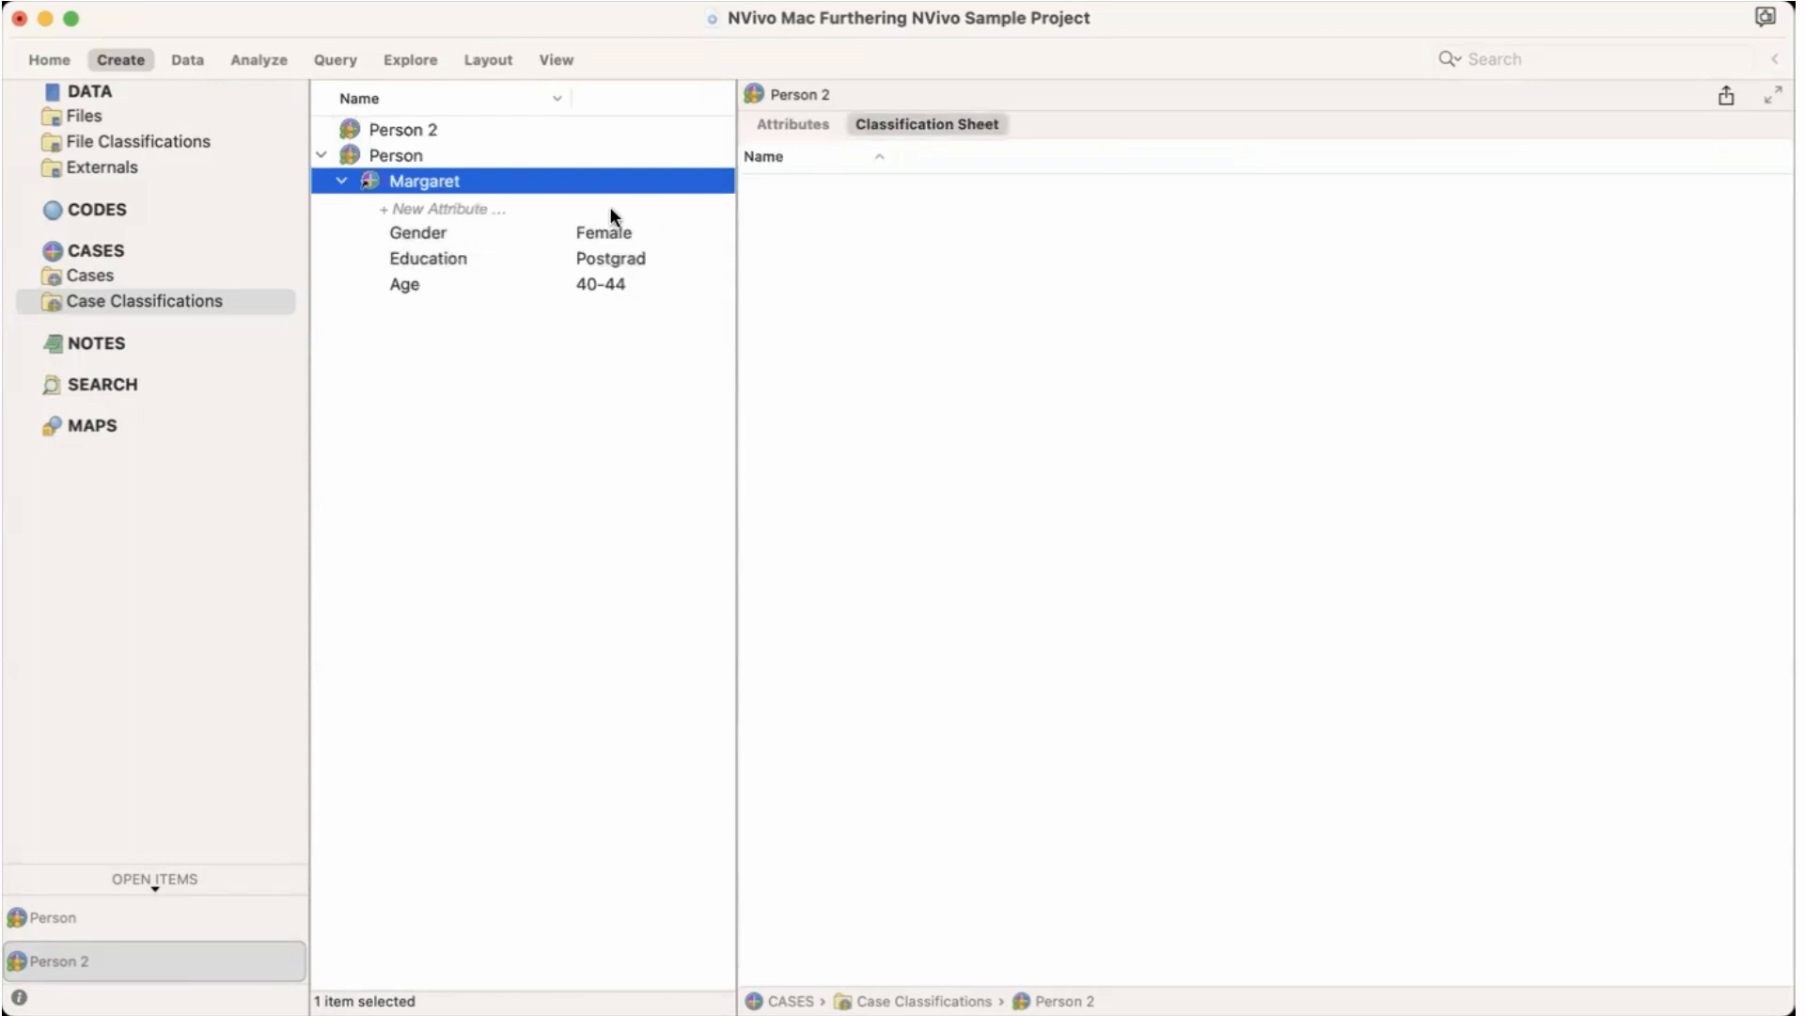
{"action": "left_click", "coordinate": [343, 180]}
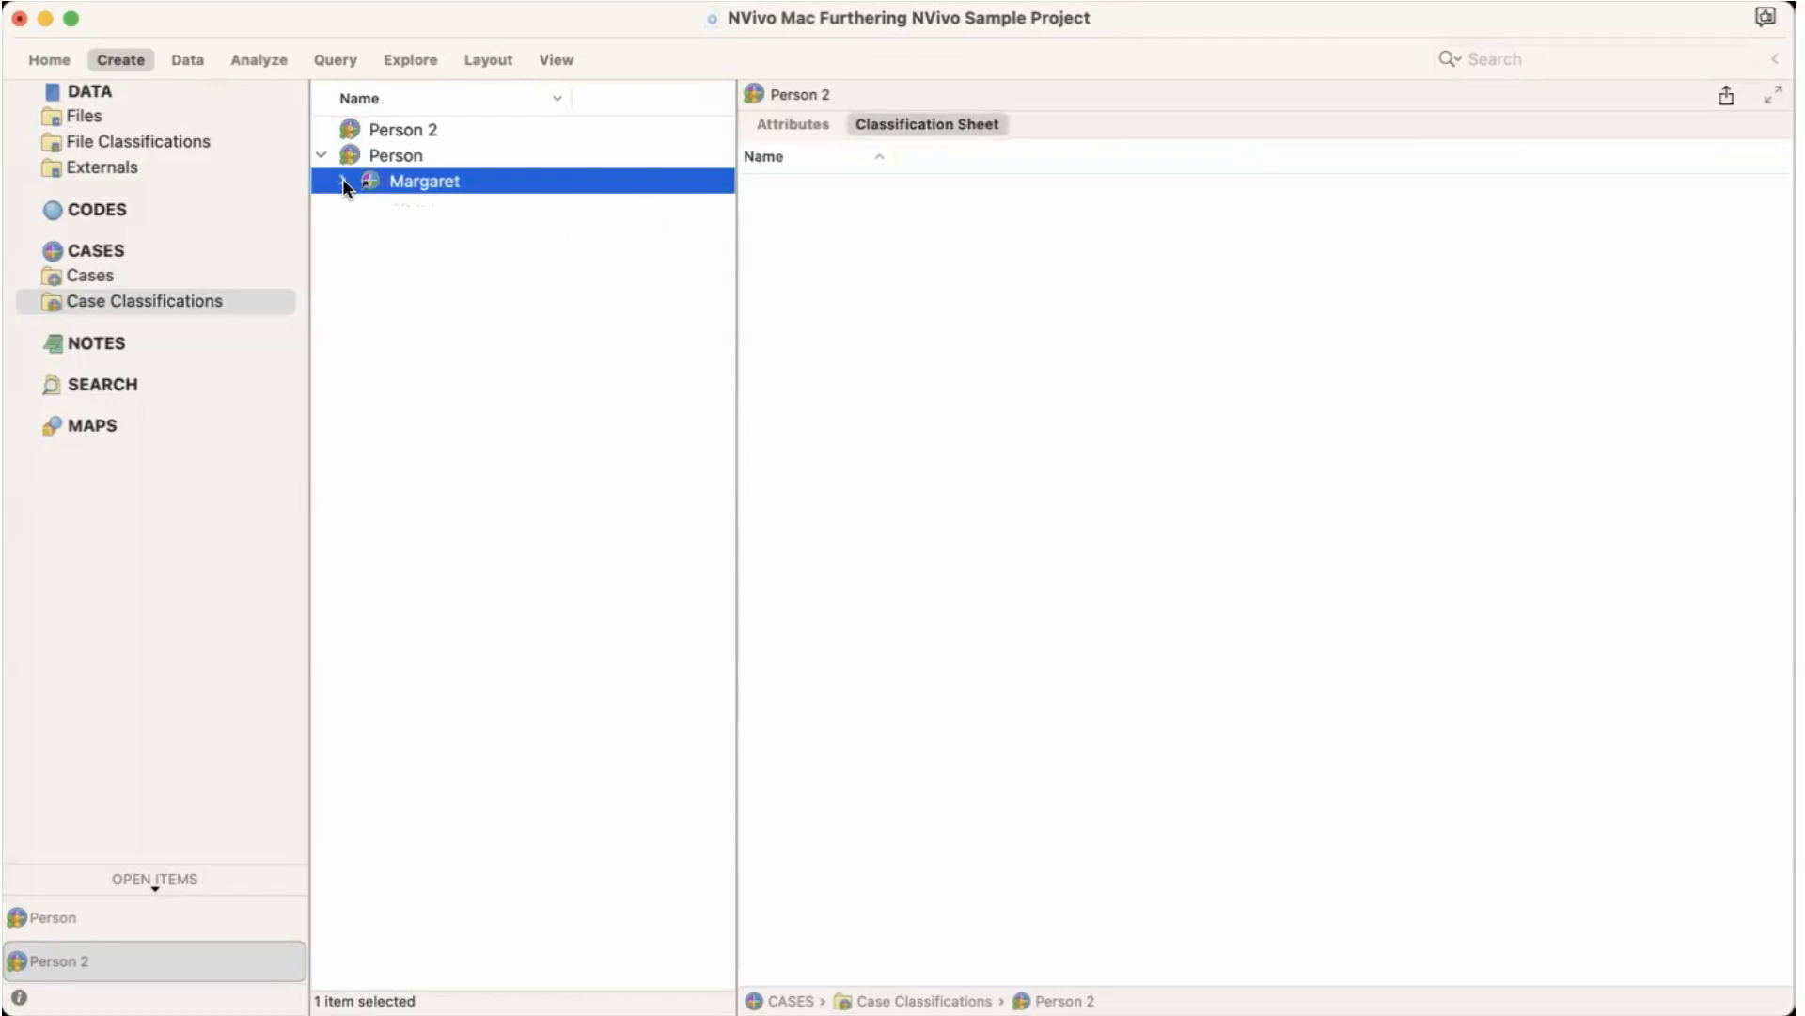
{"action": "double_click", "coordinate": [437, 184]}
{"action": "double_click", "coordinate": [404, 152]}
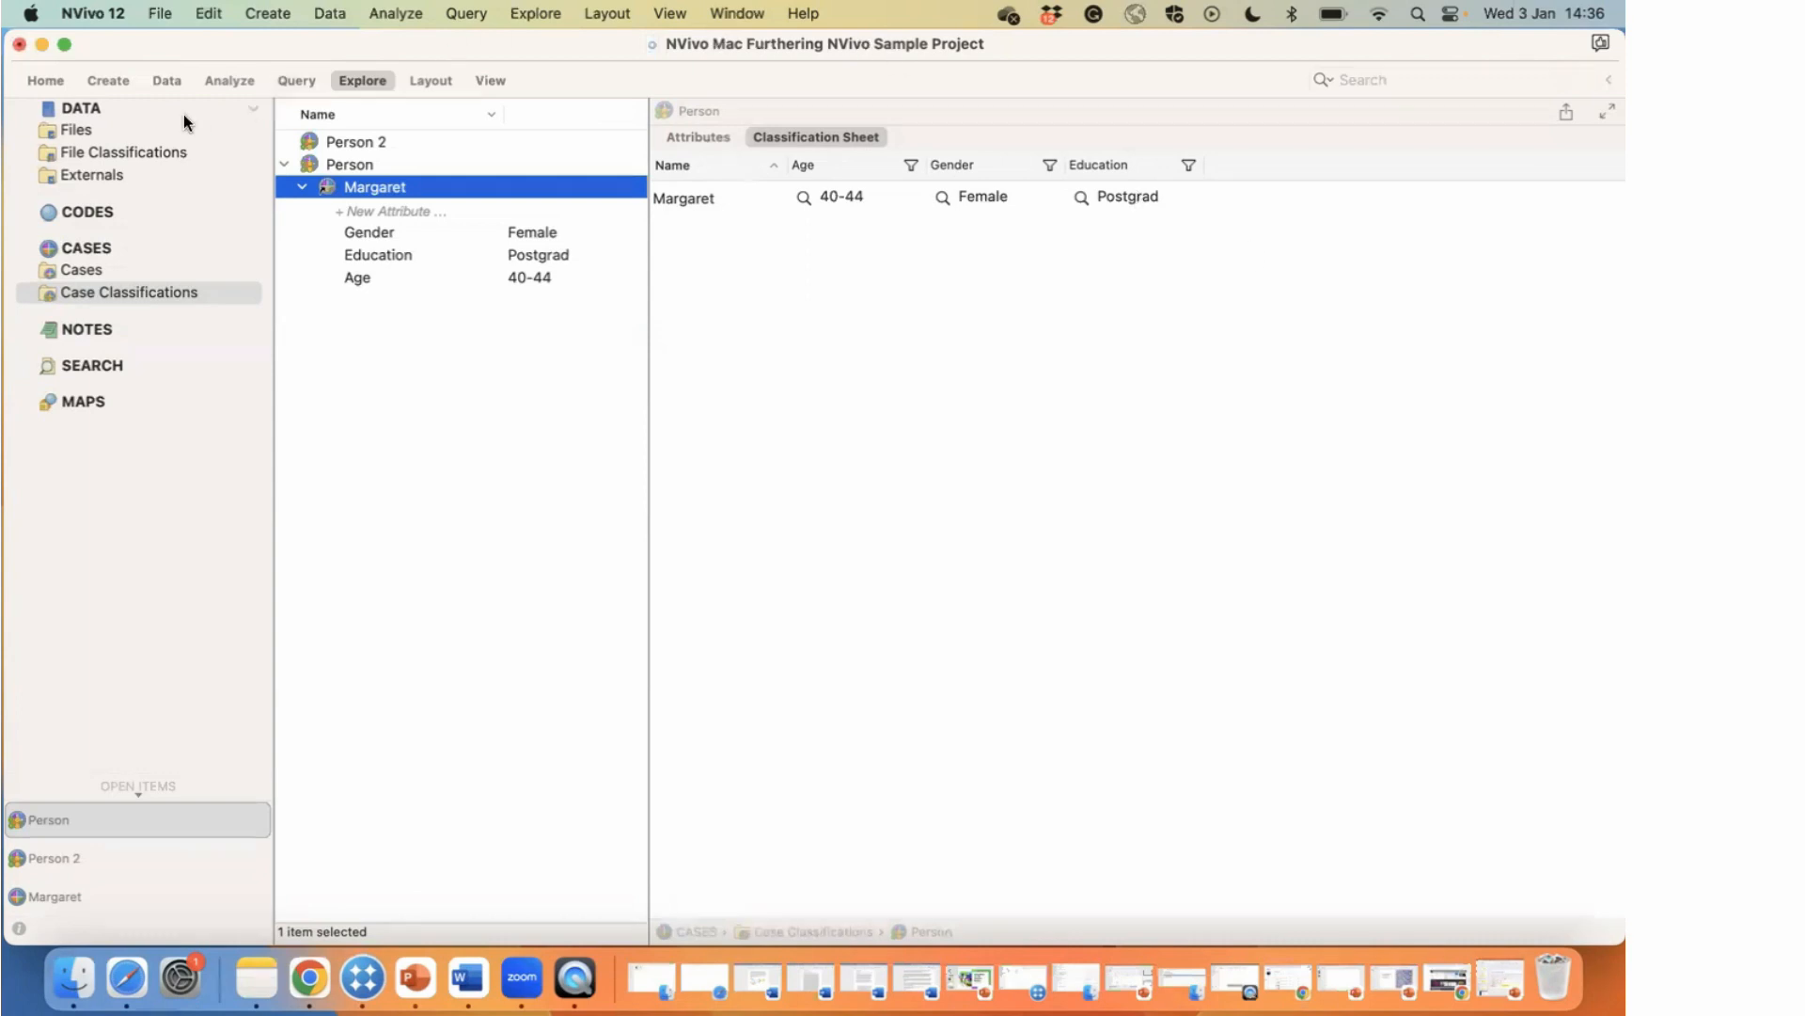
Step: Review the project's Files list, select its last file, and return to the Case Classifications list
{"action": "left_click", "coordinate": [104, 130]}
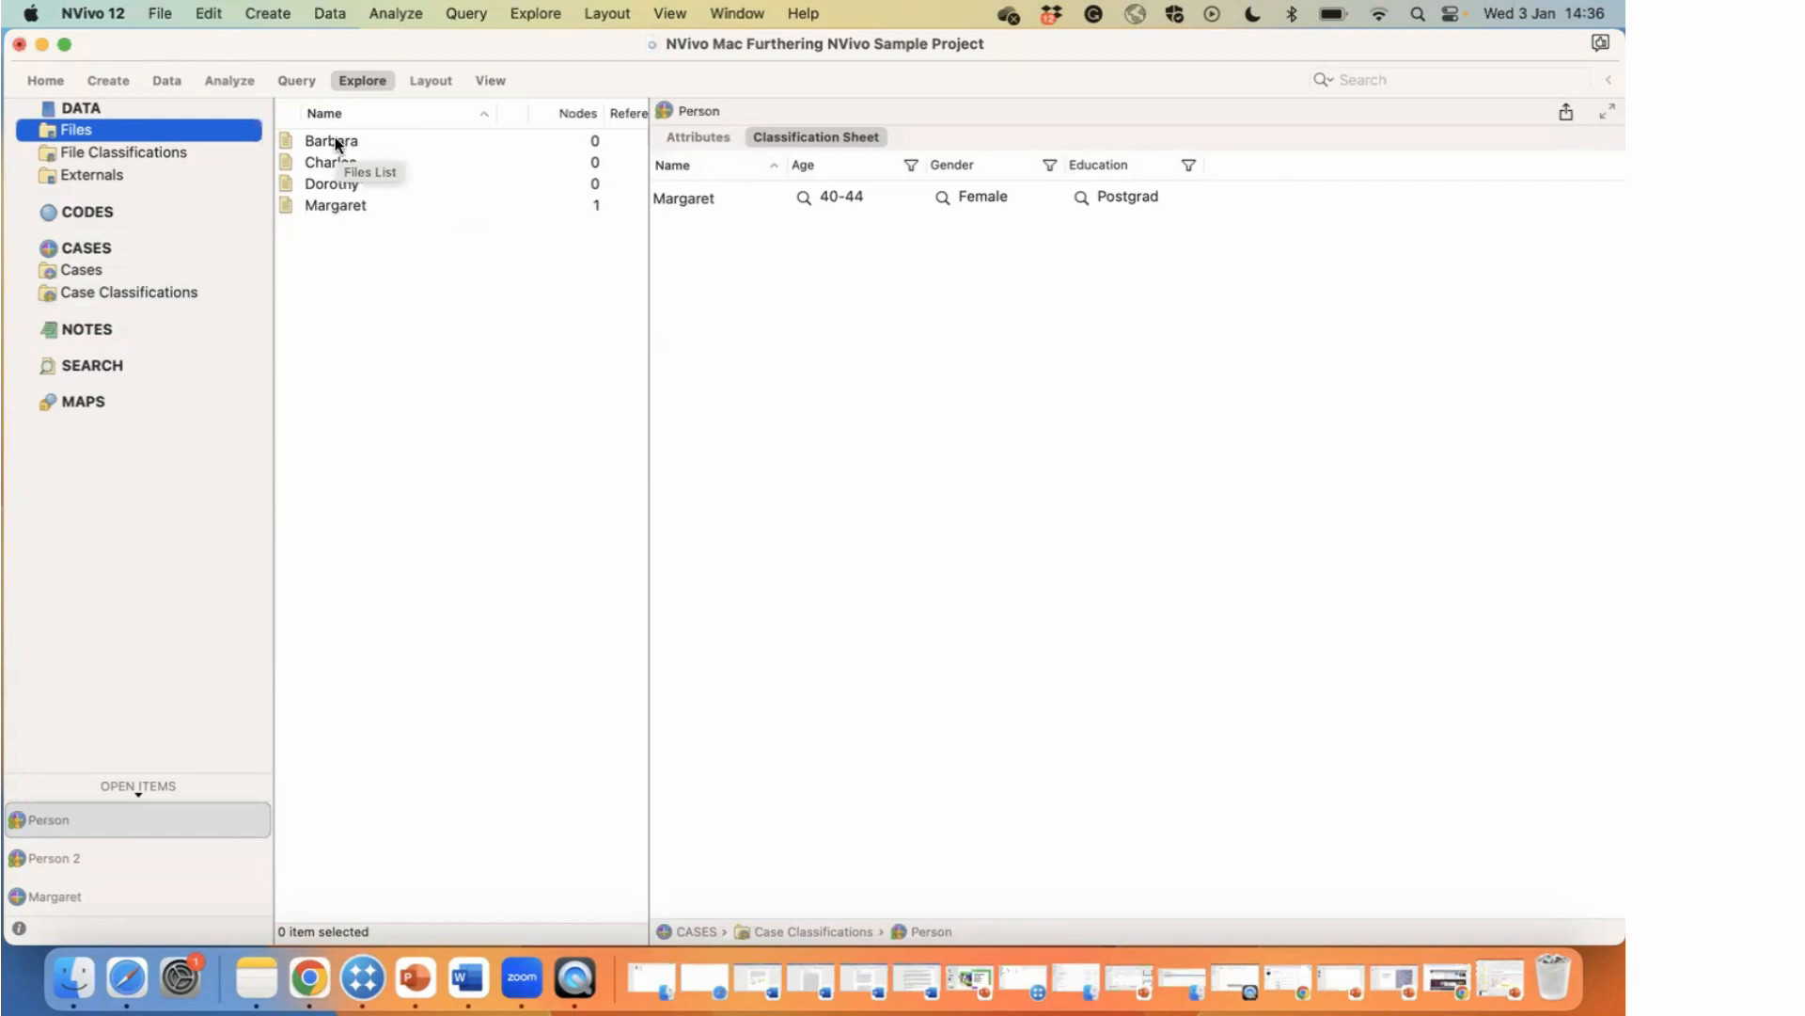
{"action": "left_click", "coordinate": [336, 206]}
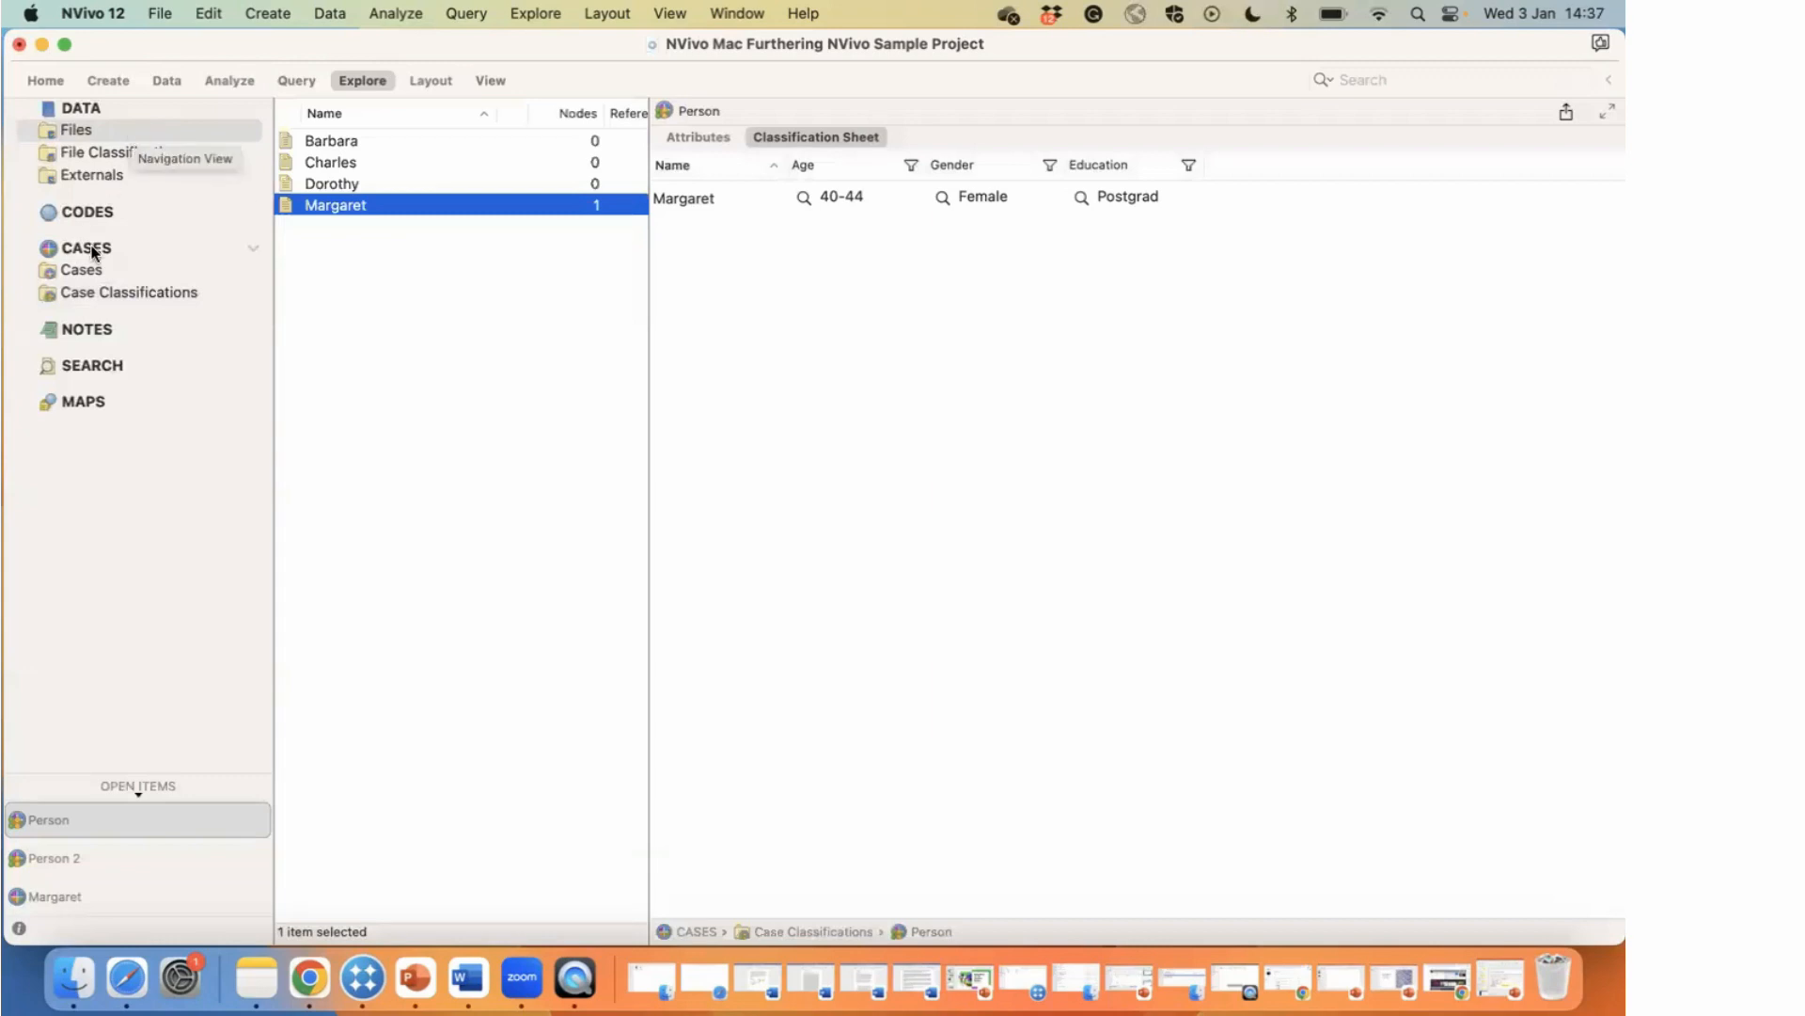
{"action": "left_click", "coordinate": [98, 293]}
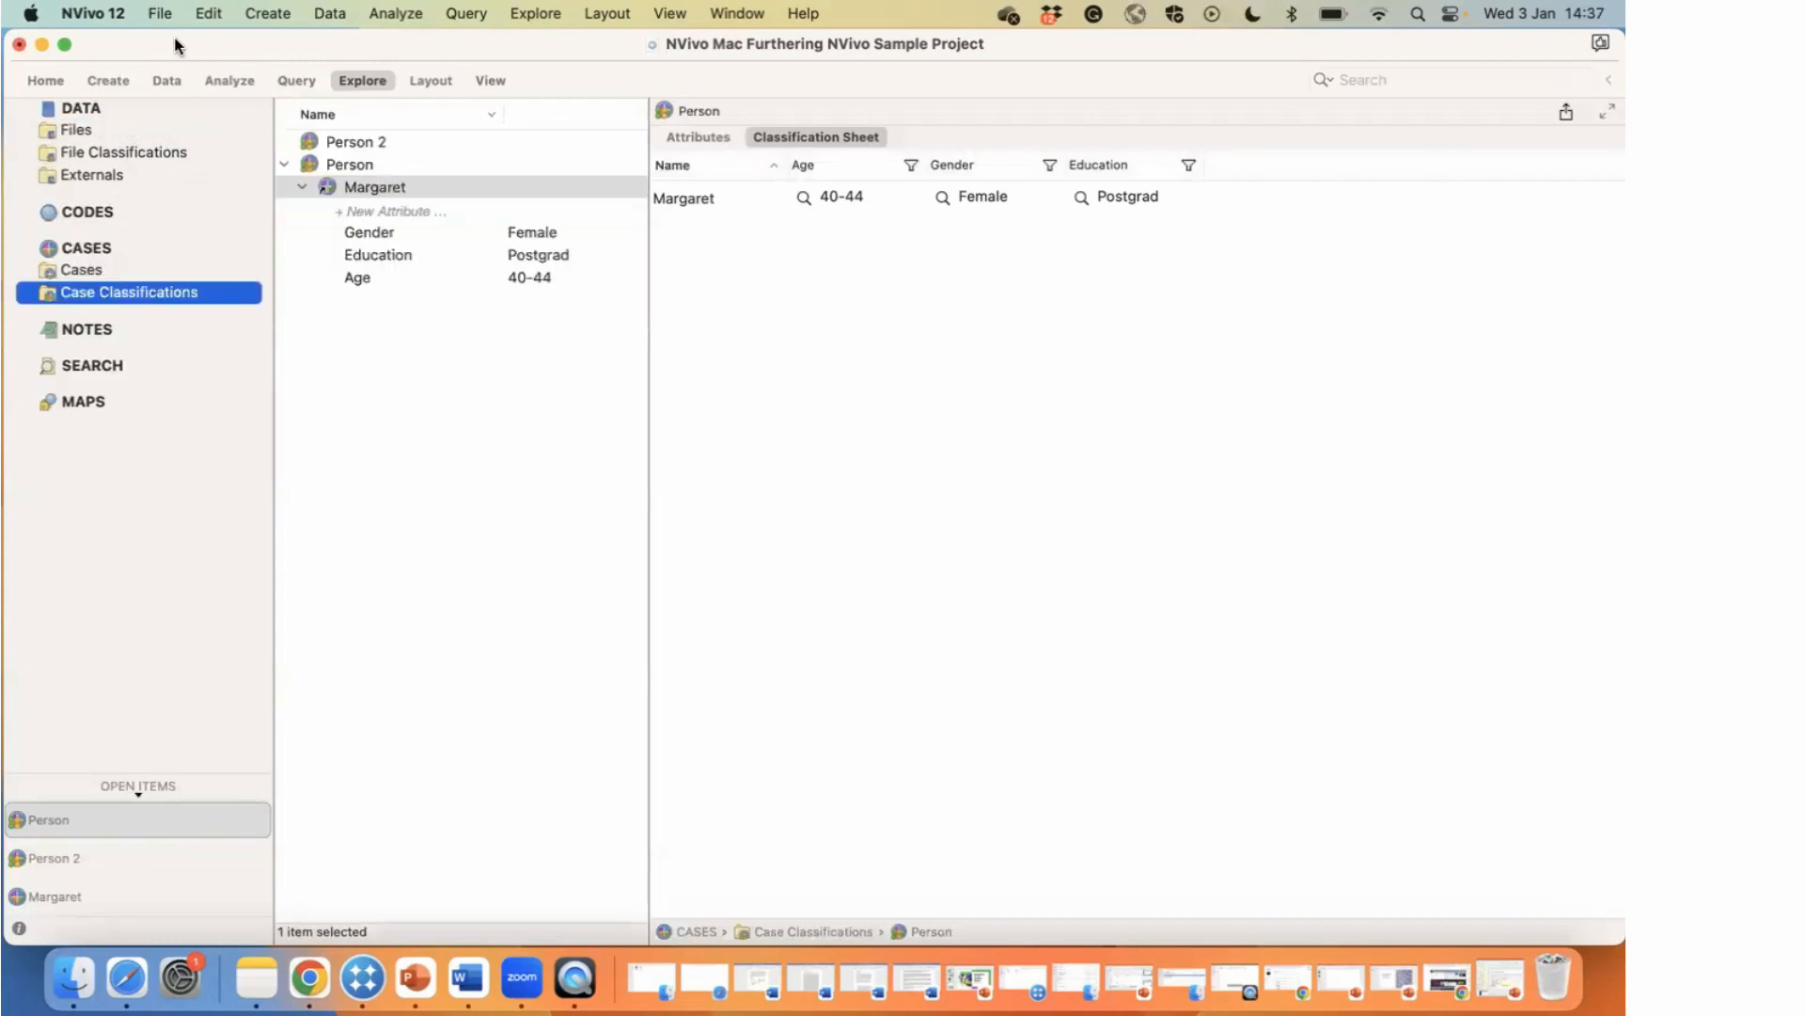
Step: Start importing a classification sheet from "Excel test rows in correct order (1).csv" in the 2 Days Course folder's "c. Advanced NVivo session resources" subfolder
{"action": "left_click", "coordinate": [168, 81]}
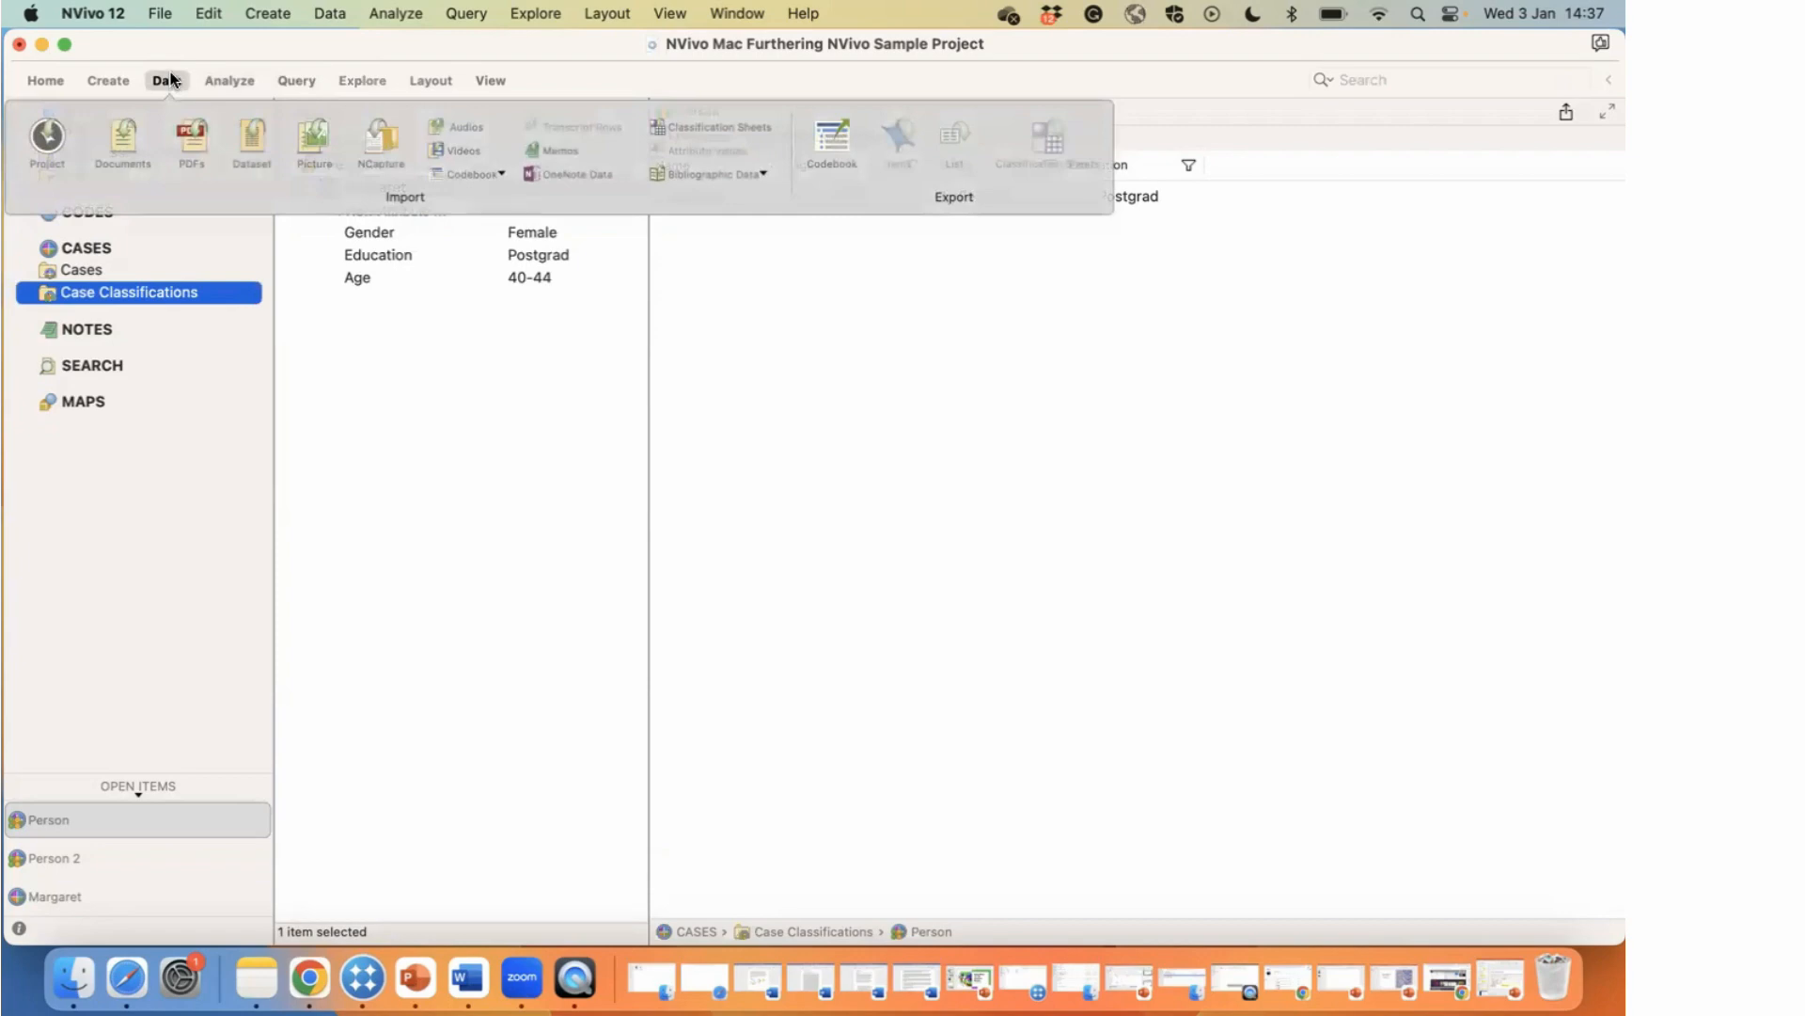
{"action": "left_click", "coordinate": [691, 129]}
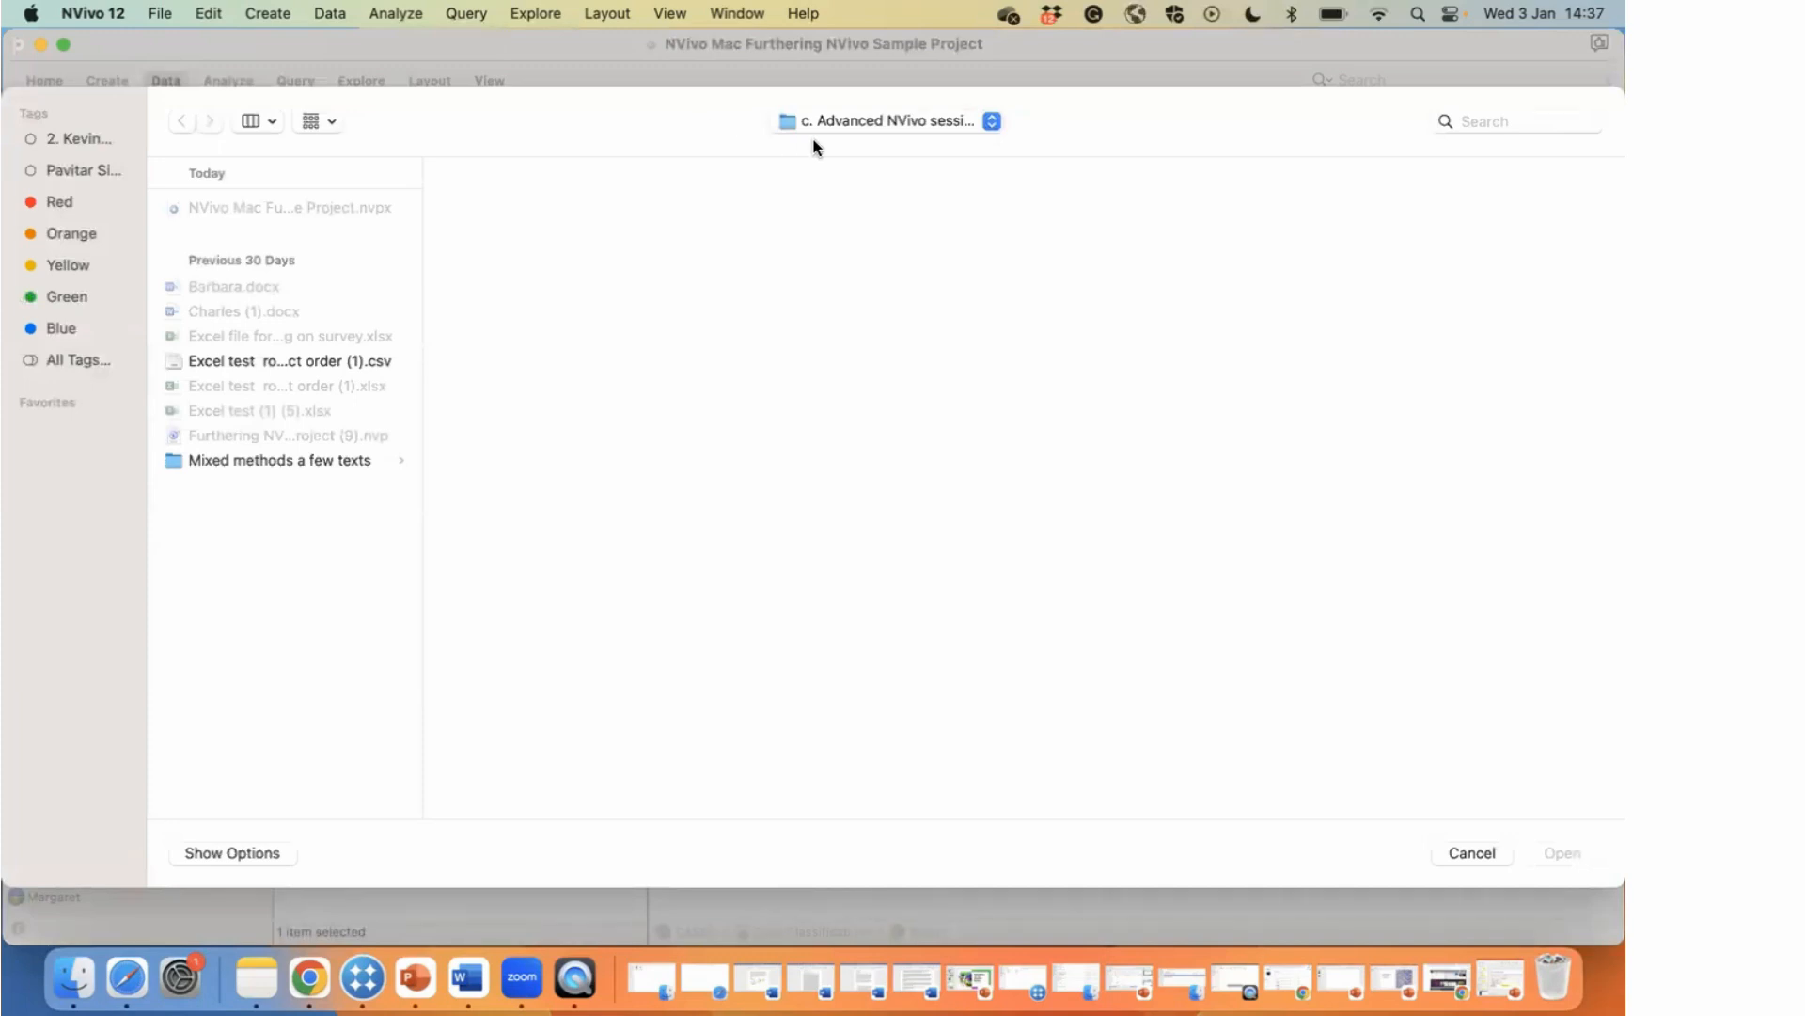
{"action": "left_click", "coordinate": [992, 121]}
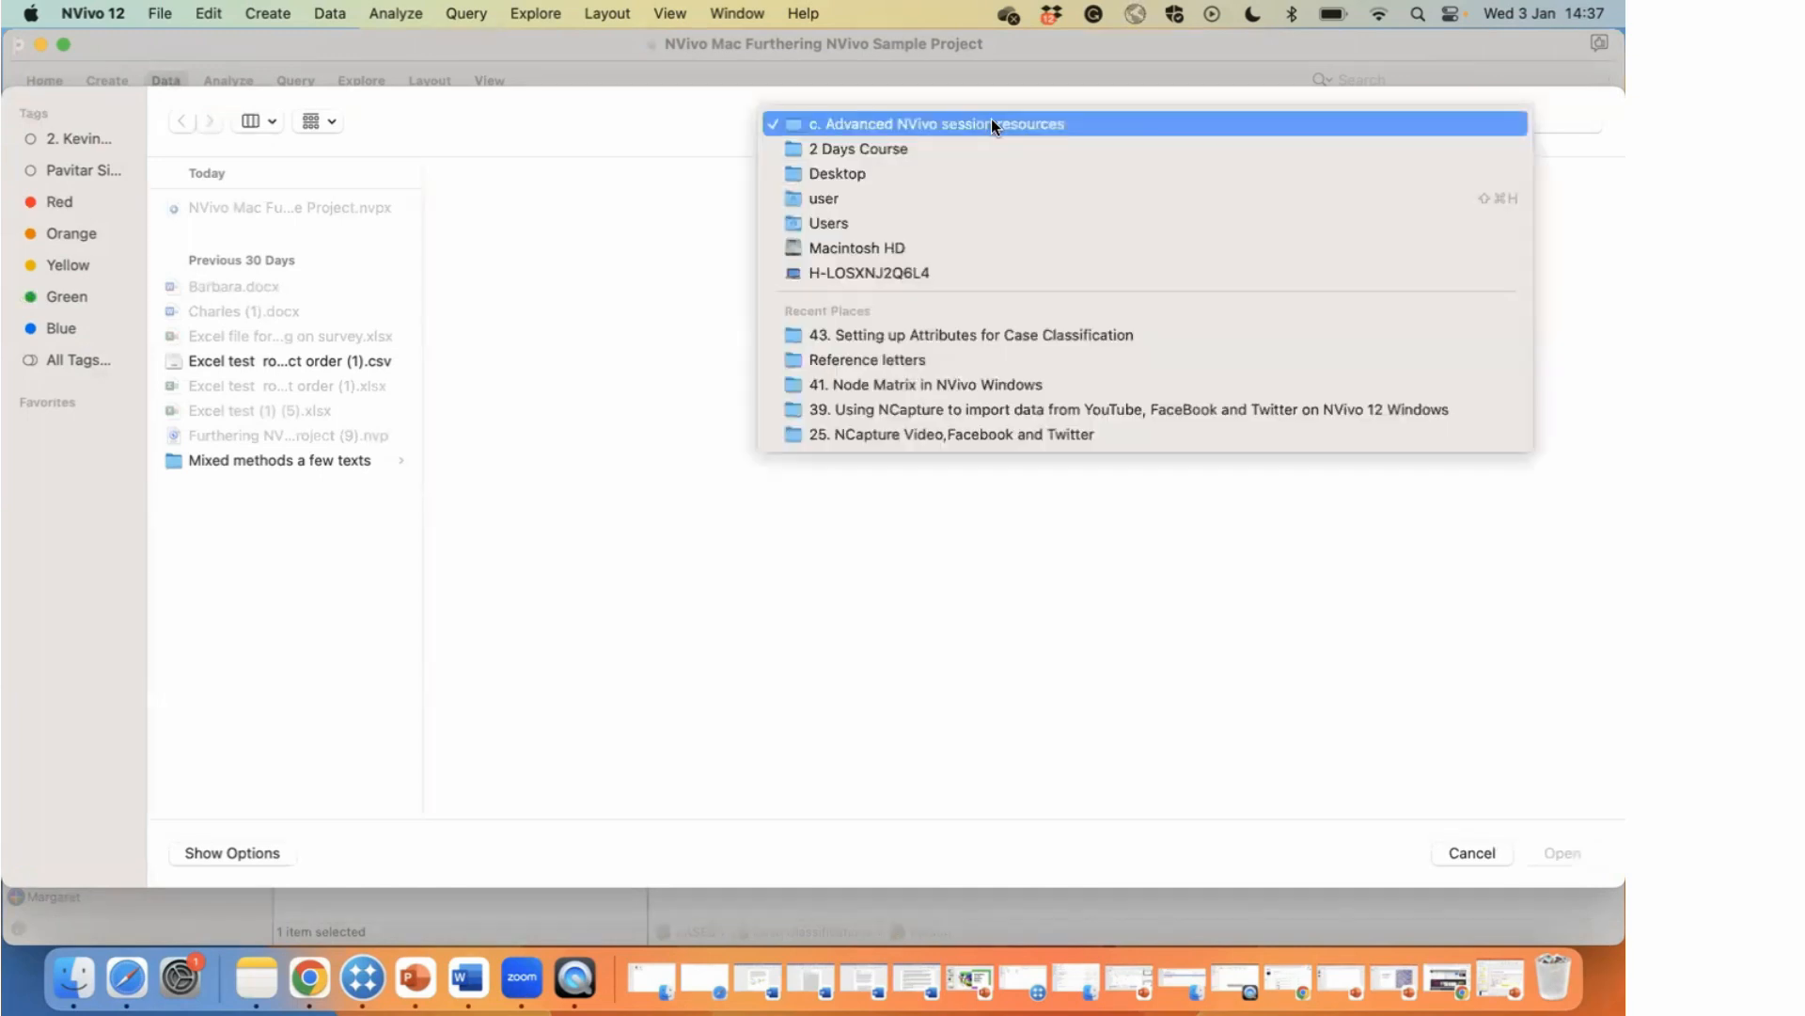
{"action": "left_click", "coordinate": [918, 163]}
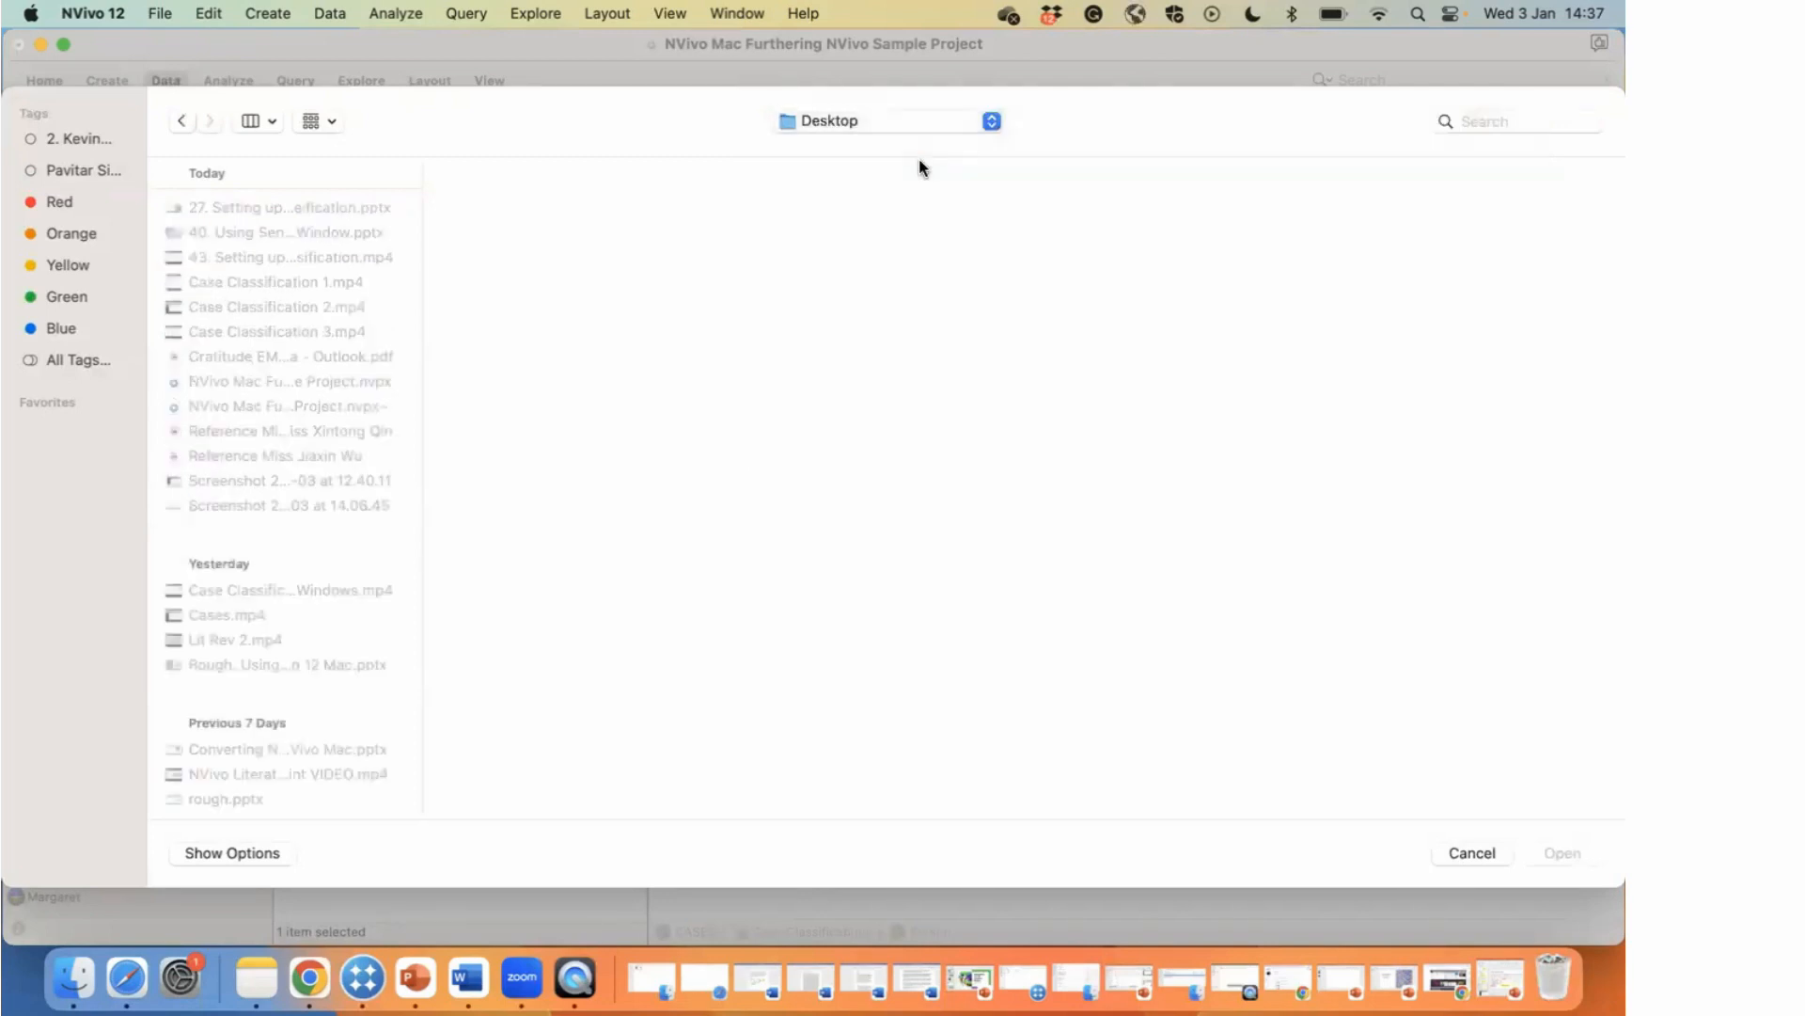
{"action": "scroll", "coordinate": [382, 577], "scroll_direction": "down", "scroll_amount": 5}
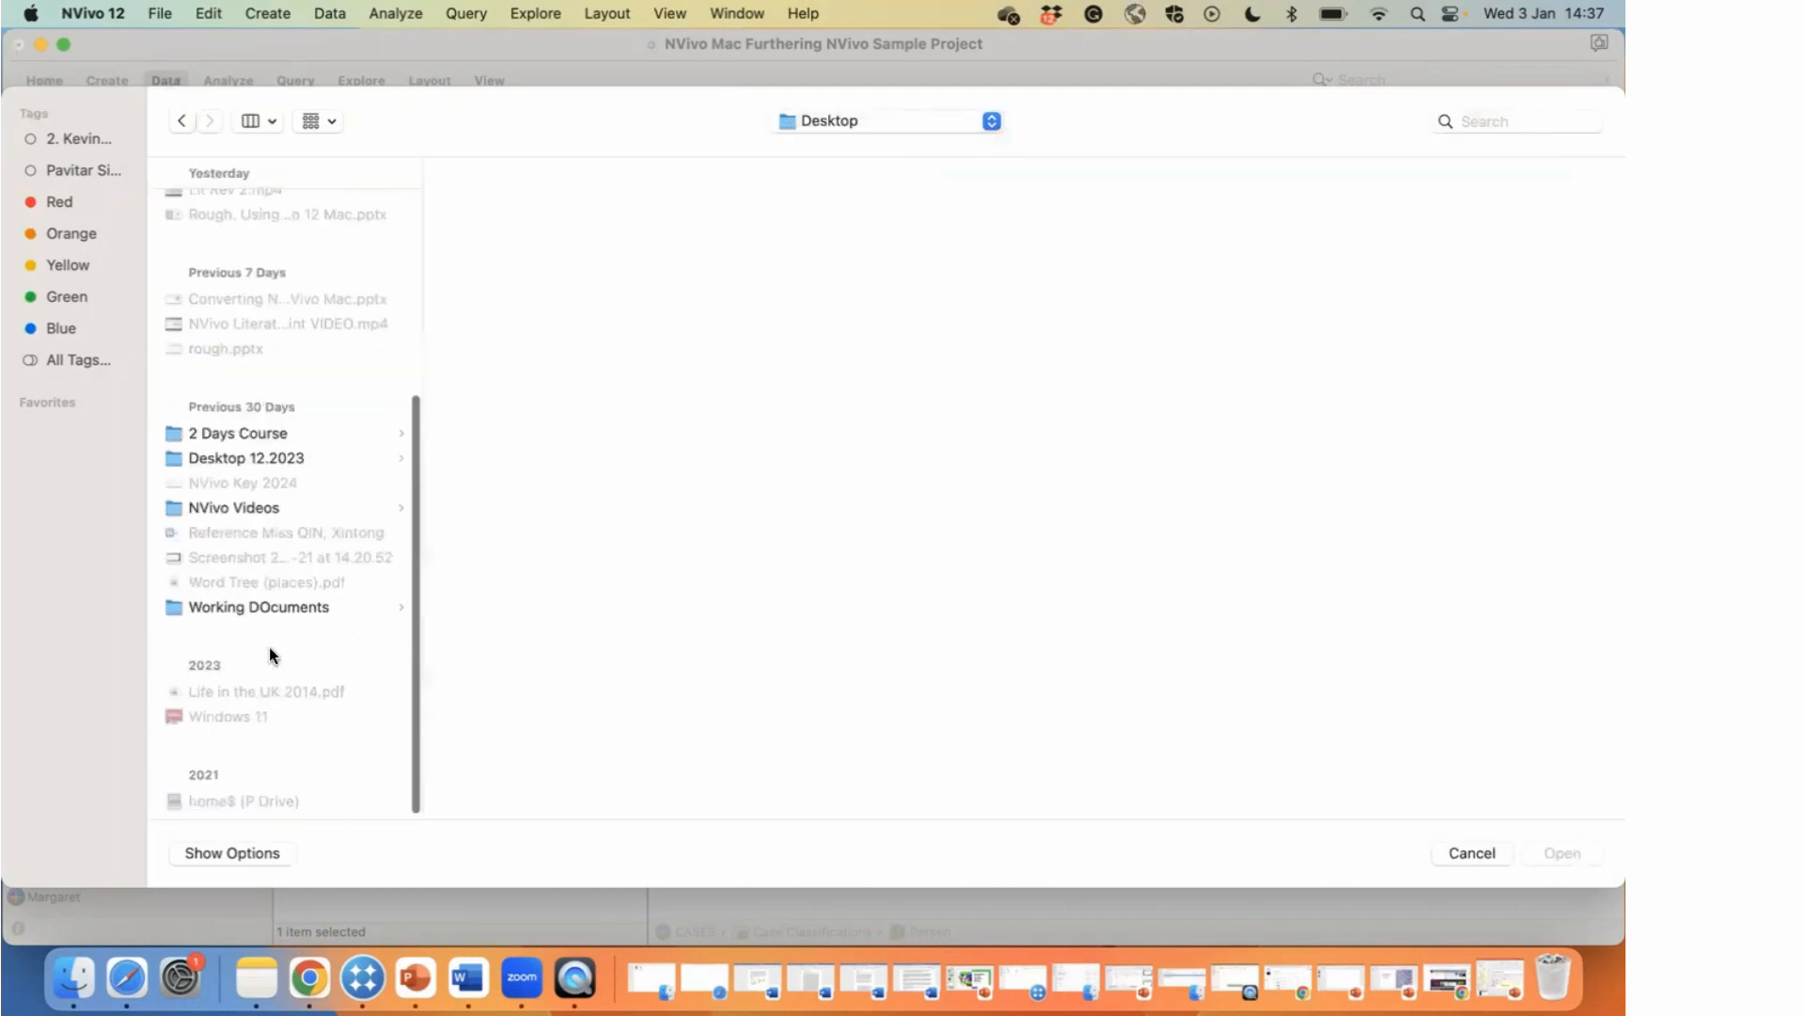
{"action": "left_click", "coordinate": [247, 432]}
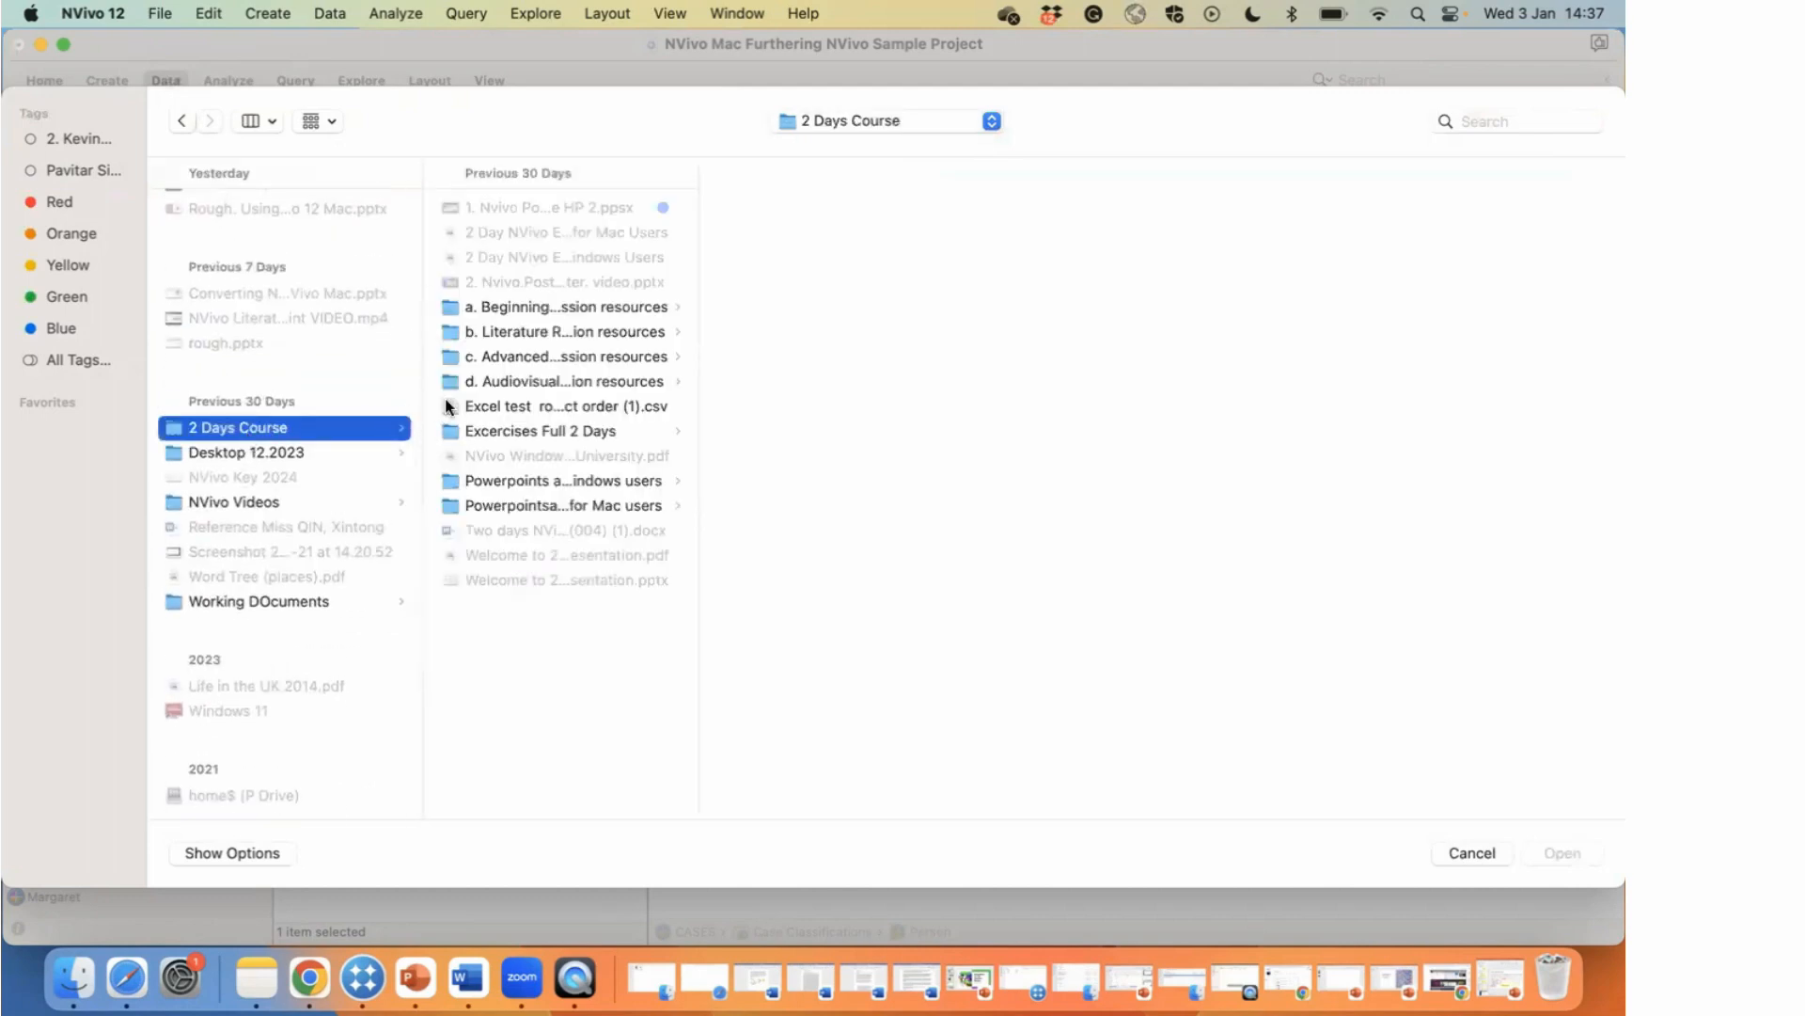
{"action": "left_click", "coordinate": [514, 383]}
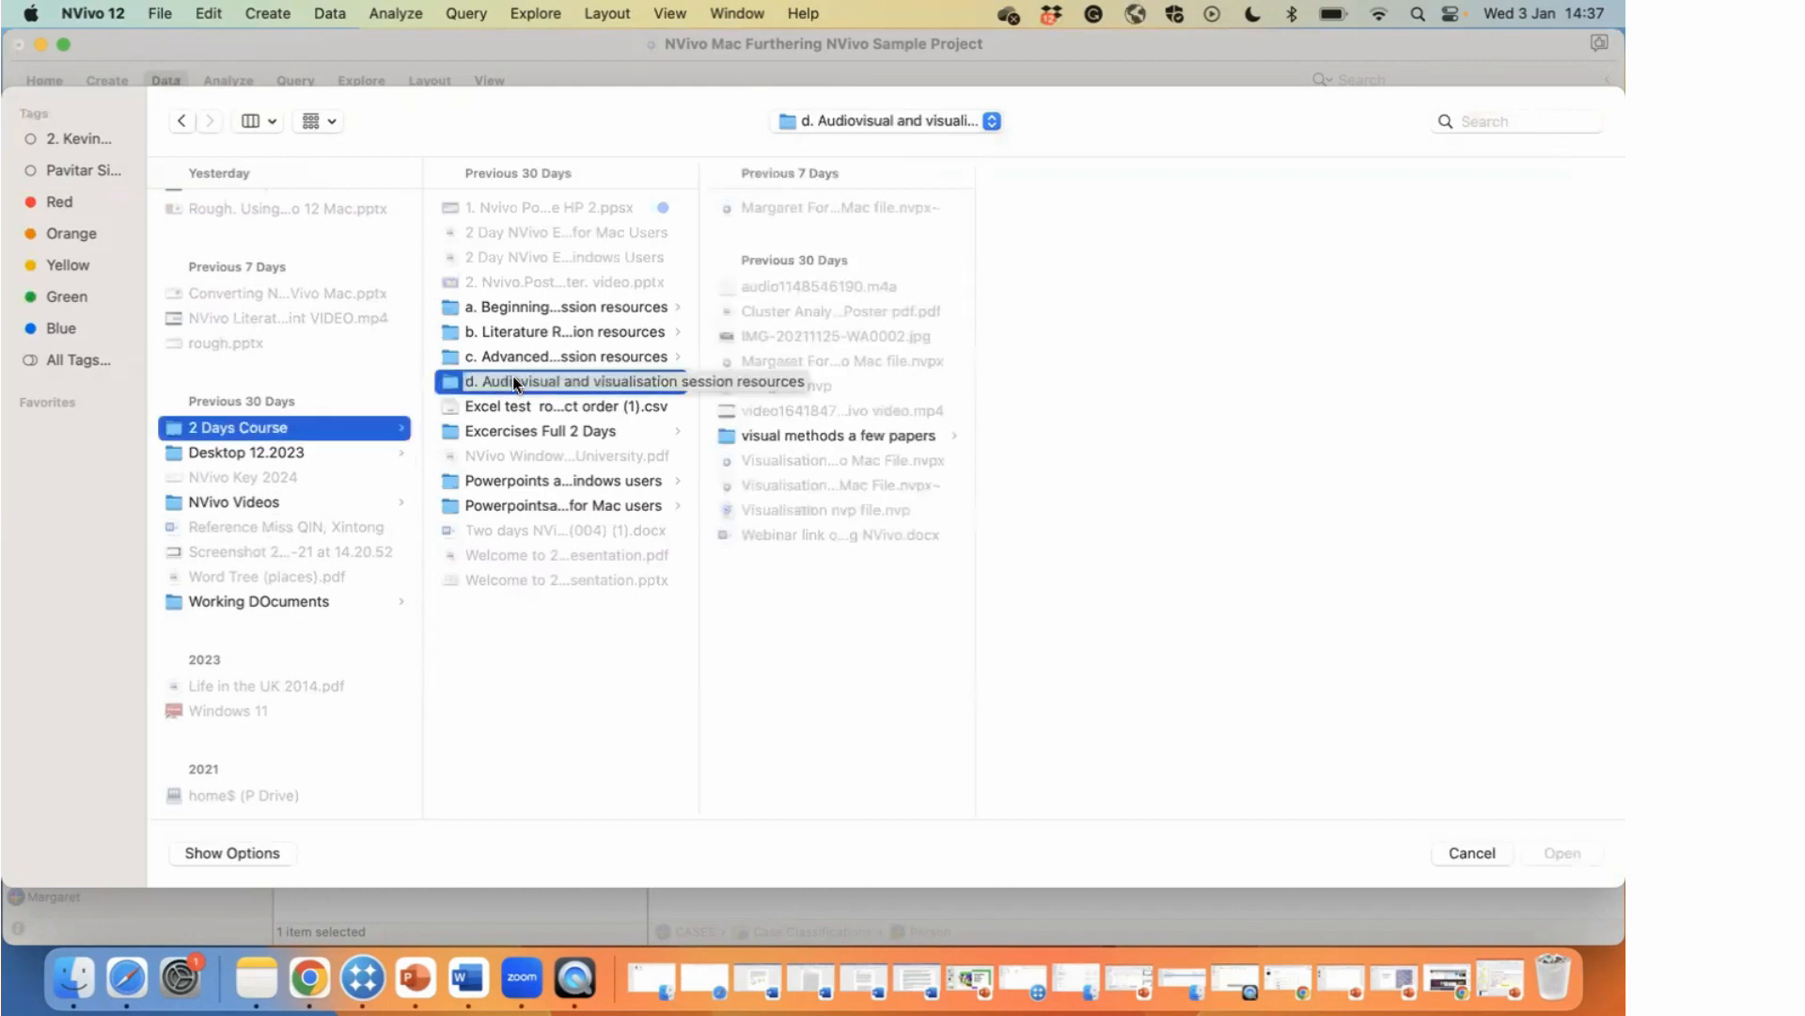
{"action": "left_click", "coordinate": [526, 357]}
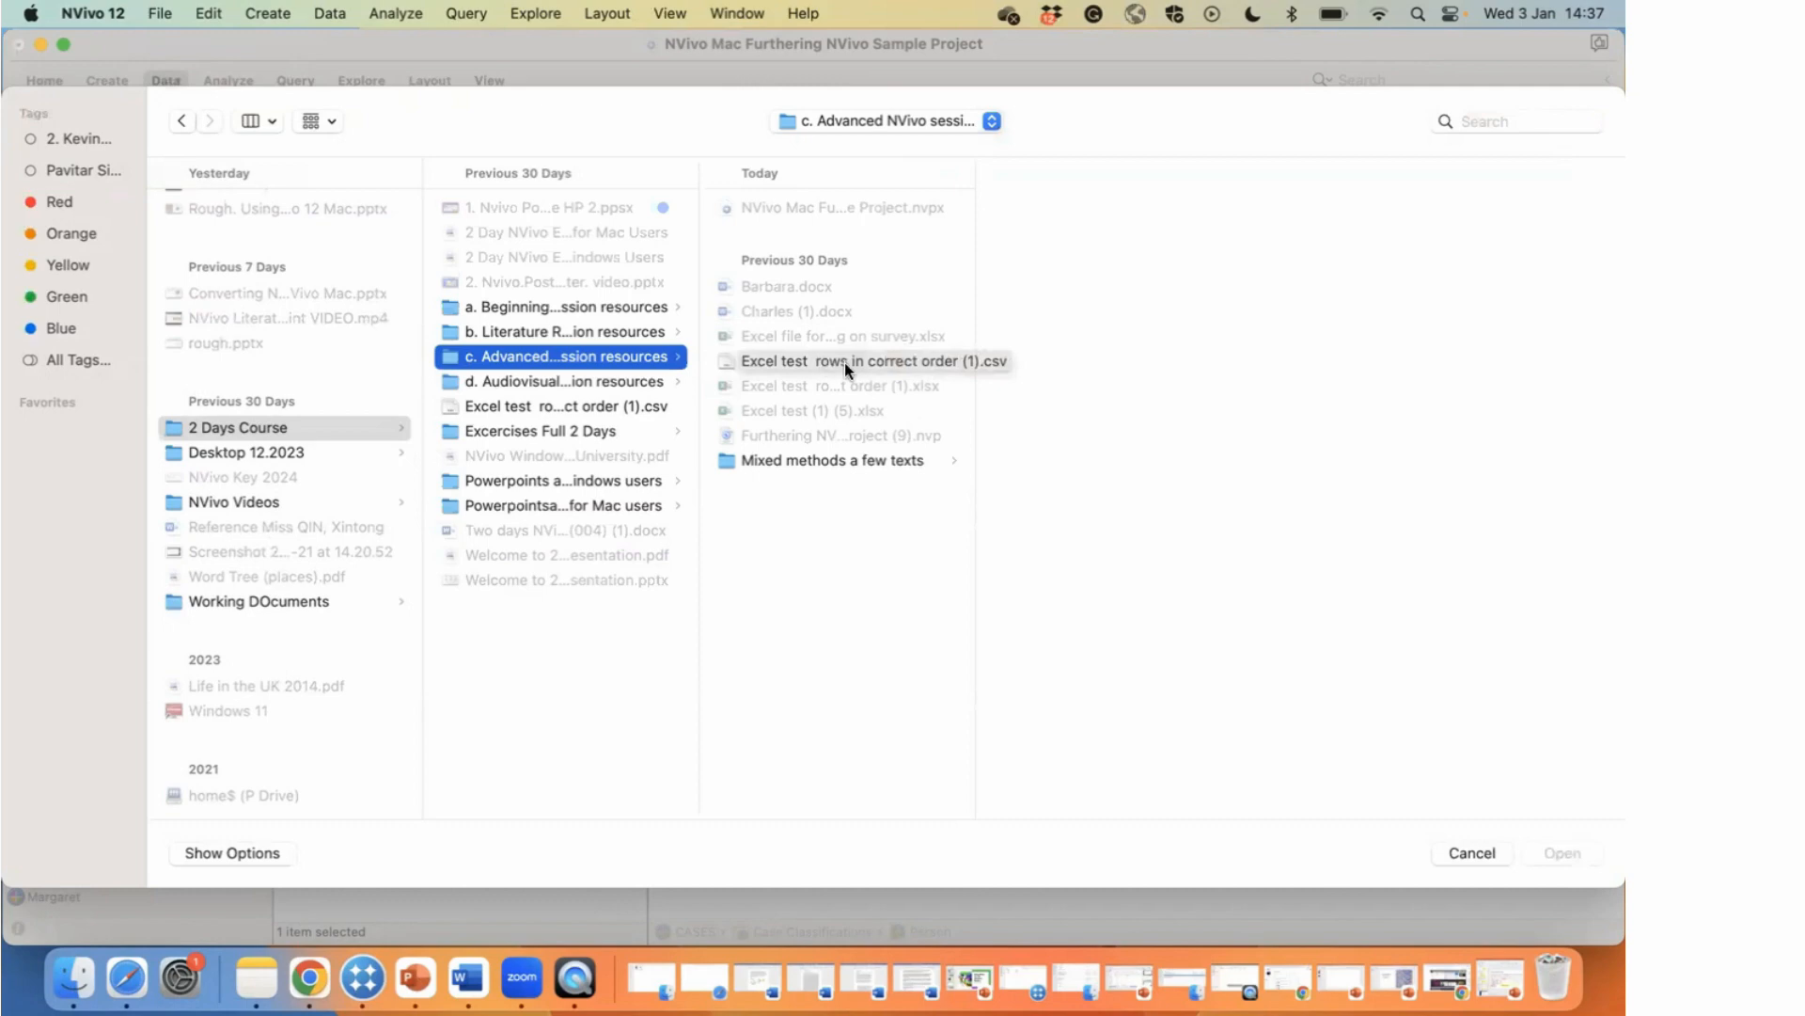
{"action": "left_click", "coordinate": [900, 363]}
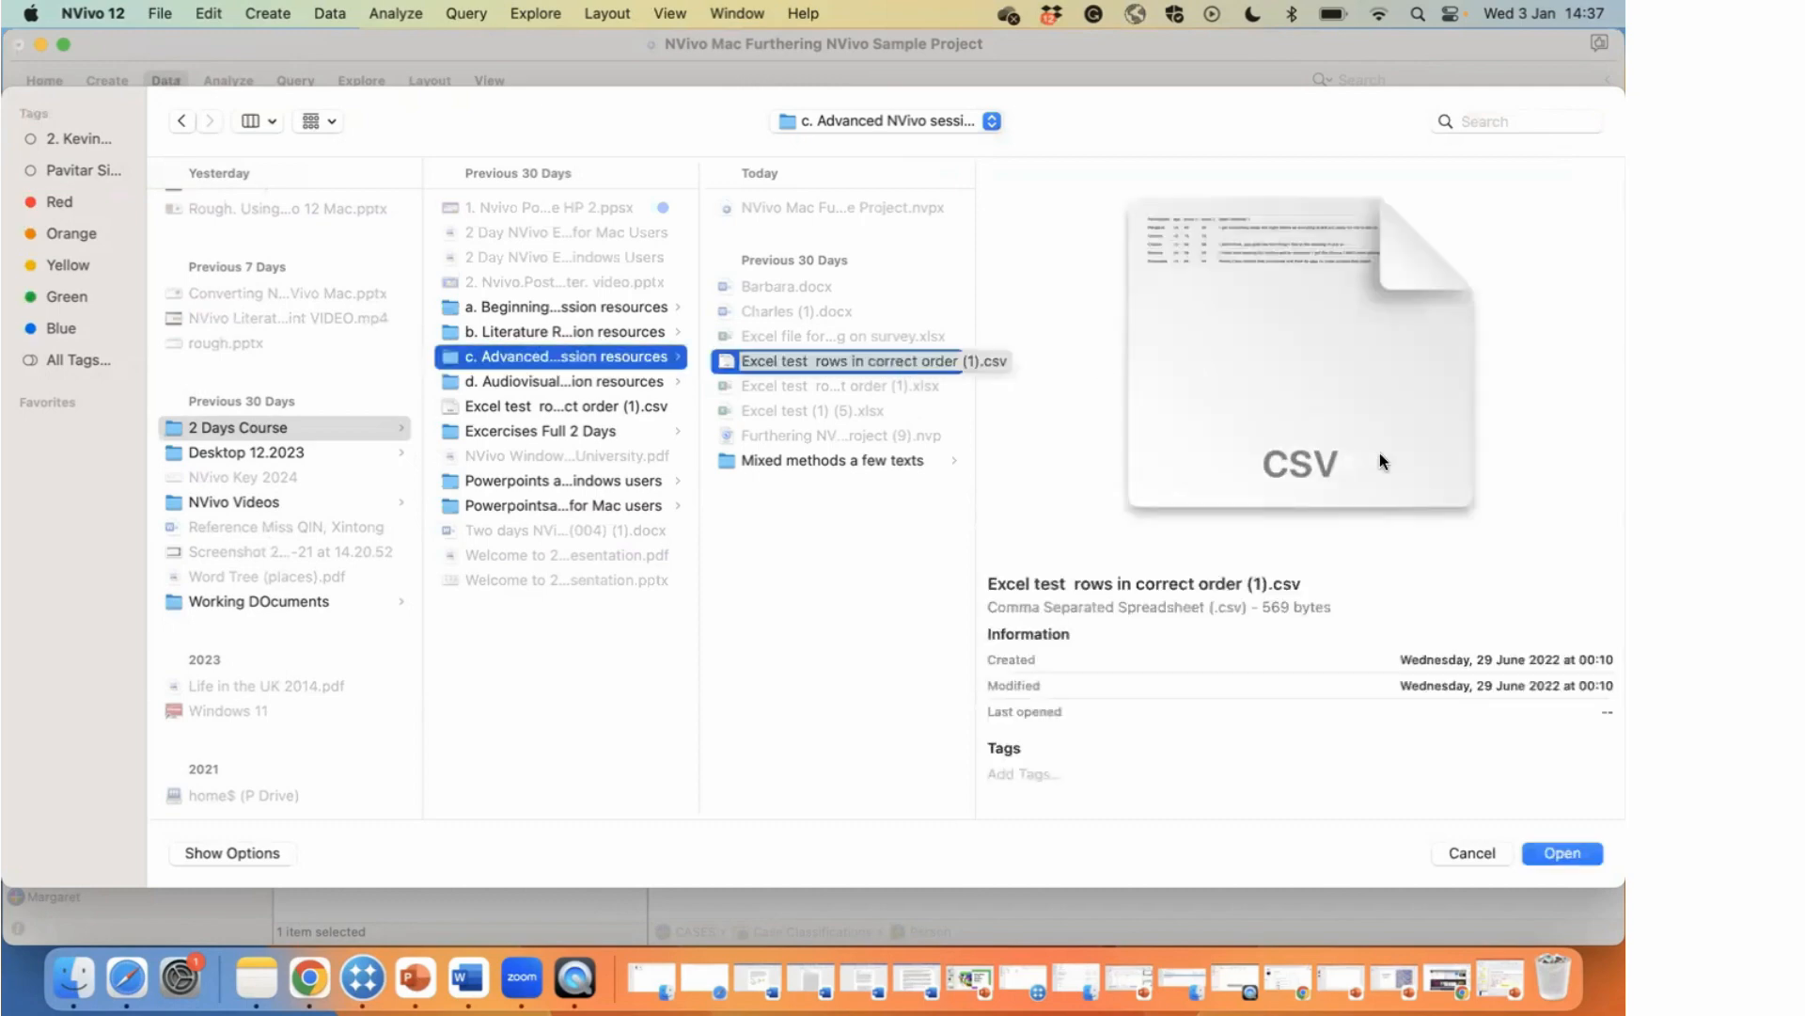
{"action": "left_click", "coordinate": [1563, 852]}
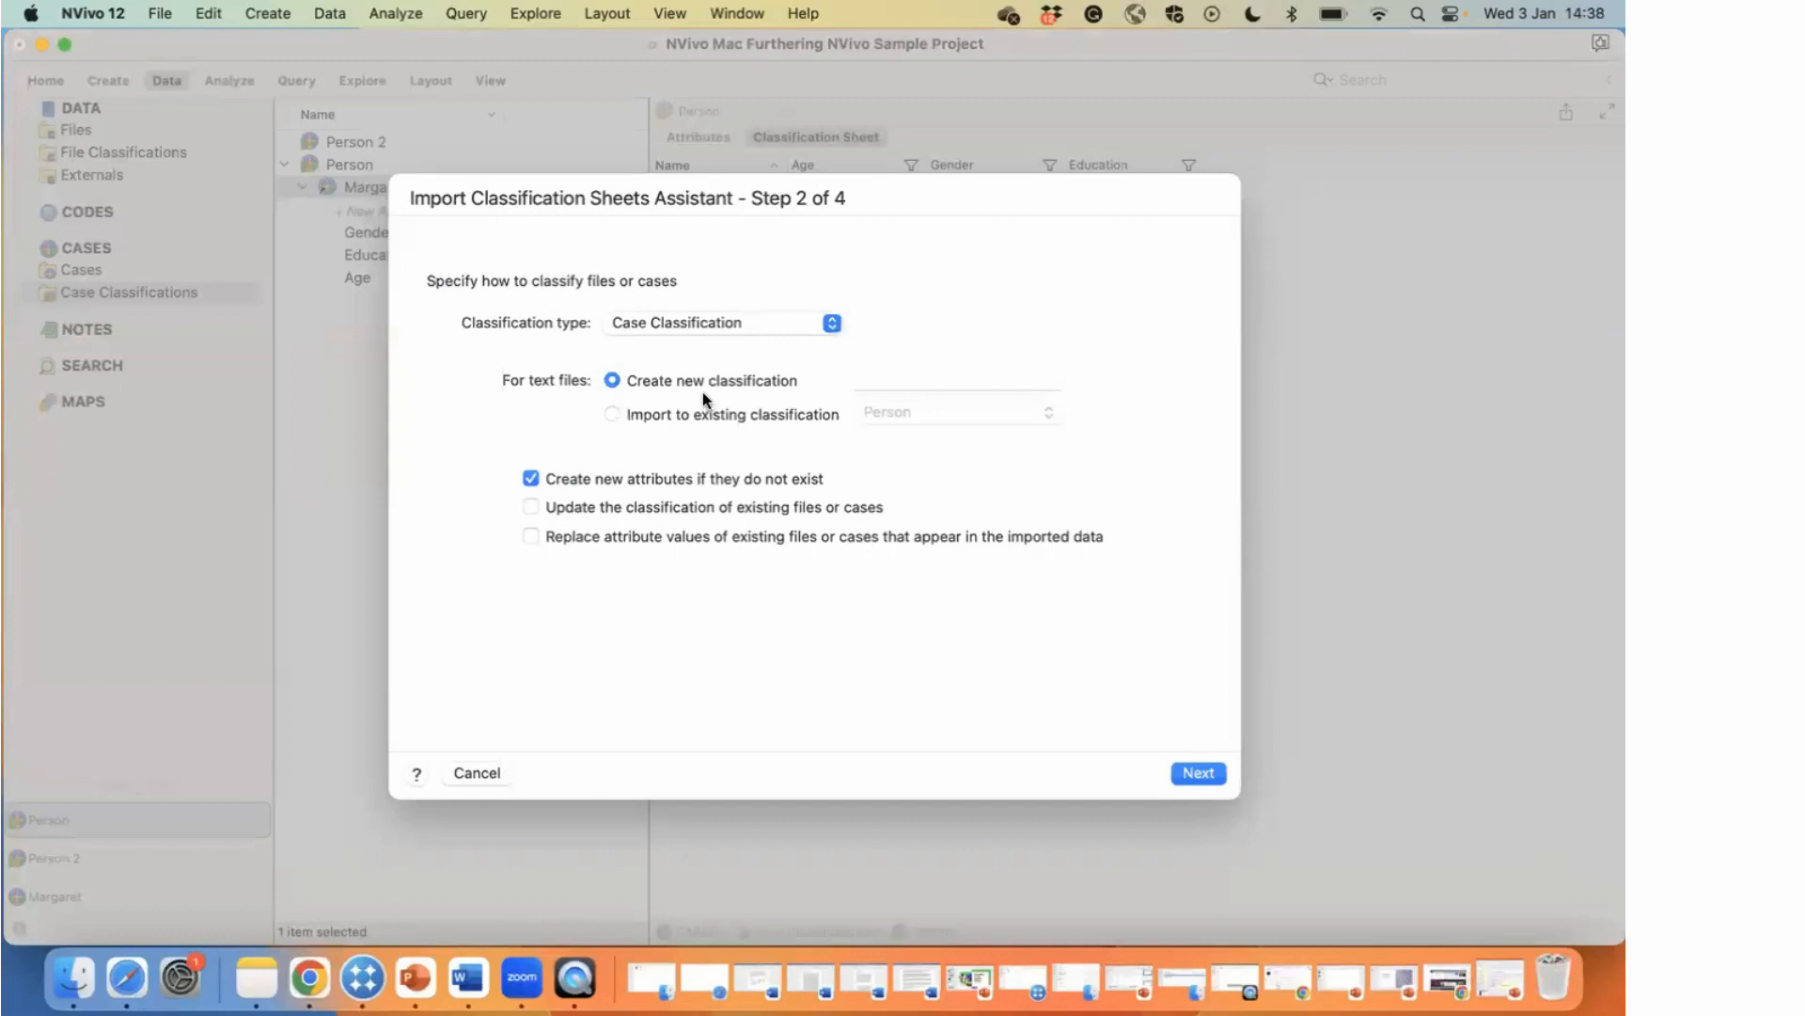
{"action": "left_click", "coordinate": [614, 414]}
{"action": "left_click", "coordinate": [1049, 414]}
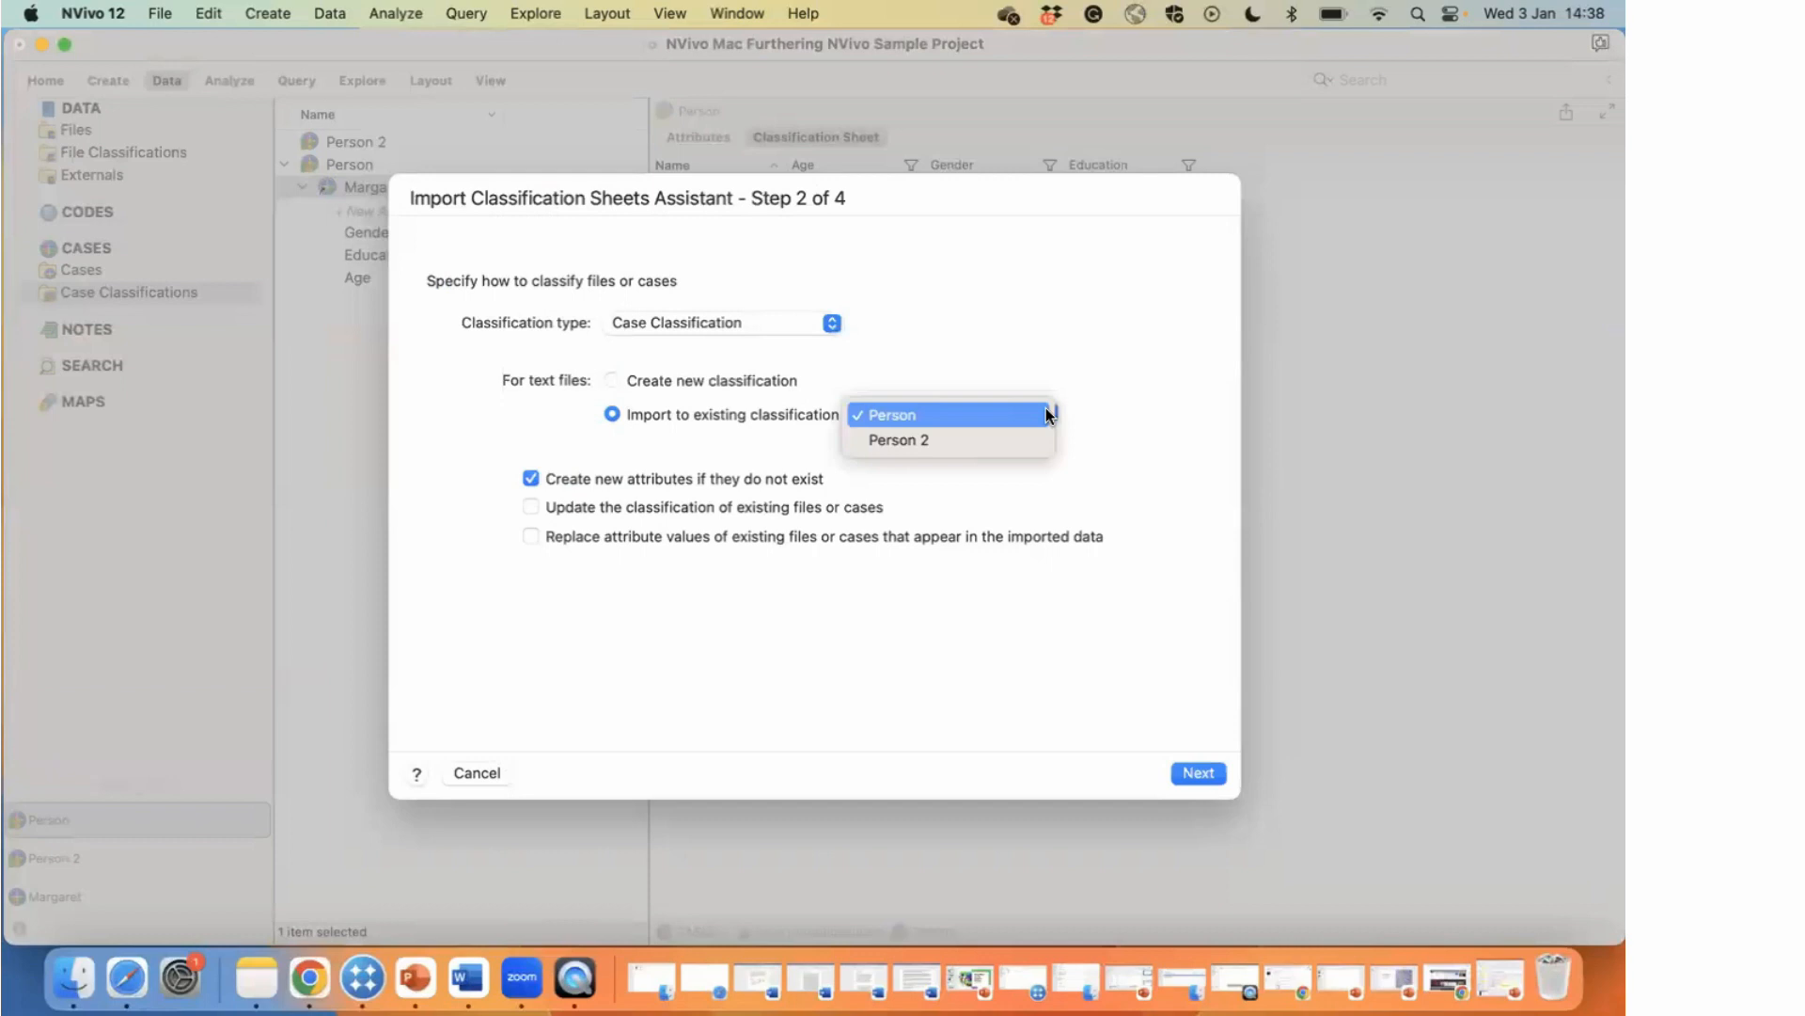
{"action": "left_click", "coordinate": [609, 379]}
{"action": "left_click", "coordinate": [609, 380]}
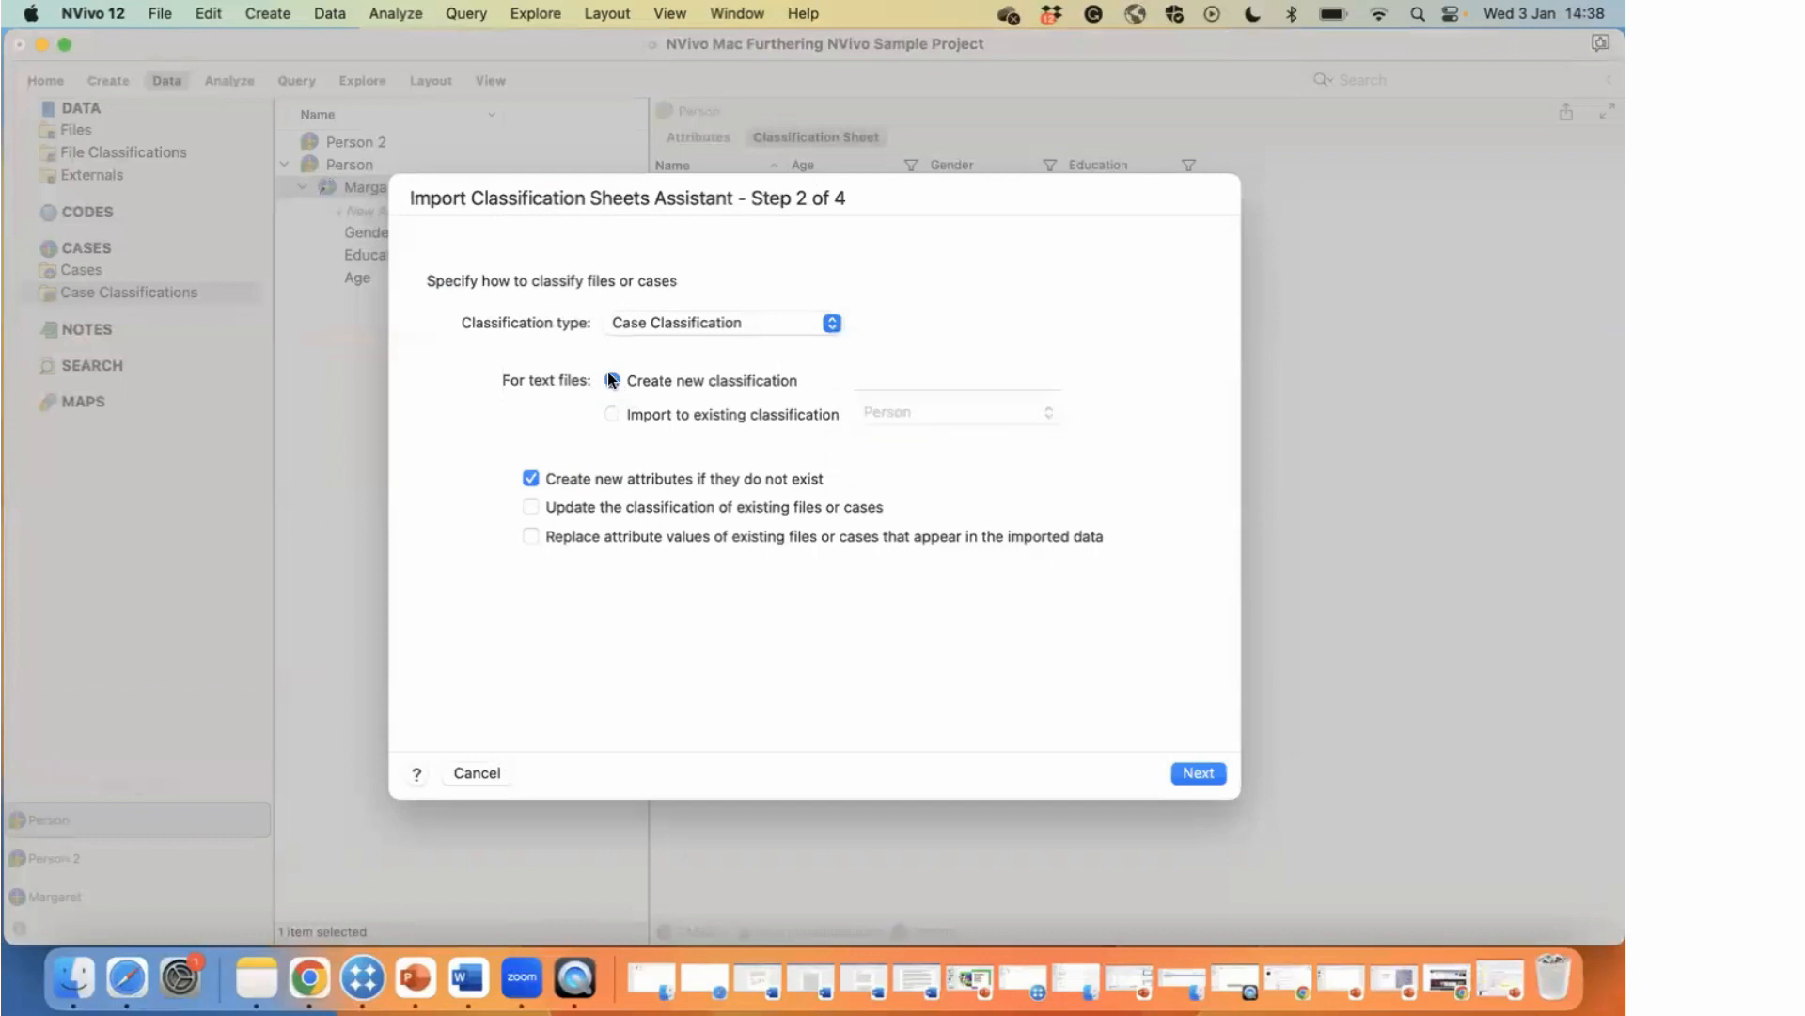
Step: Import the sheet as a new case classification named Person 3, with replacement of attribute values of existing files or cases switched on
{"action": "left_click", "coordinate": [979, 378]}
{"action": "type", "text": "P"}
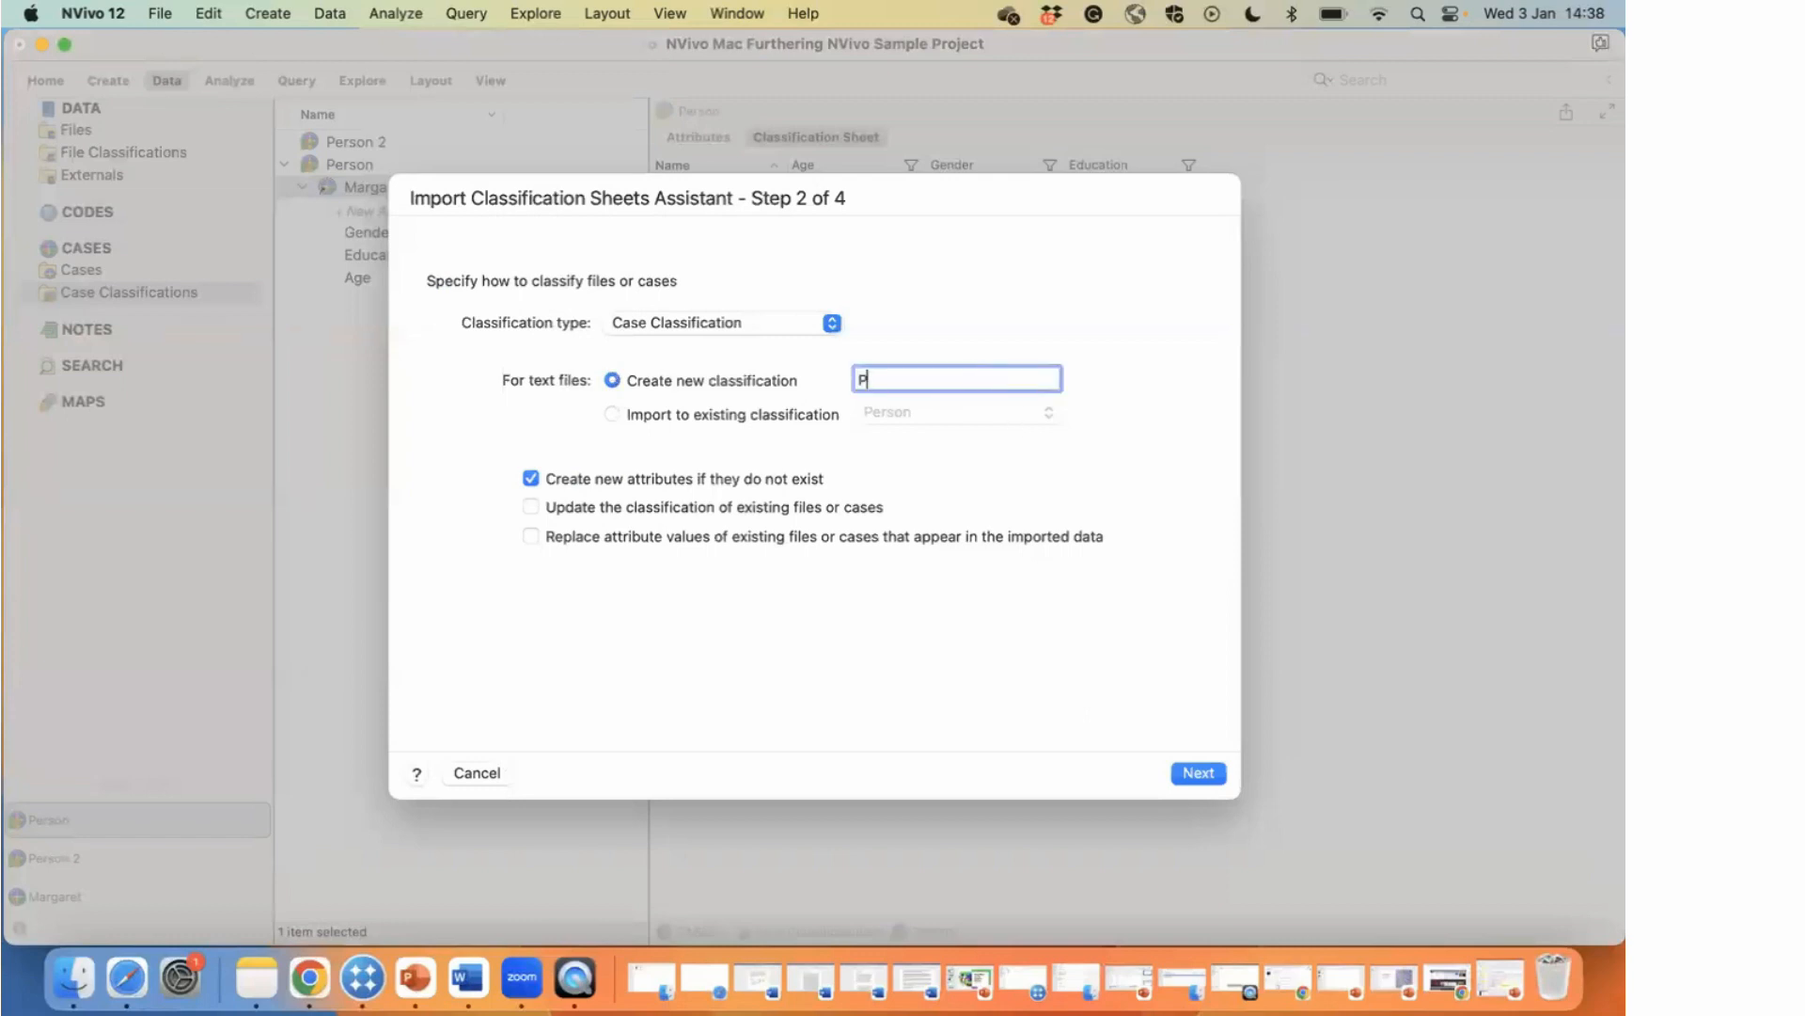
{"action": "type", "text": "erson 3"}
{"action": "left_click", "coordinate": [533, 537]}
{"action": "left_click", "coordinate": [1206, 771]}
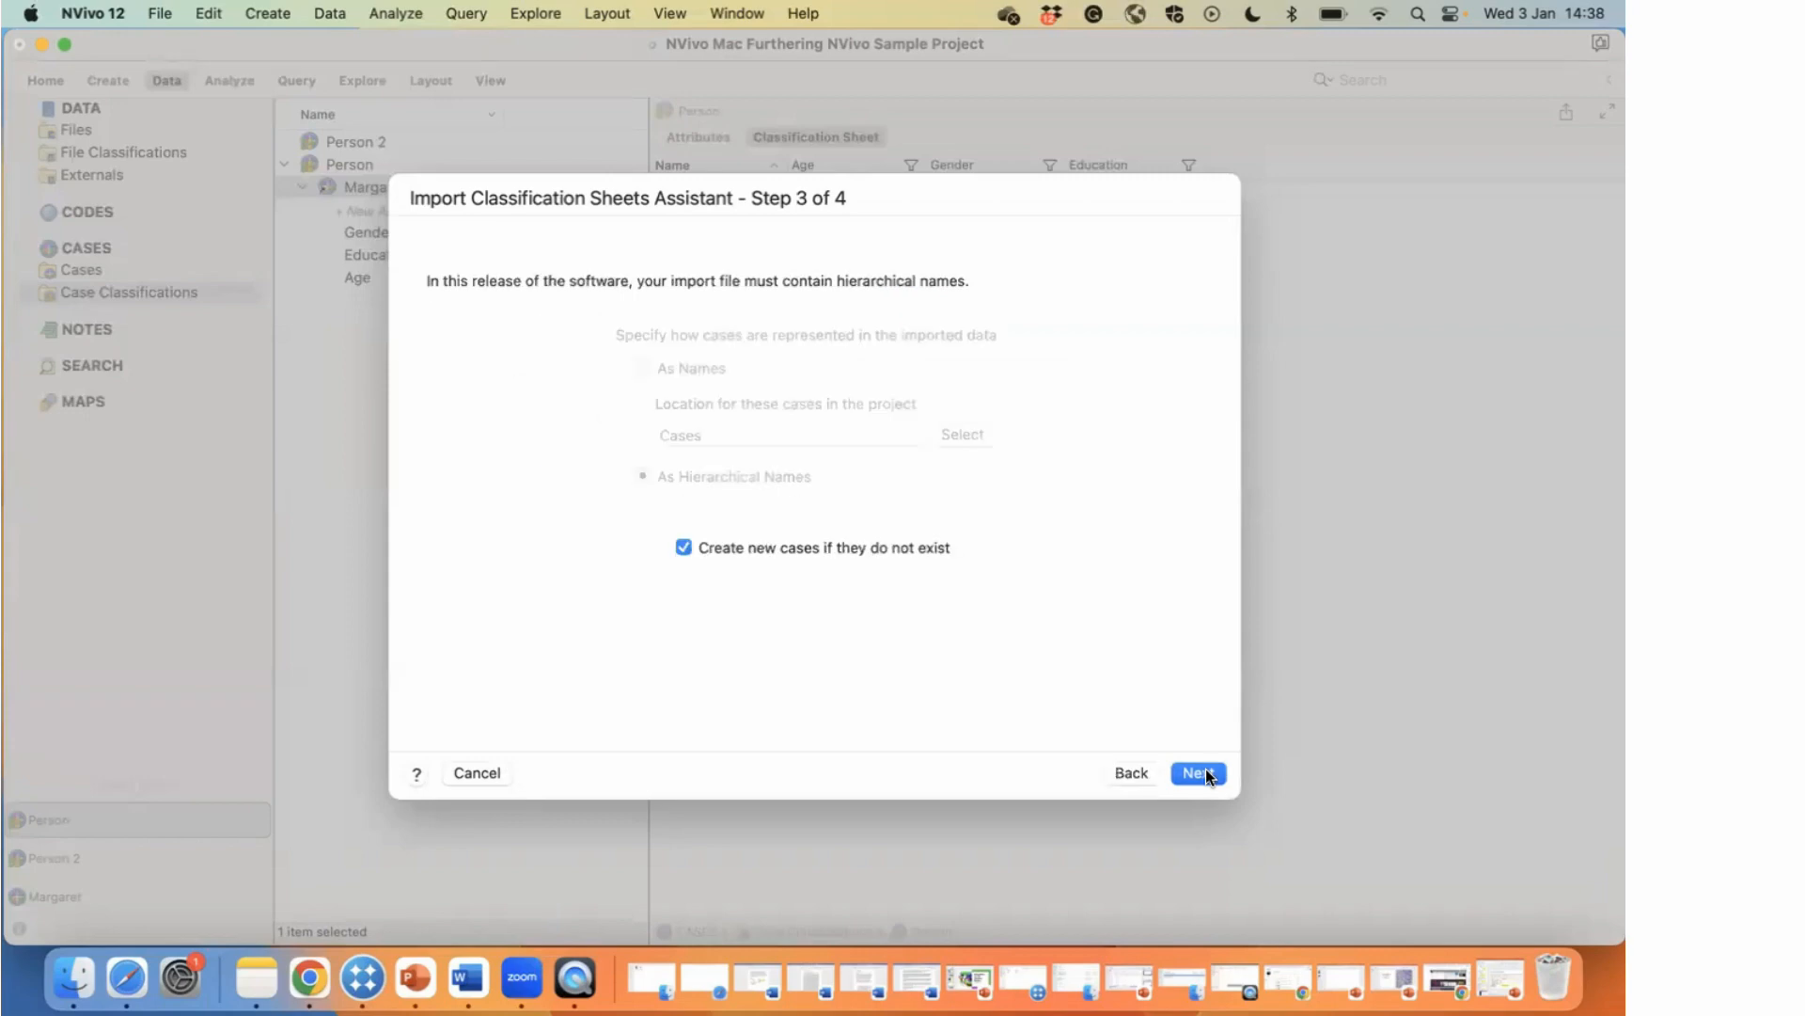
{"action": "left_click", "coordinate": [1206, 771]}
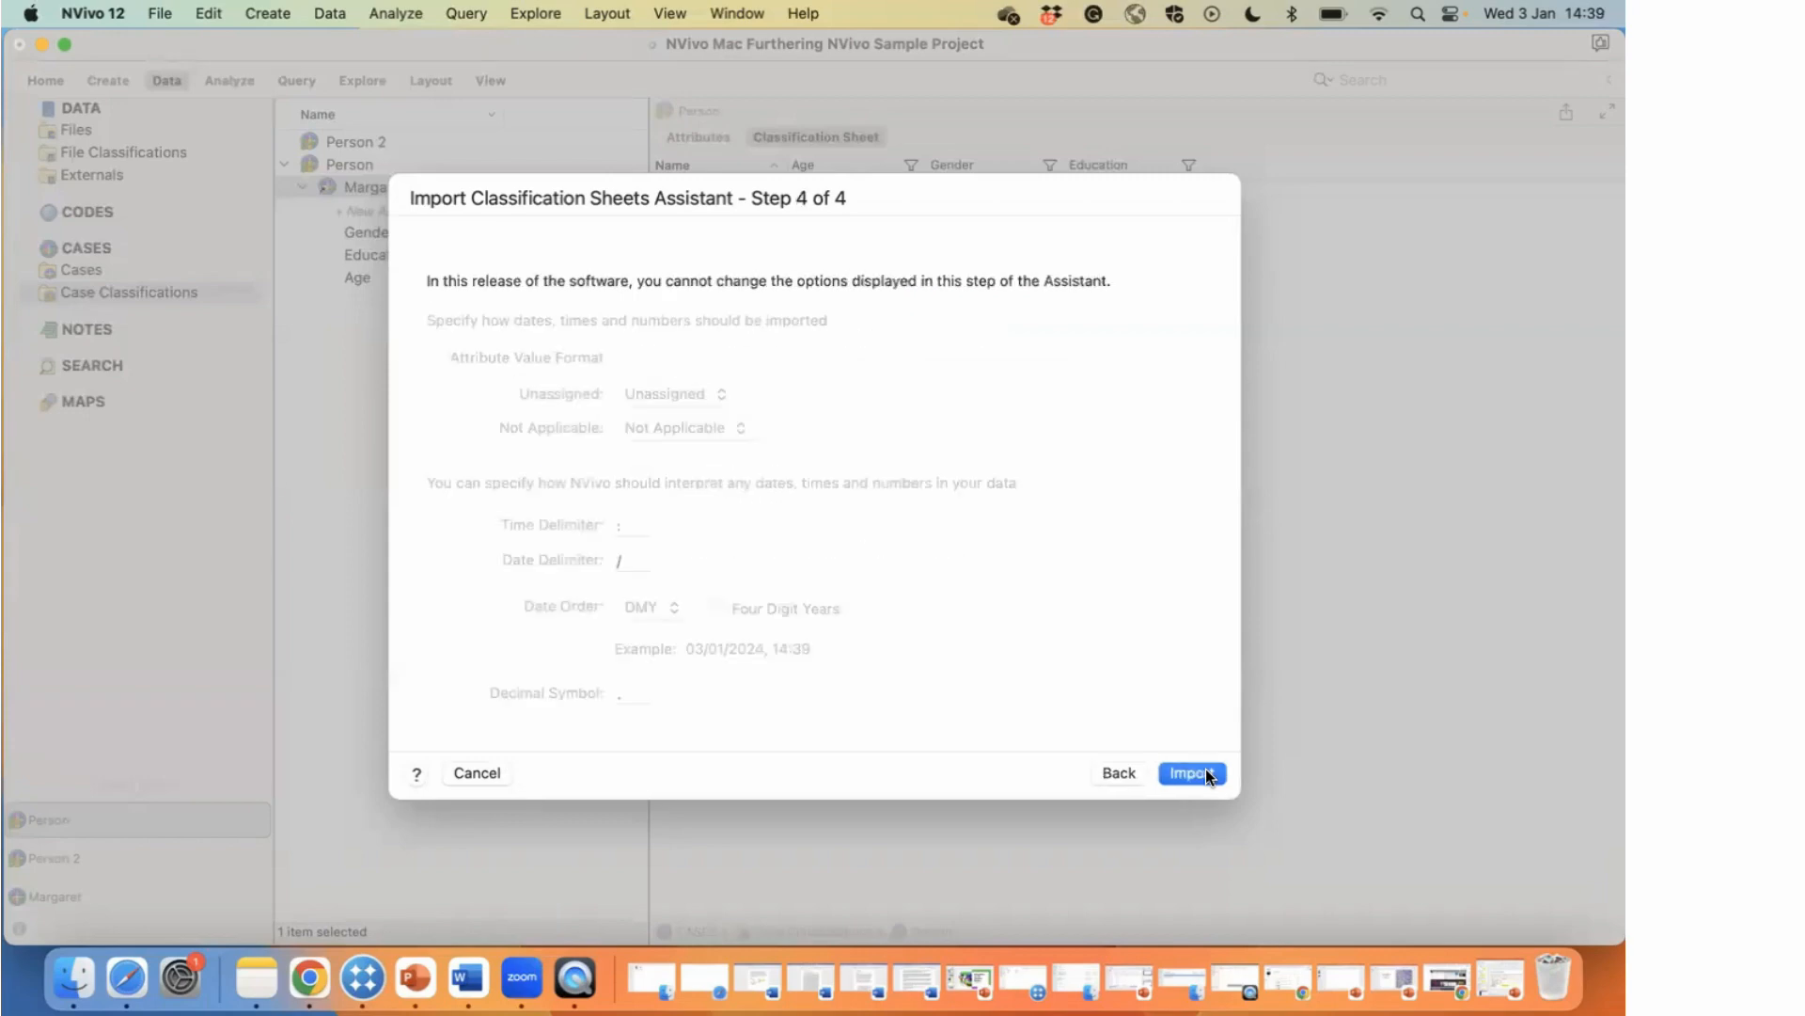
{"action": "left_click", "coordinate": [1190, 772]}
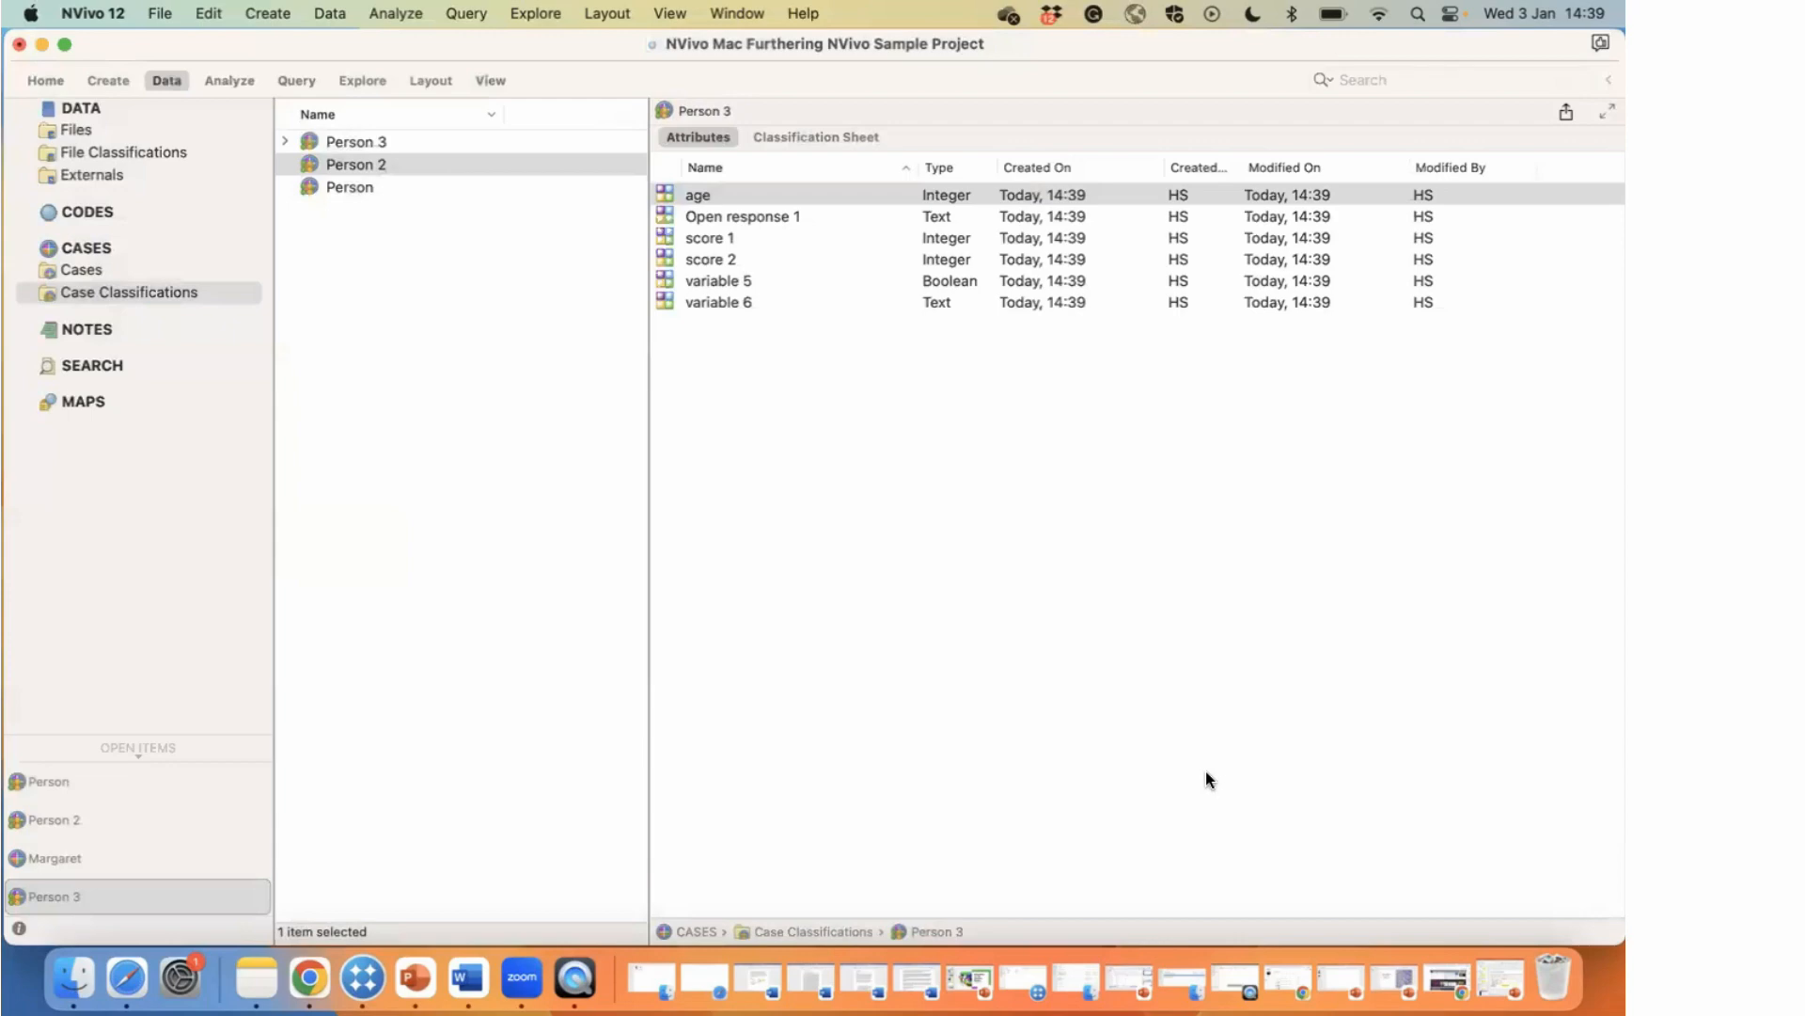
Step: Expand the Person 3 classification in the Case Classifications list and examine its imported cases and their attribute values
{"action": "left_click", "coordinate": [93, 292]}
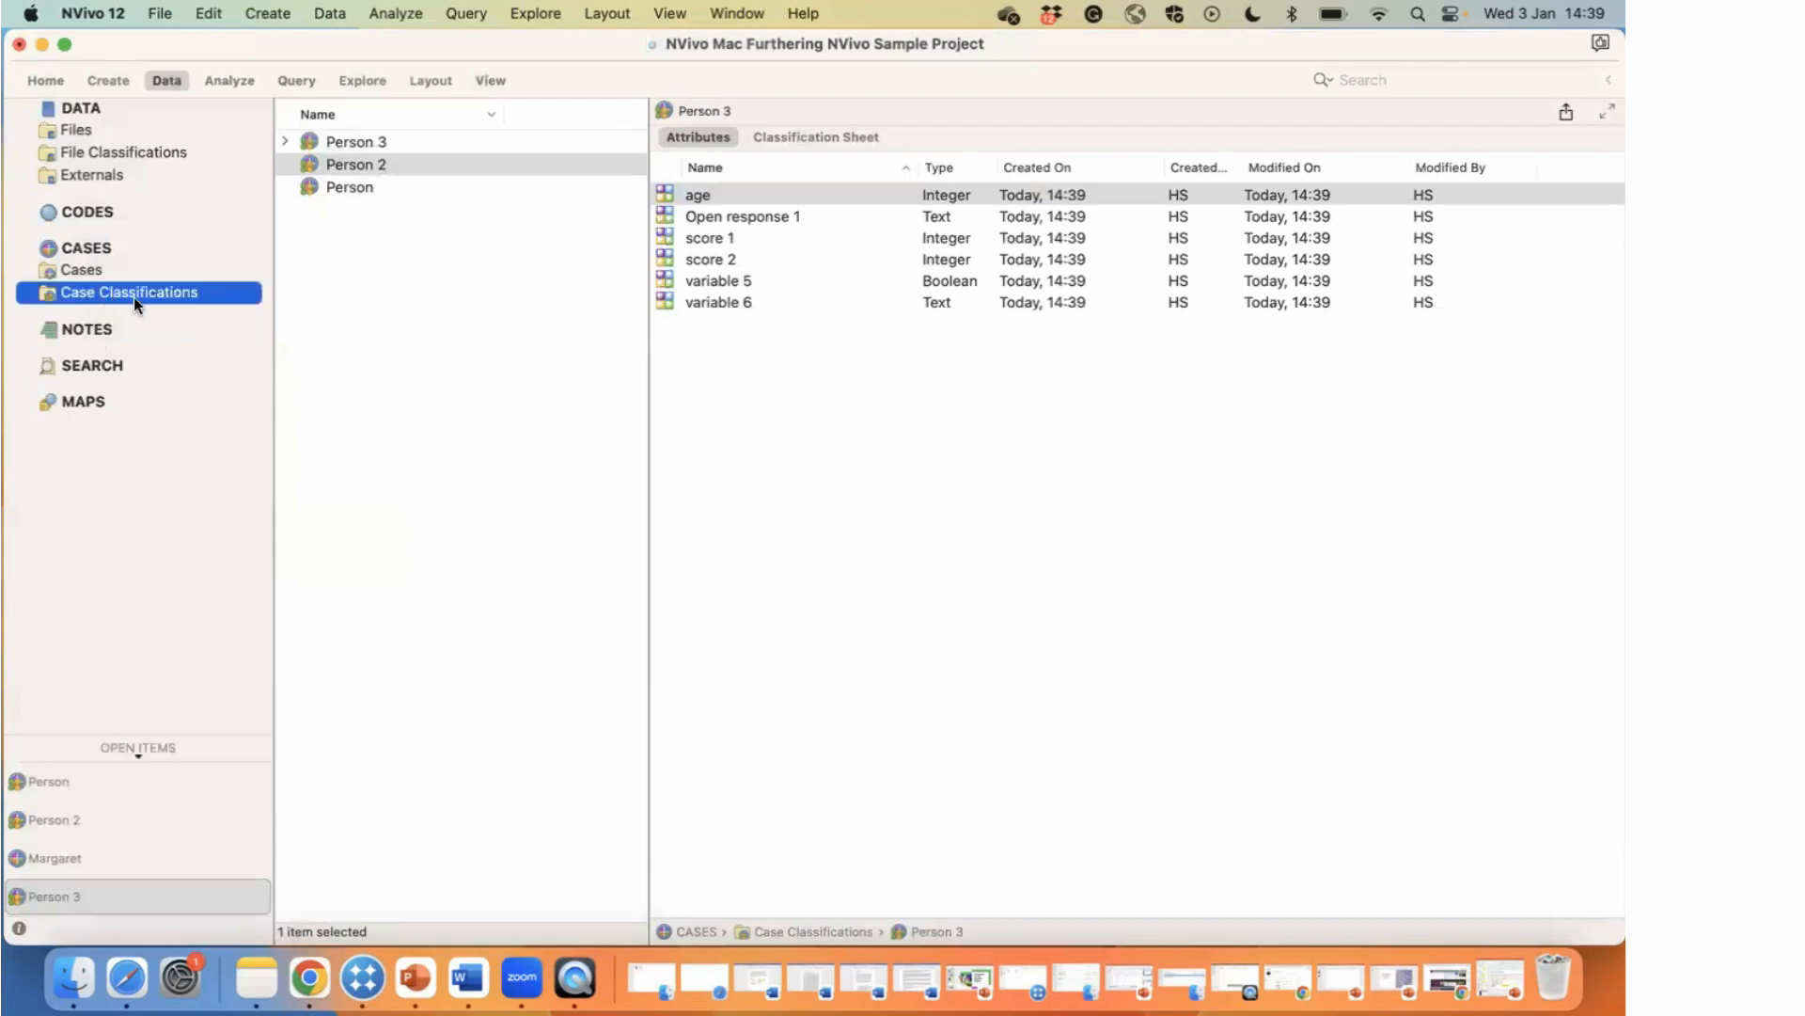
{"action": "left_click", "coordinate": [287, 141]}
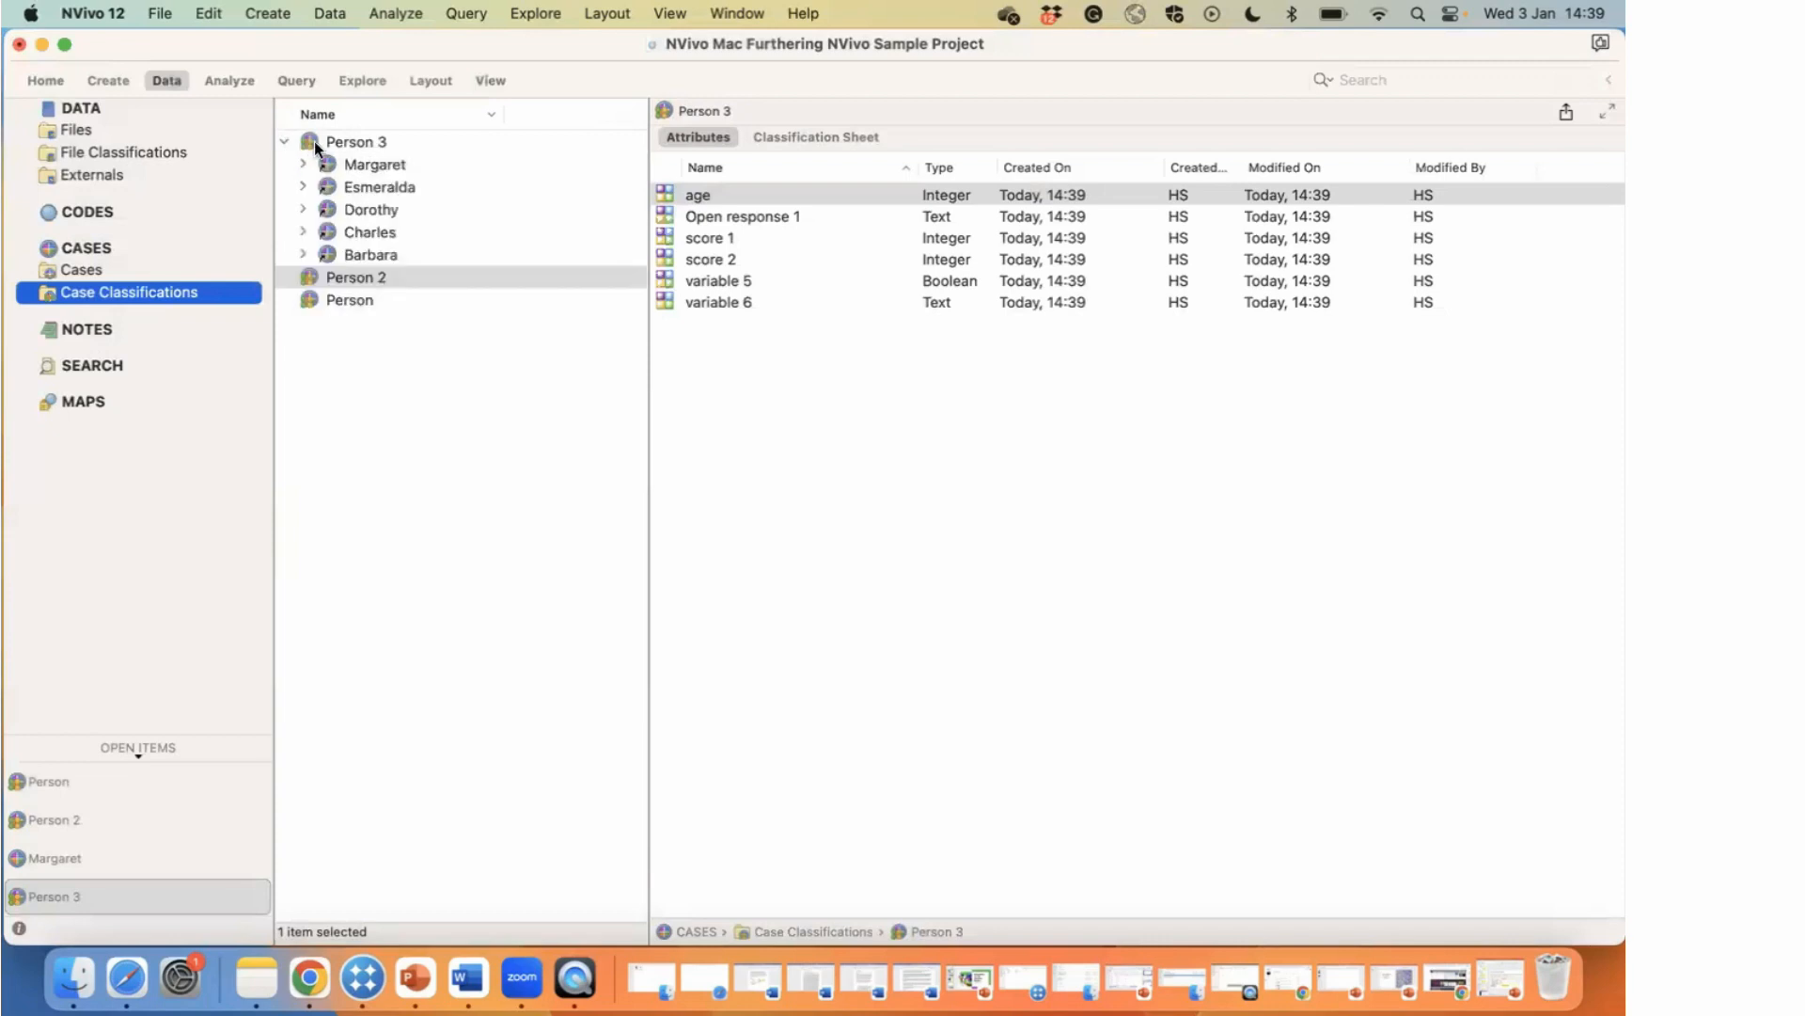
{"action": "left_click", "coordinate": [307, 165]}
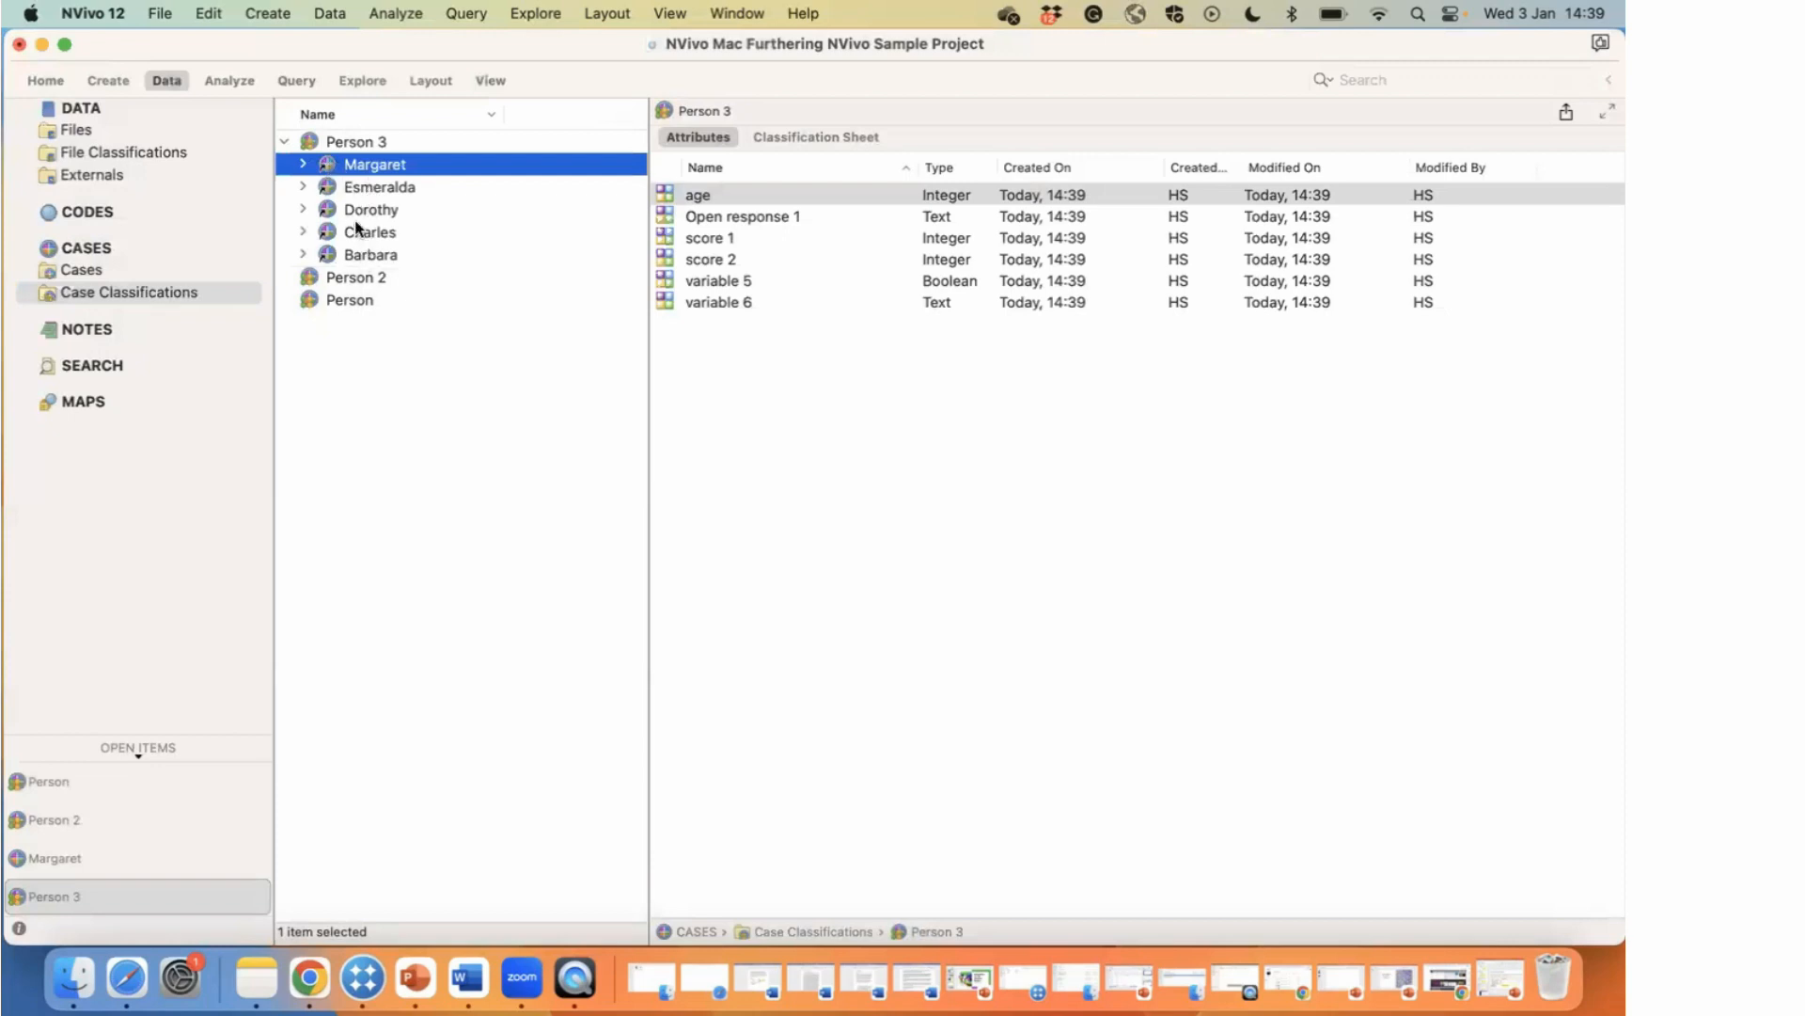
{"action": "left_click", "coordinate": [303, 164]}
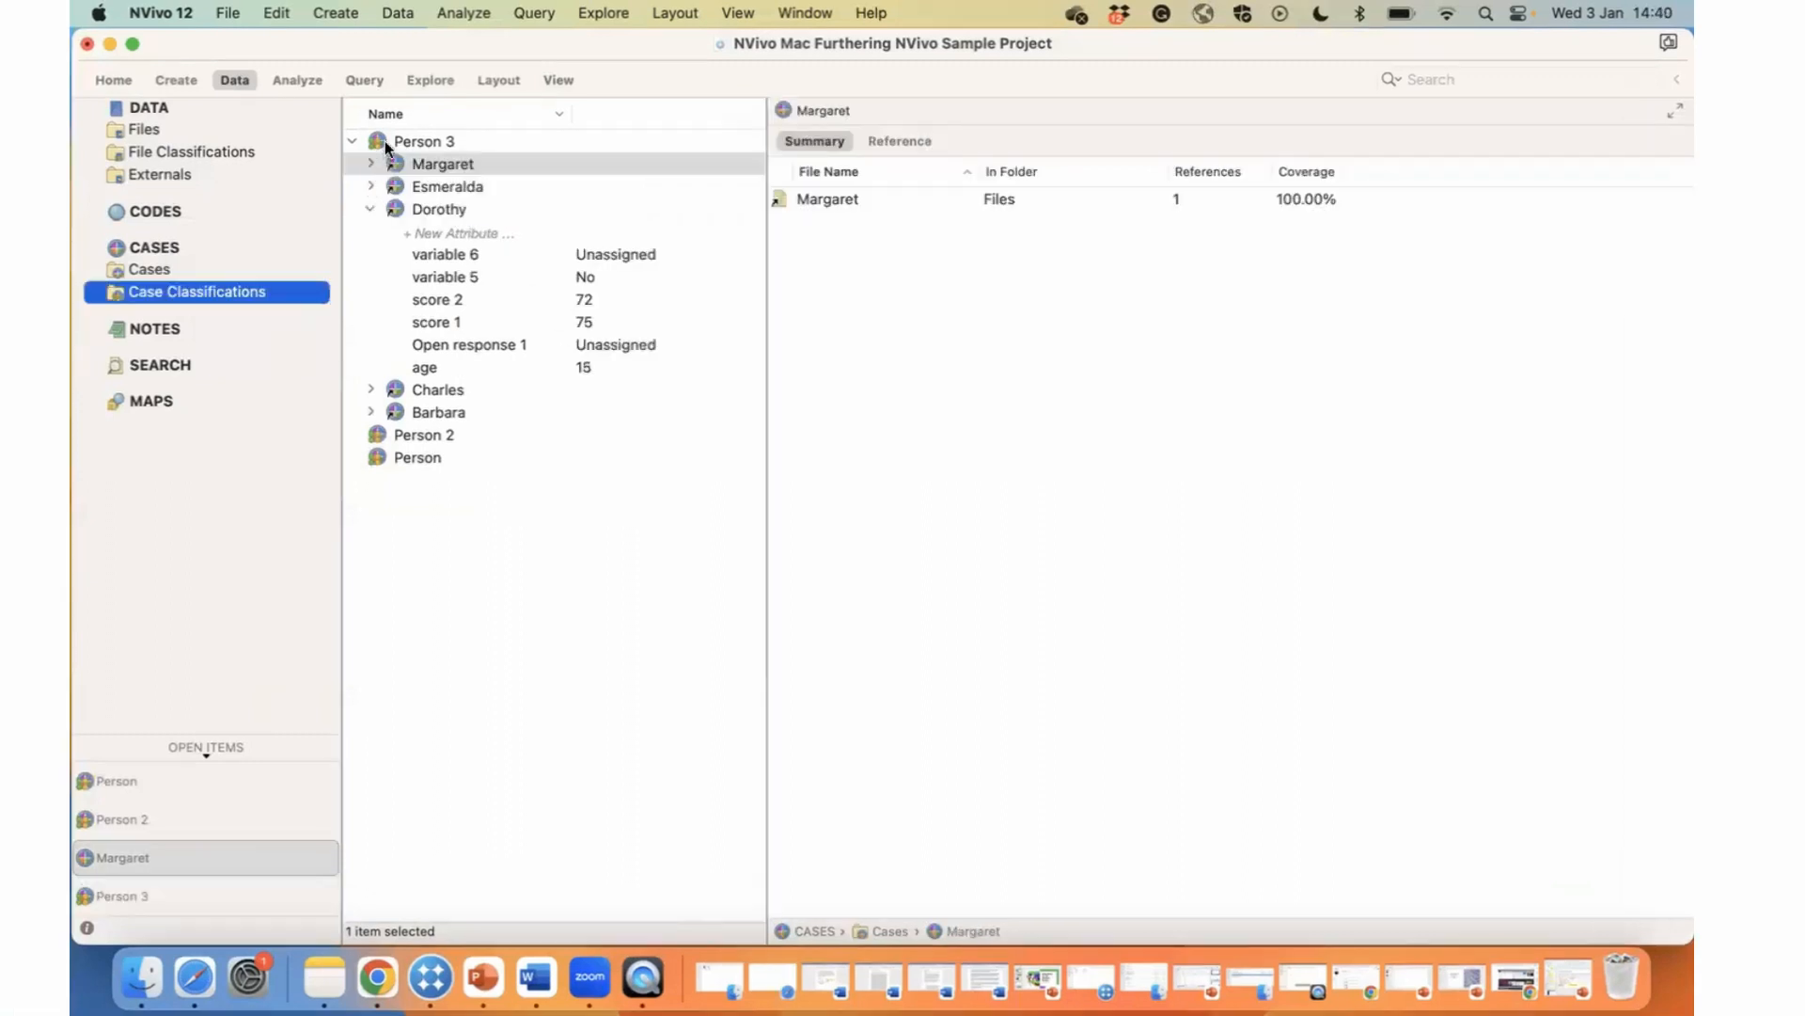
Step: Open Person 3 and look through its attributes and all columns of its classification sheet
{"action": "left_click", "coordinate": [318, 141]}
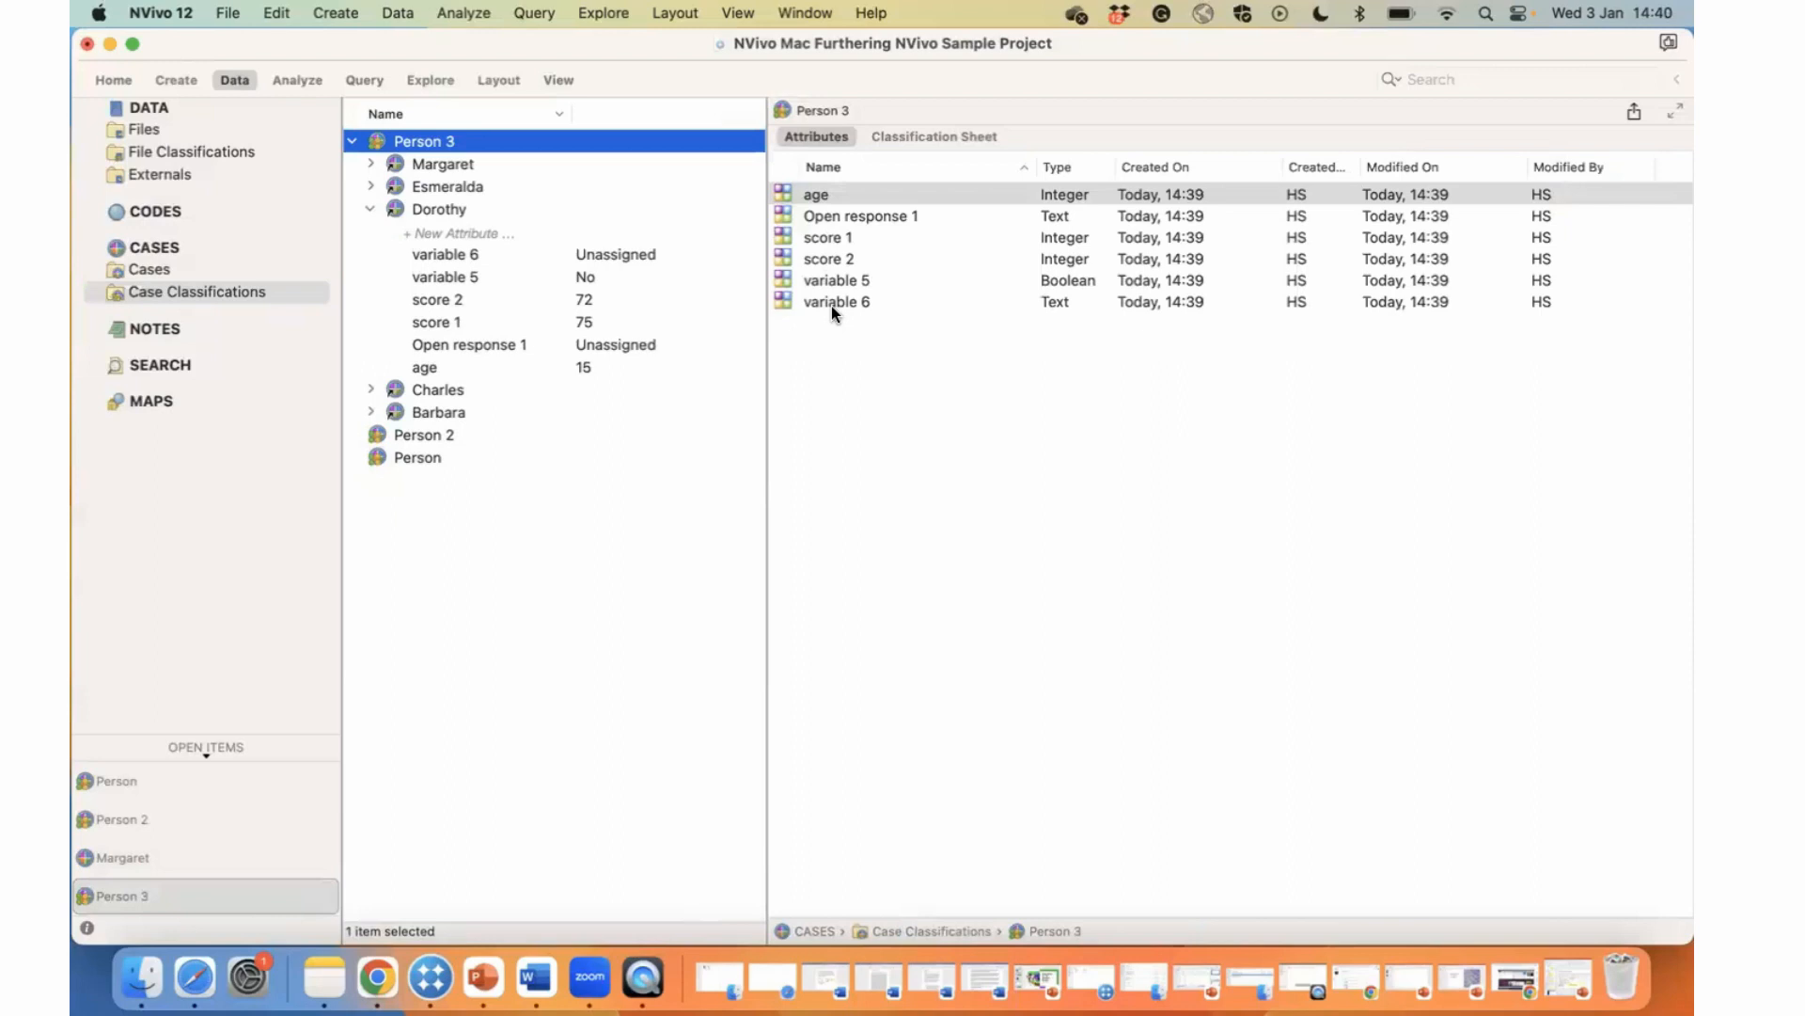
{"action": "left_click", "coordinate": [925, 136]}
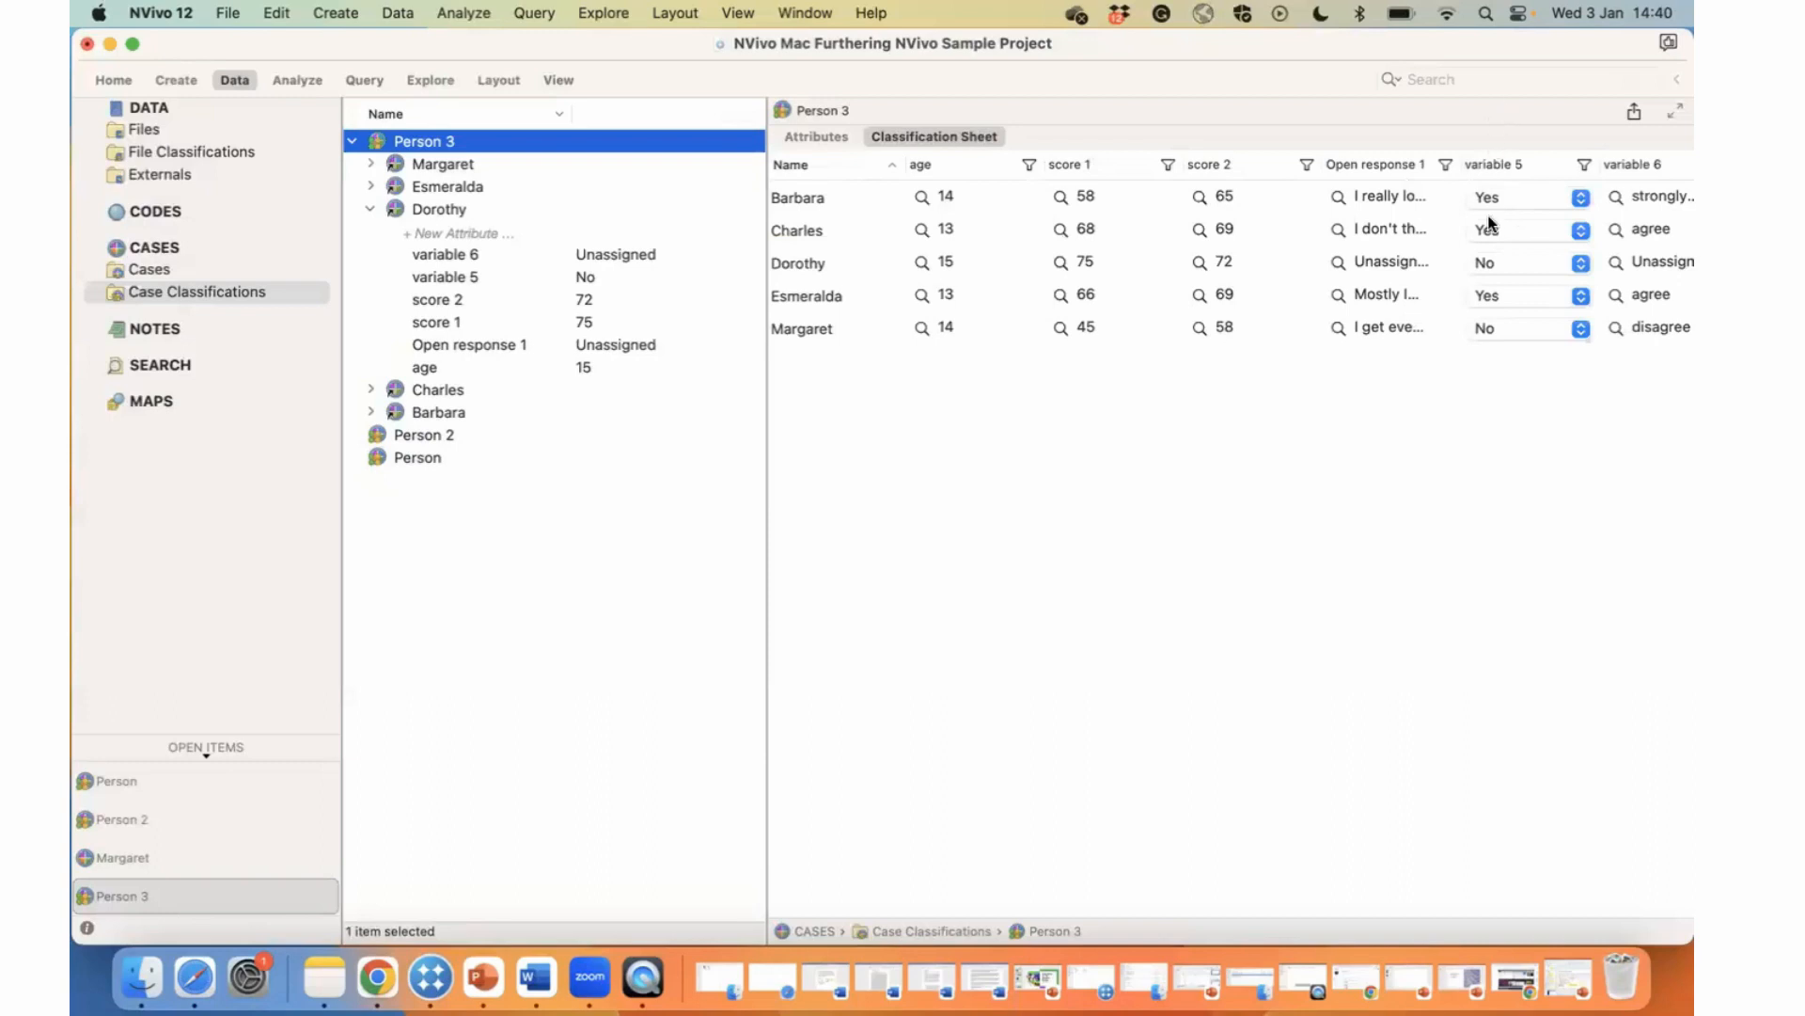
{"action": "scroll", "coordinate": [1324, 231], "scroll_direction": "right", "scroll_amount": 2}
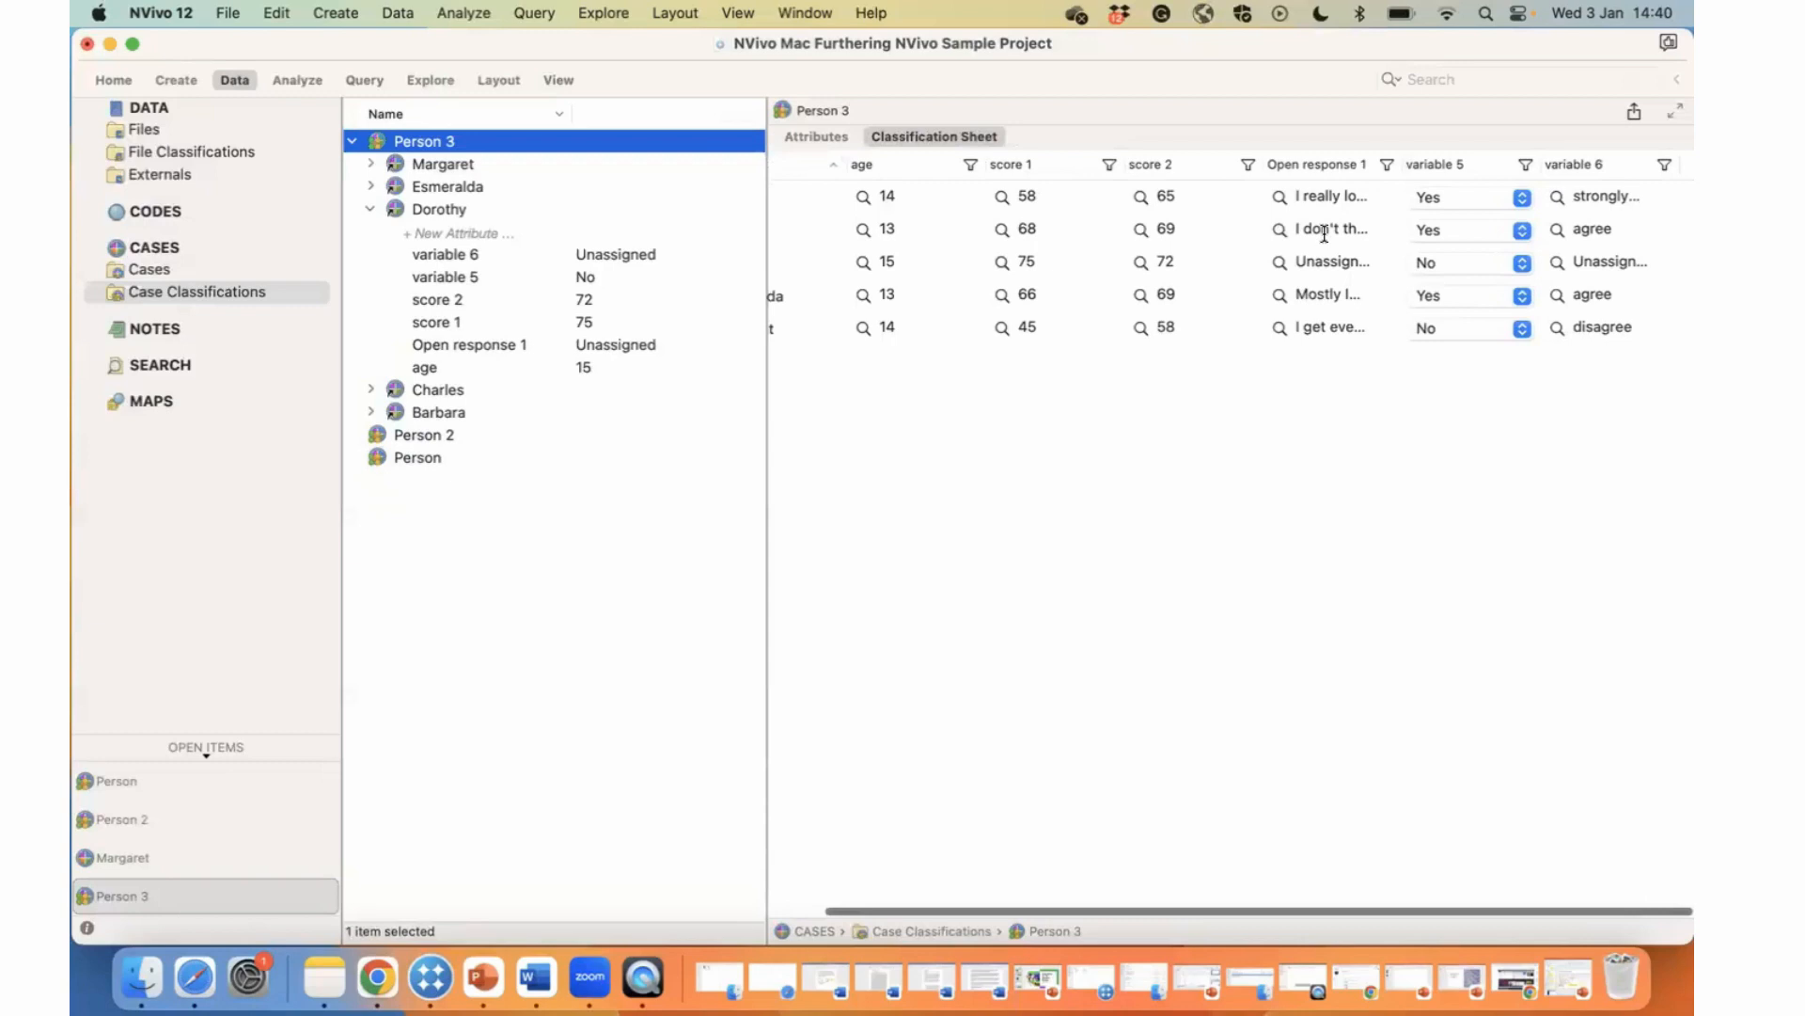
{"action": "scroll", "coordinate": [1324, 232], "scroll_direction": "left", "scroll_amount": 2}
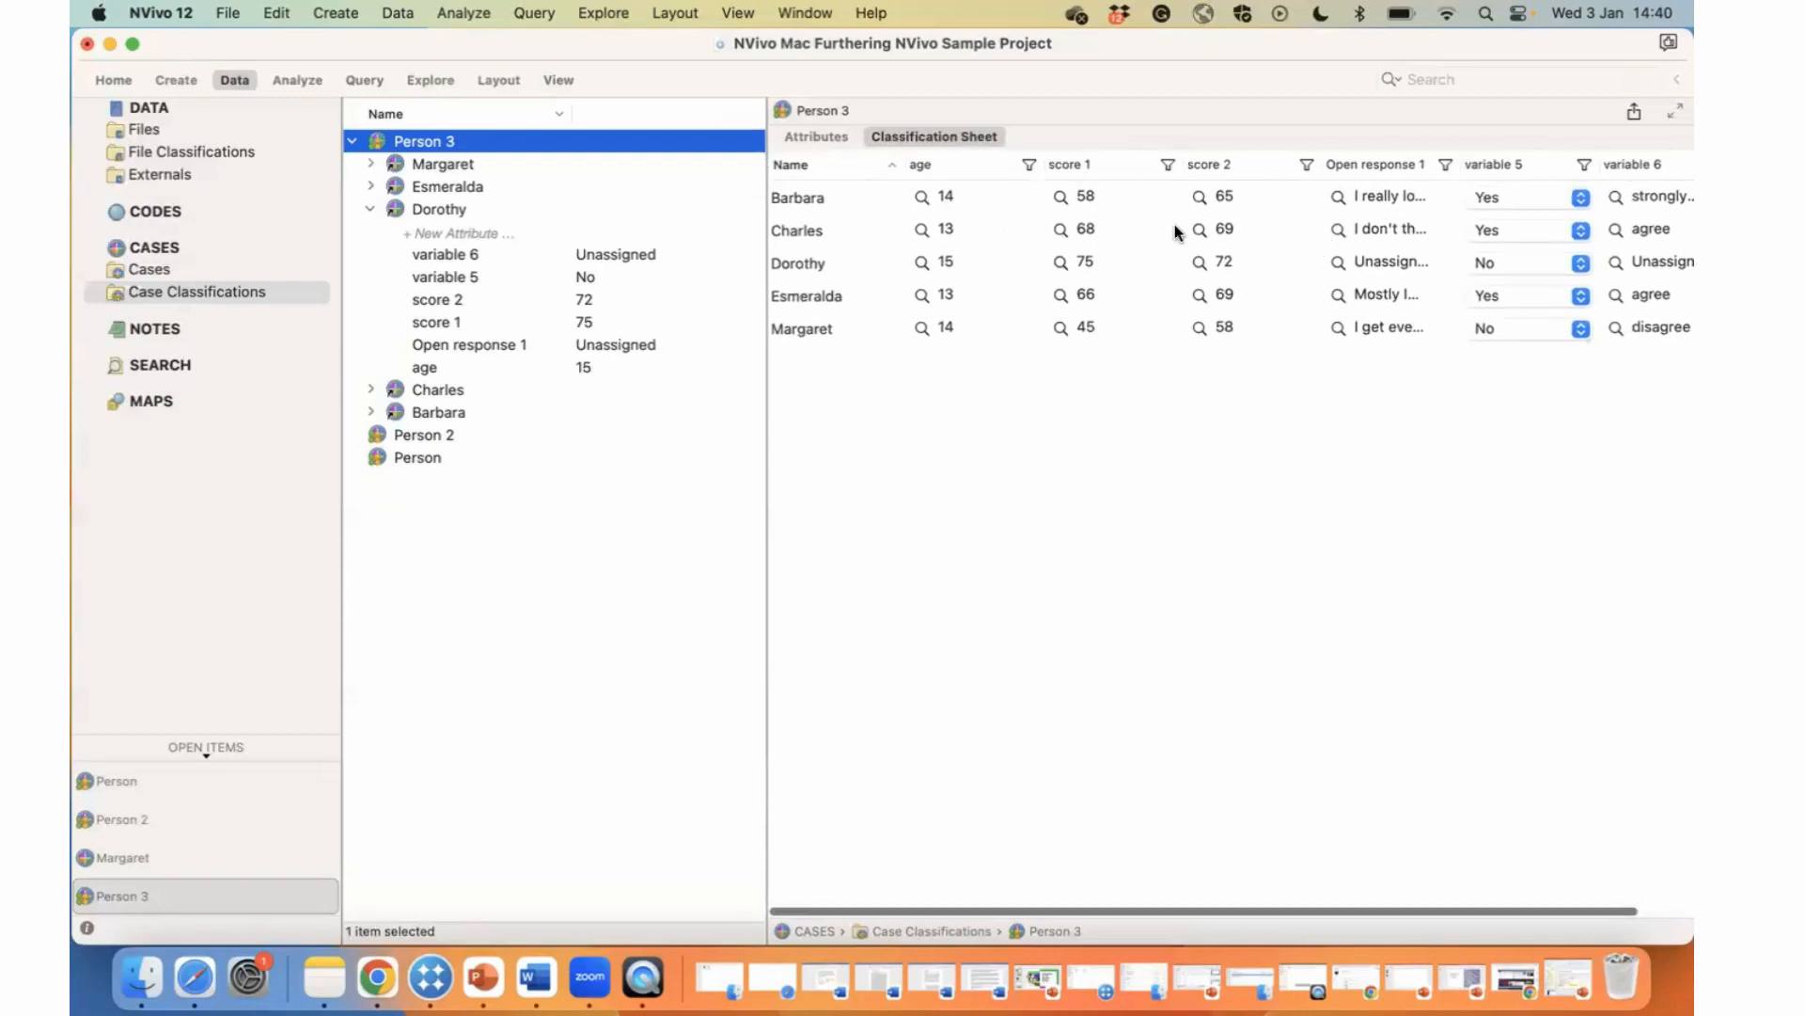
Step: Sort the classification sheet by ascending age and examine the first case's available values for variable 5, Open response 1 and score 2
{"action": "left_click", "coordinate": [921, 167]}
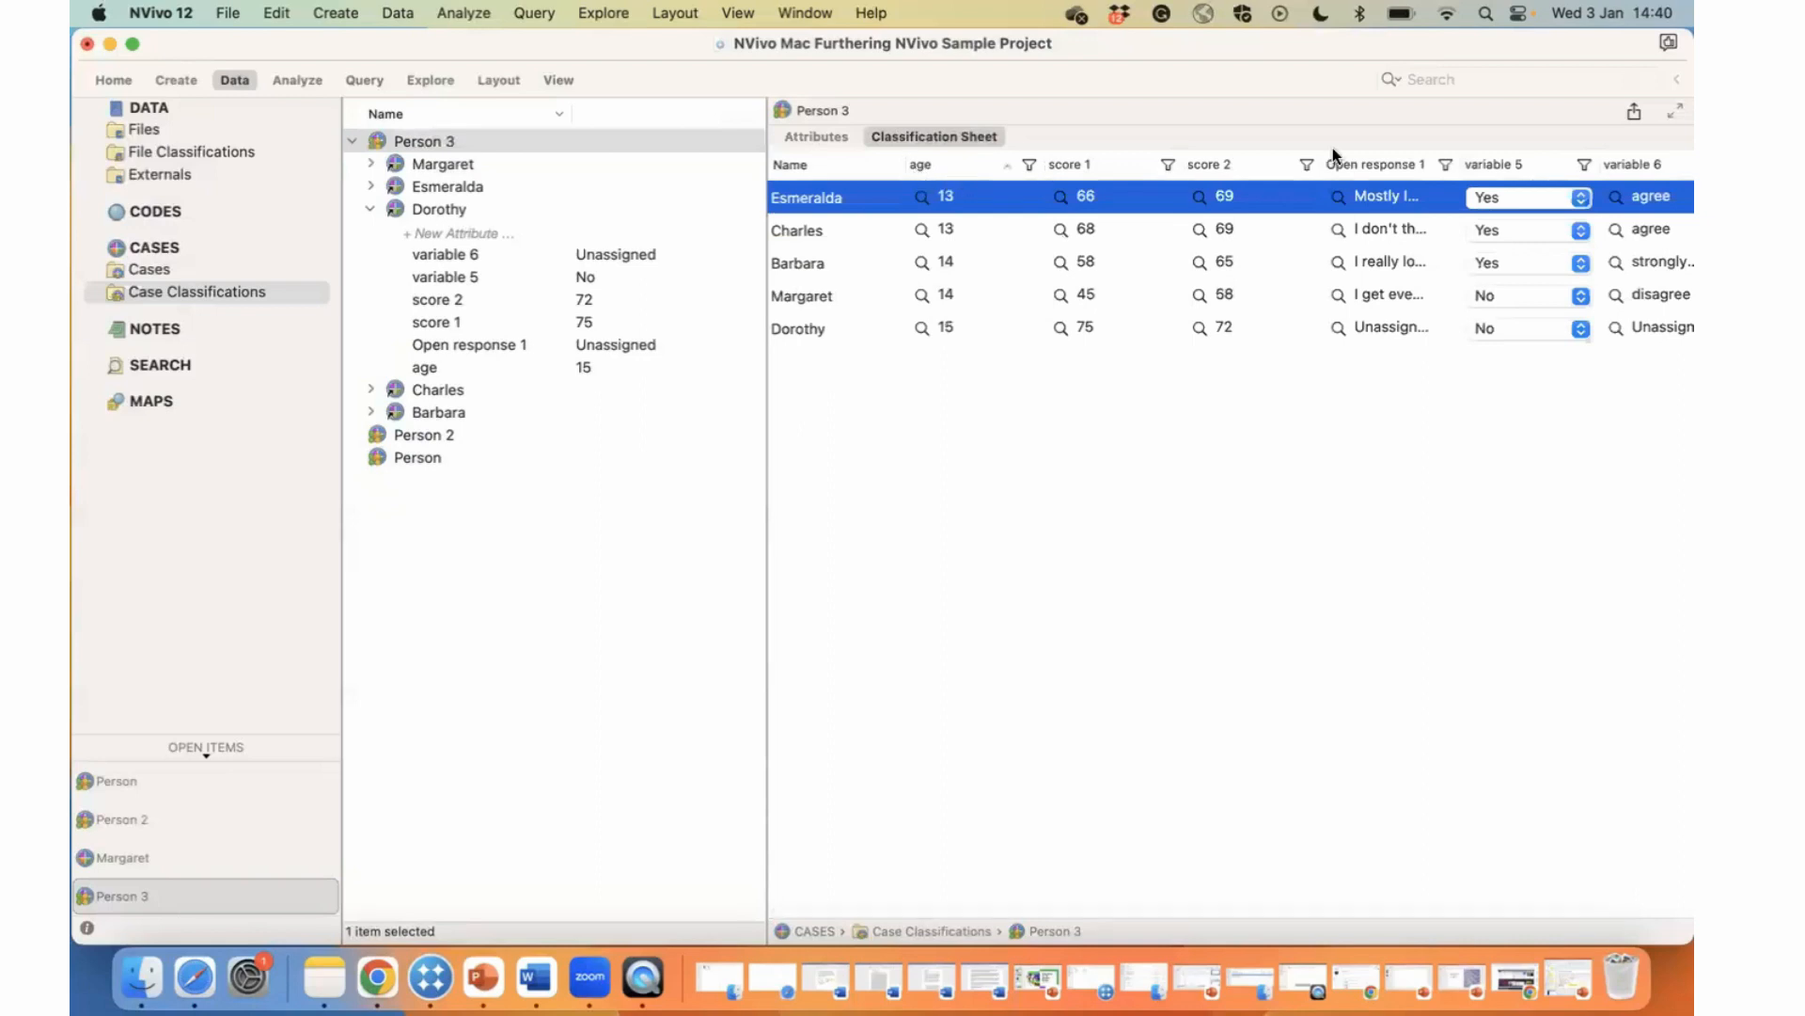
{"action": "left_click", "coordinate": [1575, 200]}
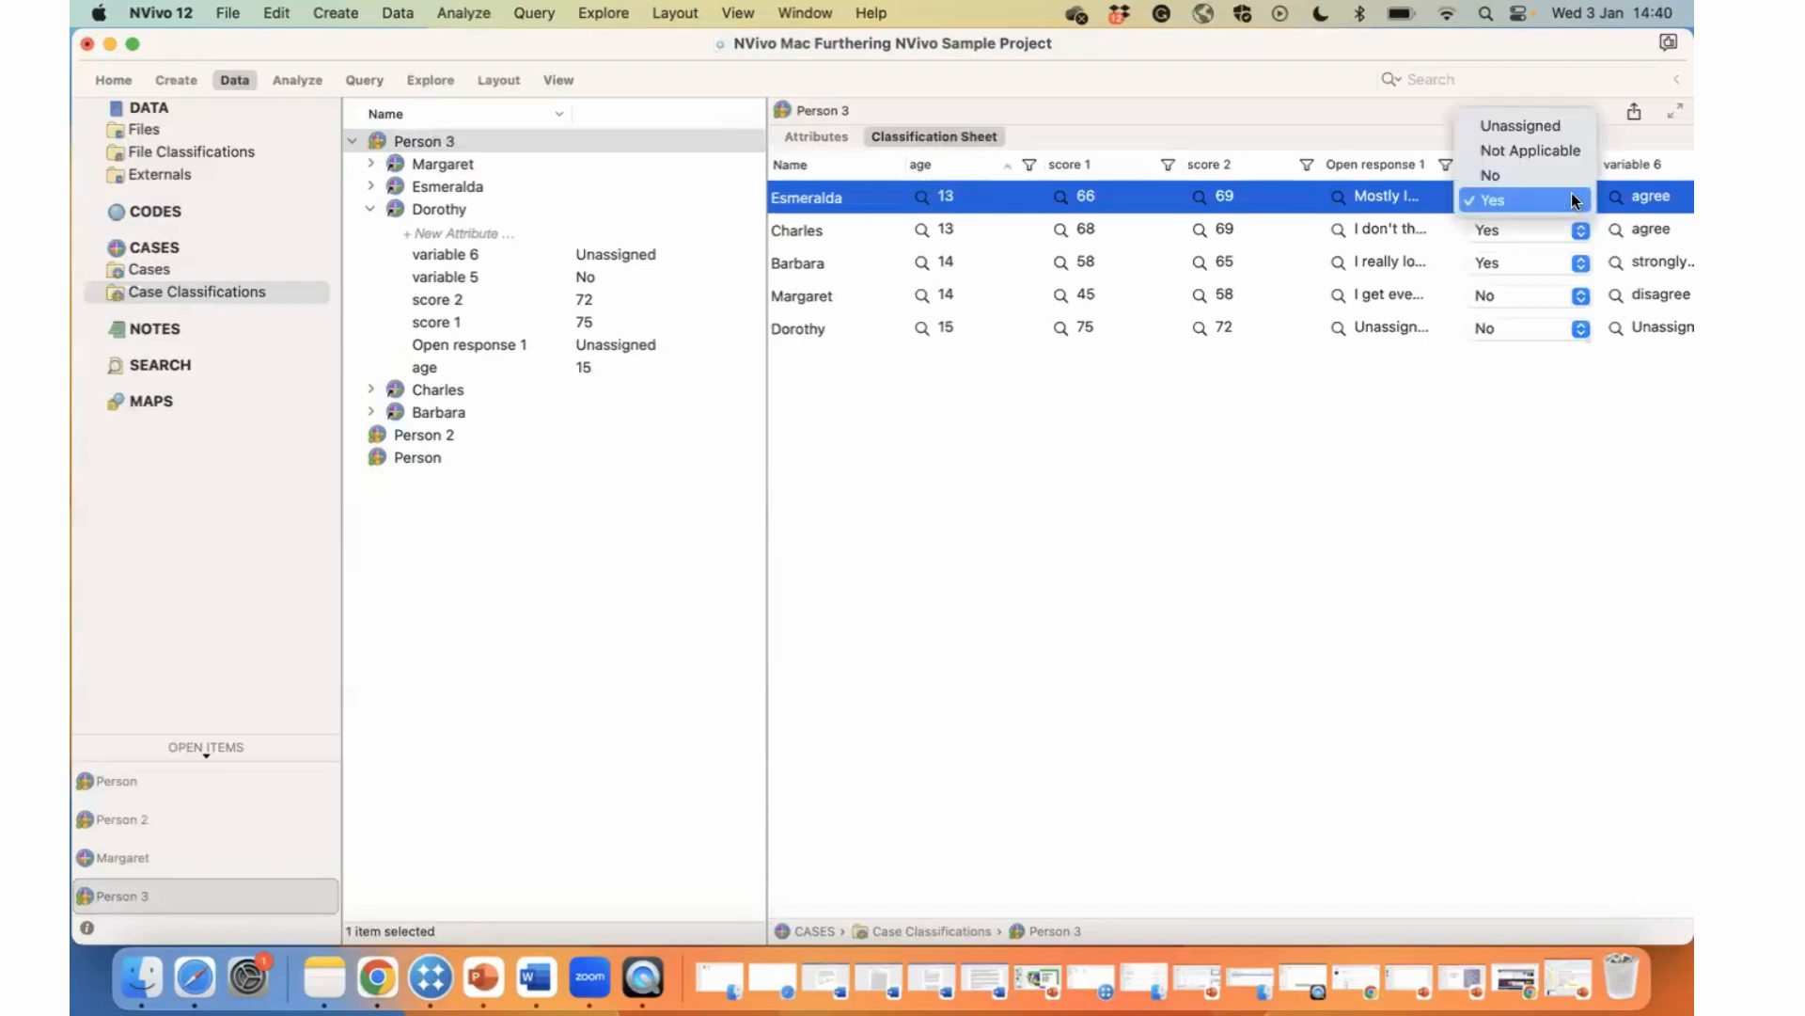
{"action": "left_click", "coordinate": [1578, 201]}
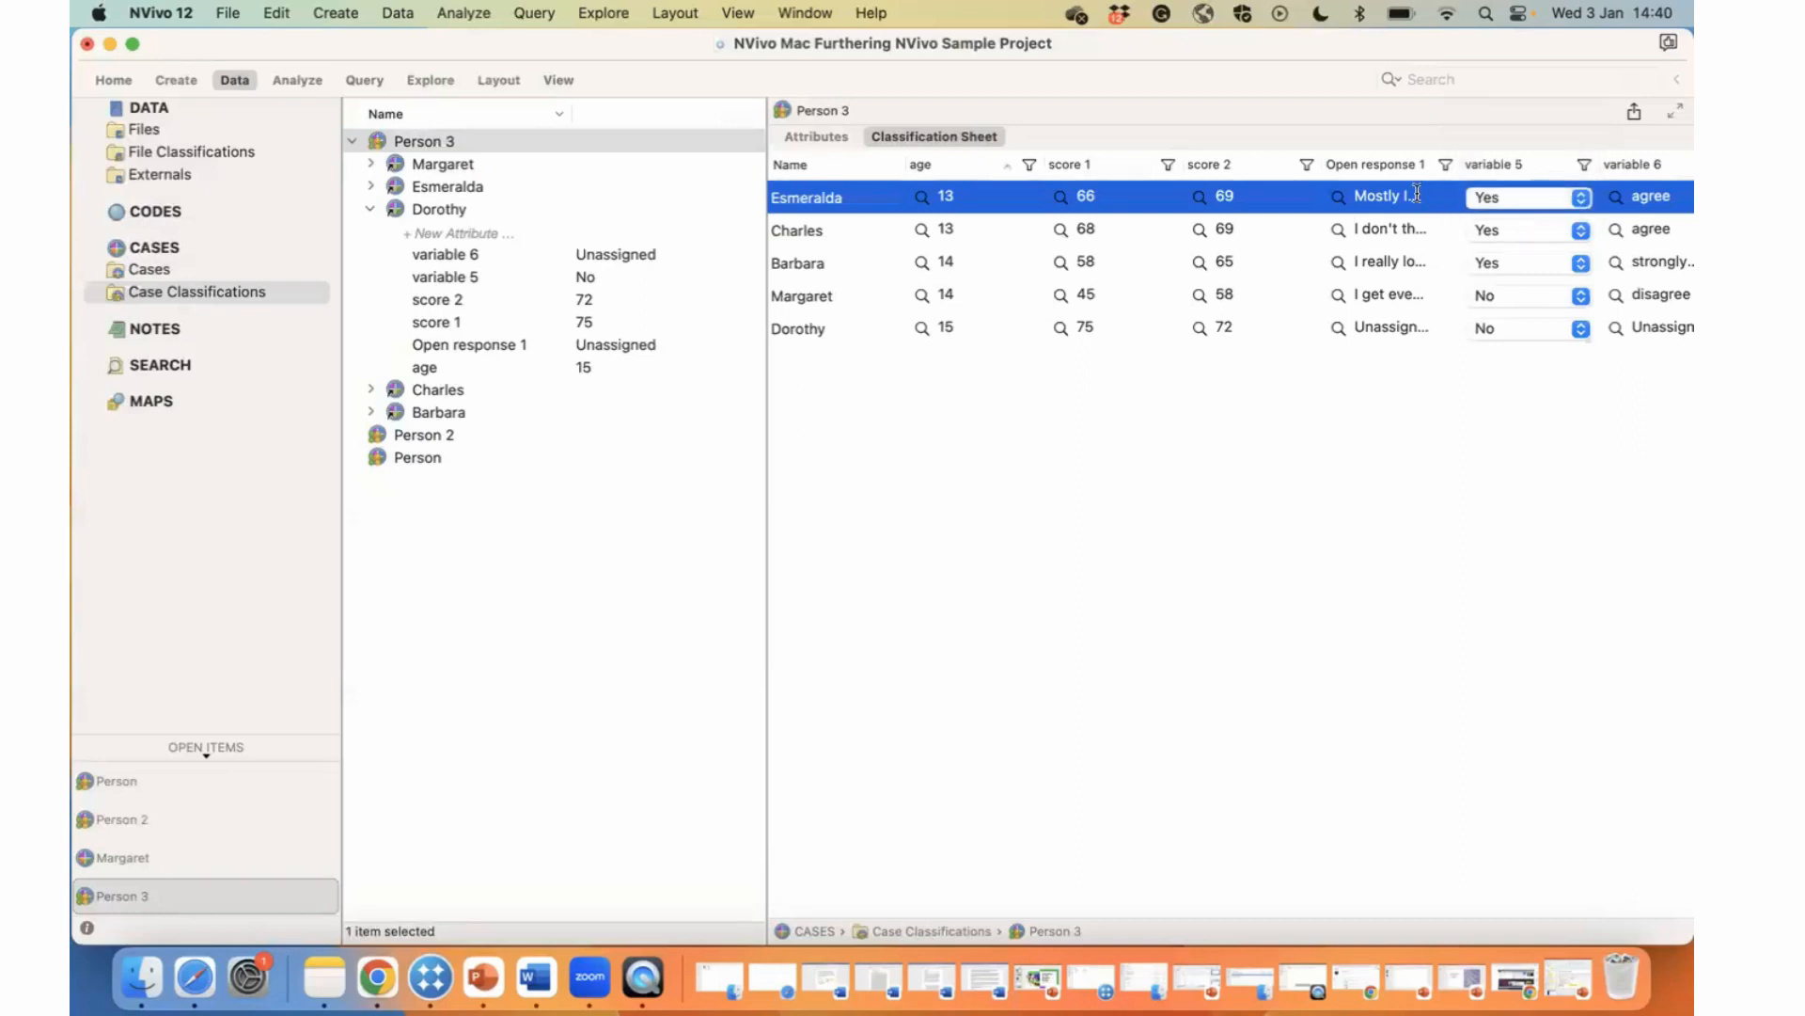
{"action": "left_click", "coordinate": [1414, 196]}
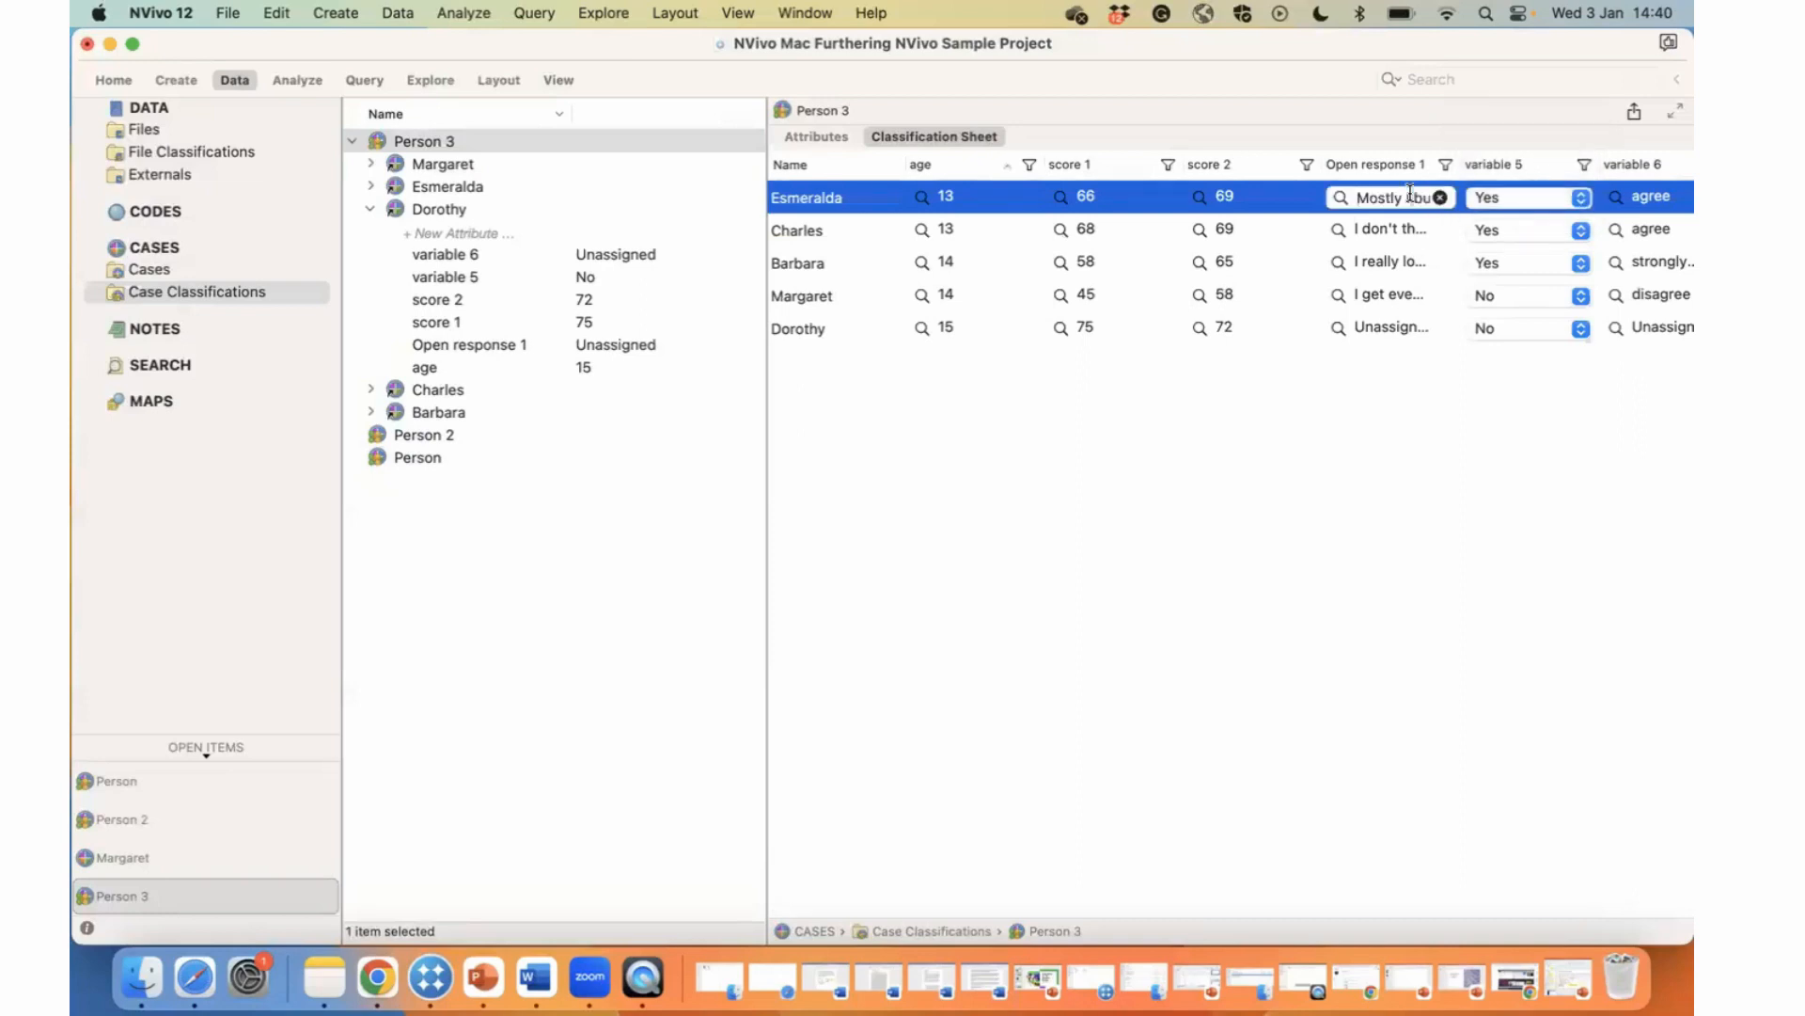
{"action": "left_click", "coordinate": [1336, 196]}
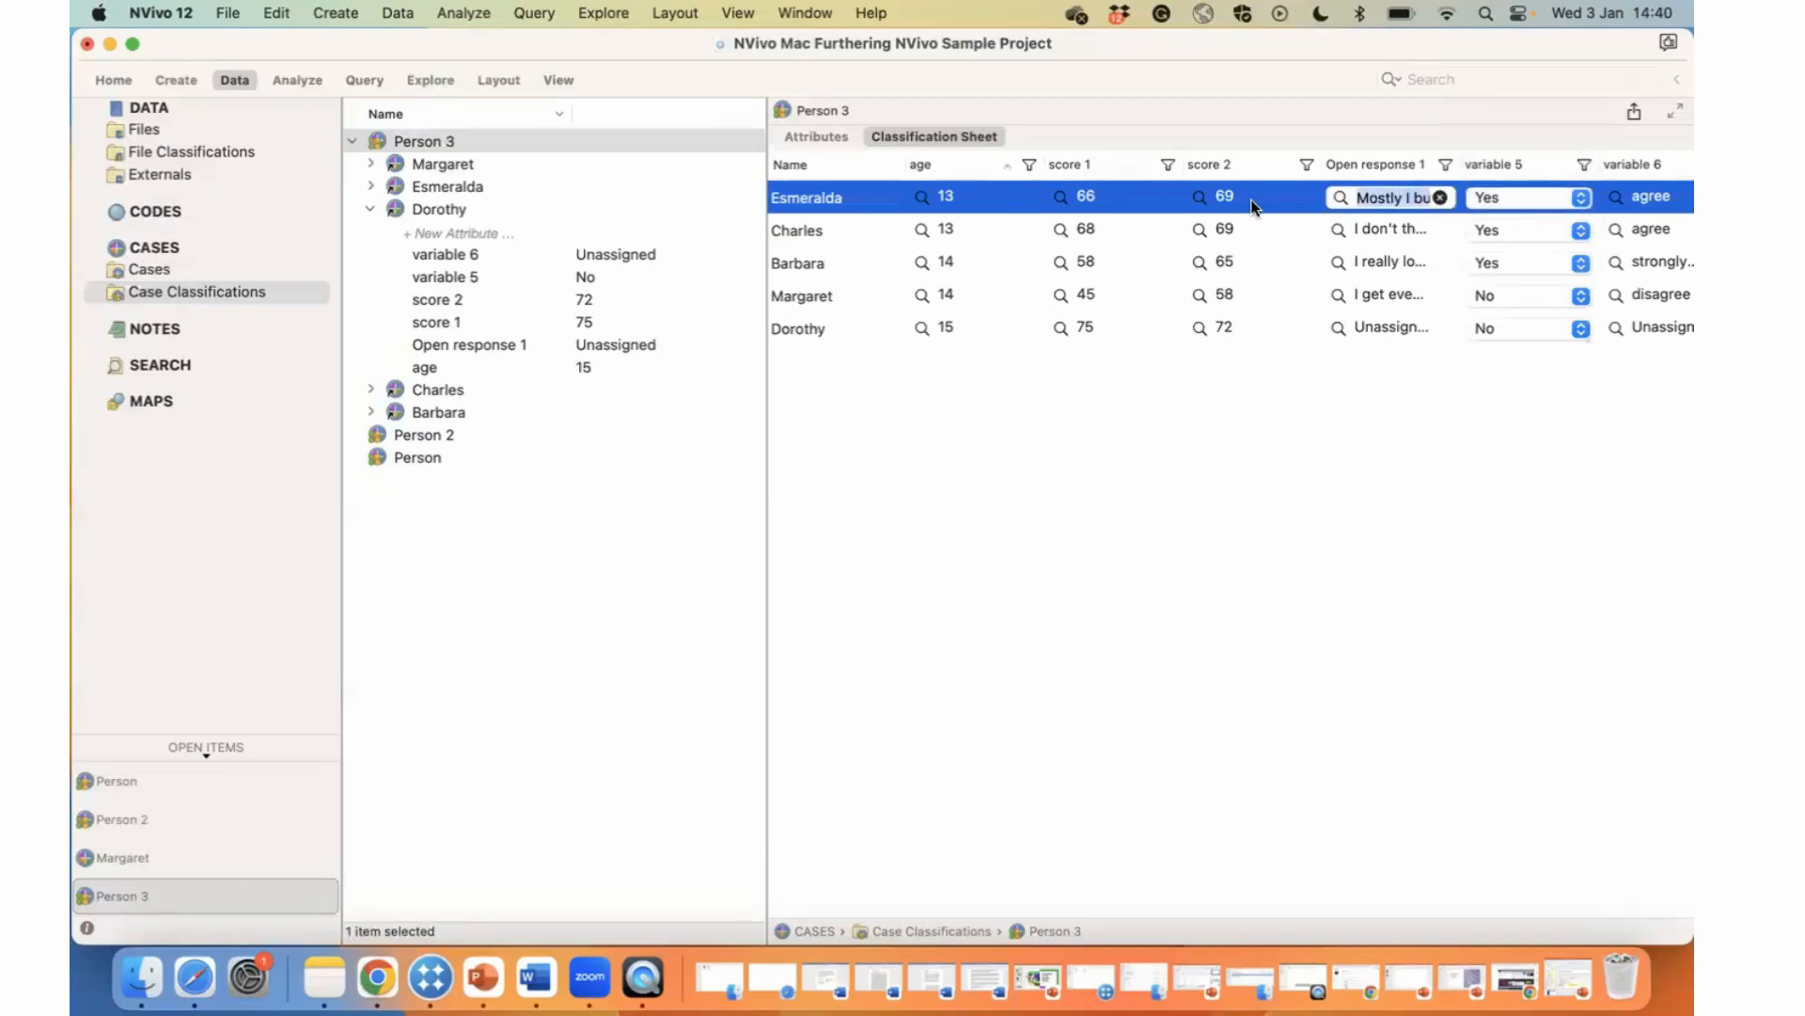
{"action": "left_click", "coordinate": [1338, 199]}
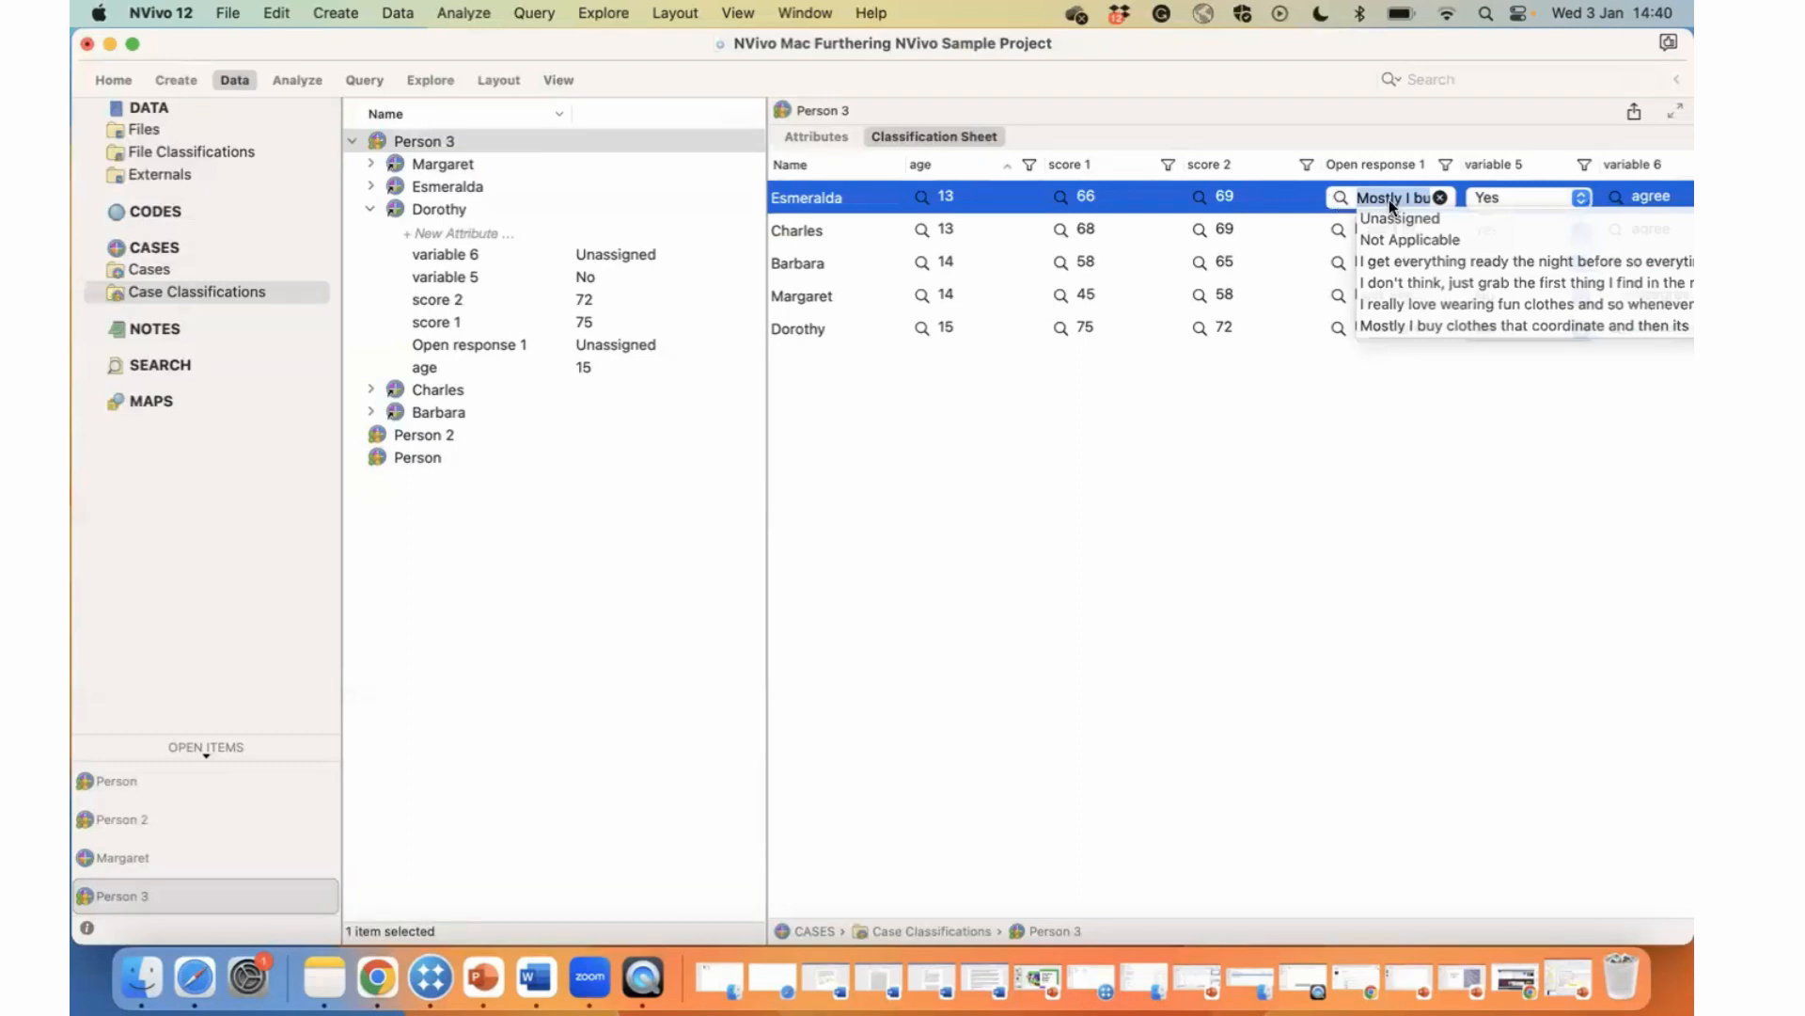
{"action": "left_click", "coordinate": [1201, 196]}
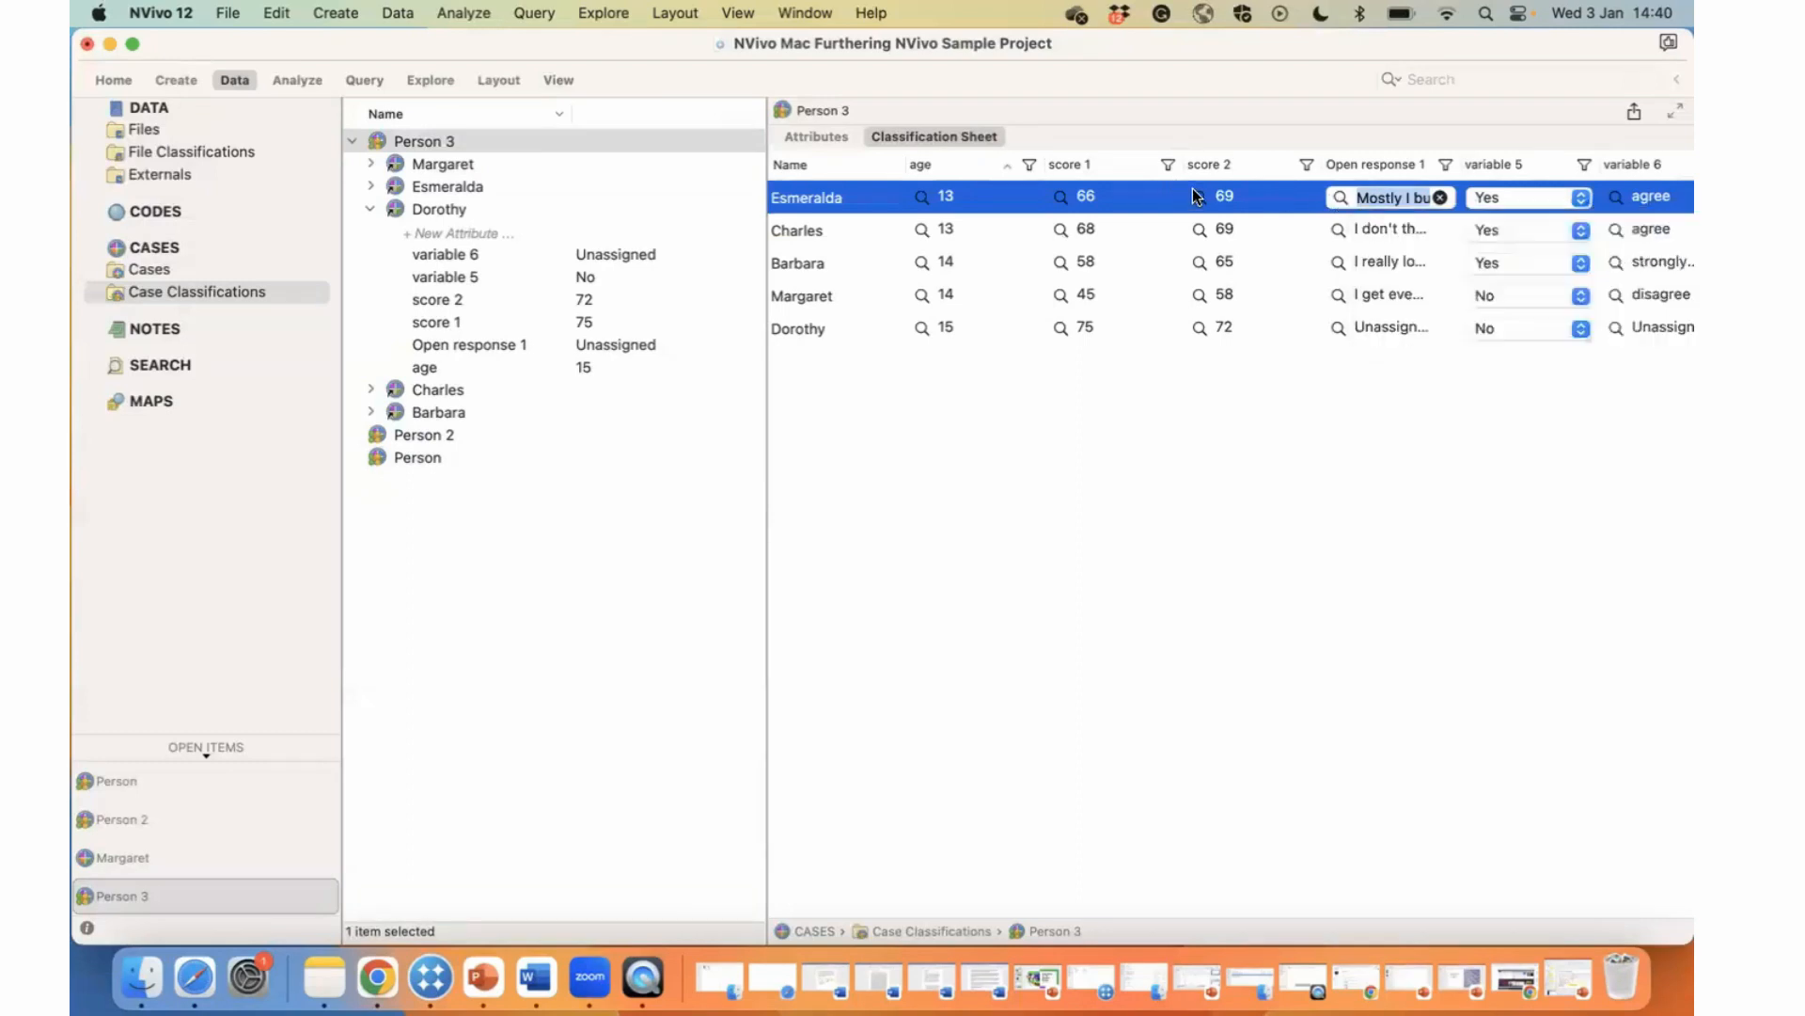
{"action": "left_click", "coordinate": [1201, 197]}
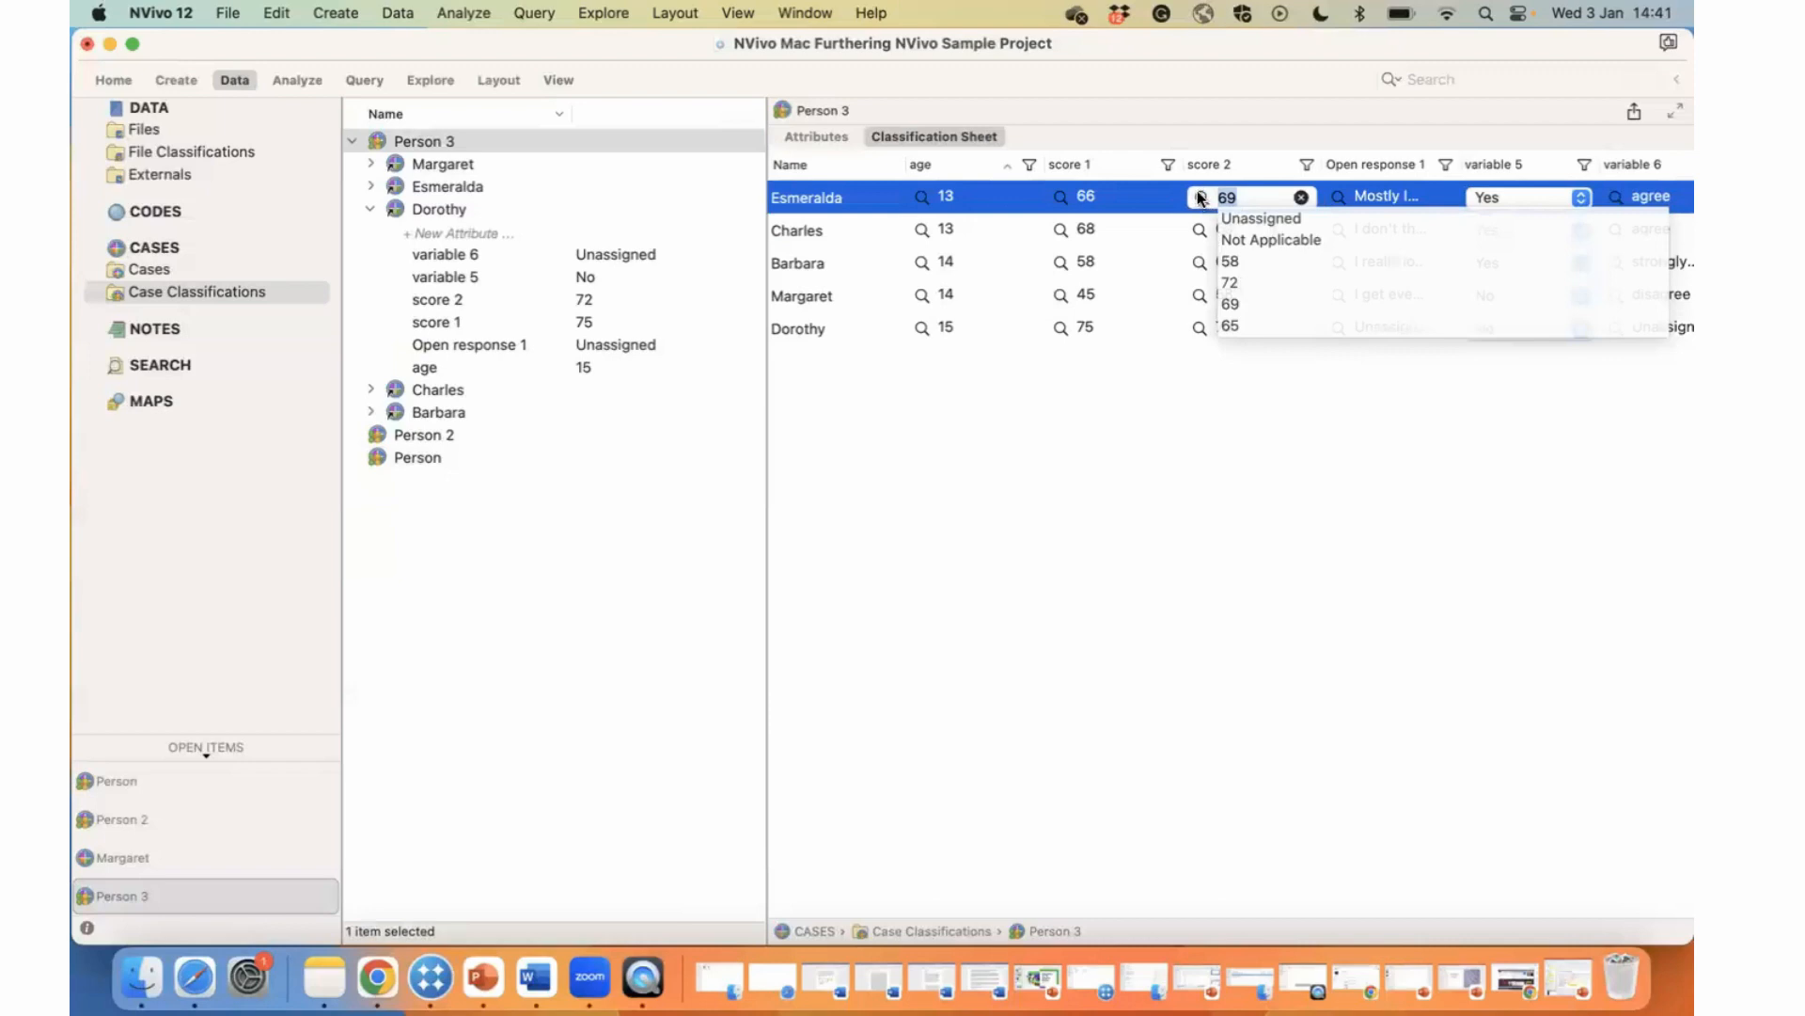
Step: Try 75 as the first case's score 1 value and restore it to 66
{"action": "left_click", "coordinate": [1062, 199]}
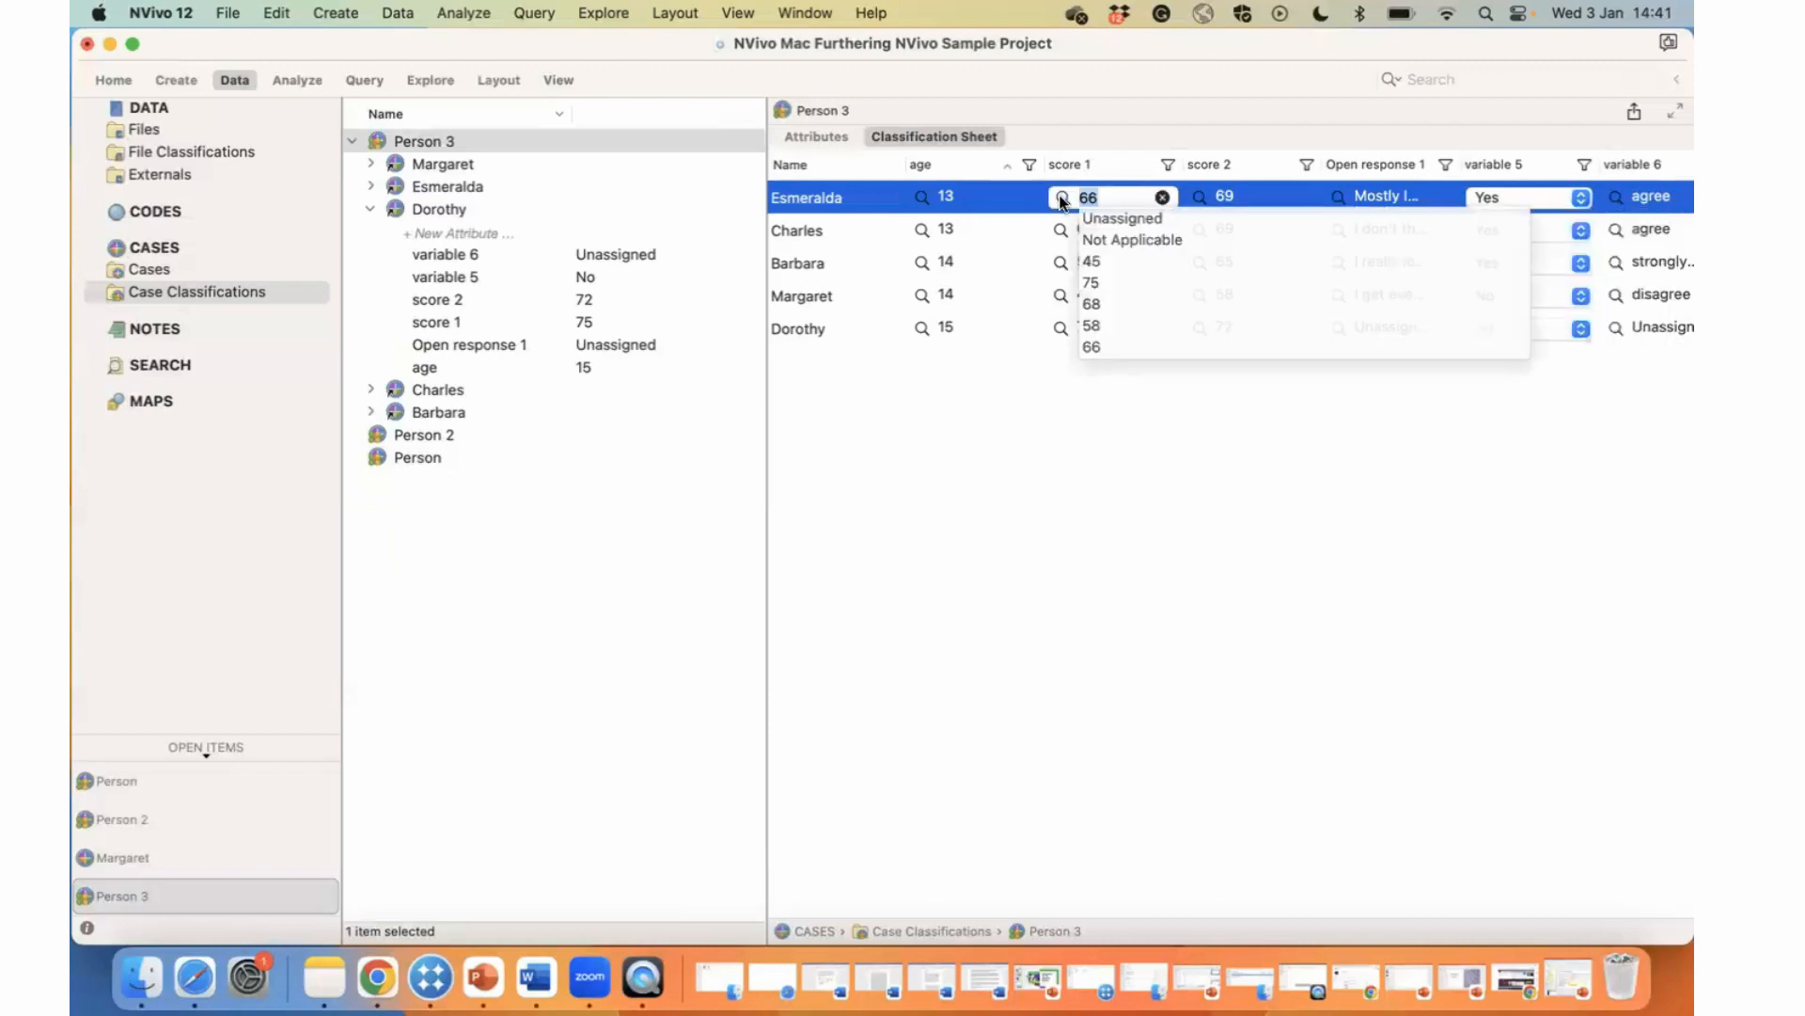
{"action": "left_click", "coordinate": [1108, 278]}
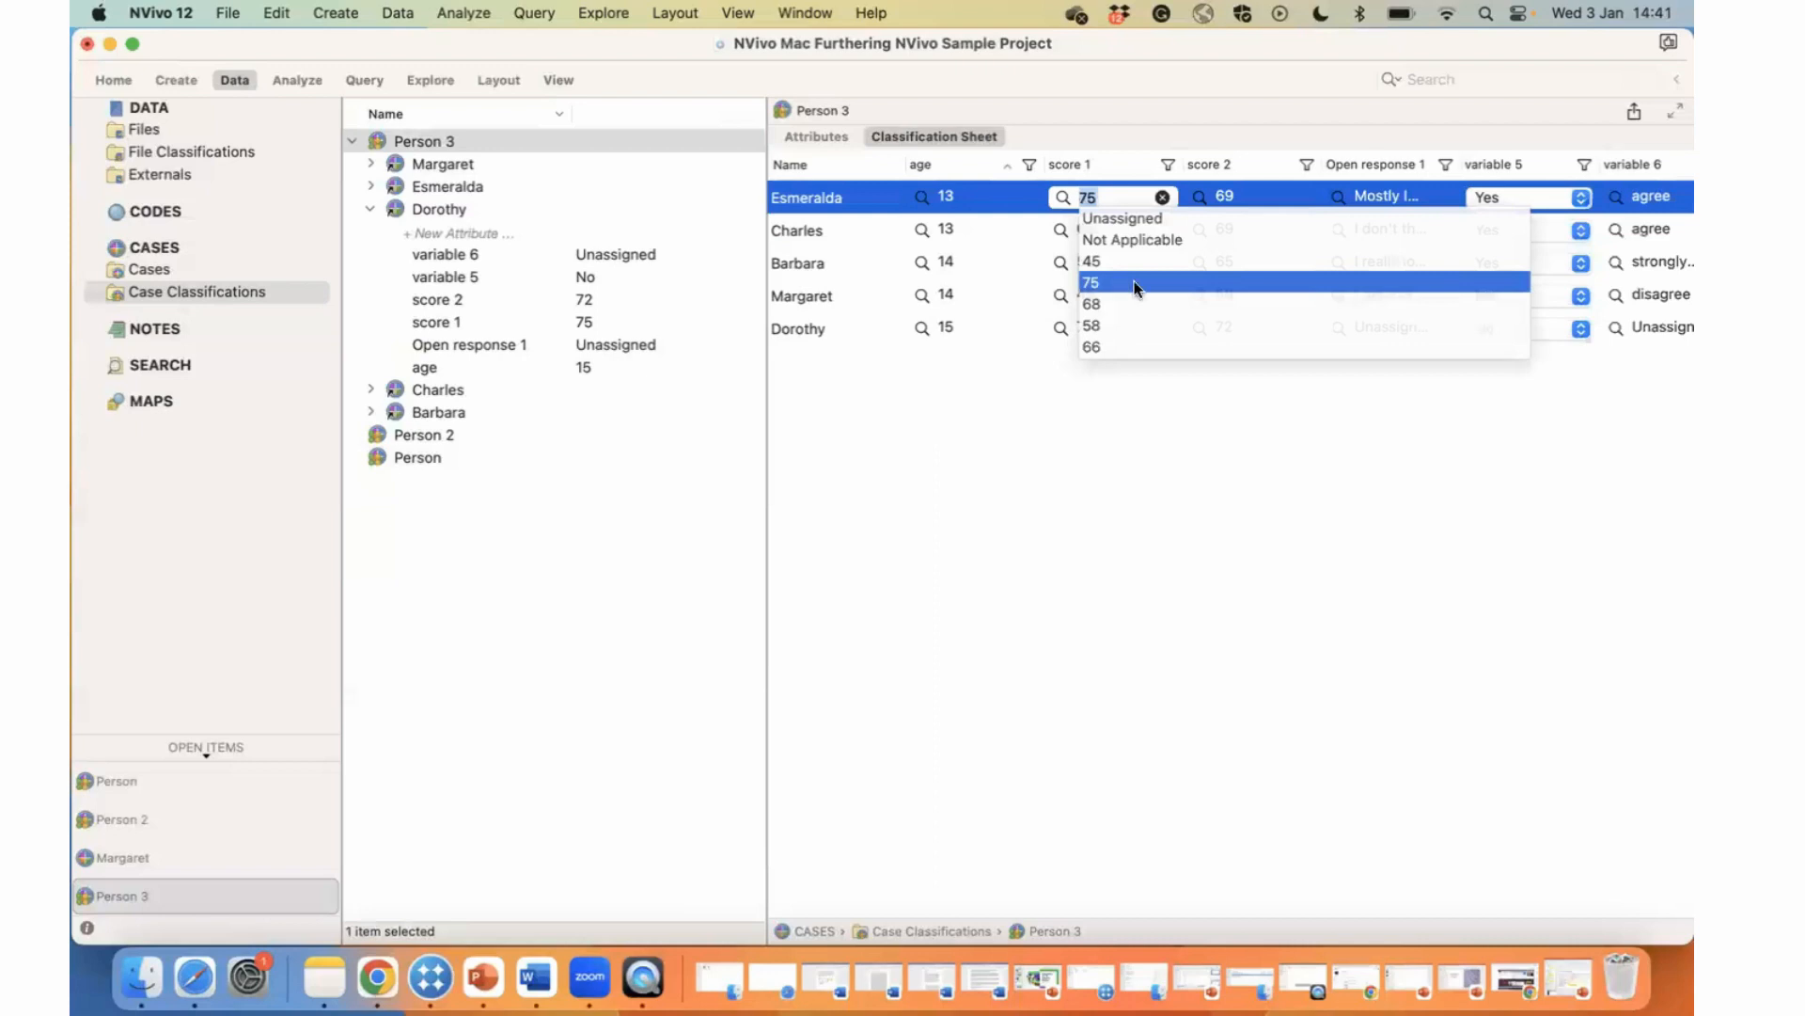
{"action": "left_click", "coordinate": [1141, 348]}
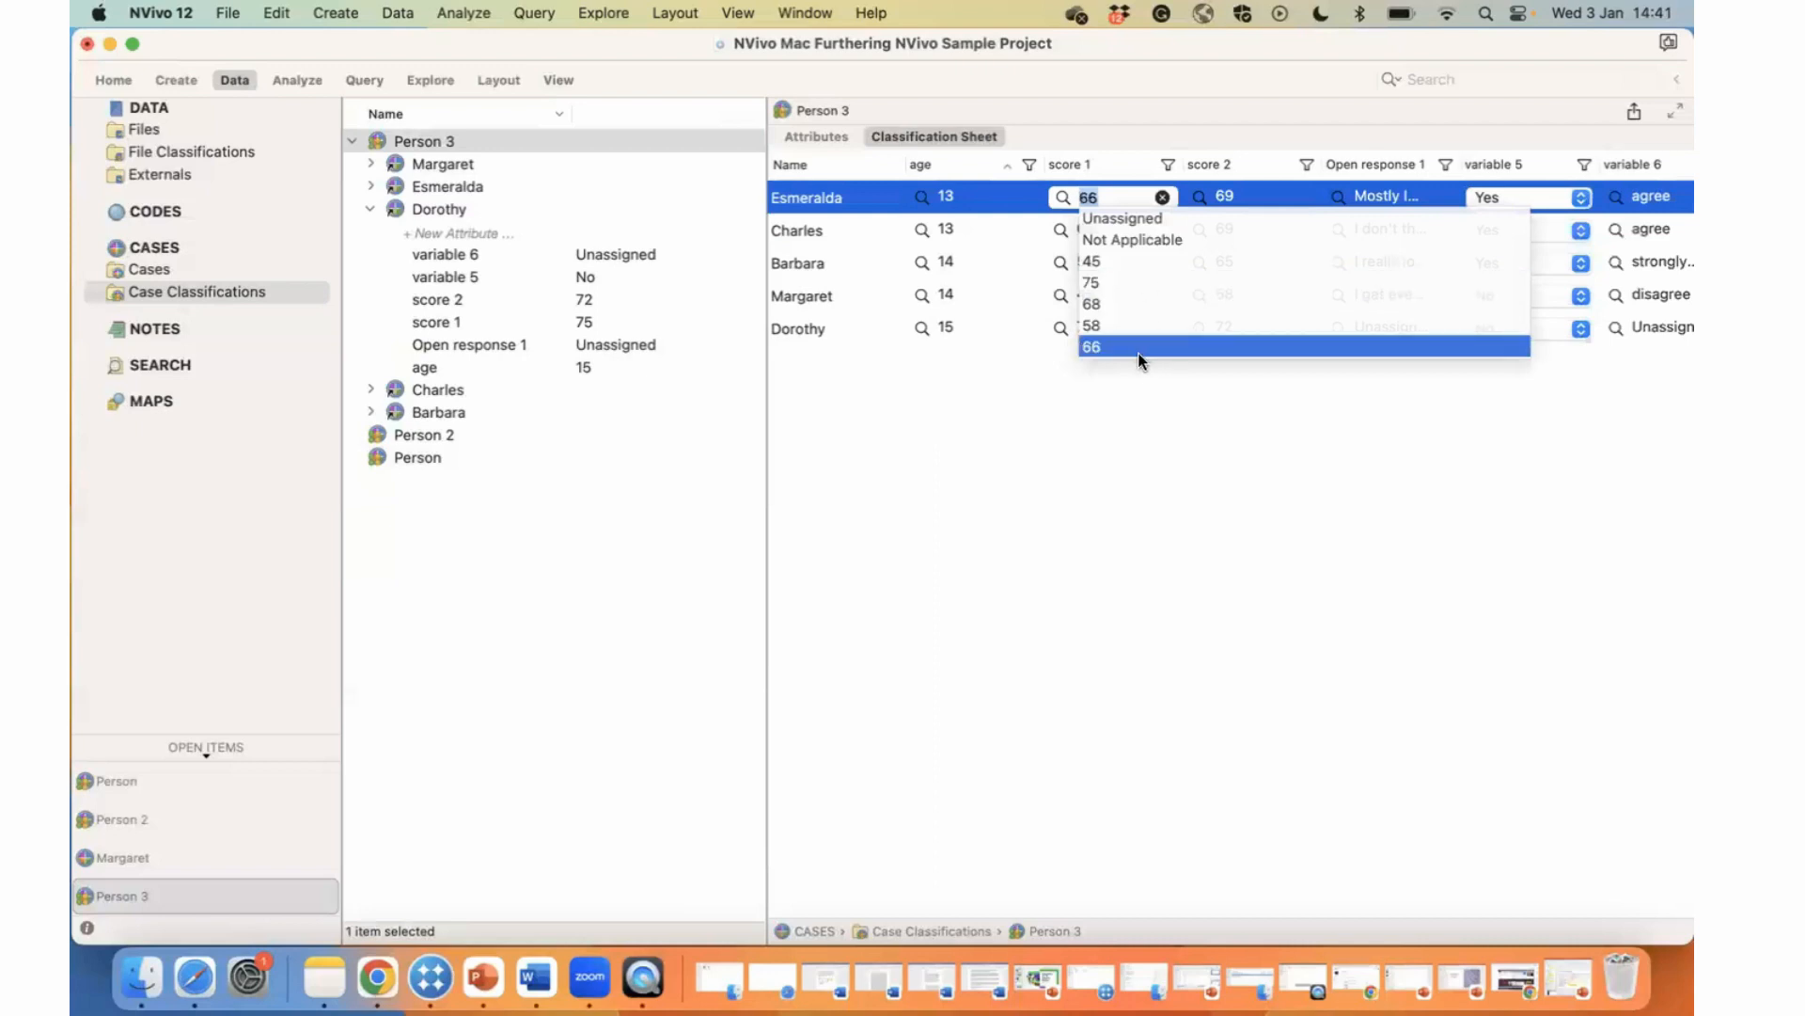
Step: Sort the Person 3 classification sheet by descending age
{"action": "left_click", "coordinate": [1018, 172]}
{"action": "left_click", "coordinate": [1017, 172]}
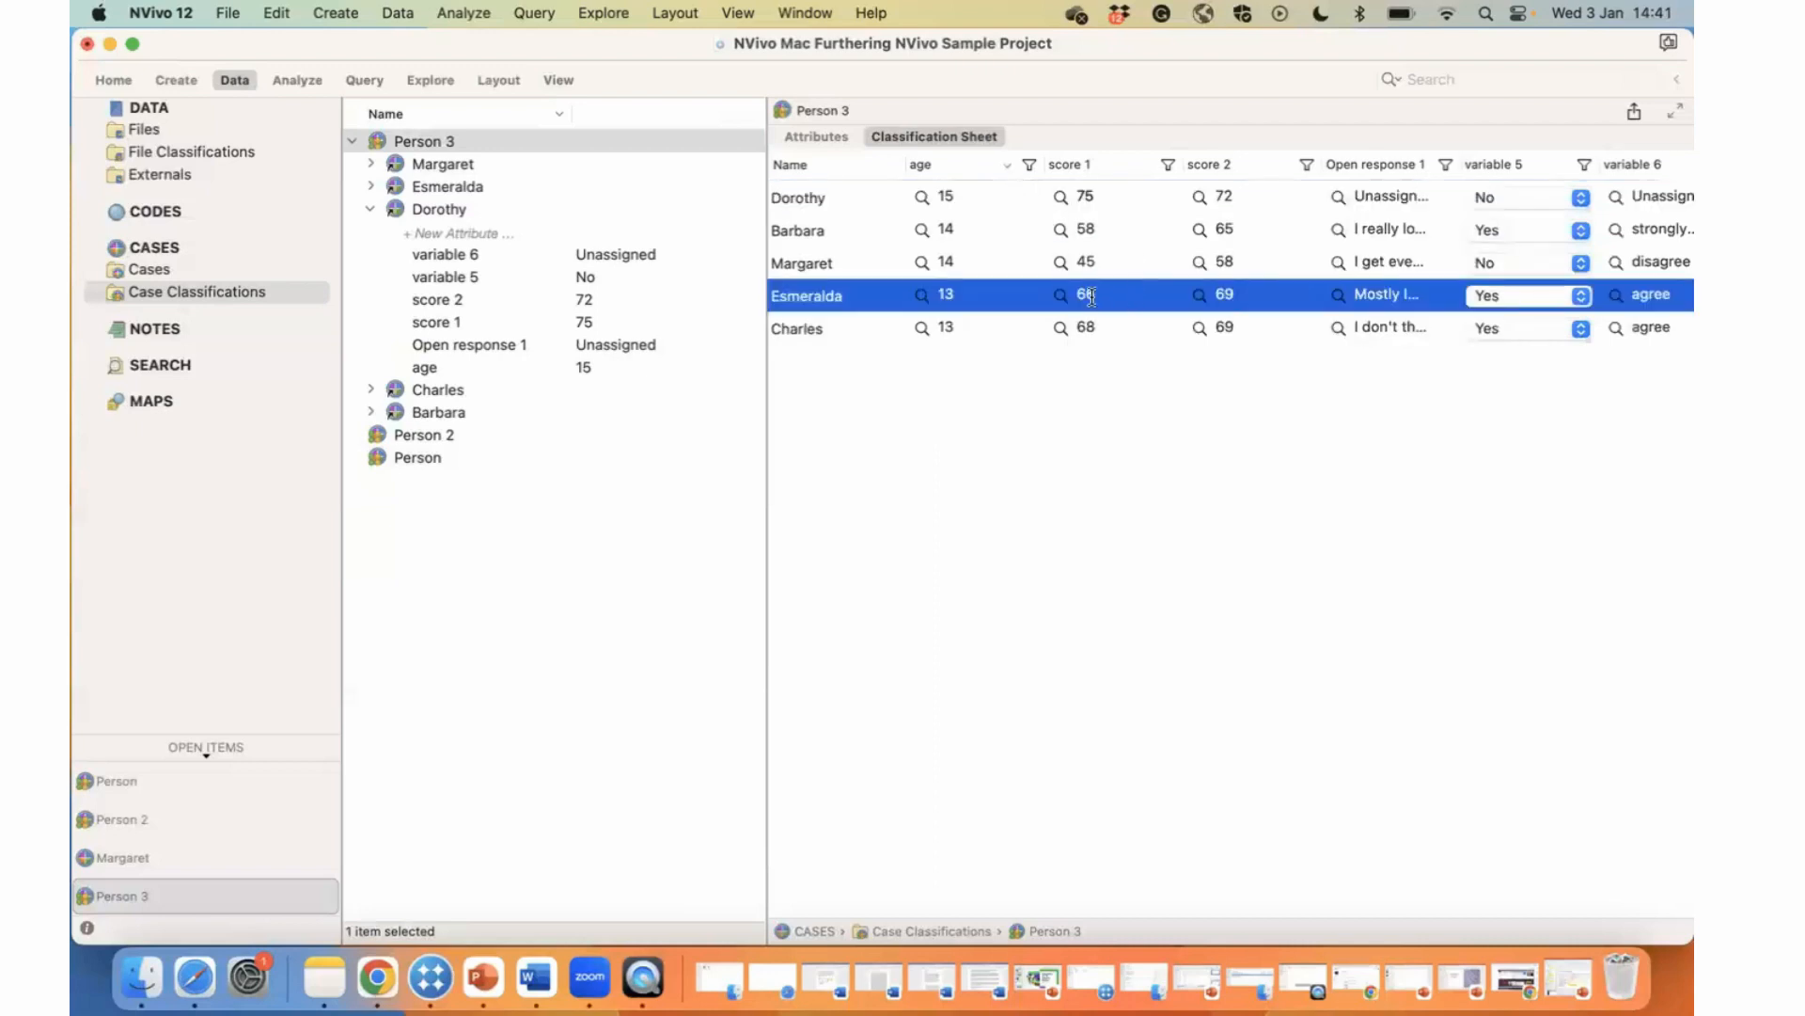